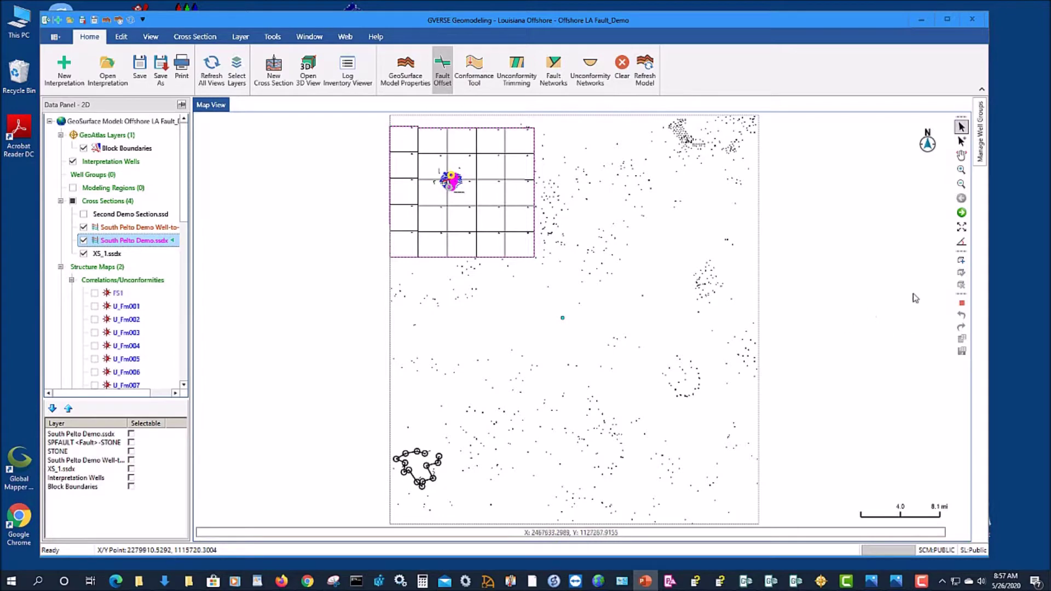
Examine the South Pelto area on the map and its surfaces and faults listed under Structure Maps.
click(961, 170)
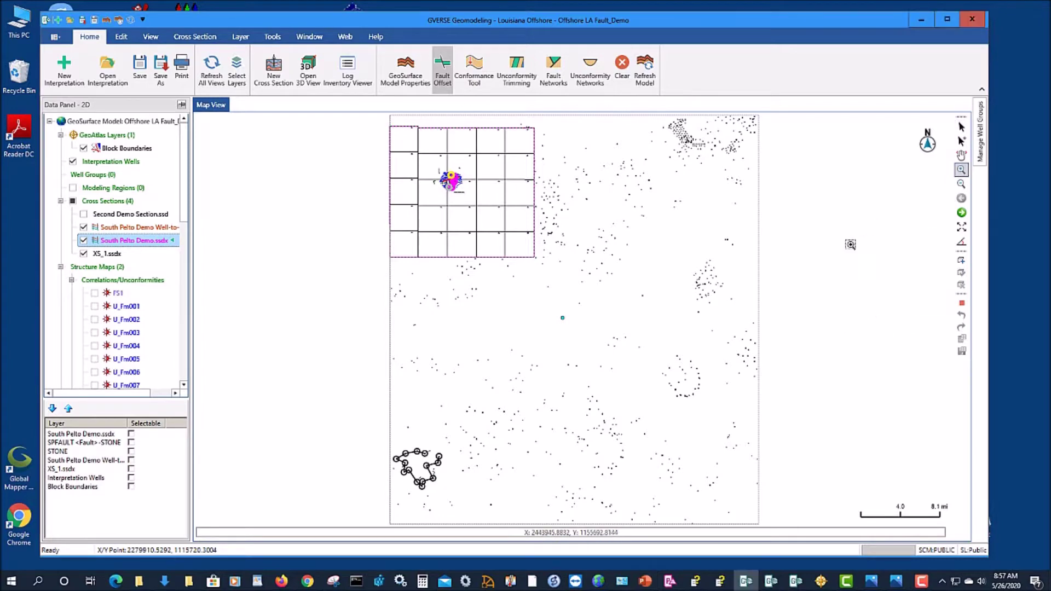
drag(436, 168, 466, 195)
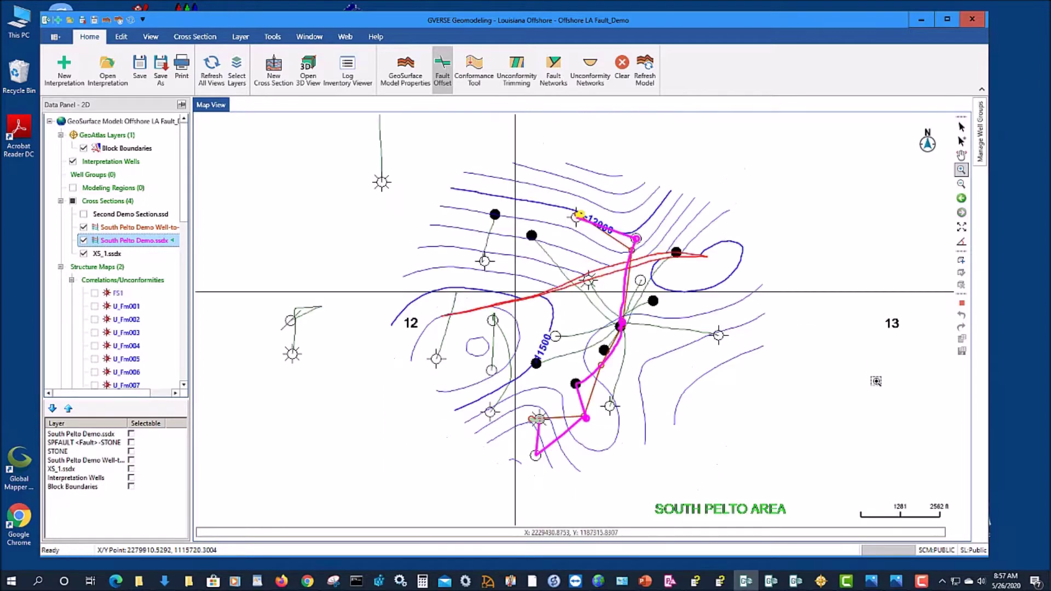
click(961, 127)
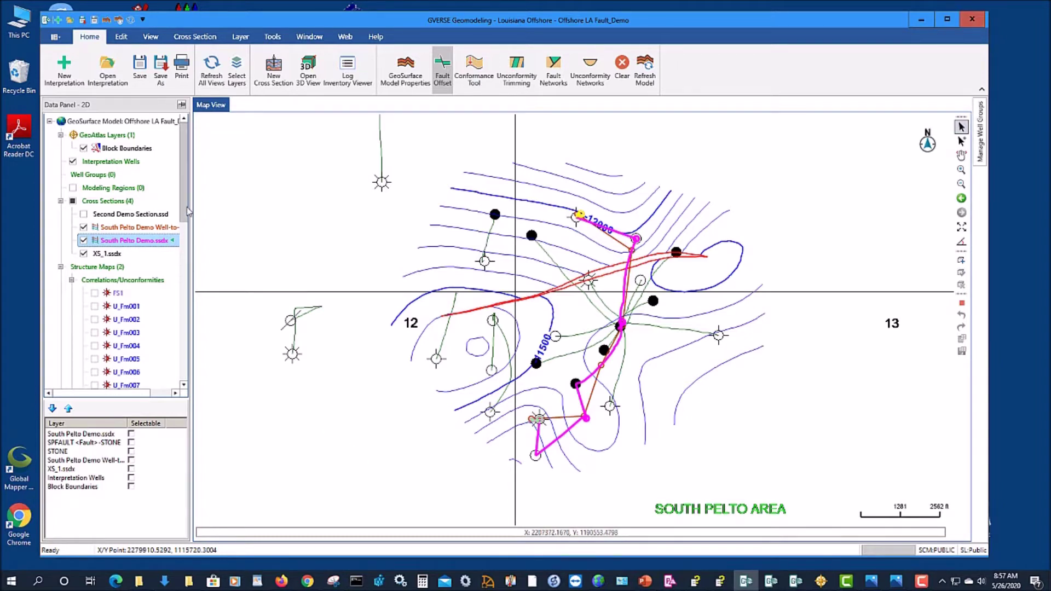
drag(185, 207, 185, 208)
scroll(119, 262, down, 12)
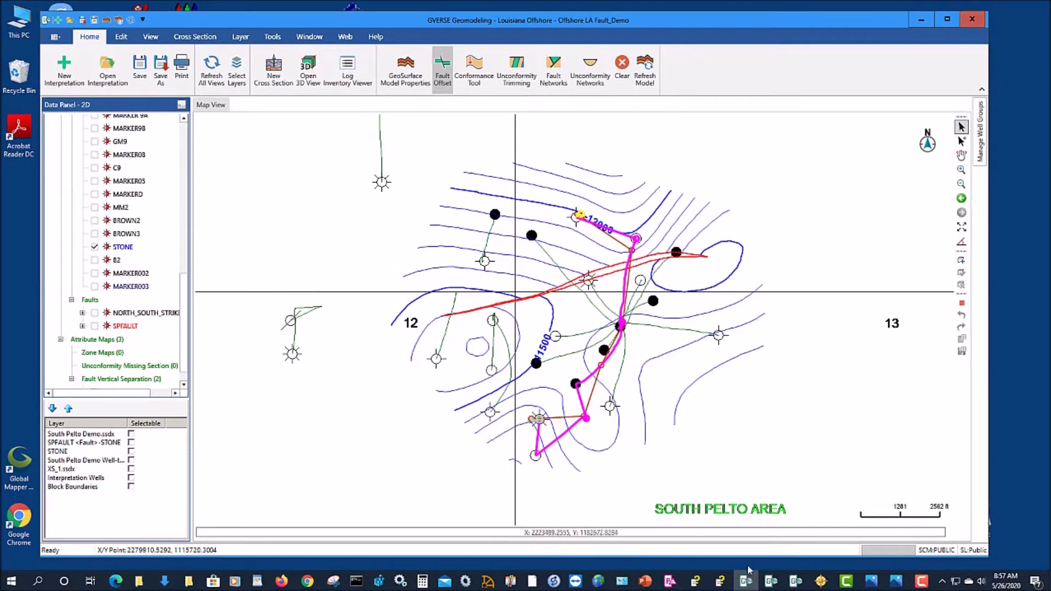
Bring up the South Pelto Demo Well-to-Well cross section and reposition its window over the map.
click(771, 584)
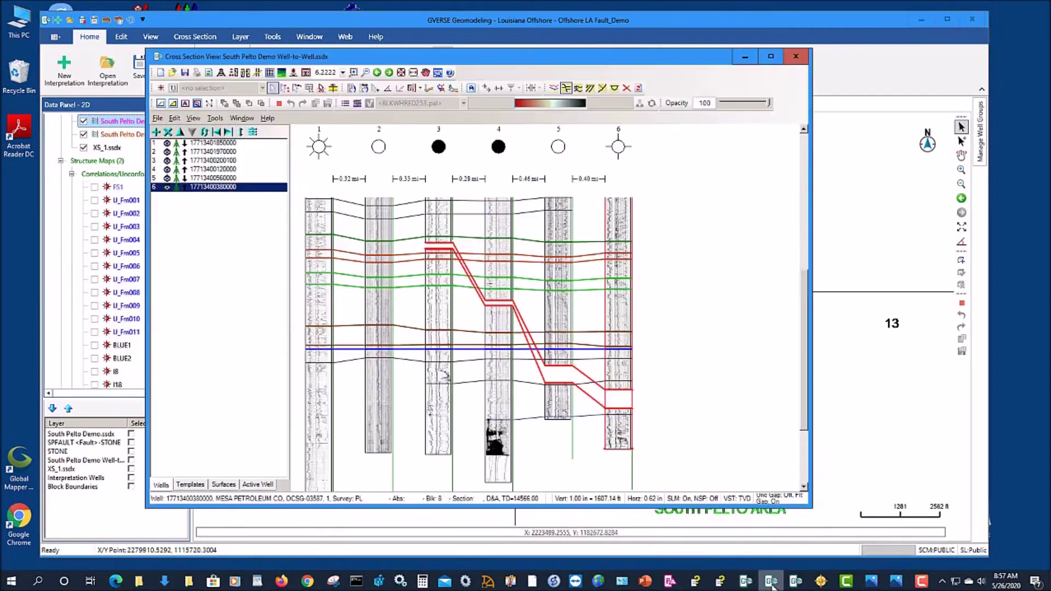
click(771, 585)
click(771, 585)
drag(571, 63, 665, 54)
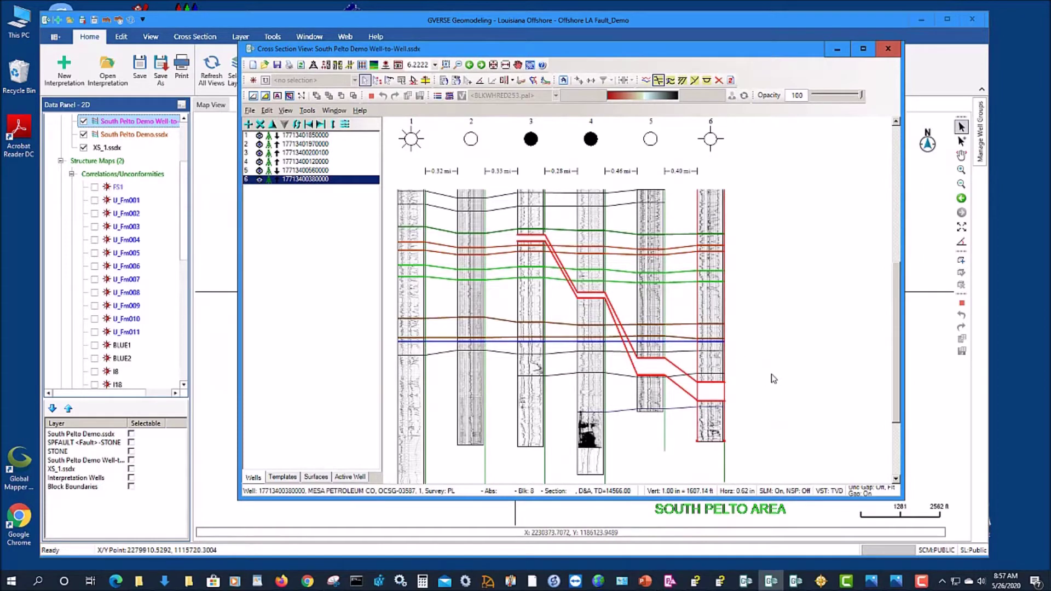
Turn off fault gapping and switch the cross section to structural display to inspect the fault at wells 5 and 6.
key(g)
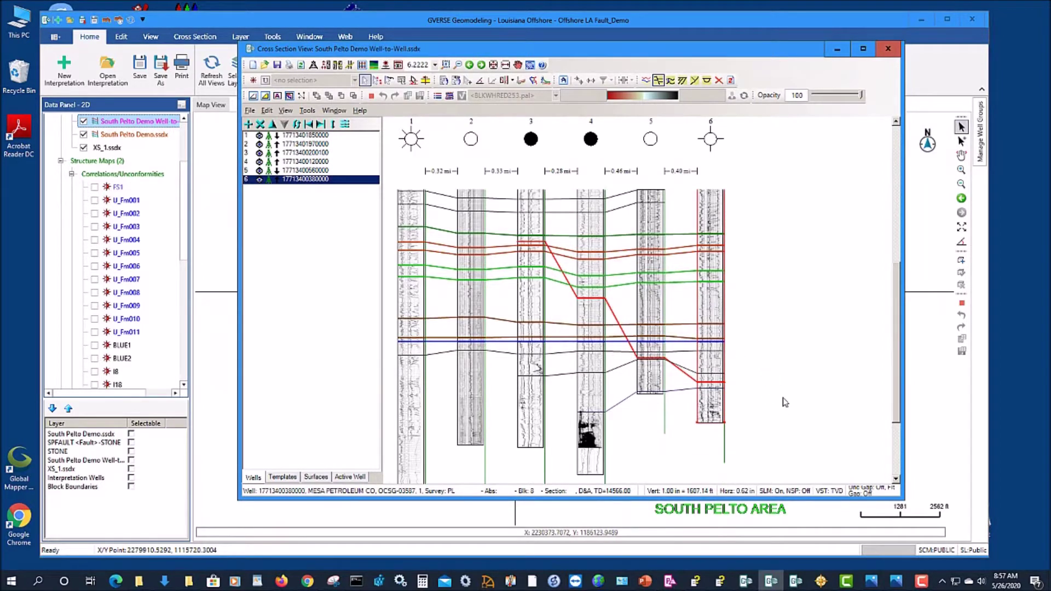
key(f)
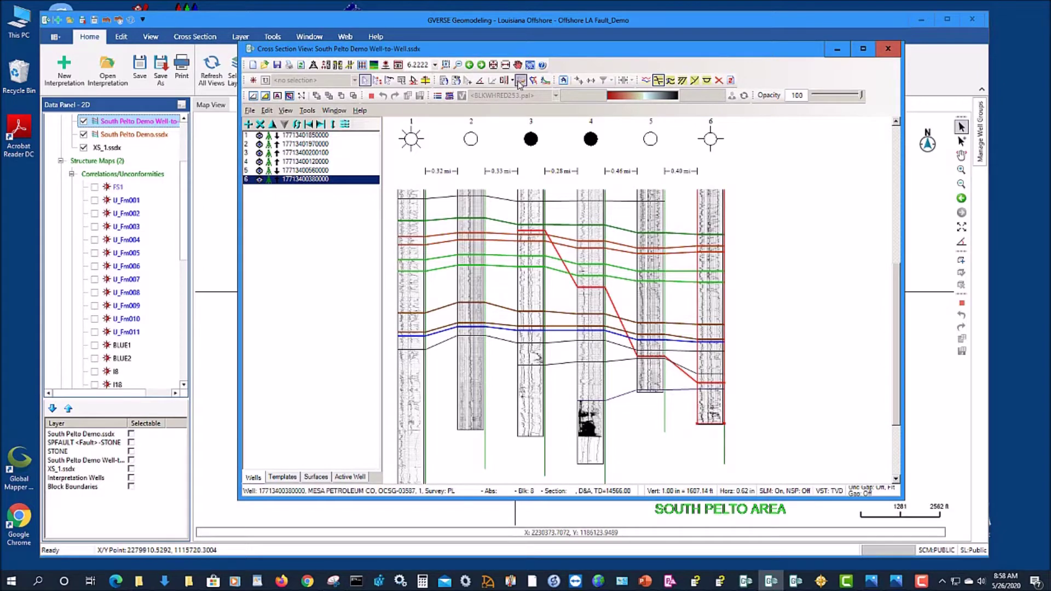
click(446, 65)
drag(602, 318, 741, 415)
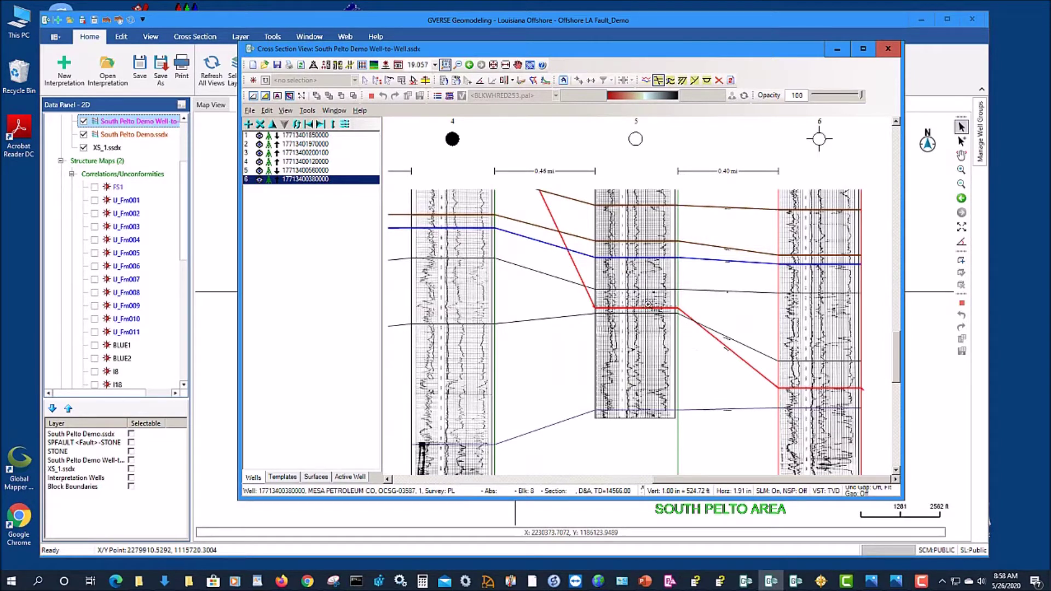
click(469, 64)
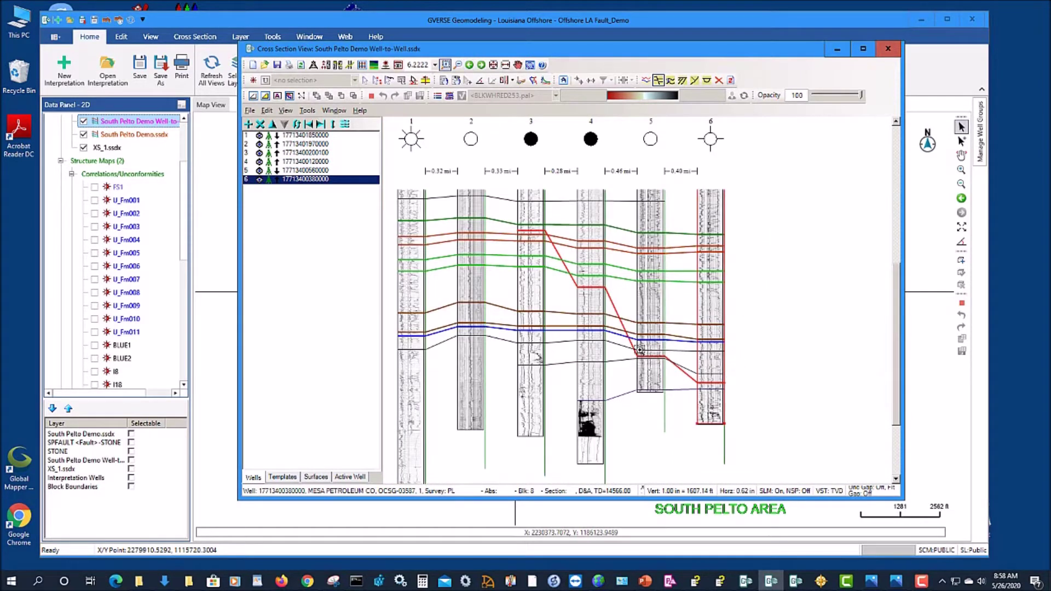
Flatten the Well-to-Well cross section on the GREEN2_1 surface in stratigraphic display and clear the selection.
click(363, 80)
click(591, 225)
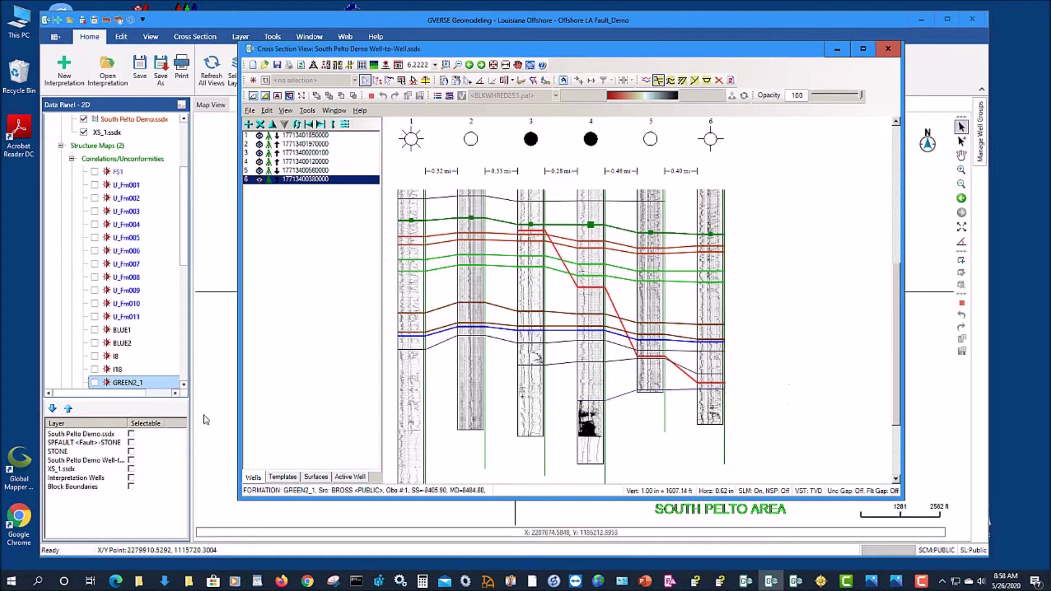
key(f)
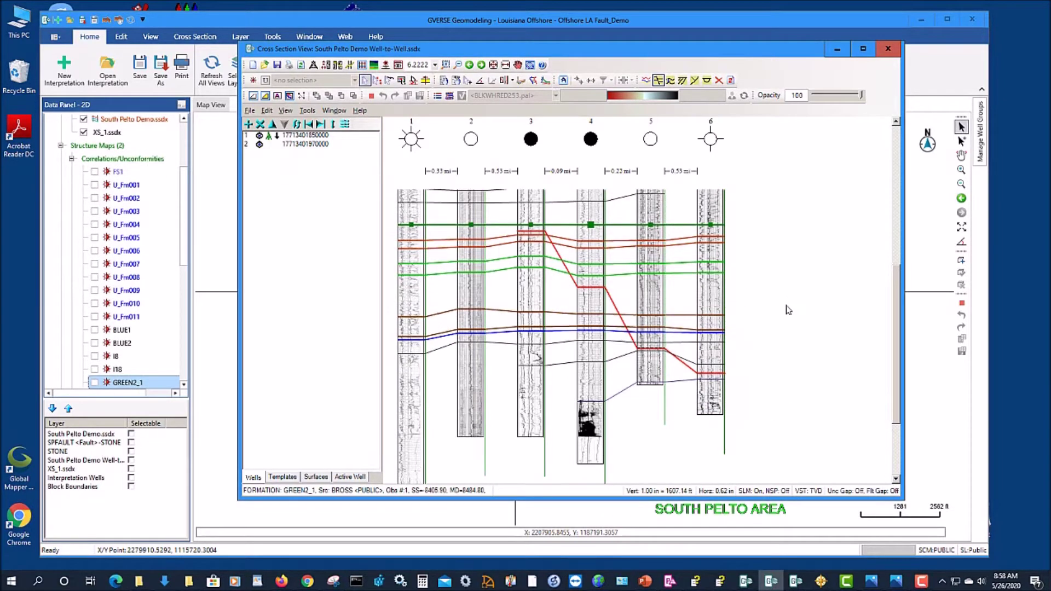
click(771, 340)
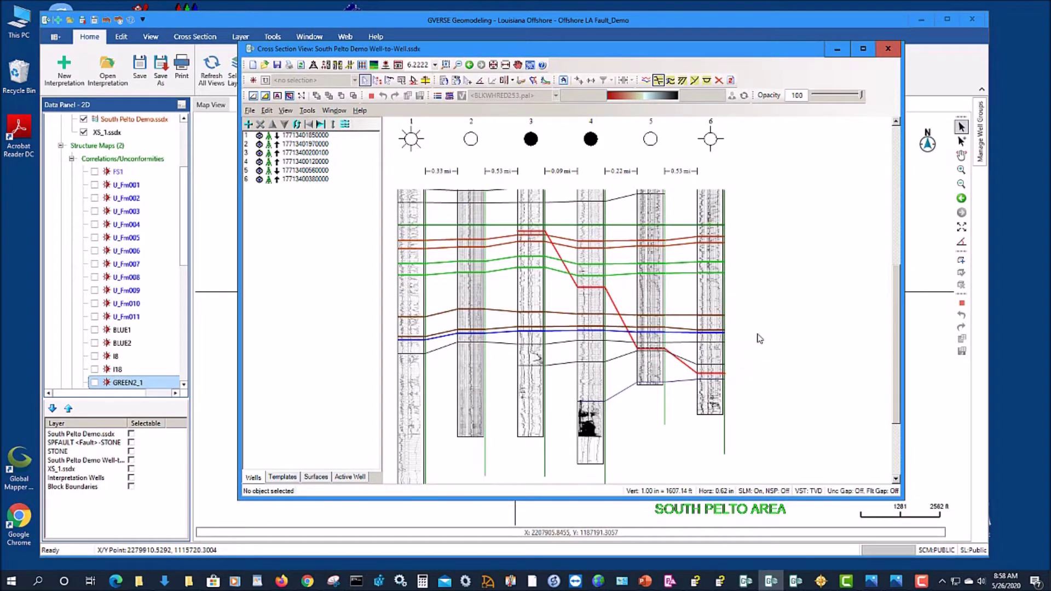
Turn on fault gapping in the Well-to-Well cross section.
right_click(678, 258)
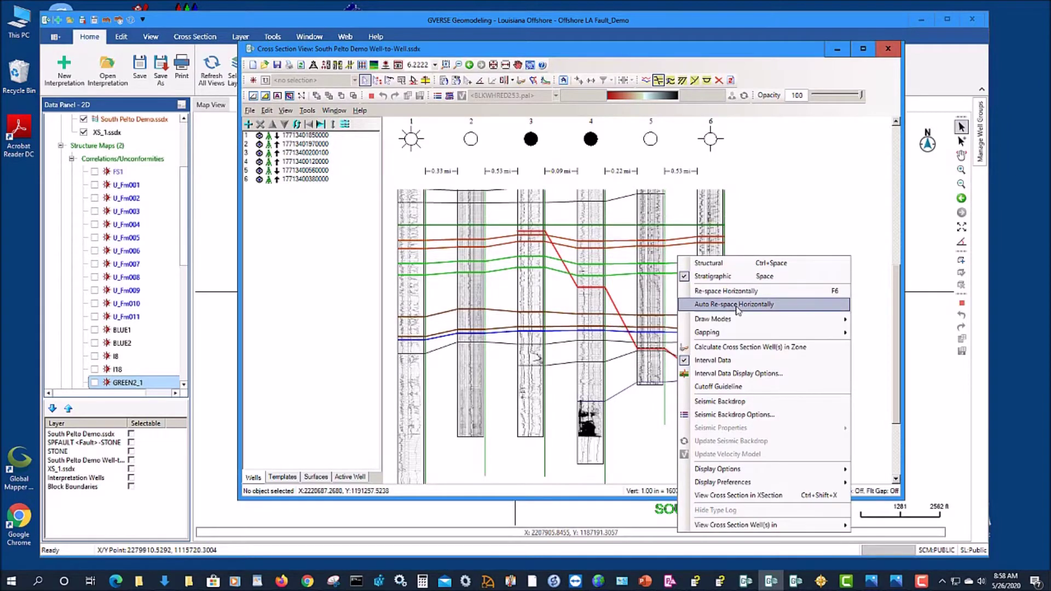
mouse_move(740, 320)
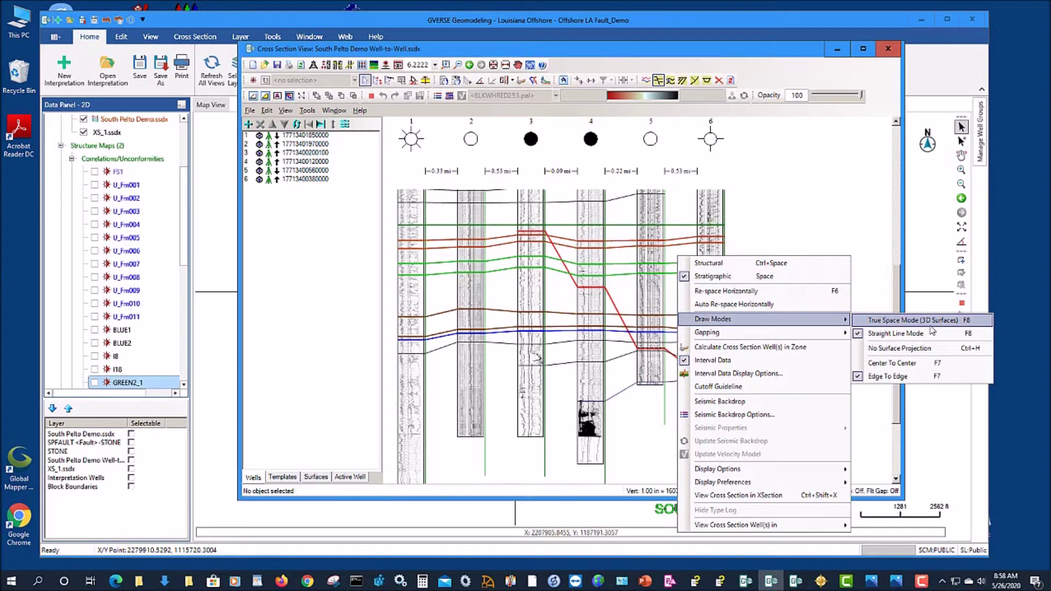
mouse_move(734, 338)
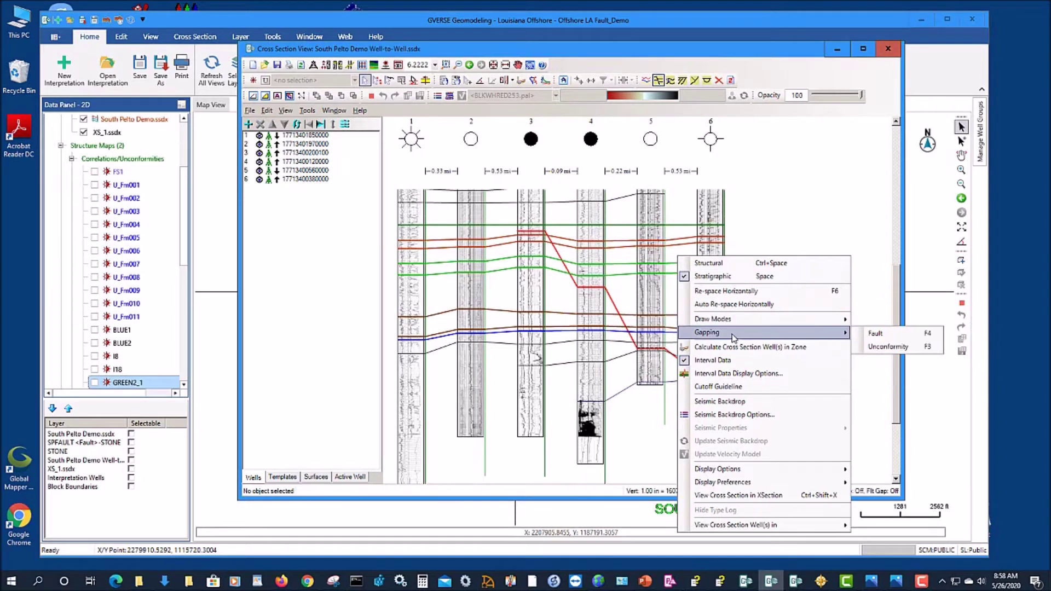
click(886, 334)
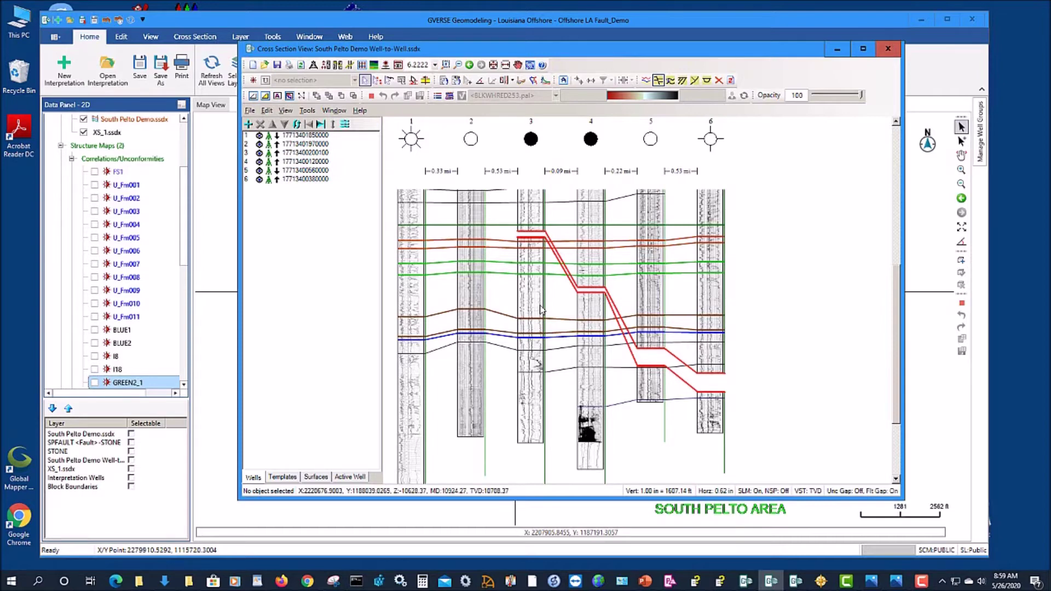
Nearly close the SPFAULT gap at well 3, then reopen it to a vertical separation of about 189 ft.
click(445, 65)
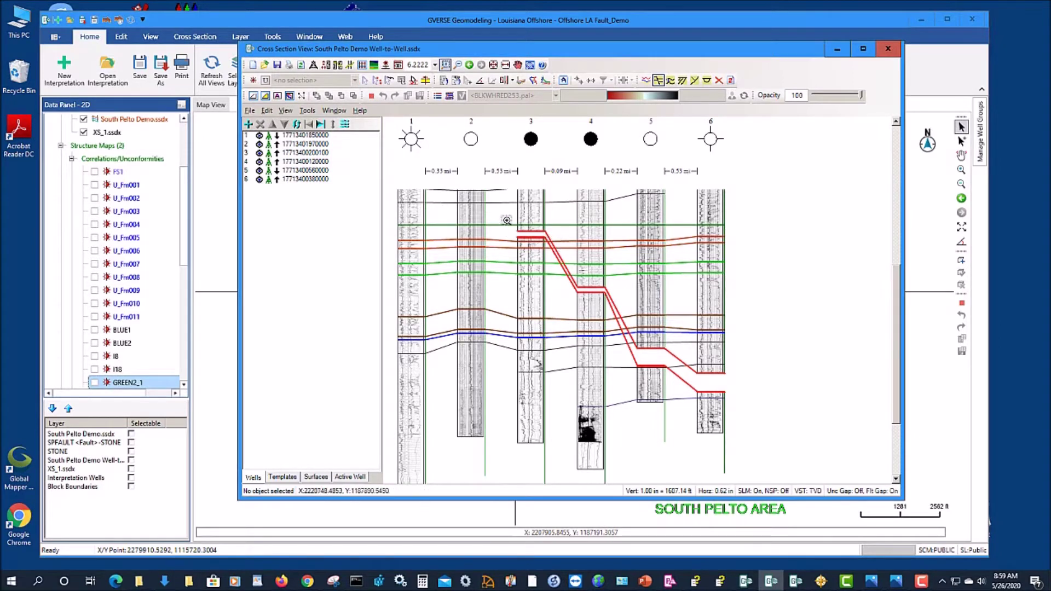
drag(500, 213, 577, 272)
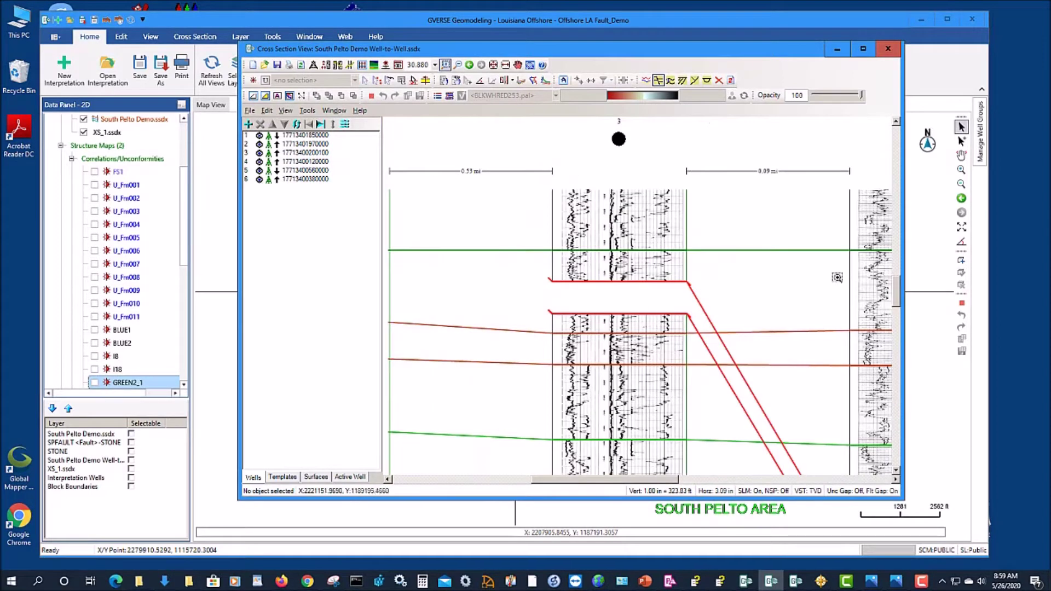
click(365, 79)
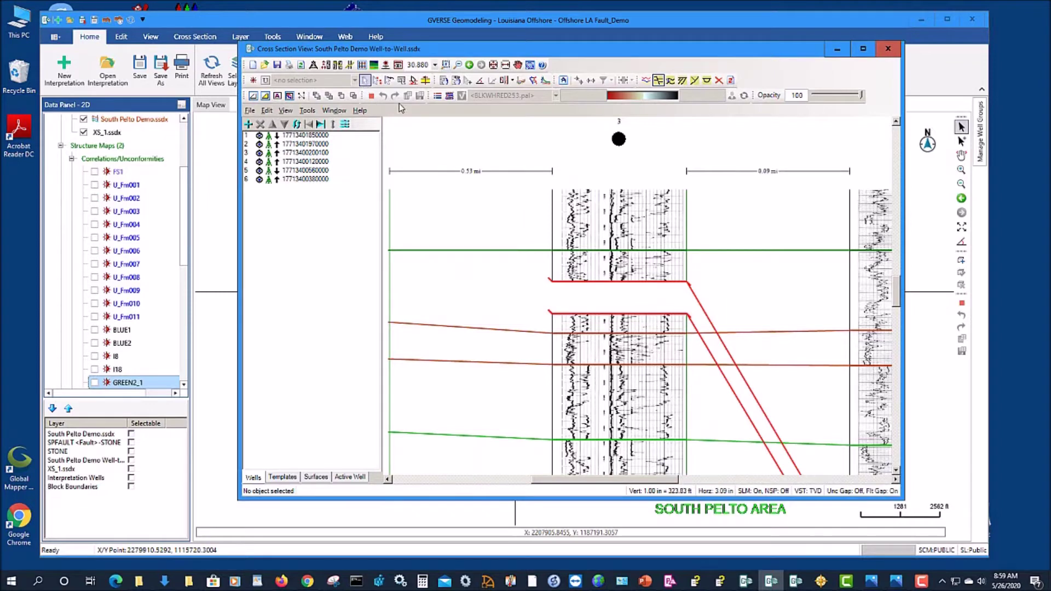
click(625, 314)
drag(626, 314, 629, 286)
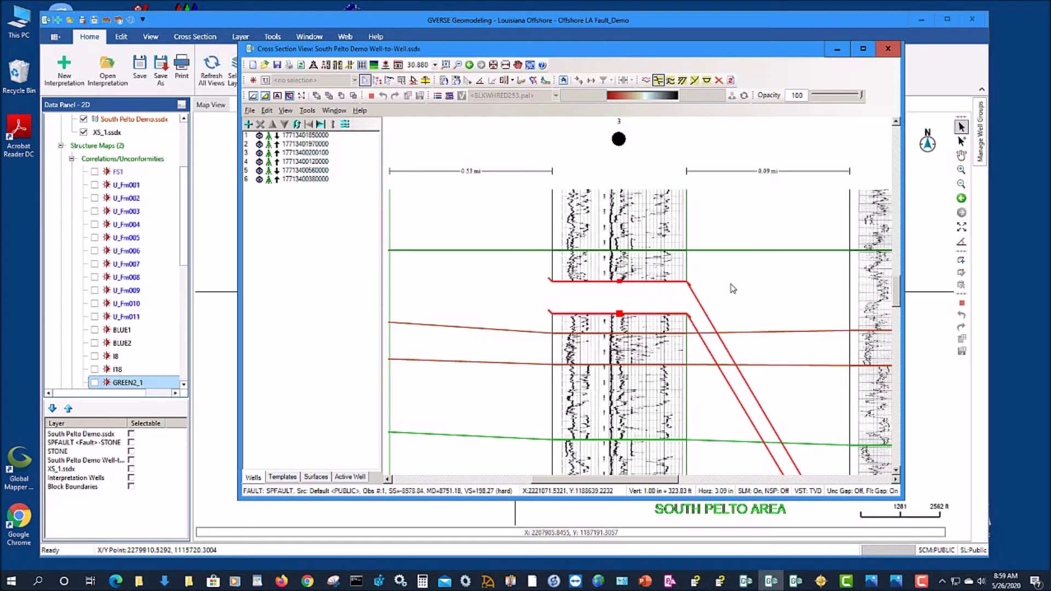
click(716, 289)
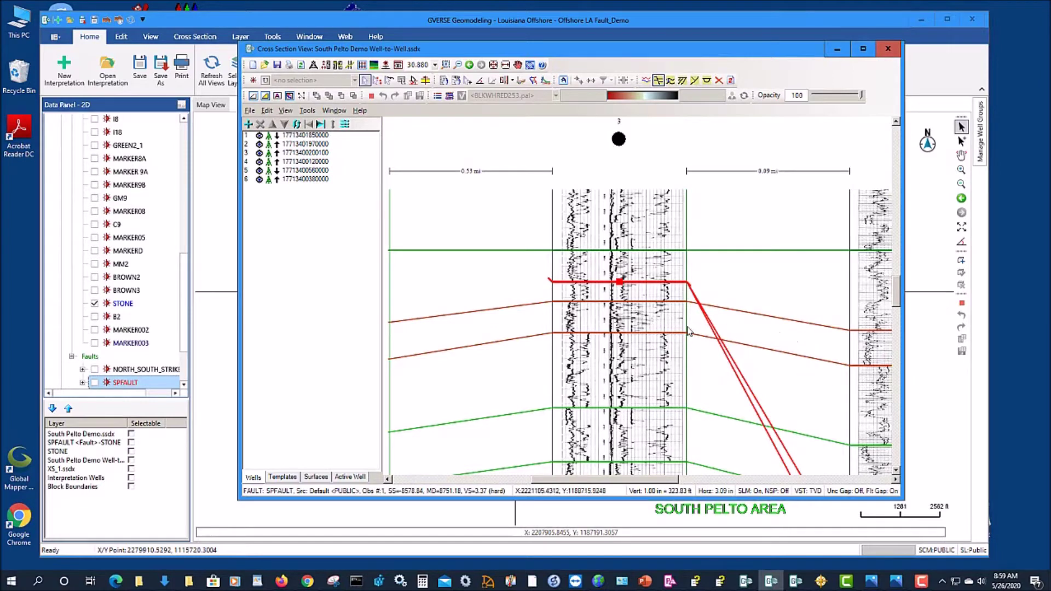
click(618, 282)
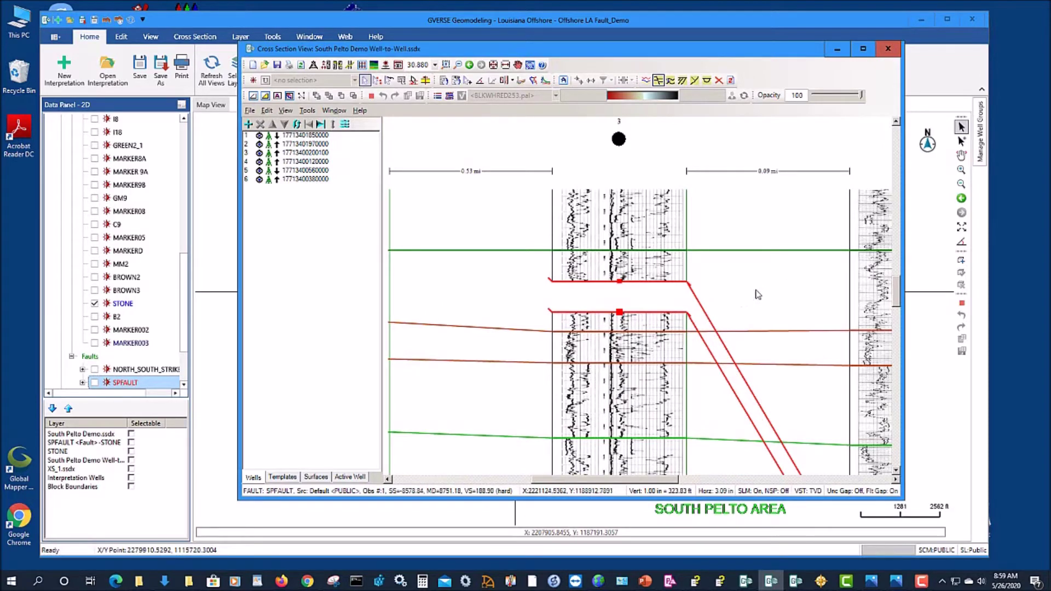
Inspect the vertical separation and hard constraint of the SPFAULT point at well 3 in the Surface Point Editor.
right_click(618, 312)
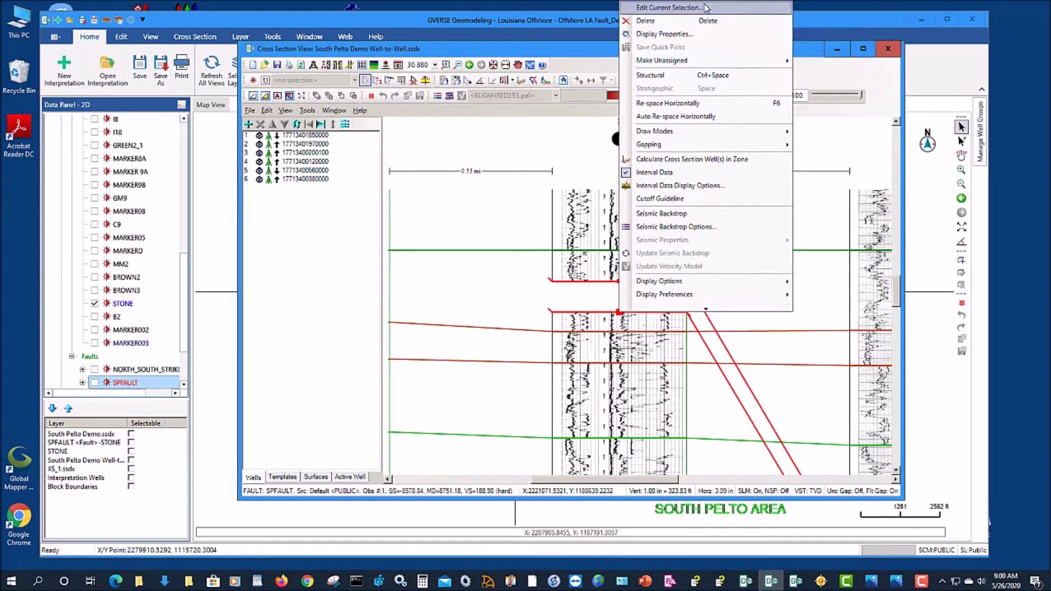
click(685, 9)
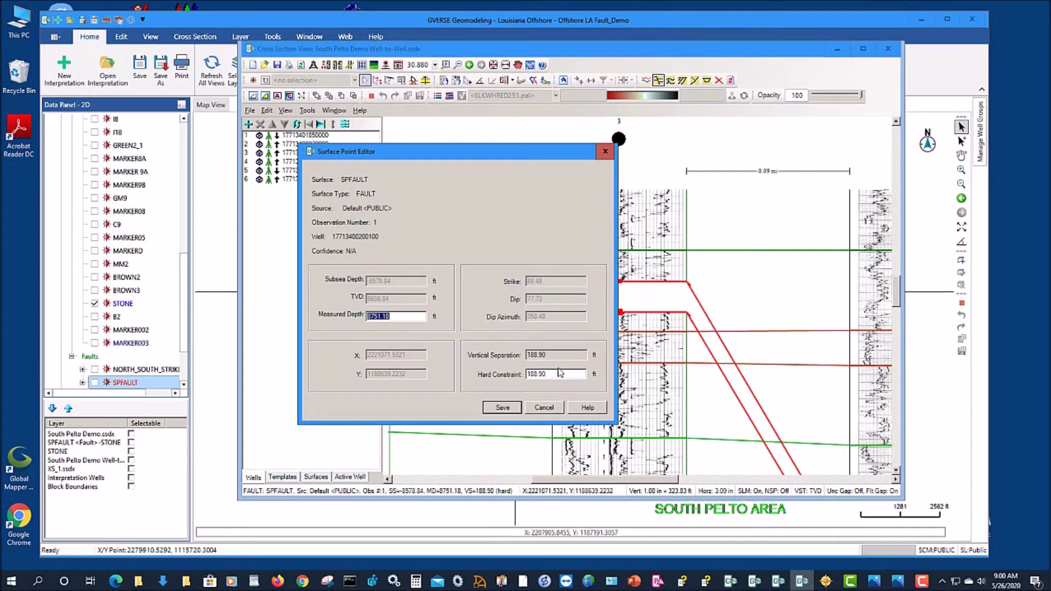
click(554, 374)
click(544, 407)
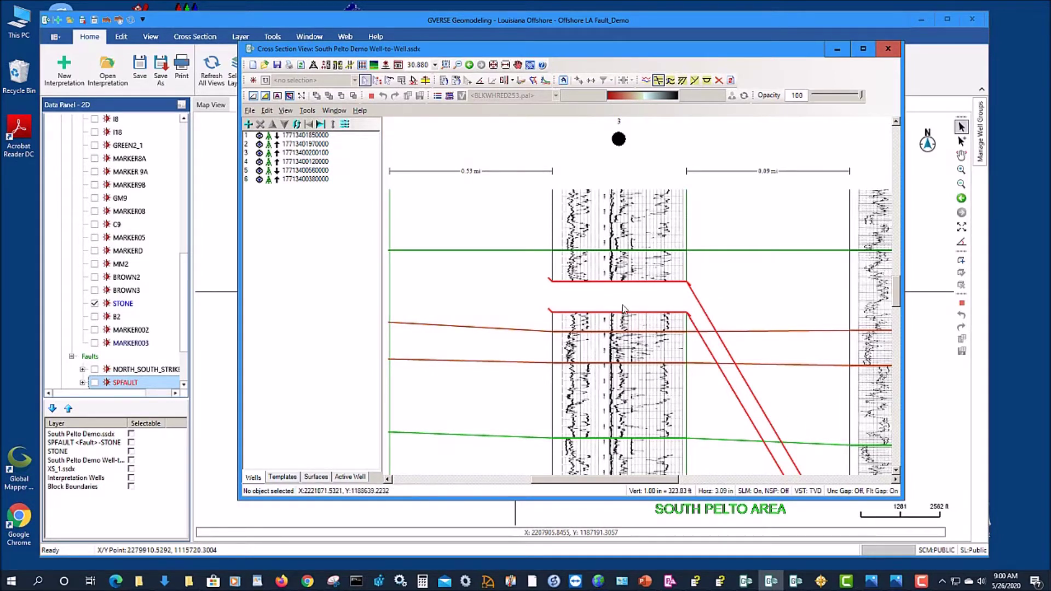
Minimize the Well-to-Well cross section and bring up the South Pelto Demo cross section.
click(469, 64)
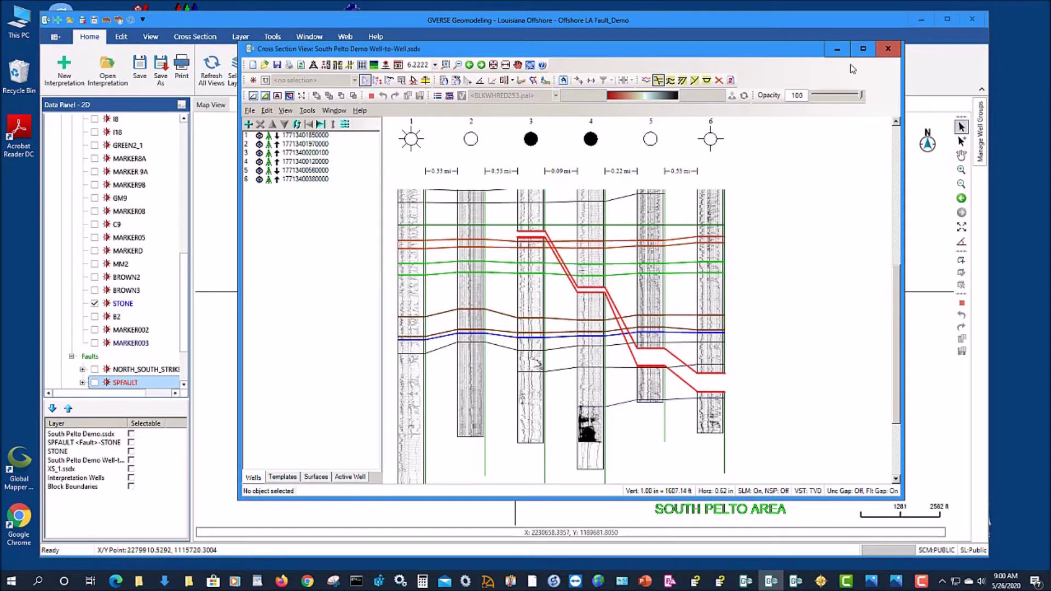
click(837, 49)
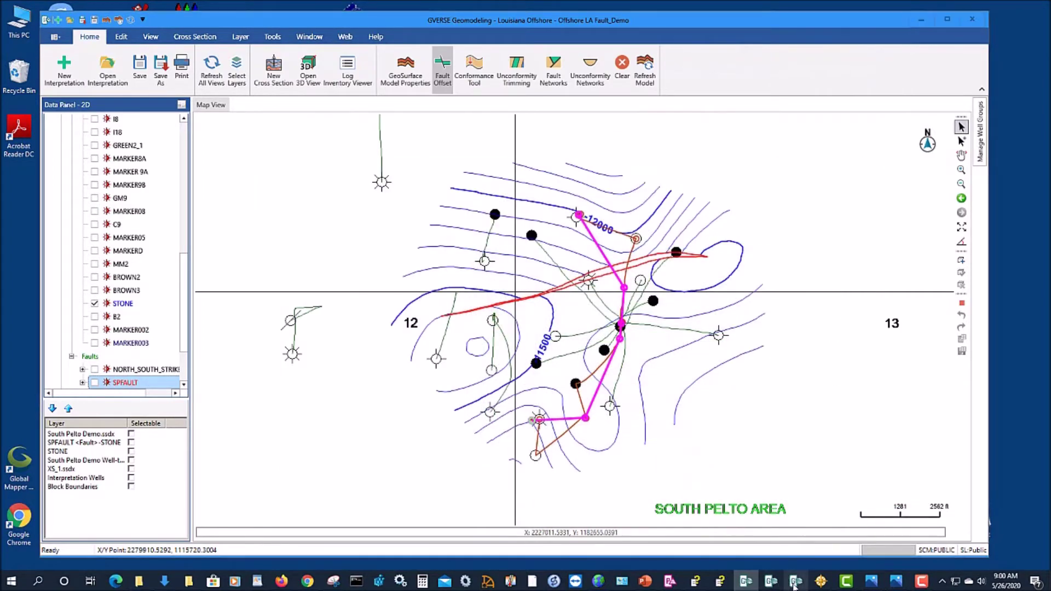
click(794, 582)
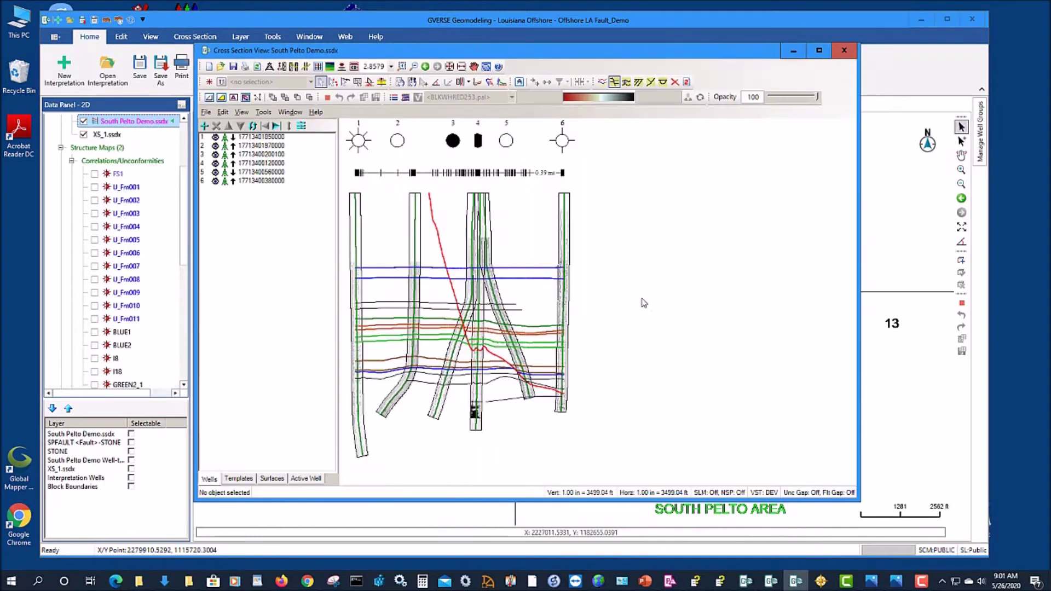
click(401, 66)
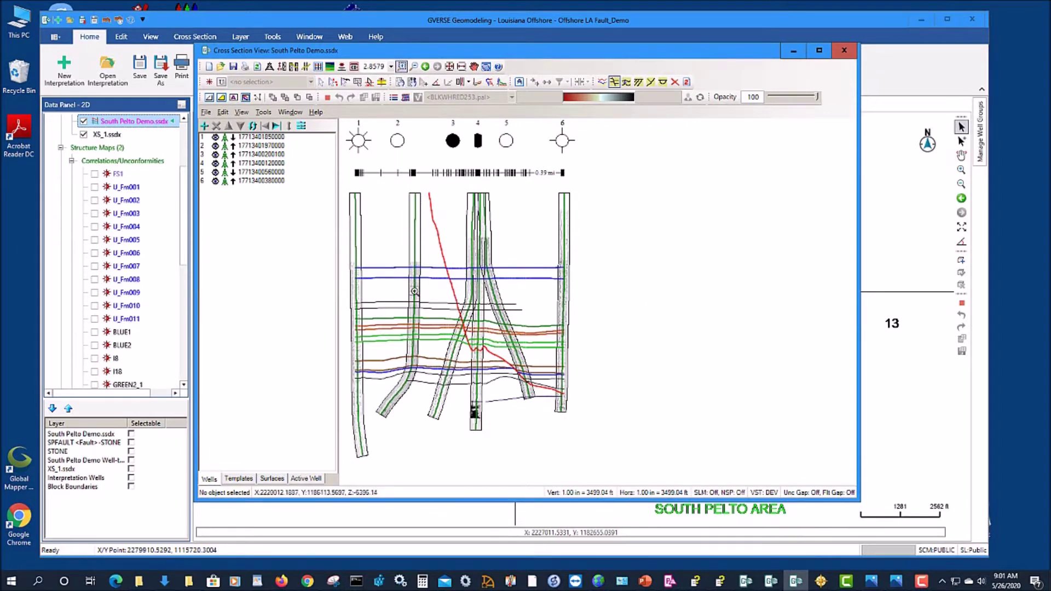
drag(372, 263, 619, 441)
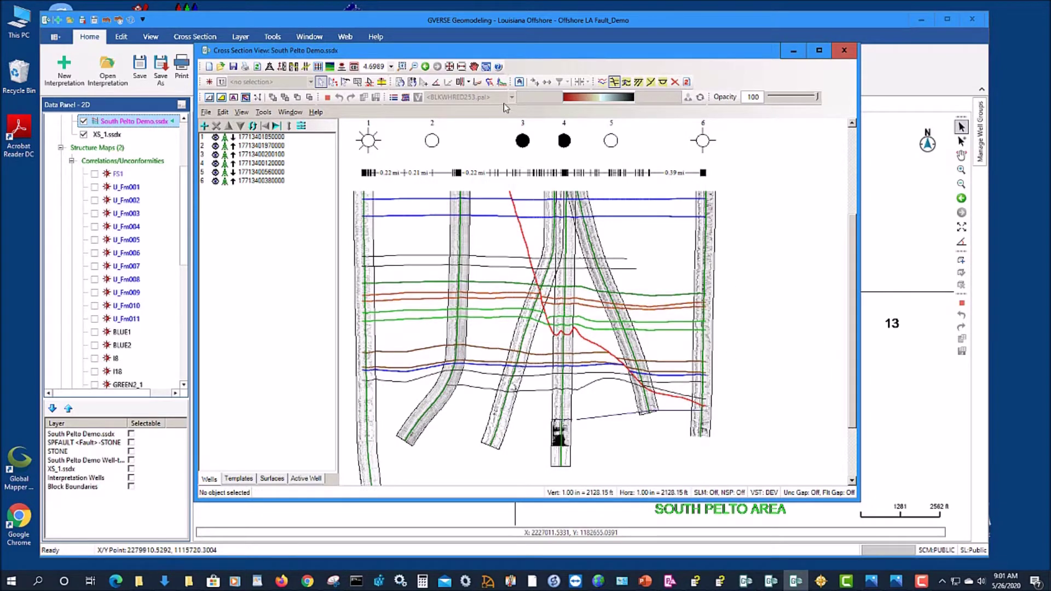
Highlight the STONE surface in the South Pelto Demo cross section to inspect its offset across SPFAULT near well 5.
click(404, 69)
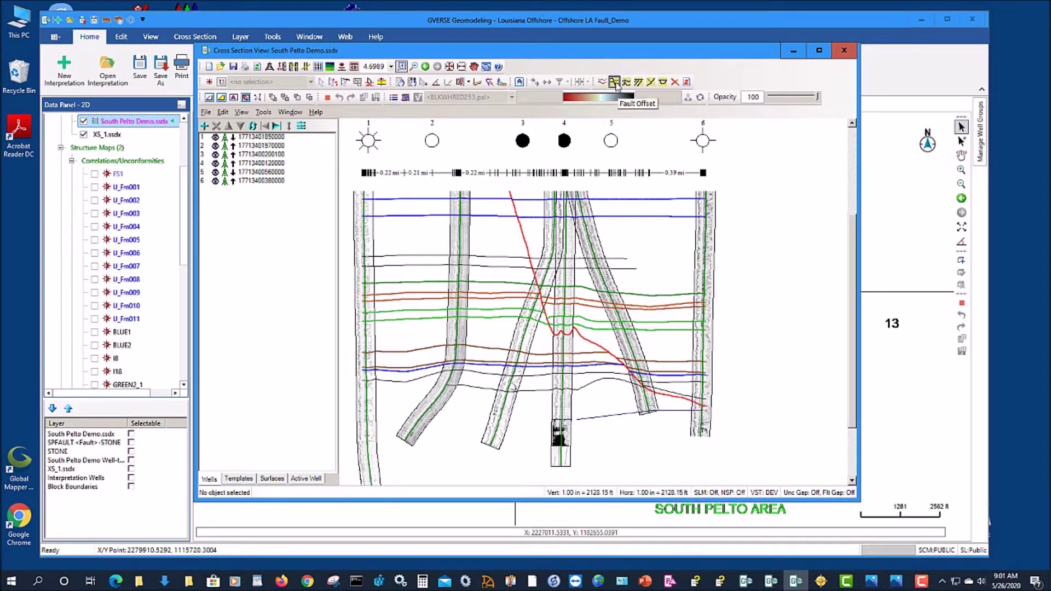
click(615, 82)
drag(571, 314, 681, 431)
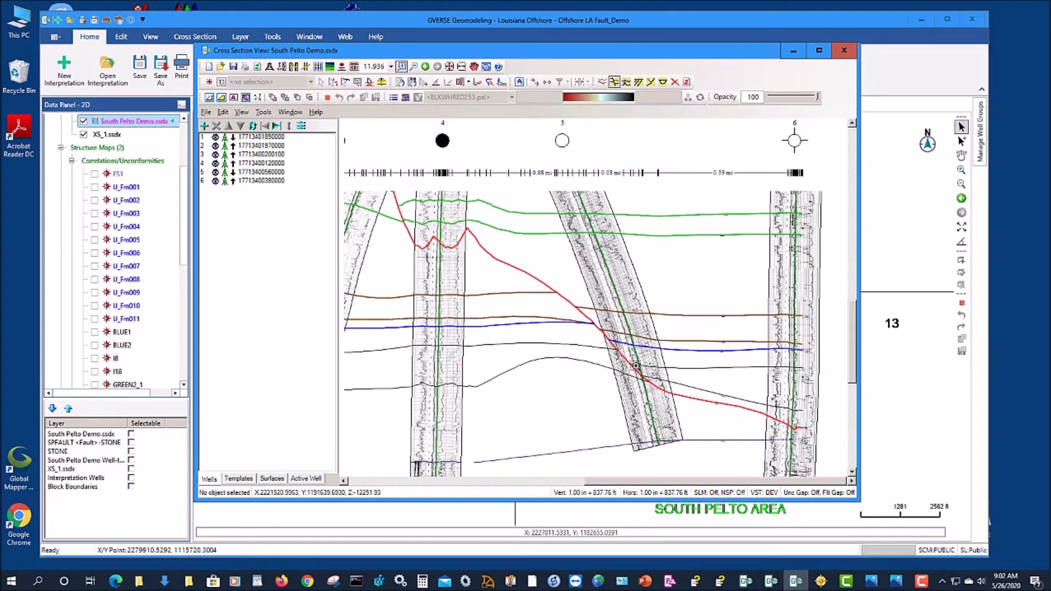
click(271, 479)
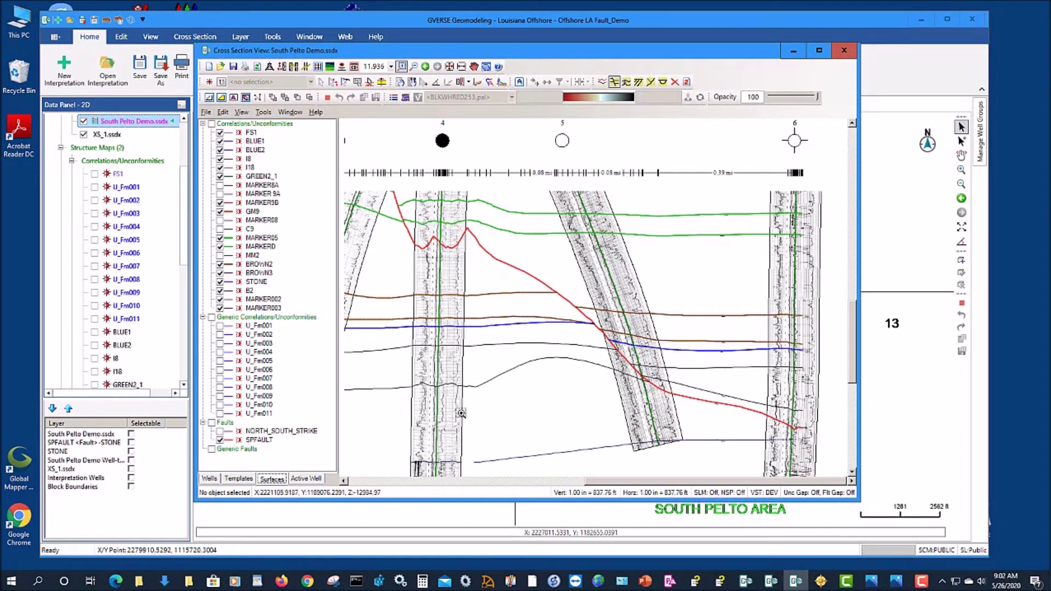
click(249, 283)
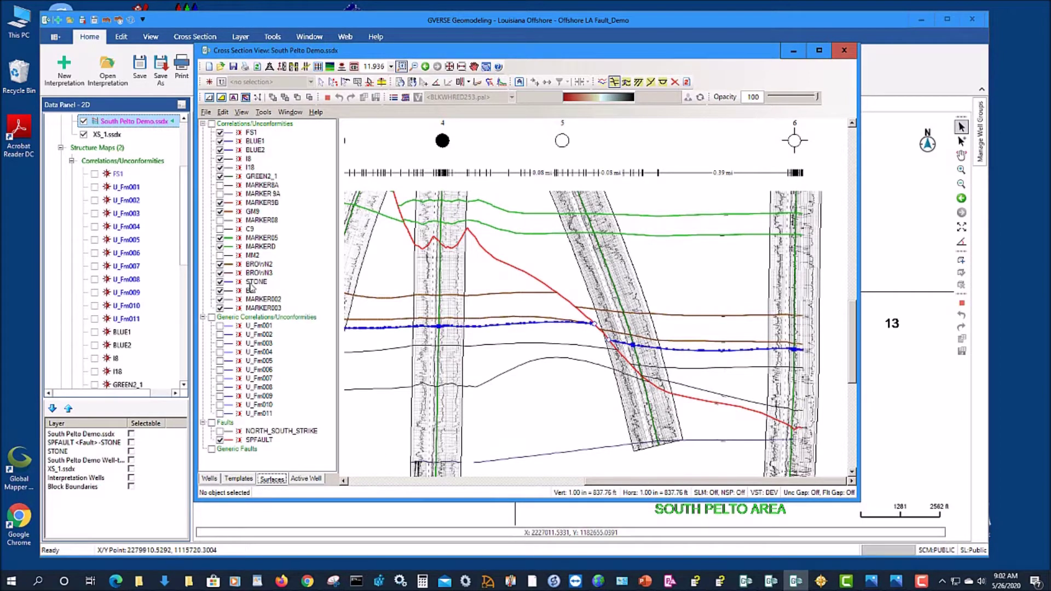
Clear the STONE highlight and minimize the South Pelto Demo cross section to reveal the map.
click(320, 82)
click(706, 278)
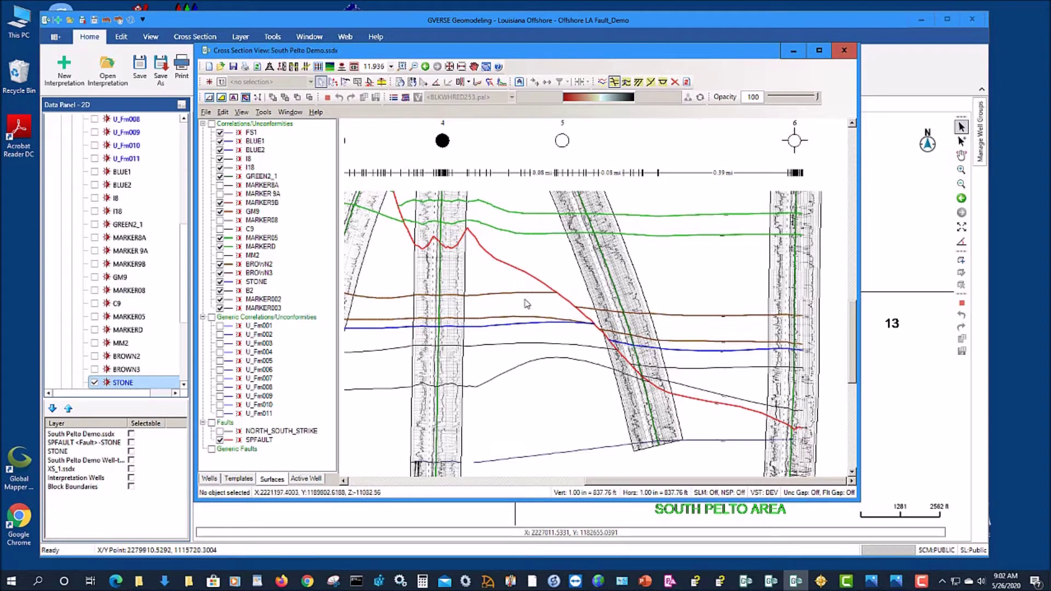
click(486, 68)
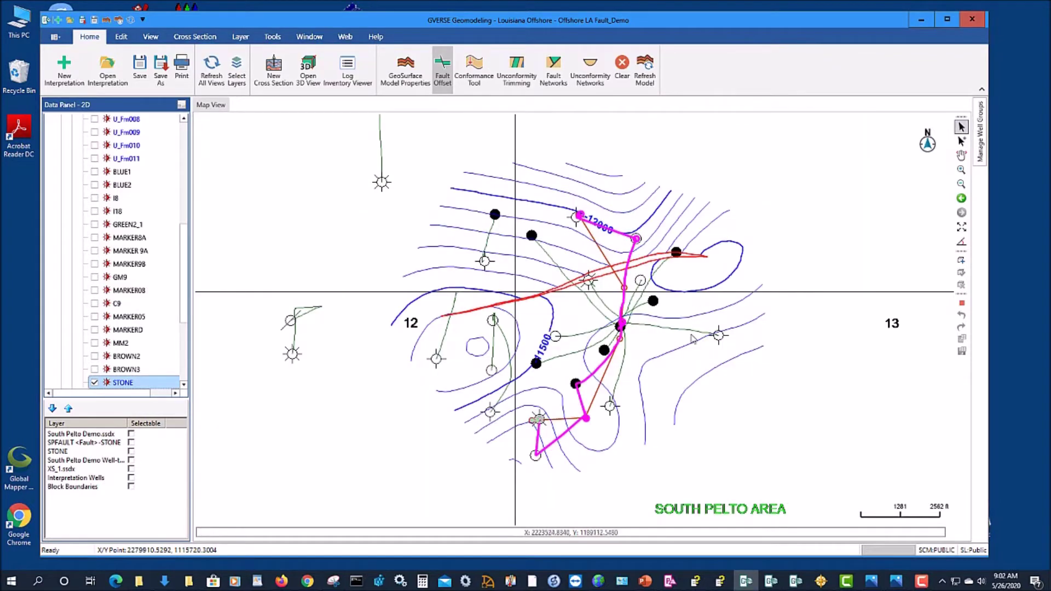
Expand SPFAULT's Corr/Unc Intersections in the data panel and look through the surfaces listed under it.
scroll(146, 291, down, 3)
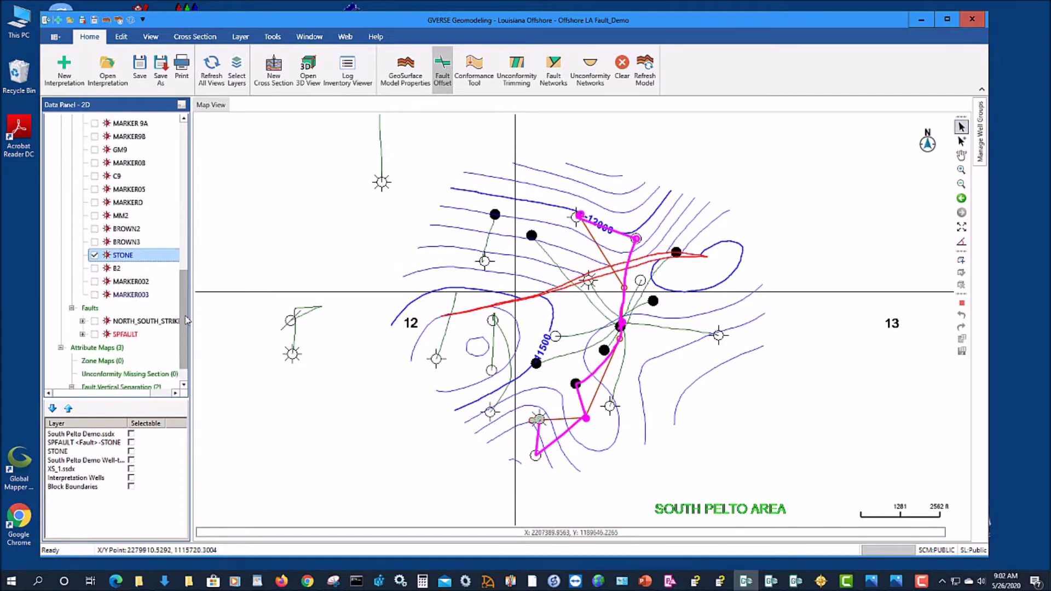
scroll(188, 309, down, 2)
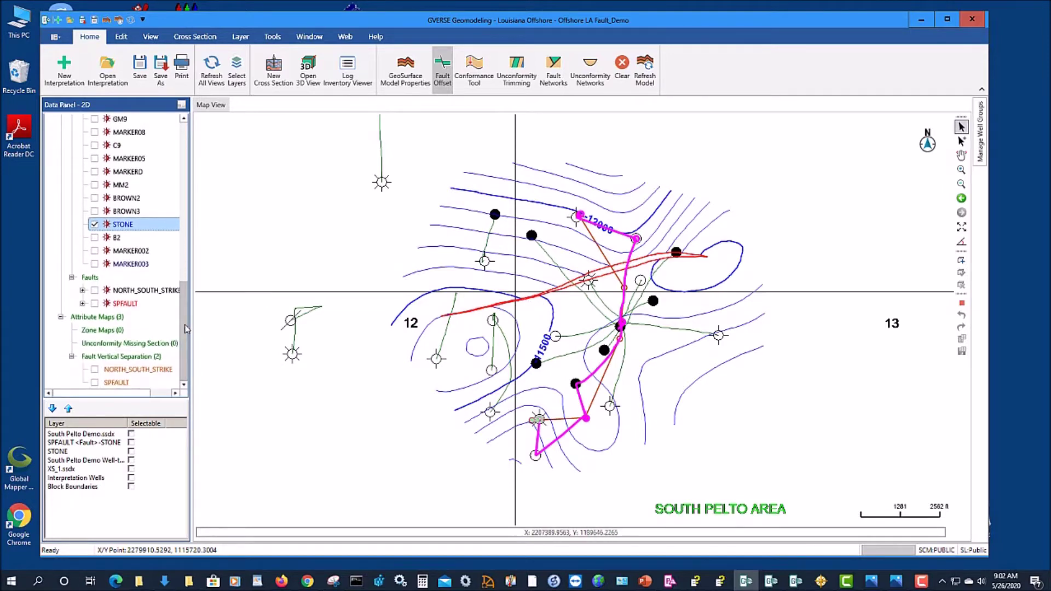
click(82, 304)
click(82, 304)
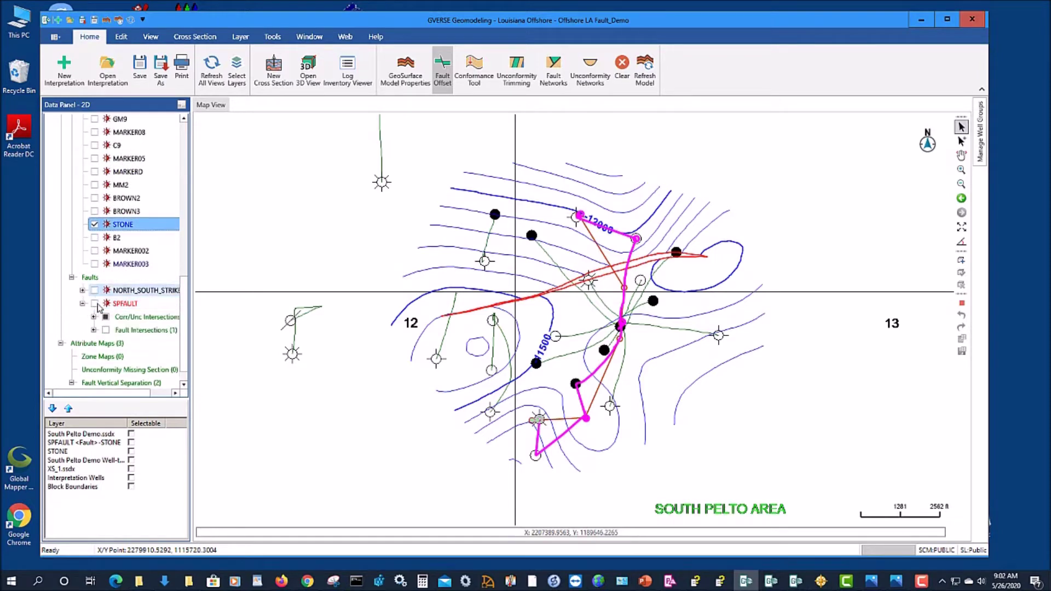
click(94, 317)
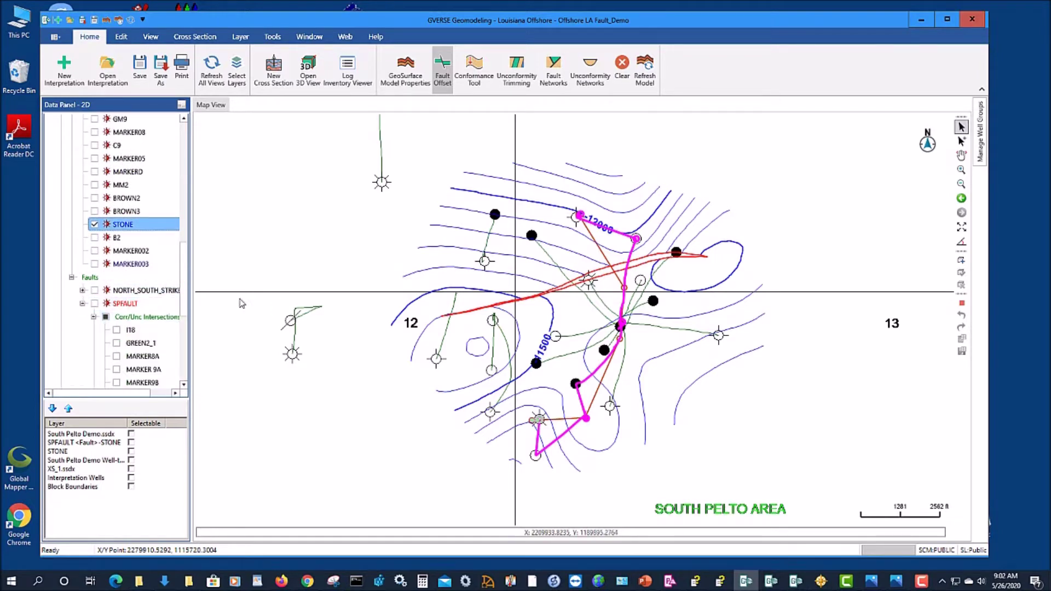
scroll(186, 305, down, 2)
scroll(186, 305, down, 3)
scroll(186, 305, up, 5)
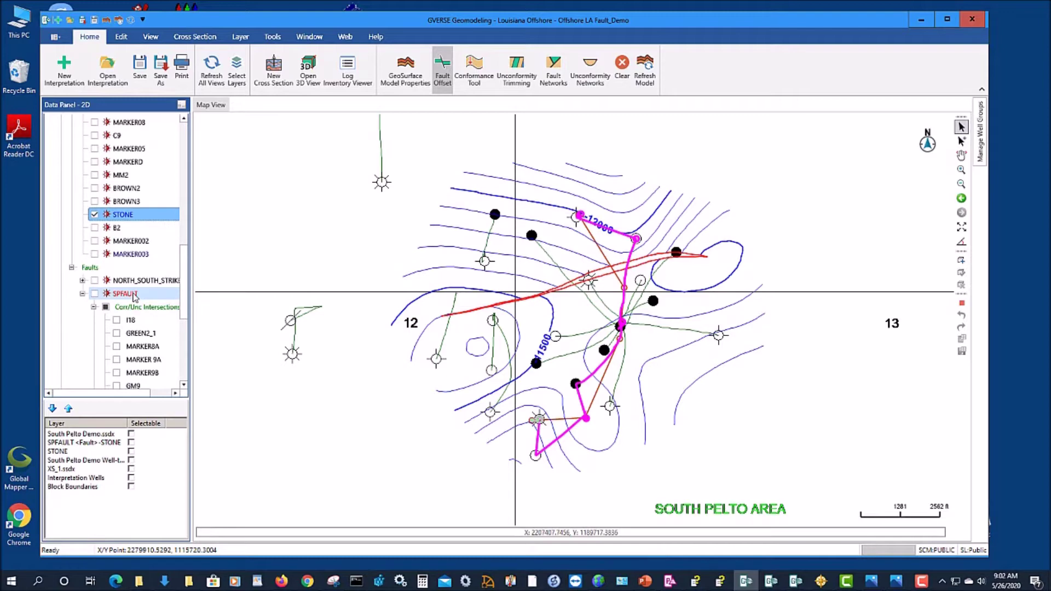
Temporarily display SPFAULT's intersections with BROWN3 and BROWN2 on the map, leaving only the STONE intersection shown.
click(125, 294)
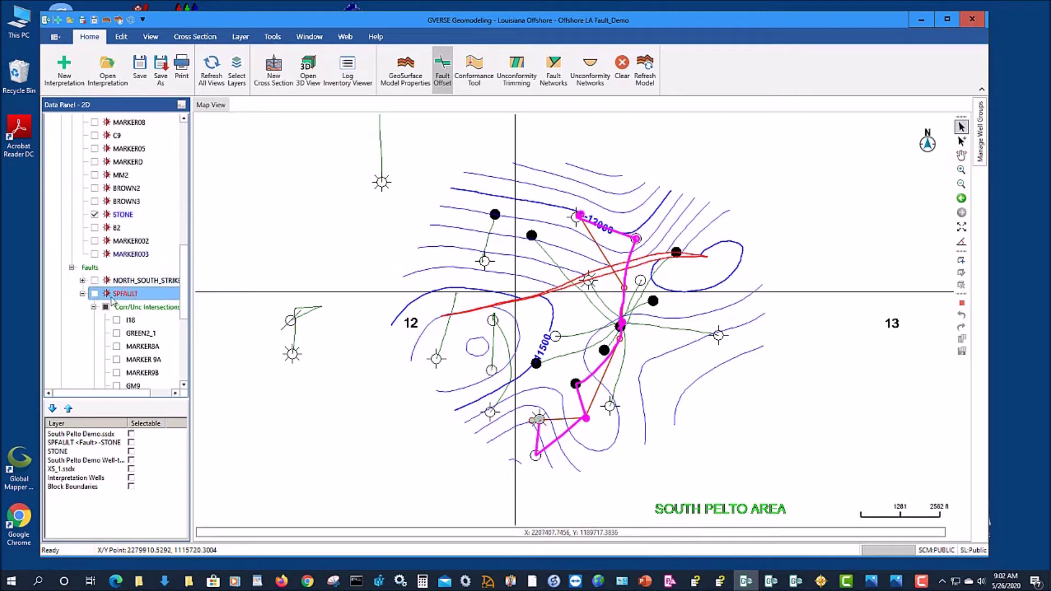
click(443, 73)
drag(185, 295, 186, 334)
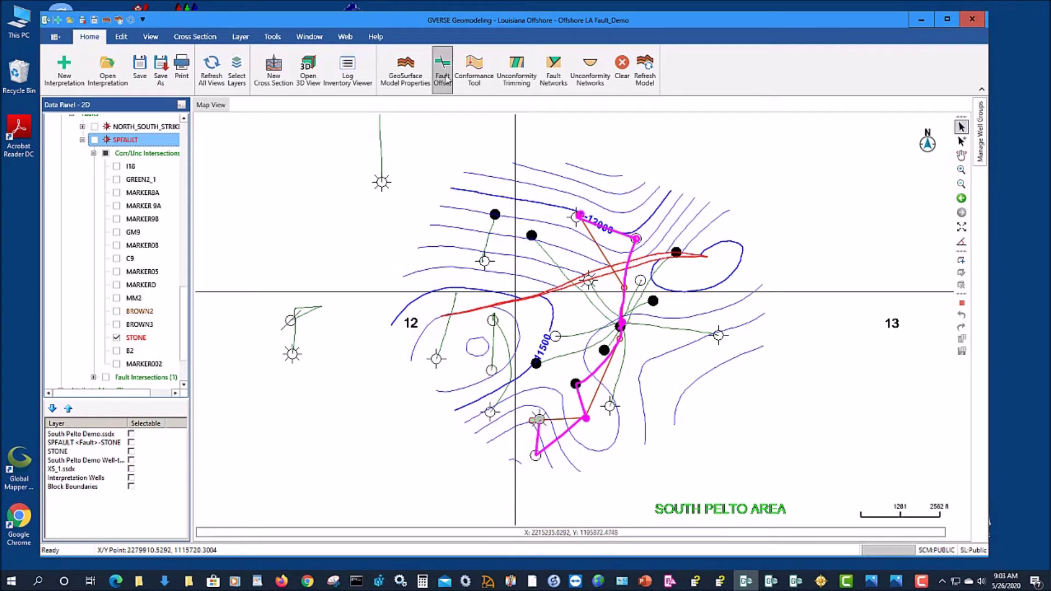
click(117, 325)
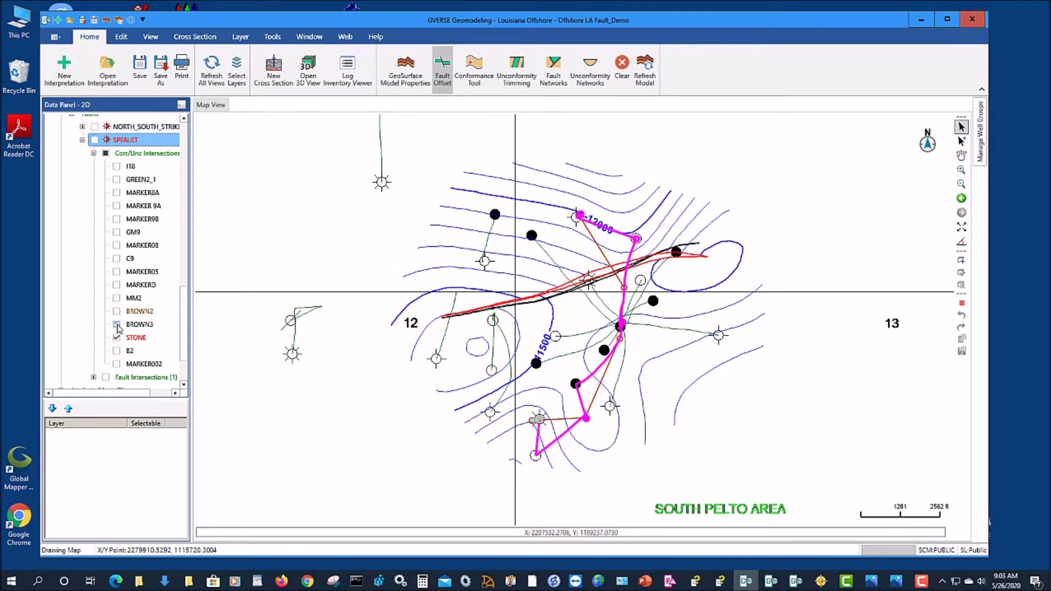
click(117, 311)
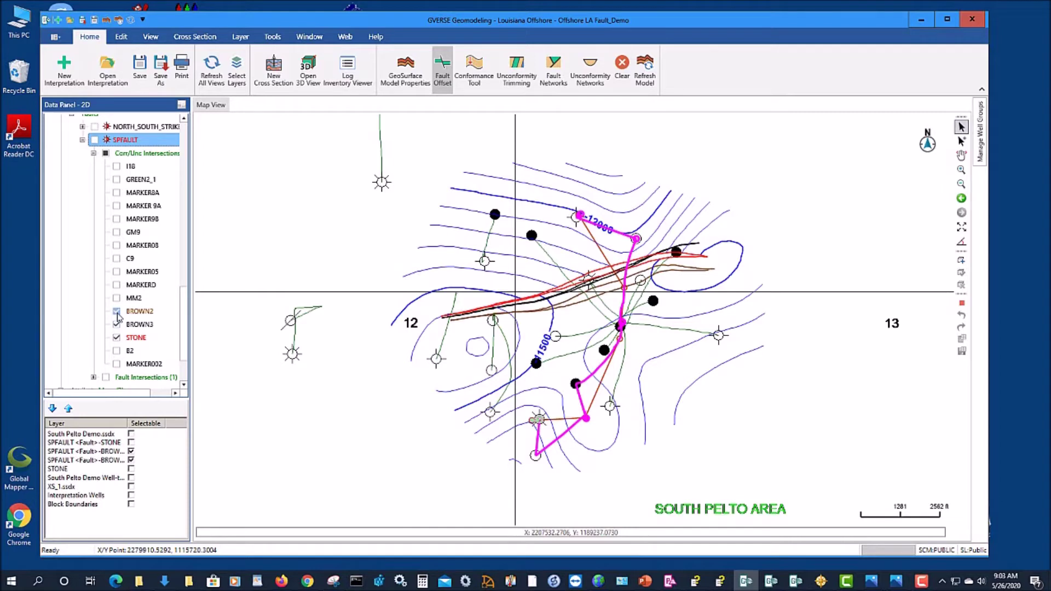
click(117, 311)
click(116, 324)
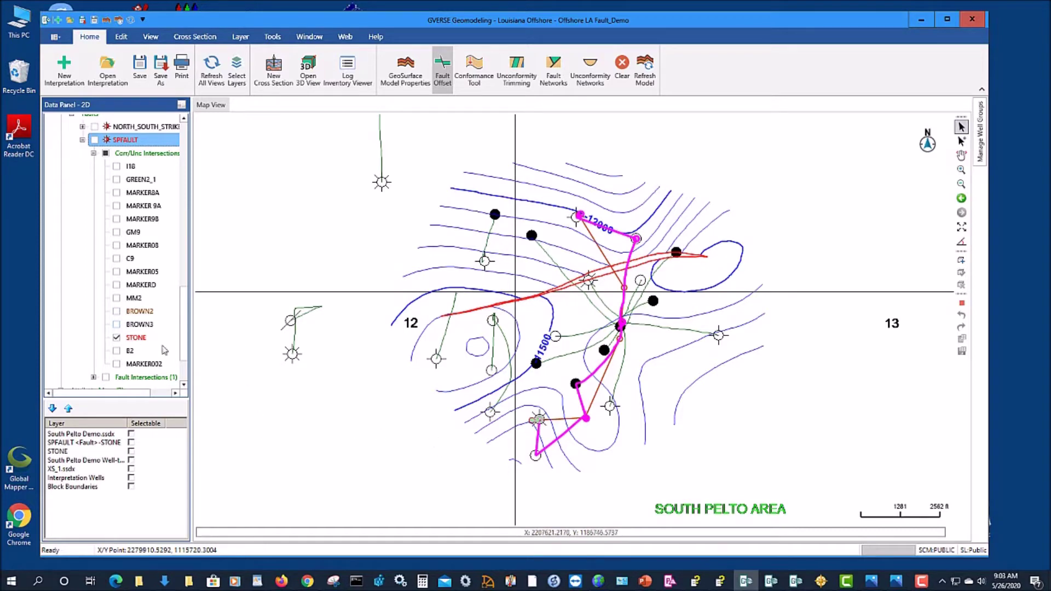
Review the Create IsoMap Layer options for the STONE surface, including intersections and fault polygons, without creating a layer.
drag(183, 312, 187, 178)
click(130, 298)
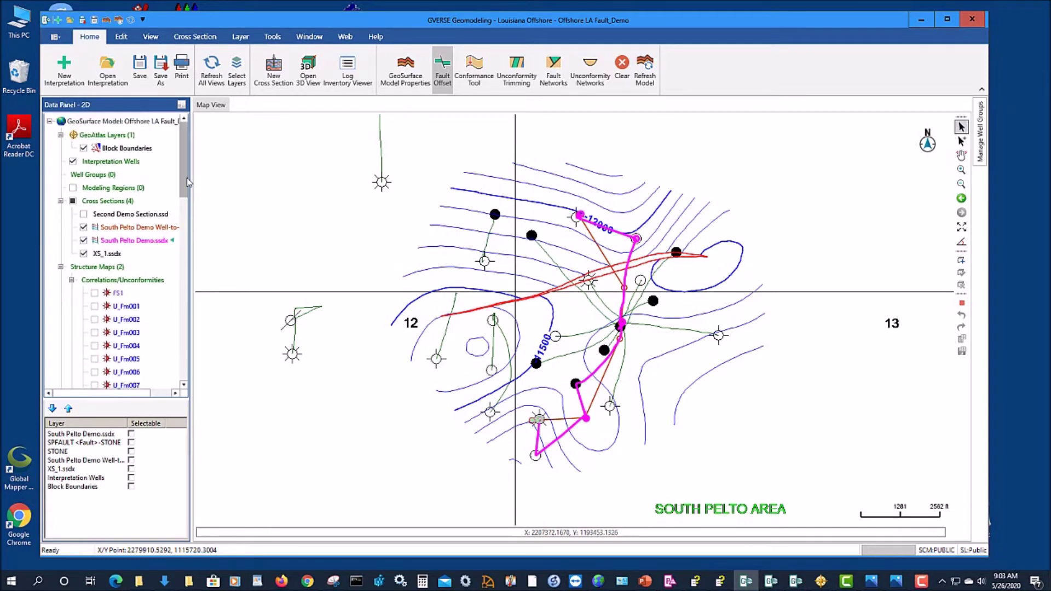
scroll(164, 192, down, 2)
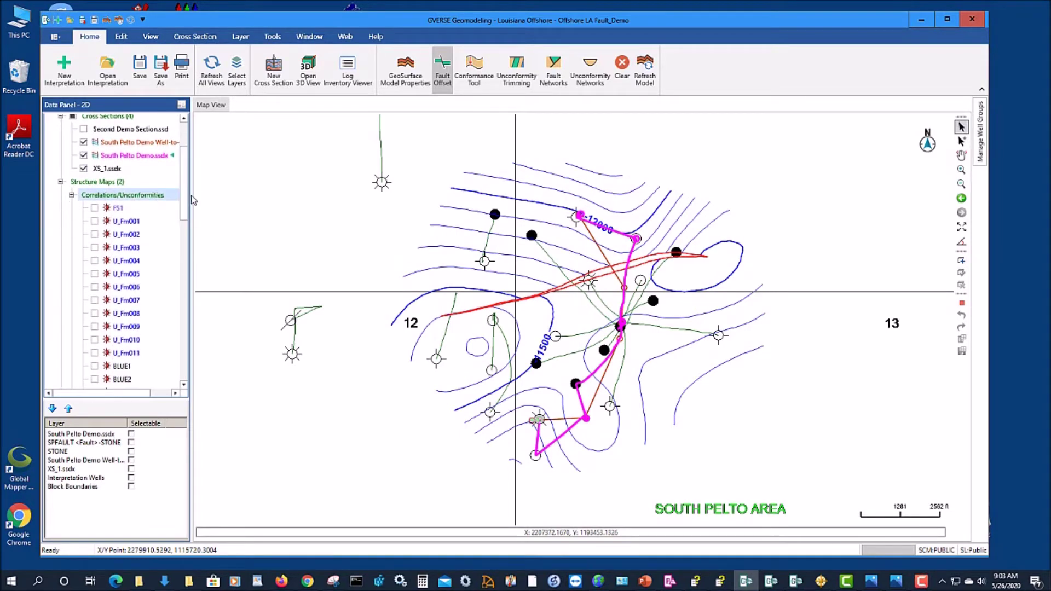
drag(186, 199, 179, 282)
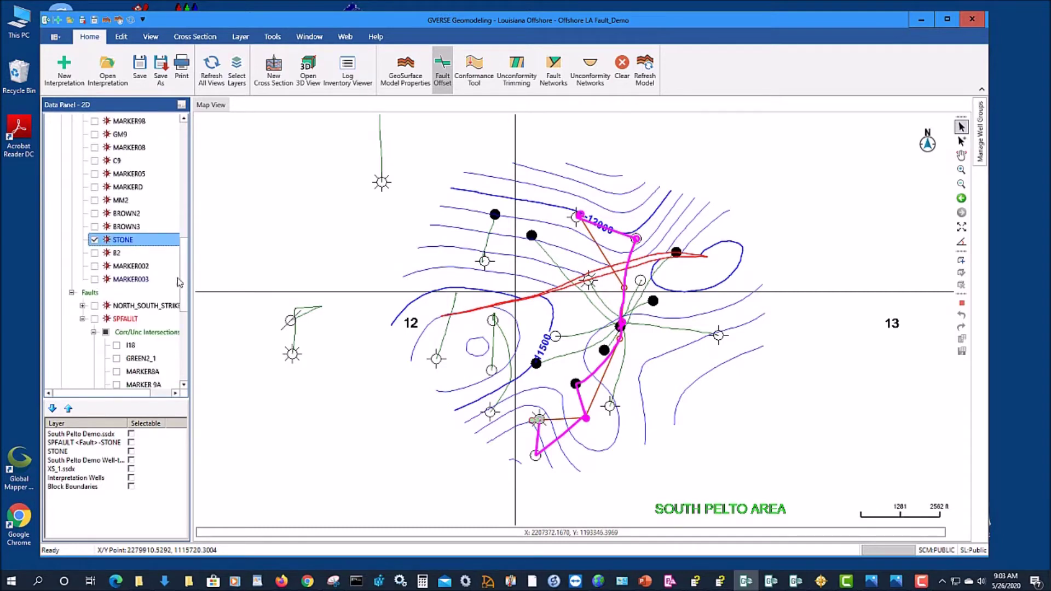
right_click(129, 247)
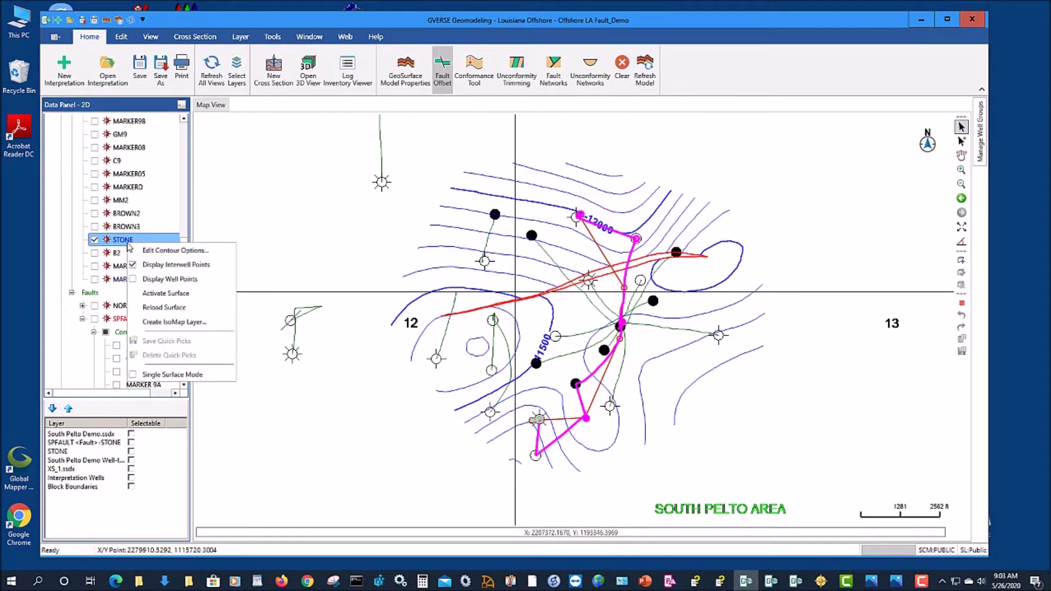
click(194, 324)
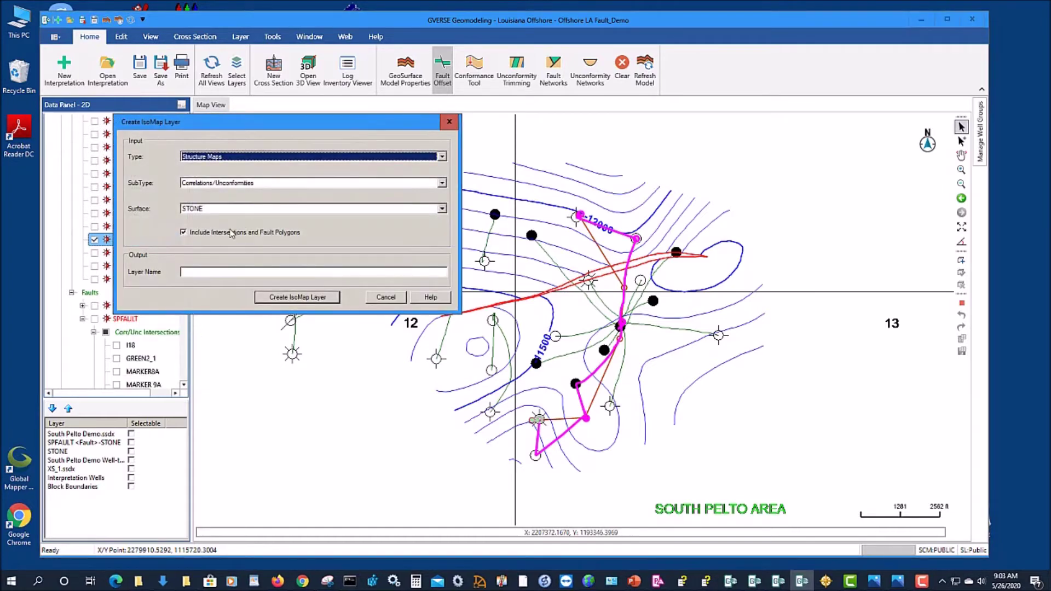
click(196, 272)
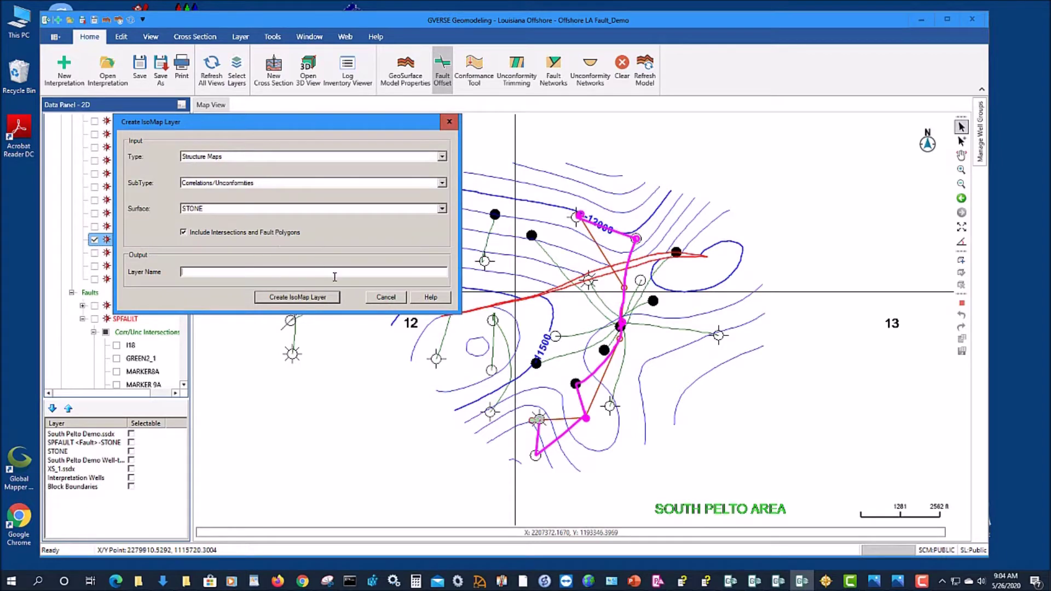
click(385, 297)
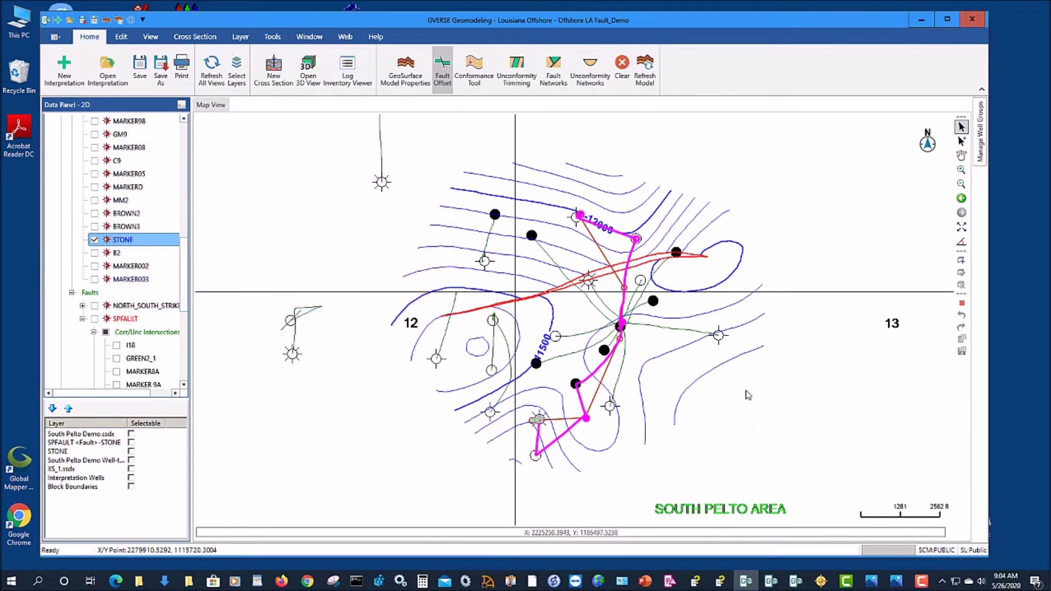
Switch to GeoAtlas, show the STONE From GVGM layer and hide the Stone Subsea layer.
click(821, 583)
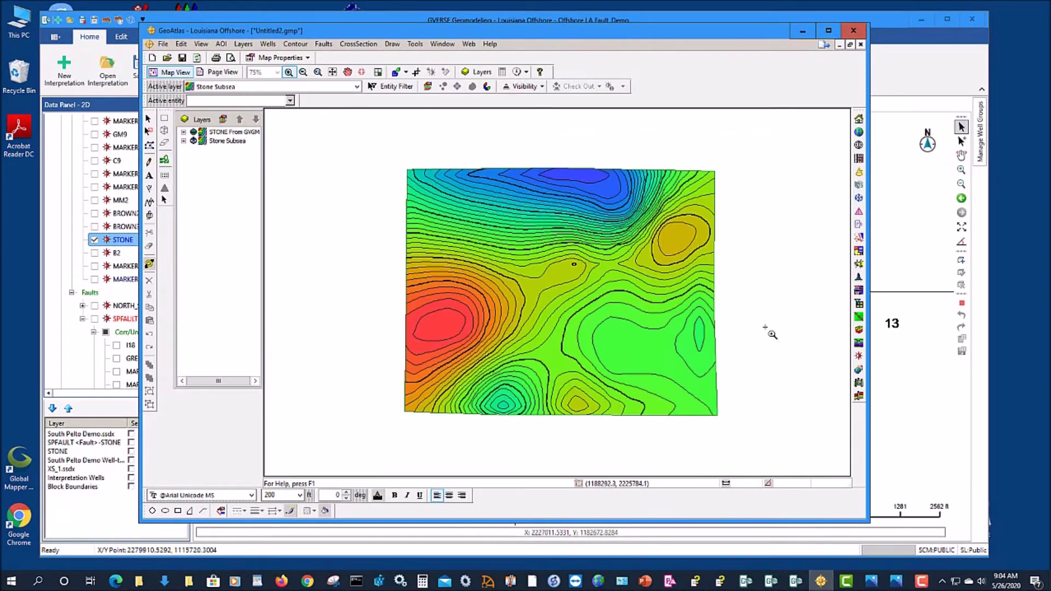
click(148, 121)
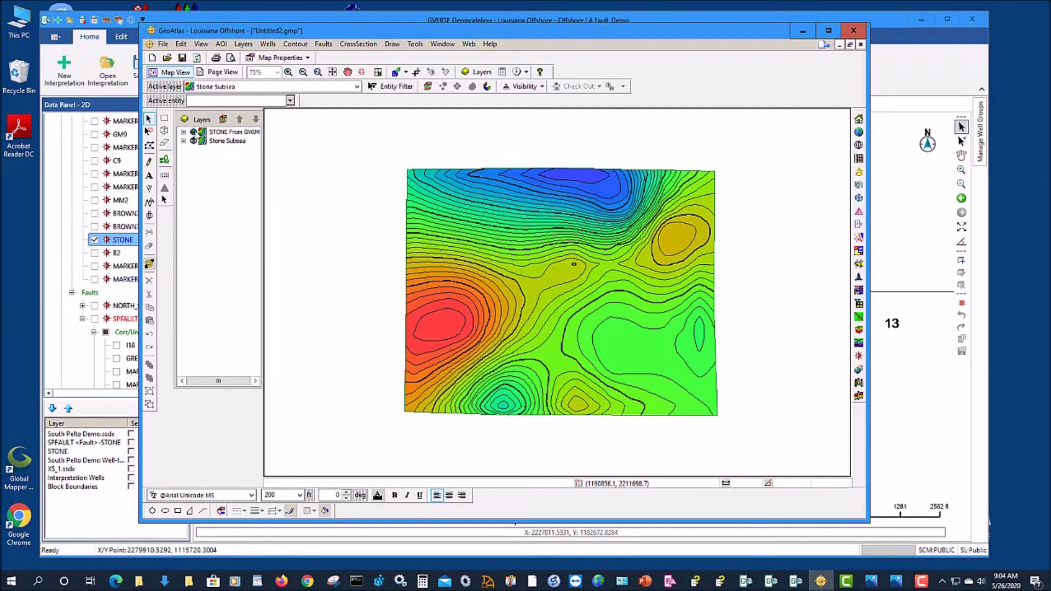
click(194, 133)
click(193, 140)
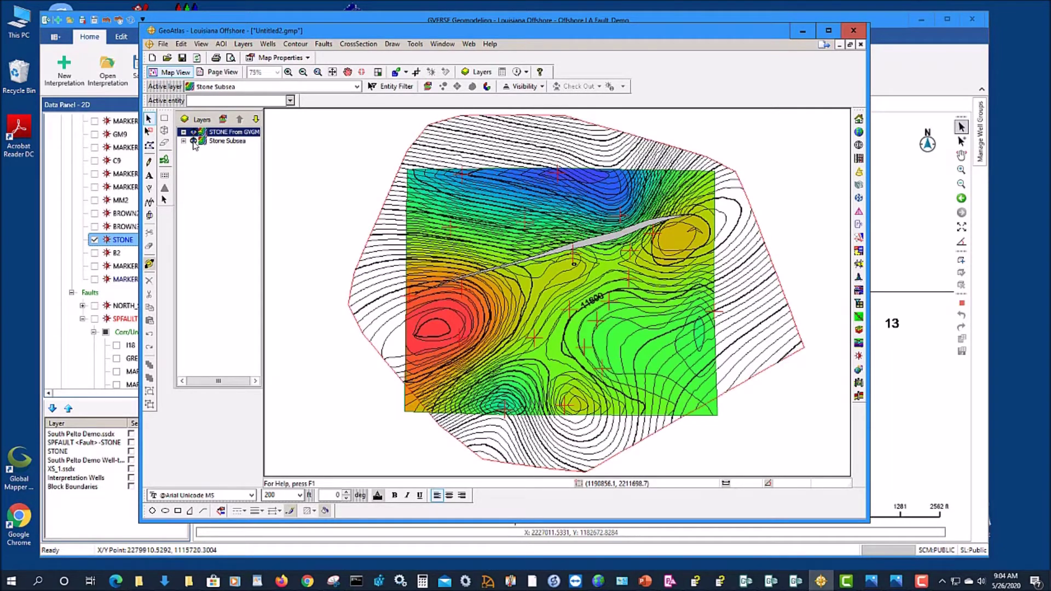
click(195, 141)
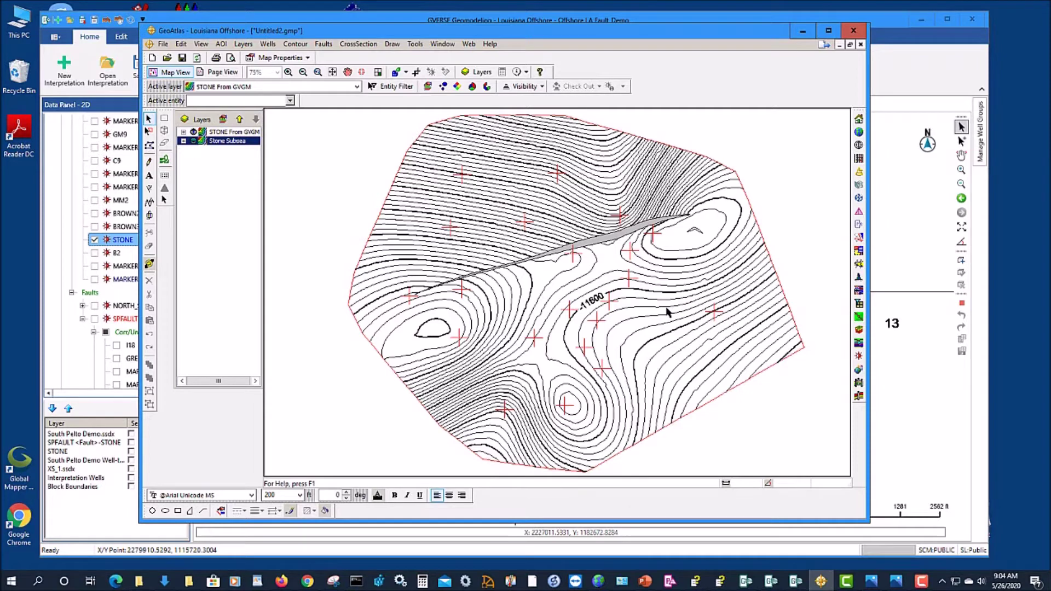
Select the fault polygon on the STONE From GVGM layer and restrict the entity selection filter to Fault Polygon.
click(598, 248)
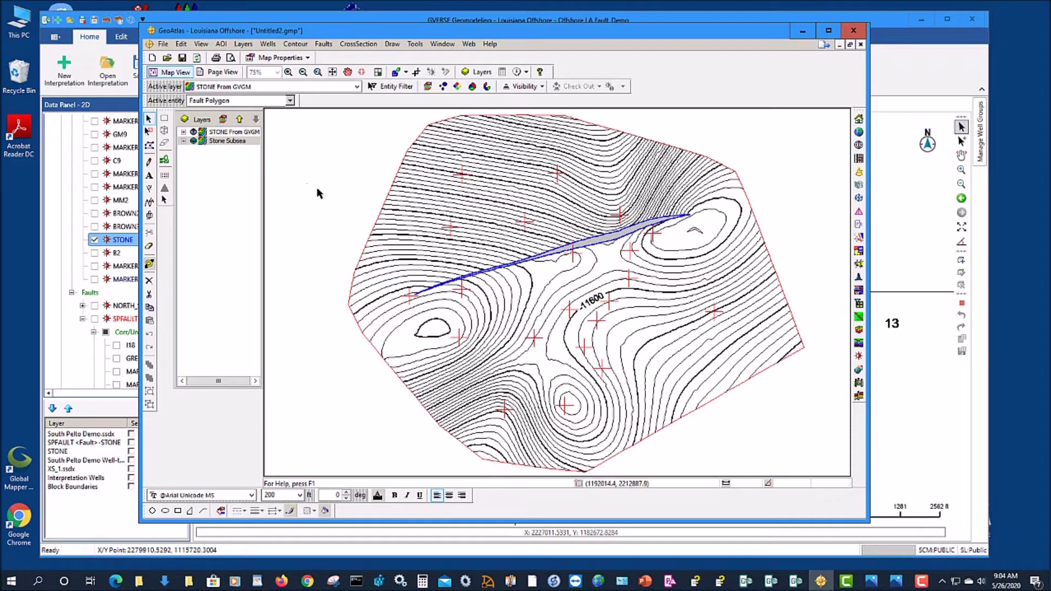
click(397, 88)
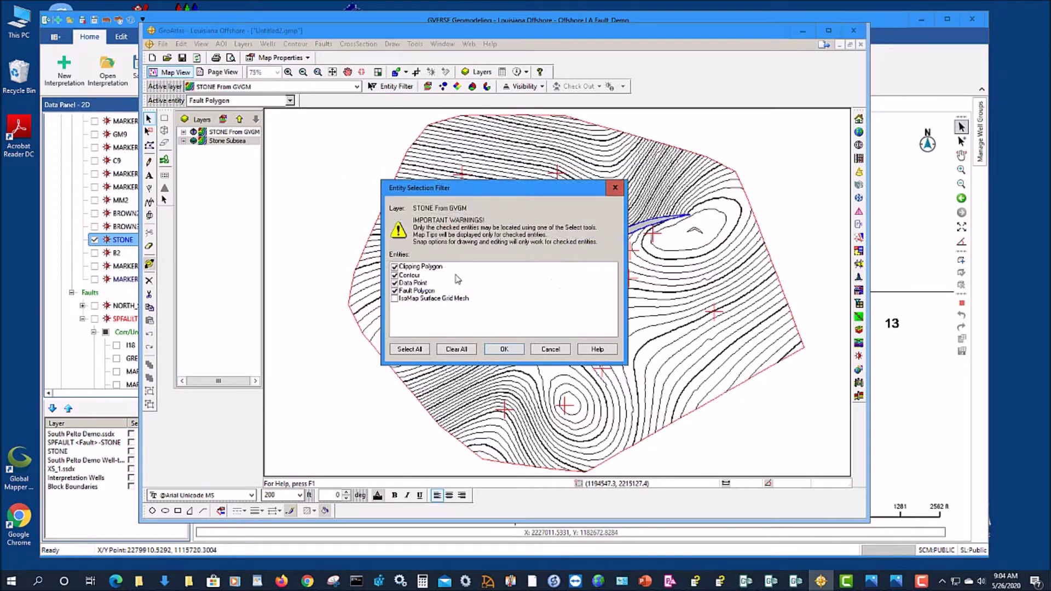
click(395, 283)
click(395, 274)
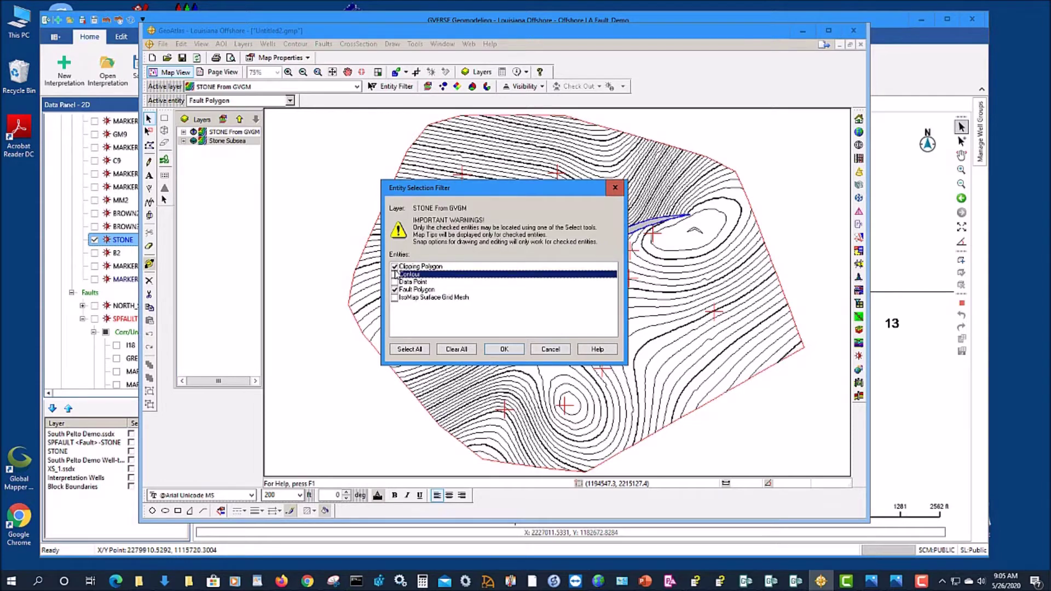
click(395, 267)
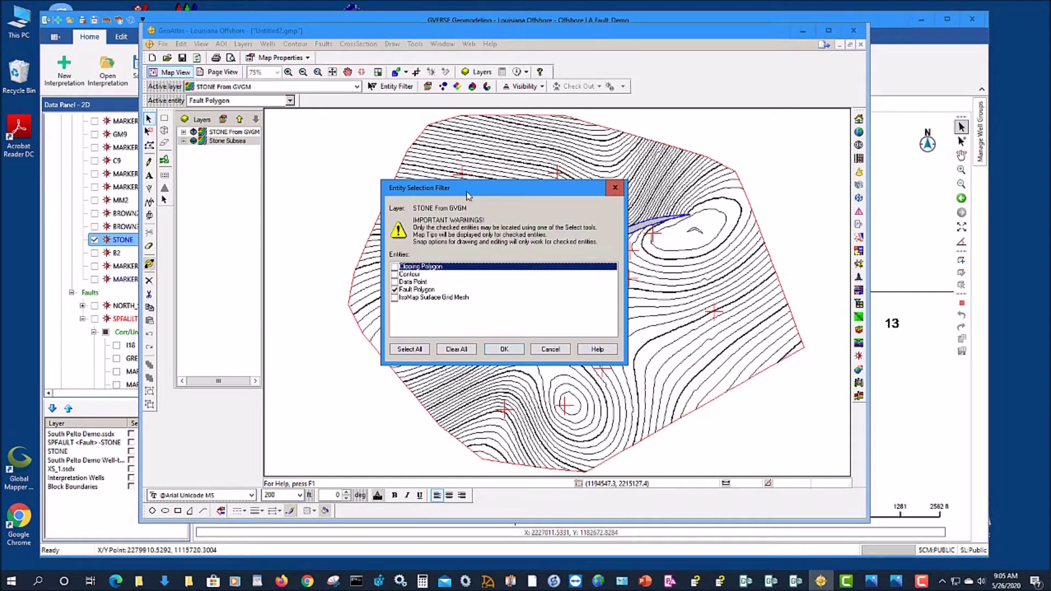
click(421, 290)
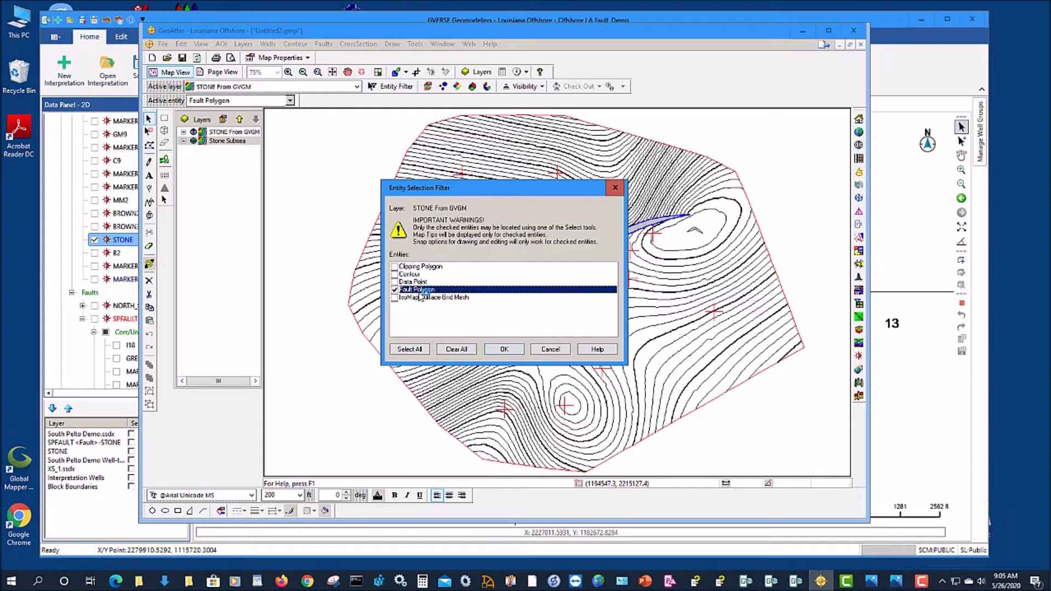
click(503, 349)
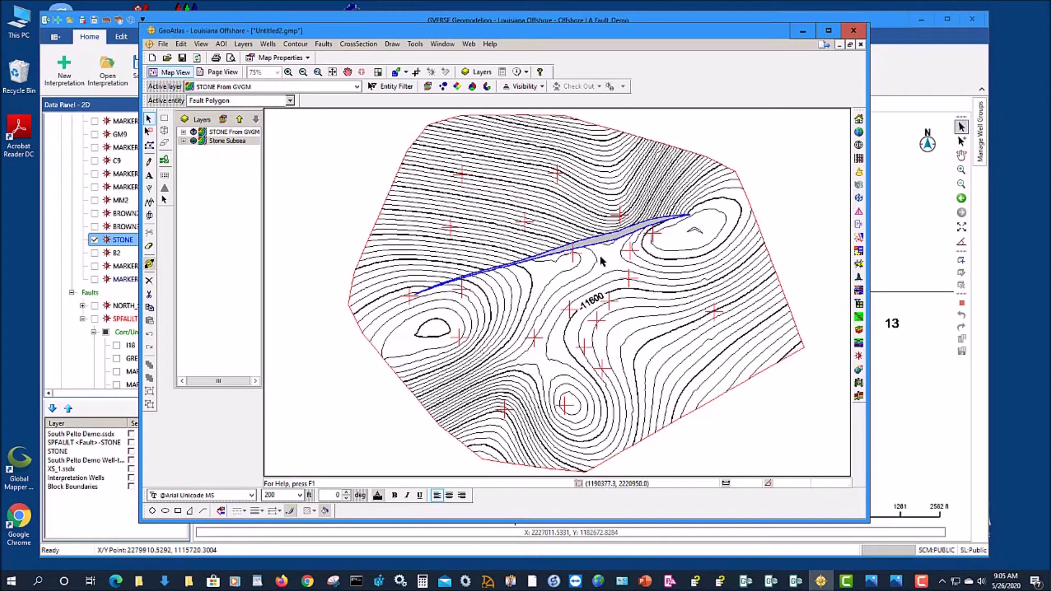
Put the fault polygon into node editing, inspect its node elevations in Data Attributes, and leave node editing.
click(149, 147)
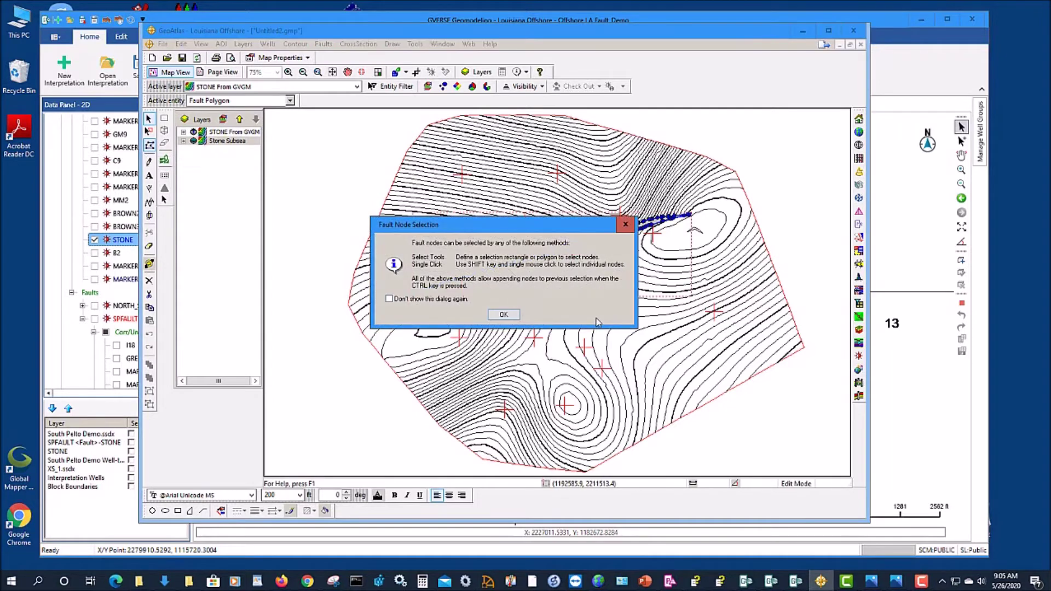
click(512, 316)
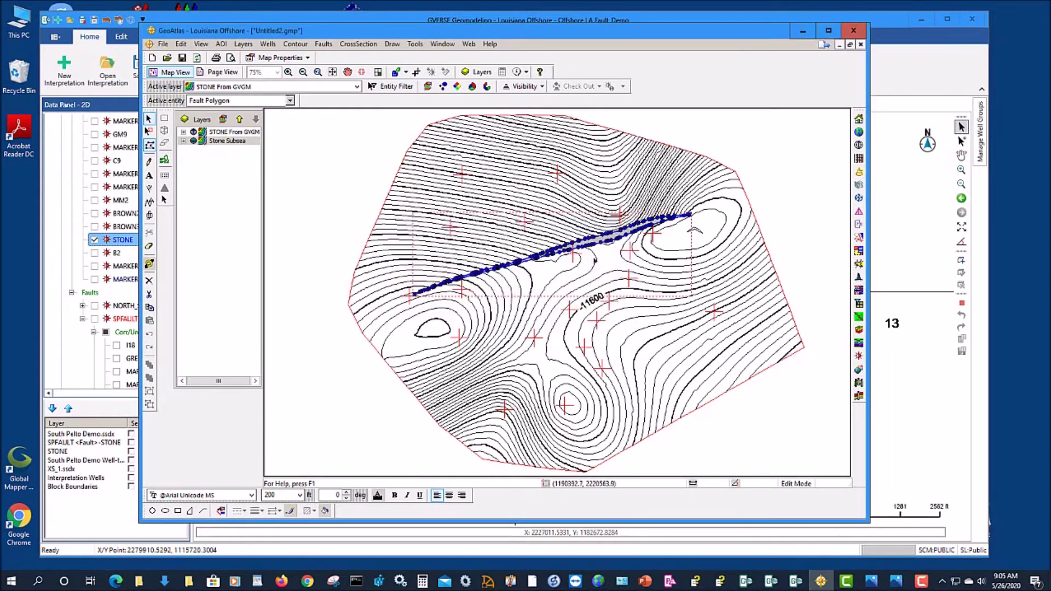
right_click(588, 247)
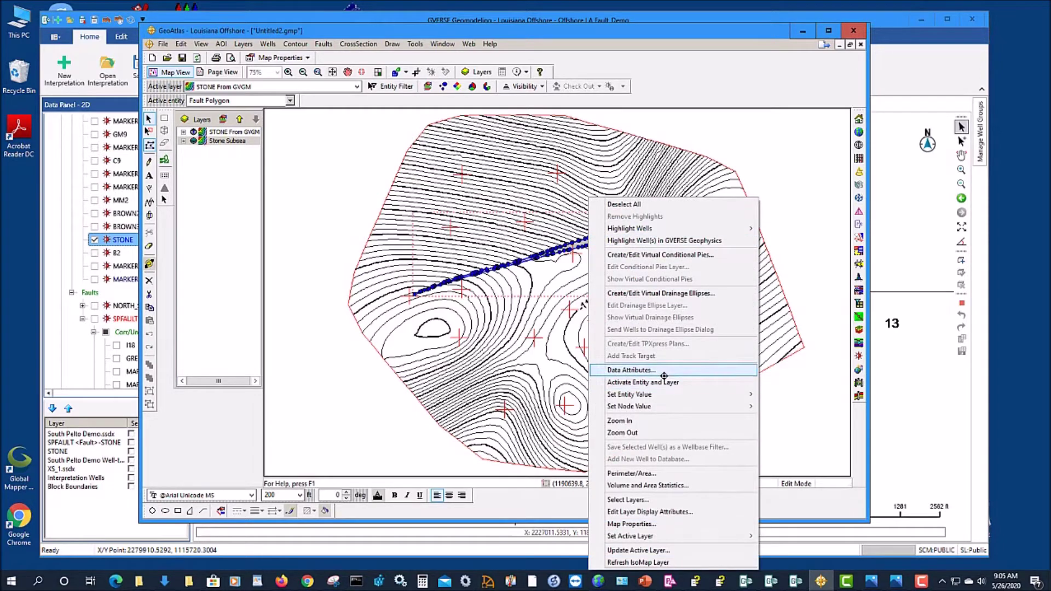
click(624, 370)
drag(466, 109, 574, 85)
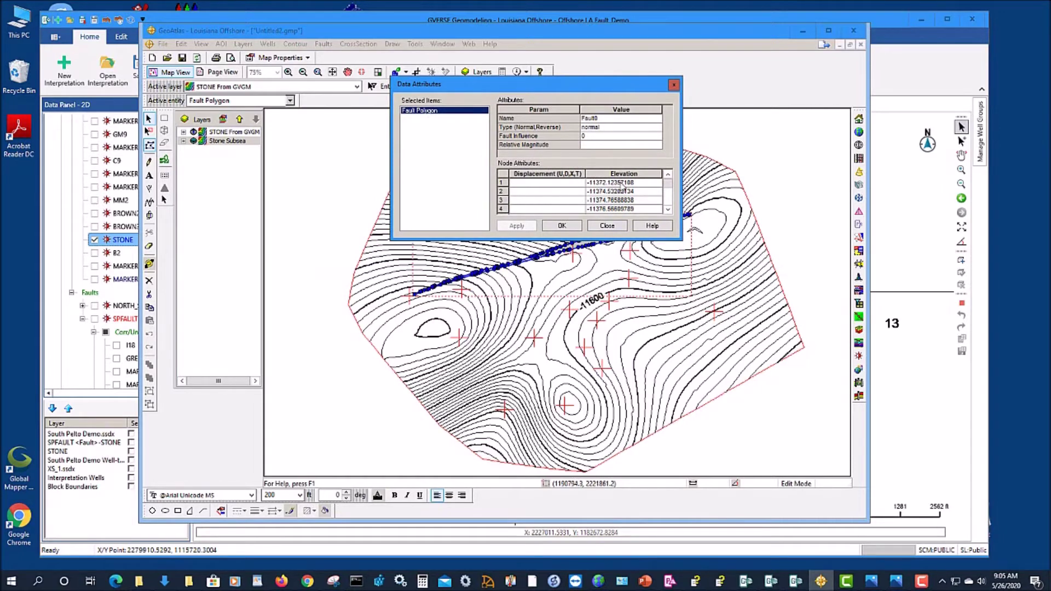
scroll(664, 190, down, 20)
drag(669, 188, 668, 165)
click(606, 226)
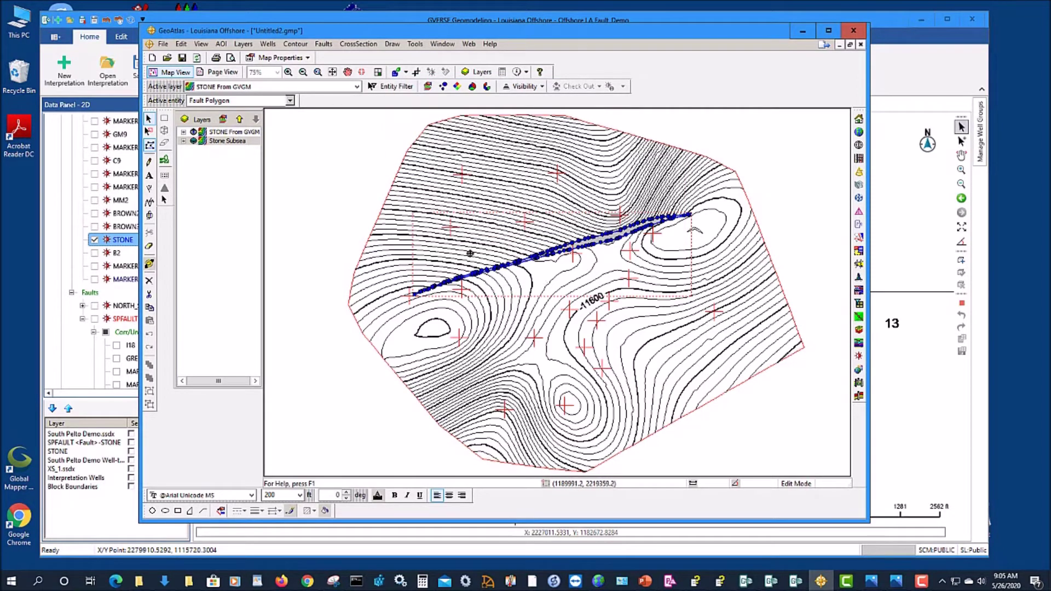
click(149, 146)
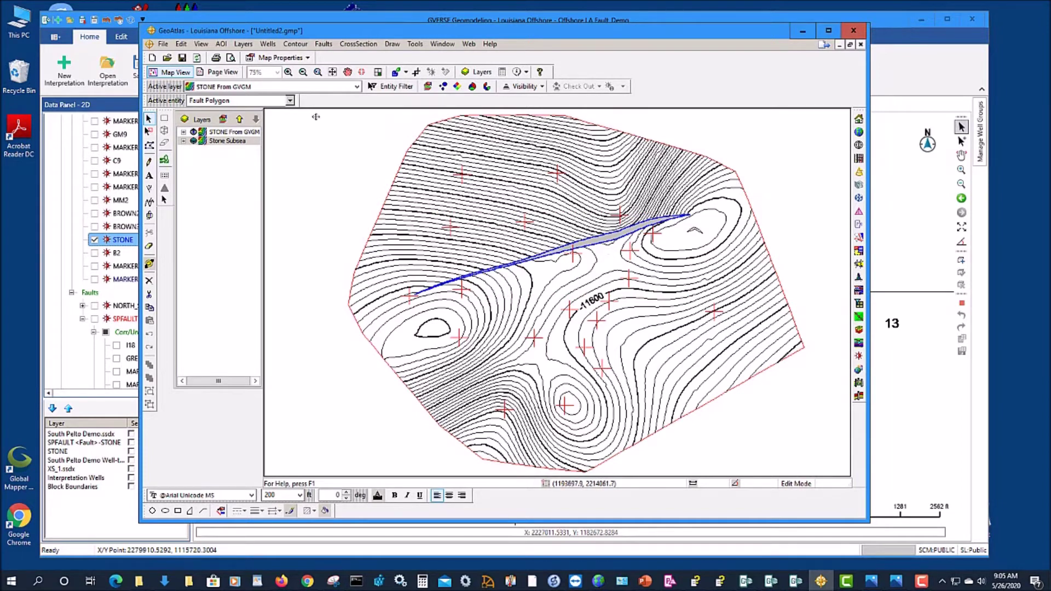
Copy the fault polygon from STONE From GVGM, hide that layer, show Stone Subsea, and paste the polygon into it.
click(181, 44)
click(212, 138)
click(194, 141)
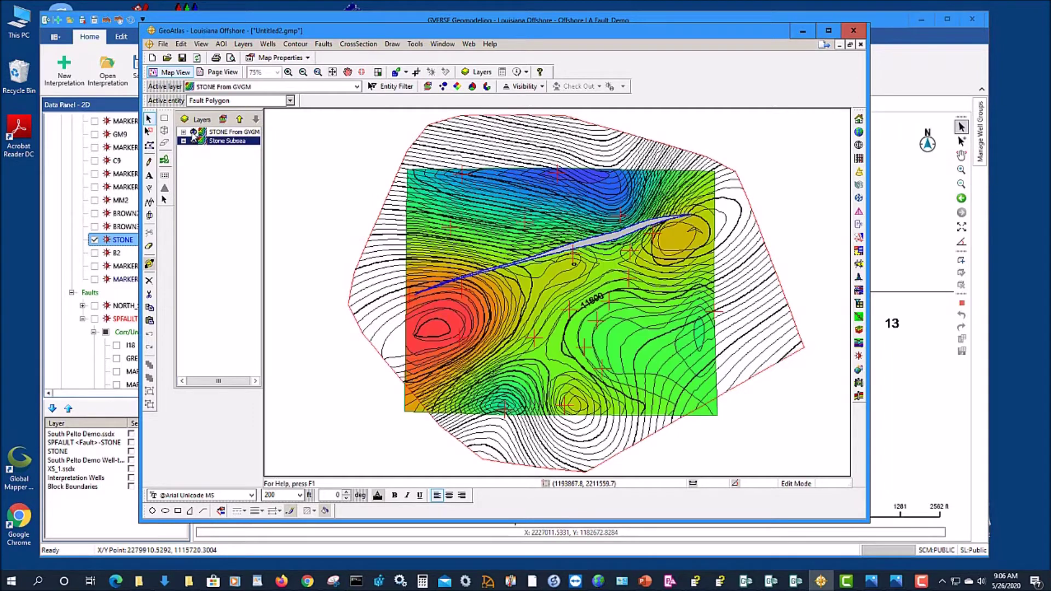
click(195, 133)
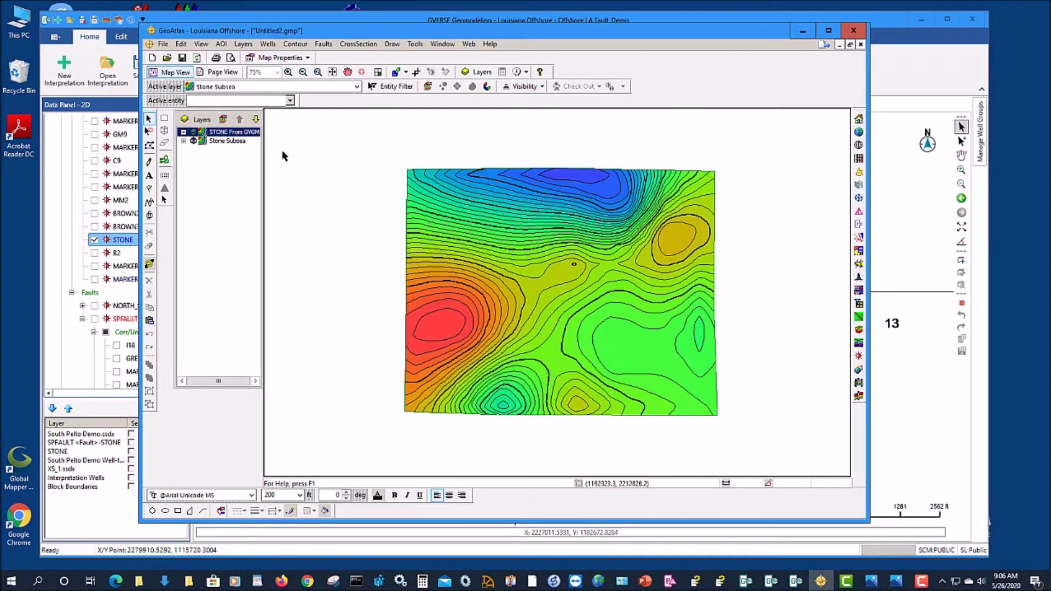
click(180, 46)
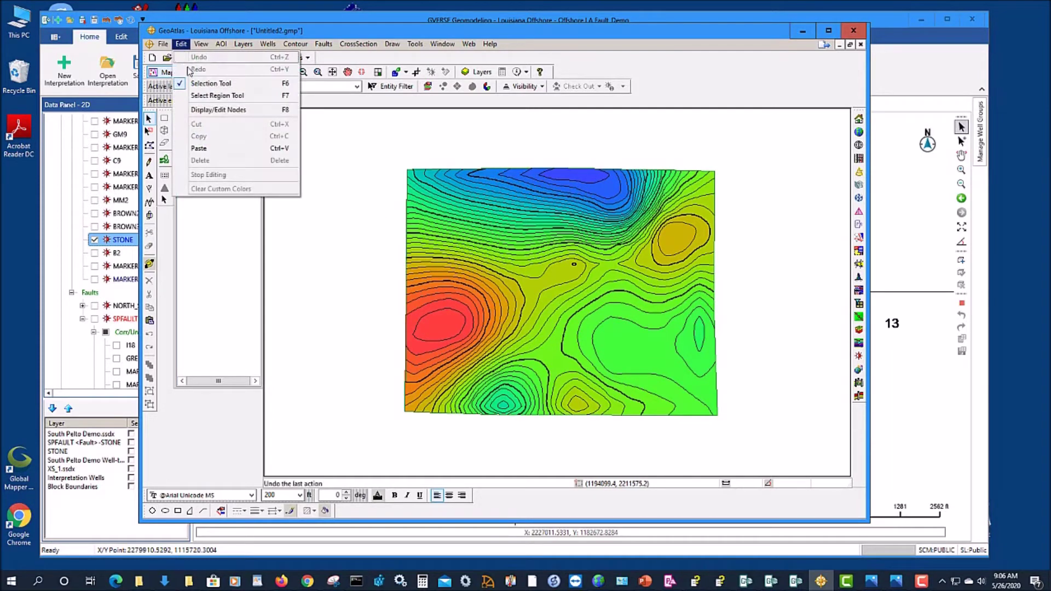
click(199, 147)
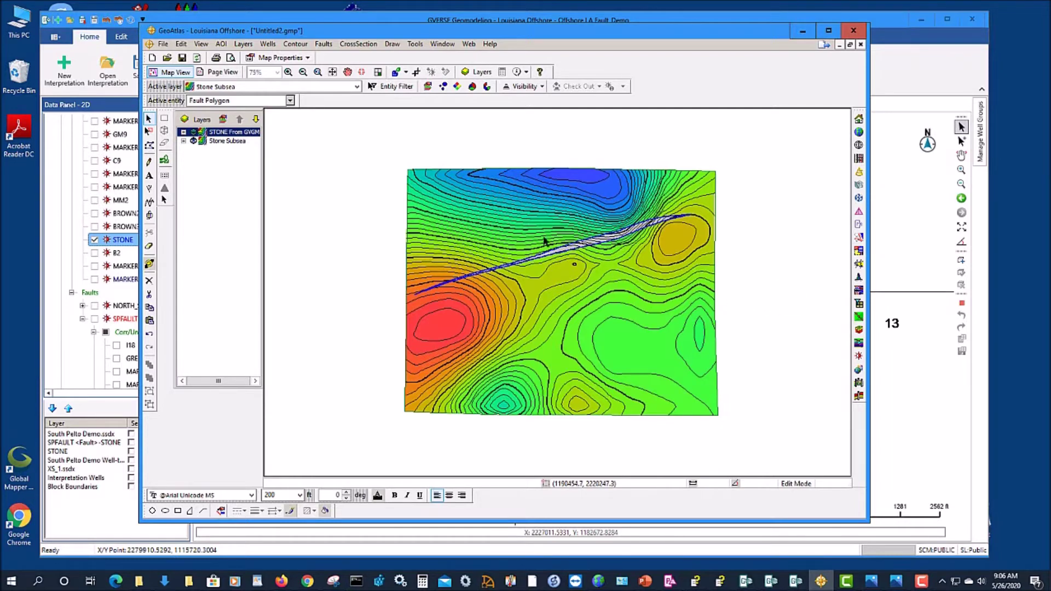
Update the active Stone Subsea layer with Interpret Faults enabled and the rebuild option set to Regrid.
right_click(527, 222)
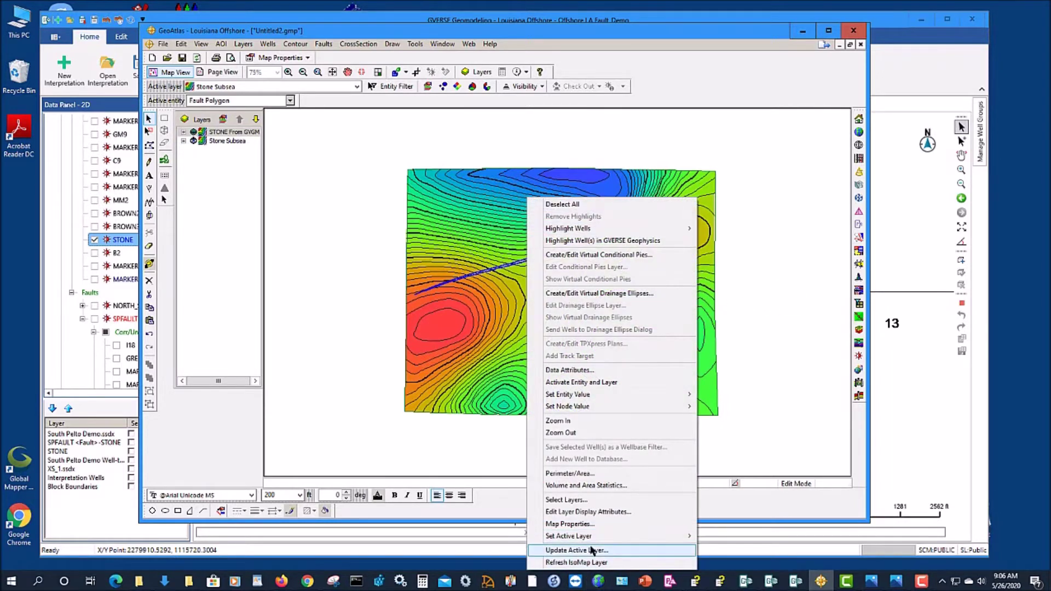
click(593, 551)
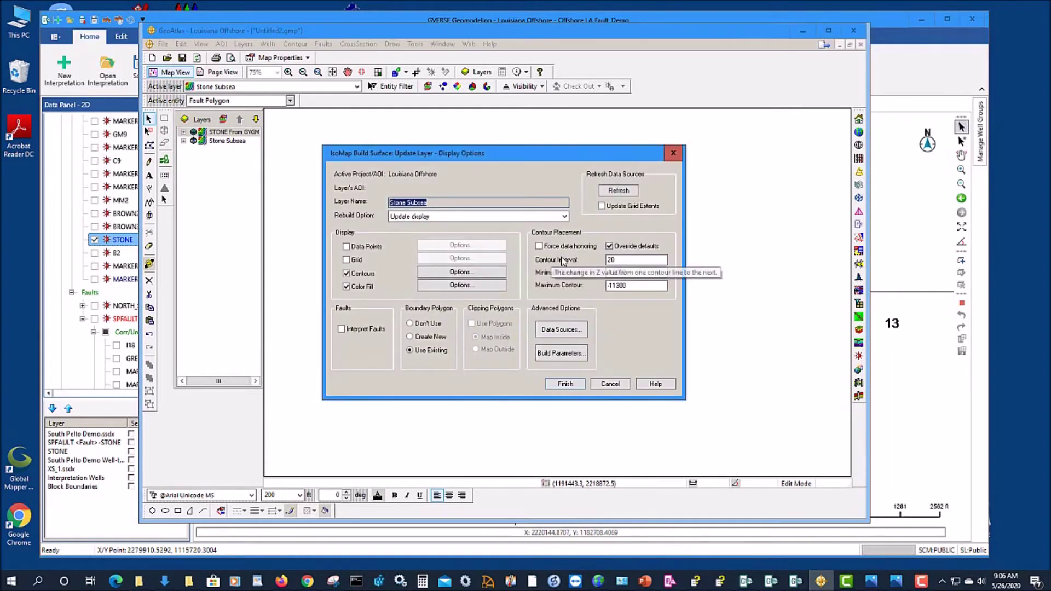
click(342, 330)
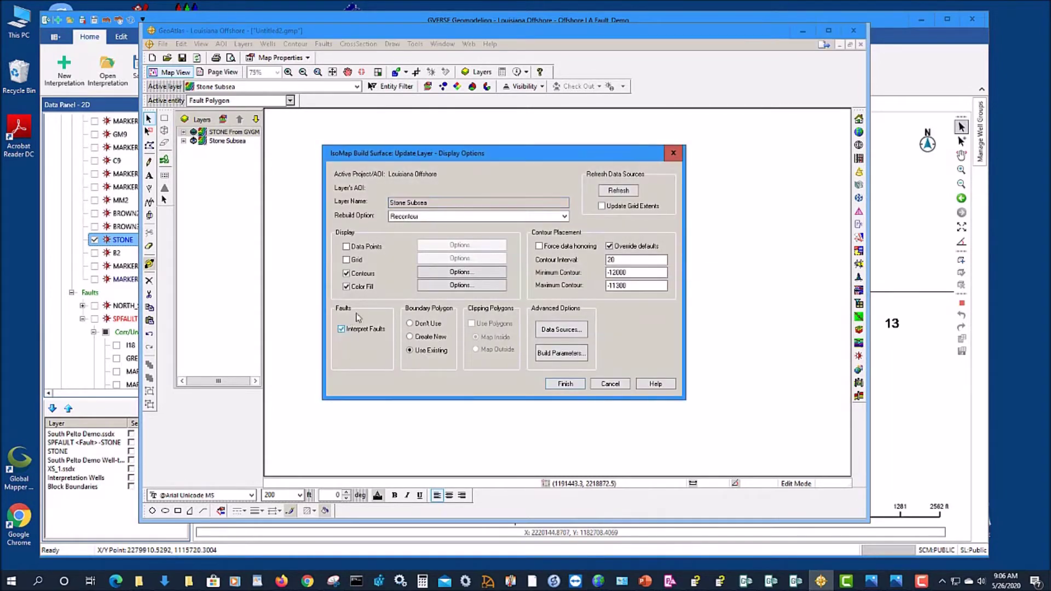
click(564, 216)
click(467, 235)
drag(442, 159, 513, 133)
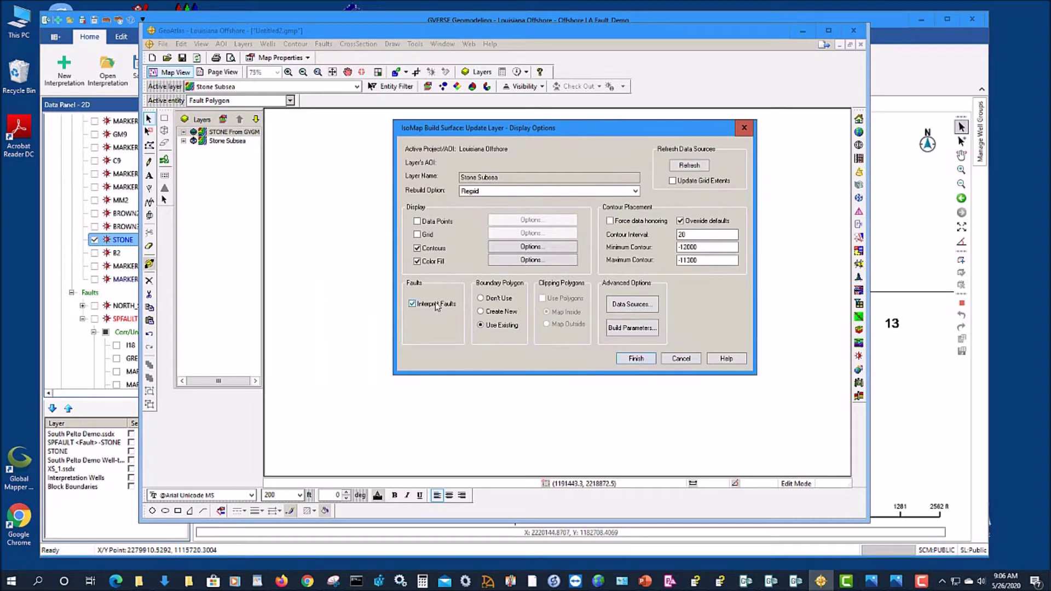
click(635, 359)
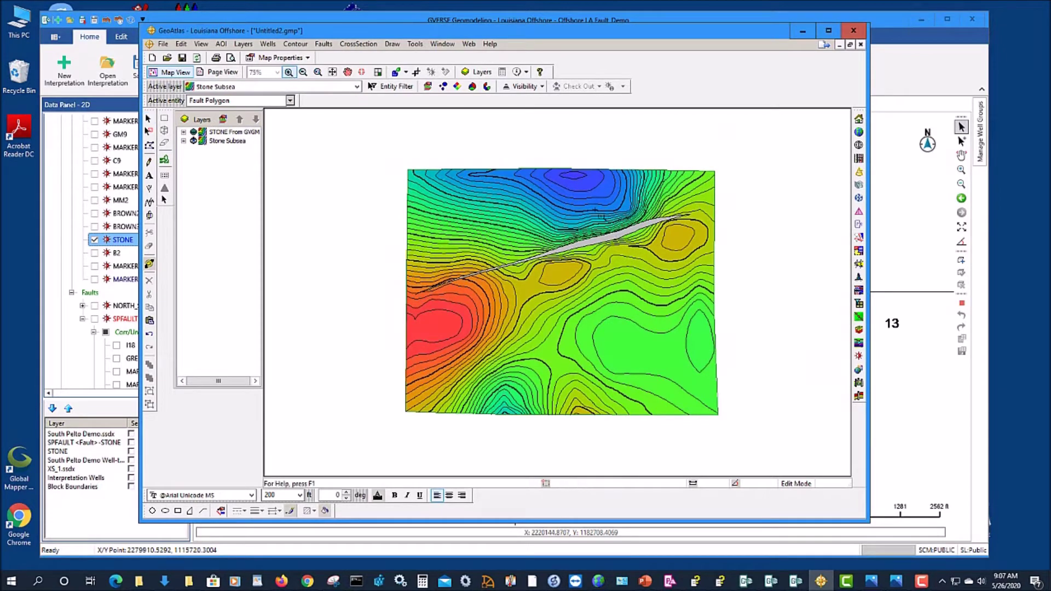
Examine the regridded Stone Subsea contours on both sides of the fault gap along the length of the fault polygon.
drag(678, 257, 596, 208)
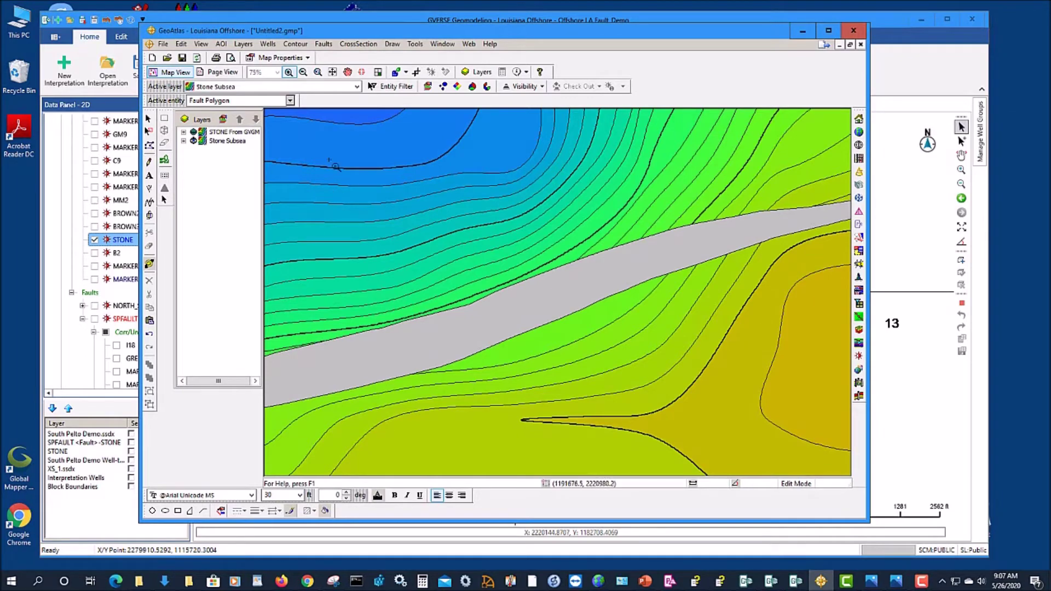
click(348, 72)
drag(392, 272, 471, 256)
drag(488, 367, 719, 246)
drag(458, 360, 553, 300)
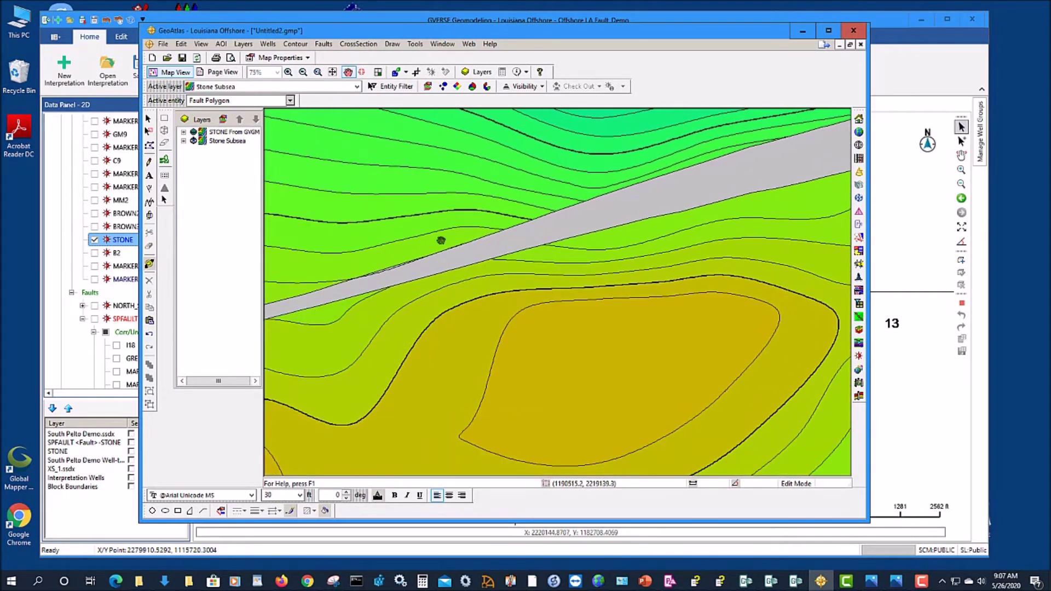
drag(485, 358, 708, 284)
drag(480, 320, 443, 313)
drag(538, 287, 512, 354)
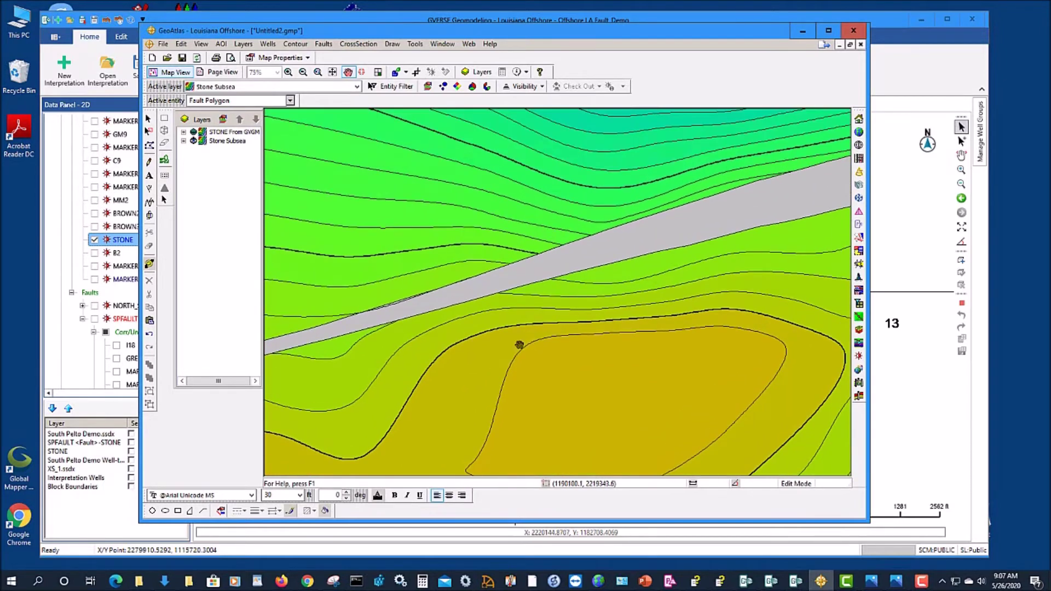
Bring the whole Stone Subsea map back into view and return to the selection tool.
click(332, 73)
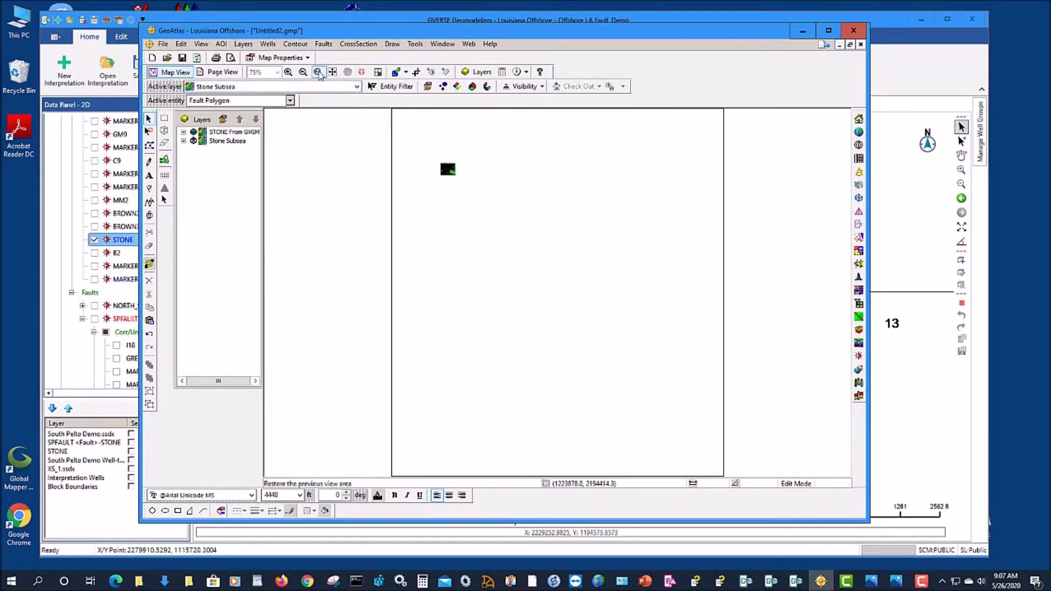
click(288, 72)
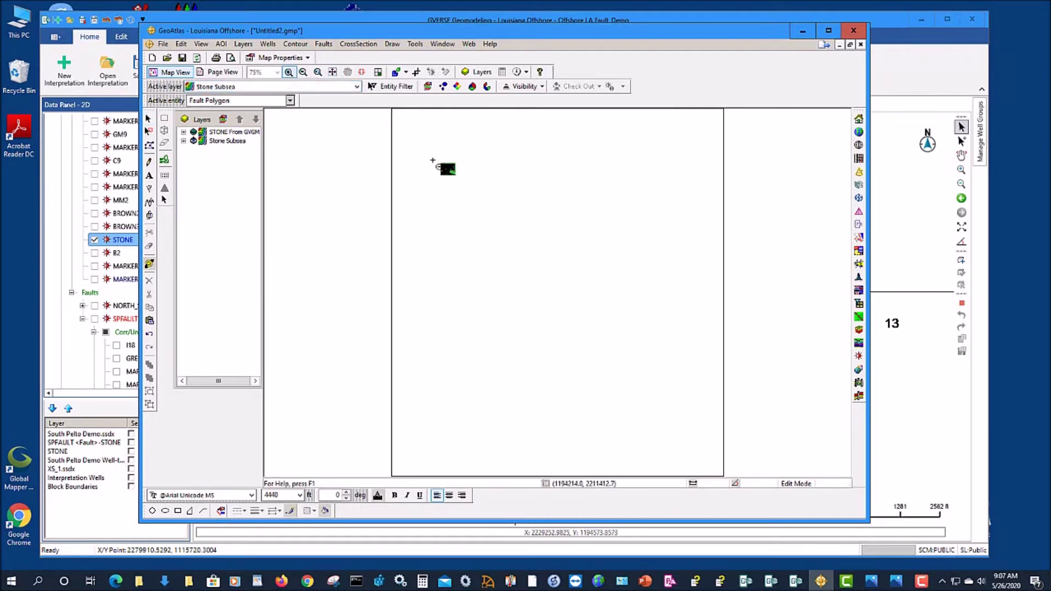
drag(433, 159, 462, 177)
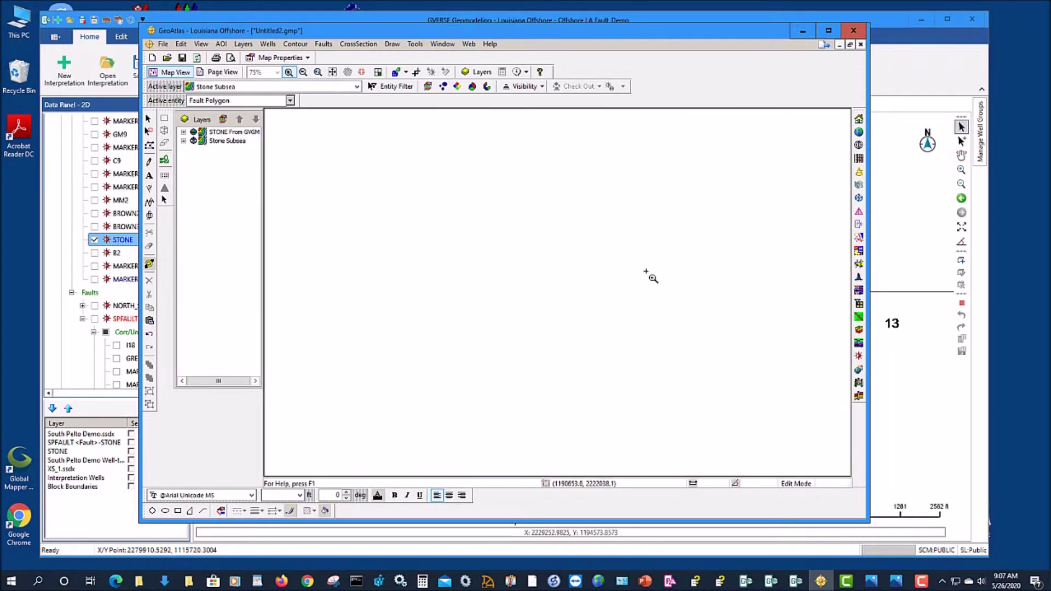
drag(397, 181, 753, 463)
drag(547, 28, 608, 31)
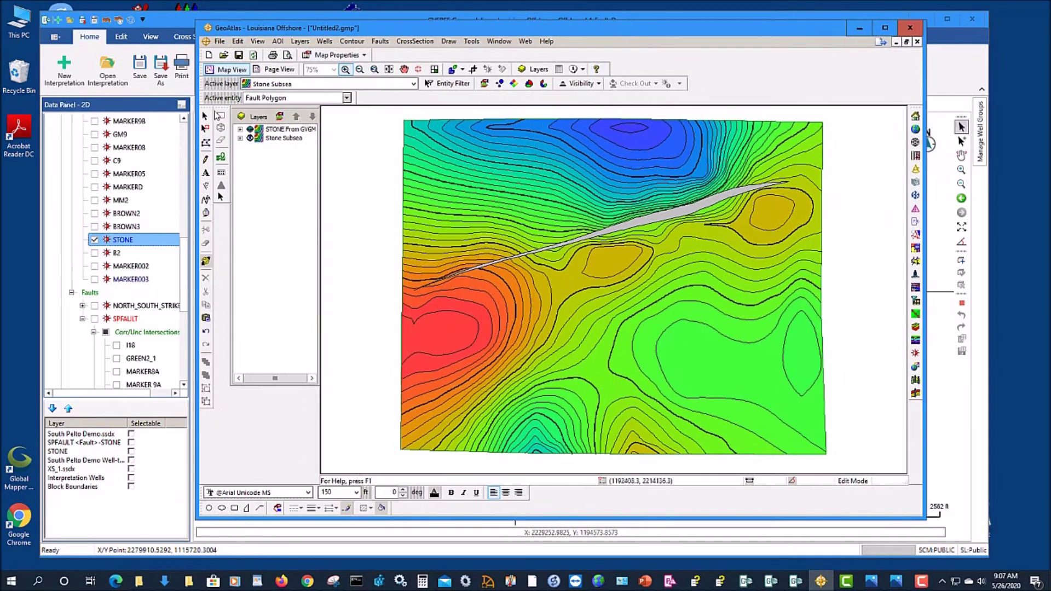
click(204, 117)
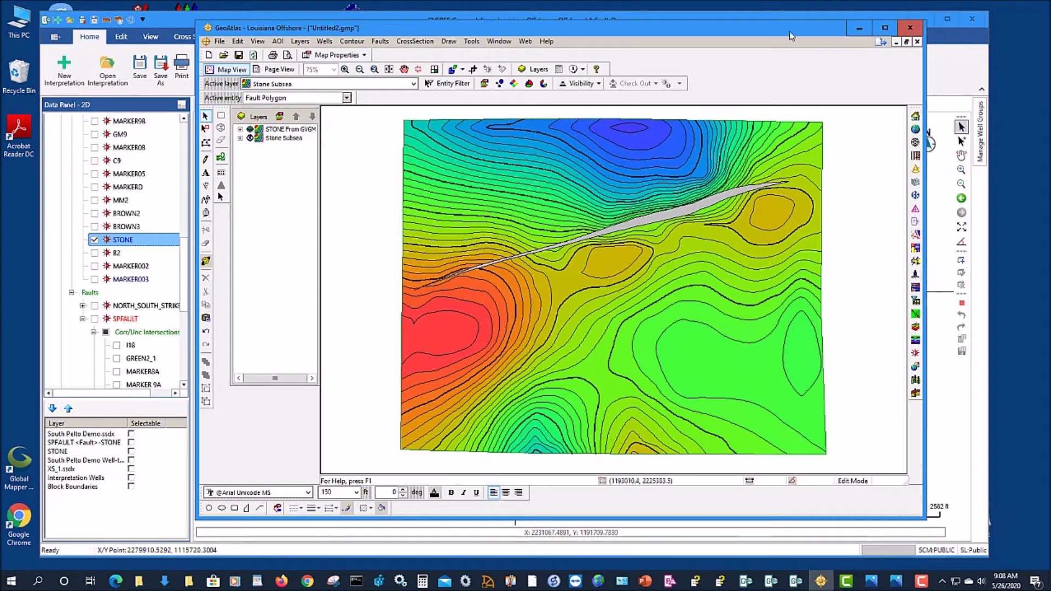
drag(789, 31, 791, 45)
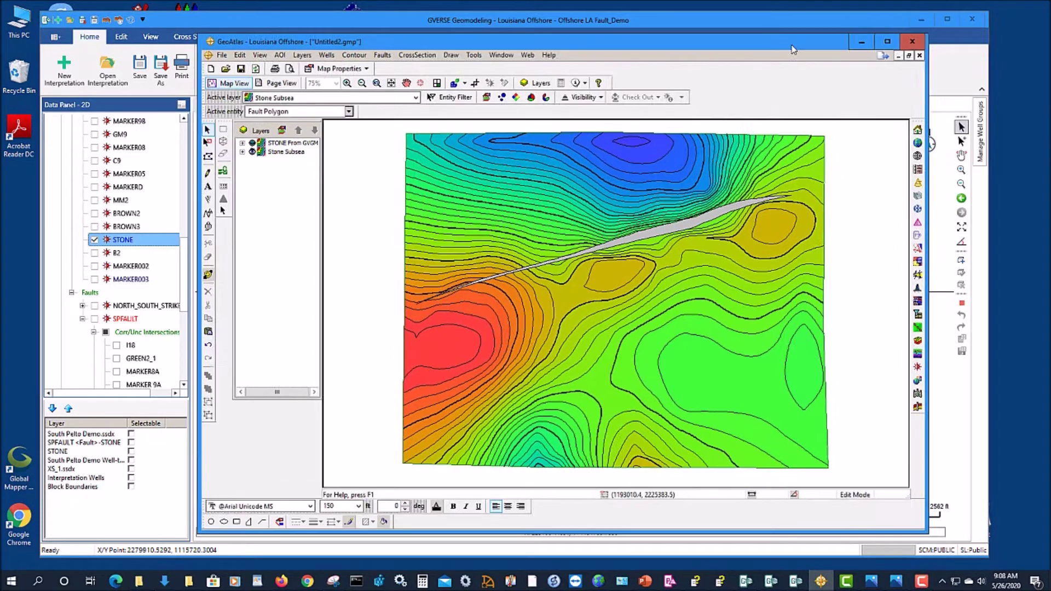
Switch to GVERSE Geomodeling and zoom the map to the cross section line in the southwest of the project area.
click(861, 42)
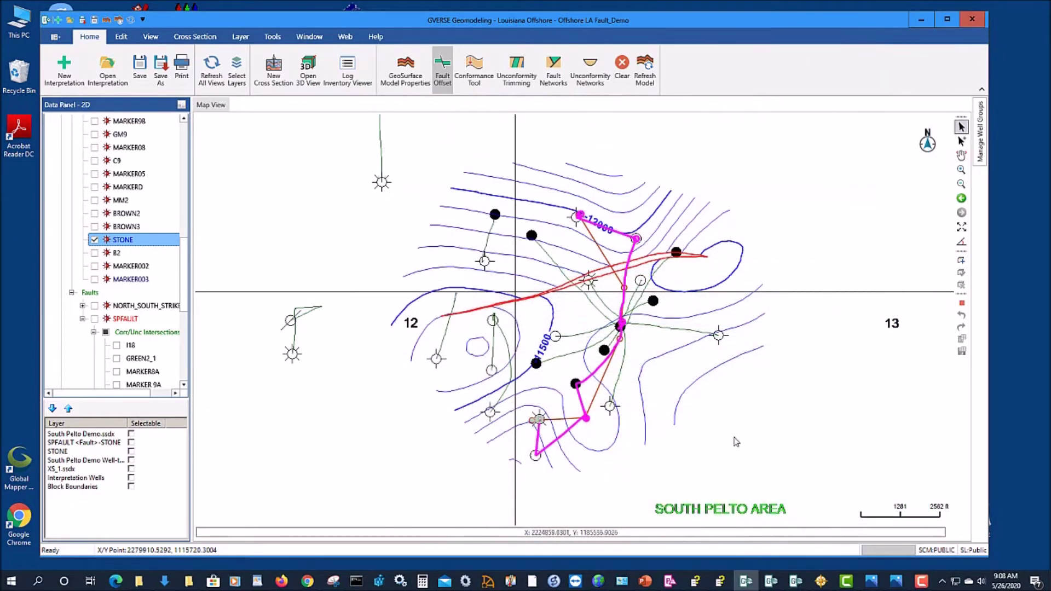
click(961, 227)
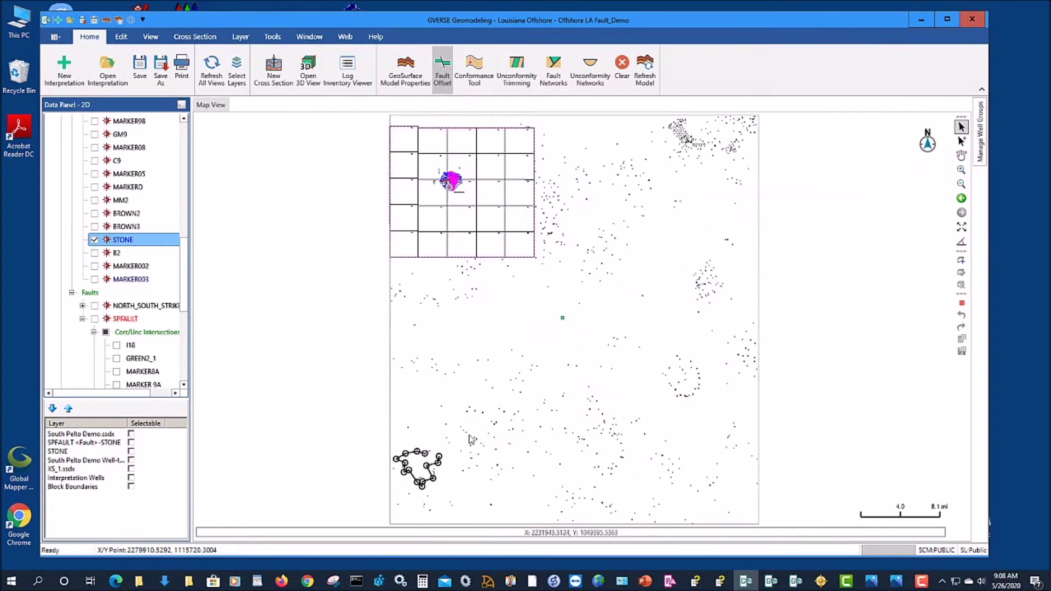
click(962, 170)
drag(398, 441, 445, 490)
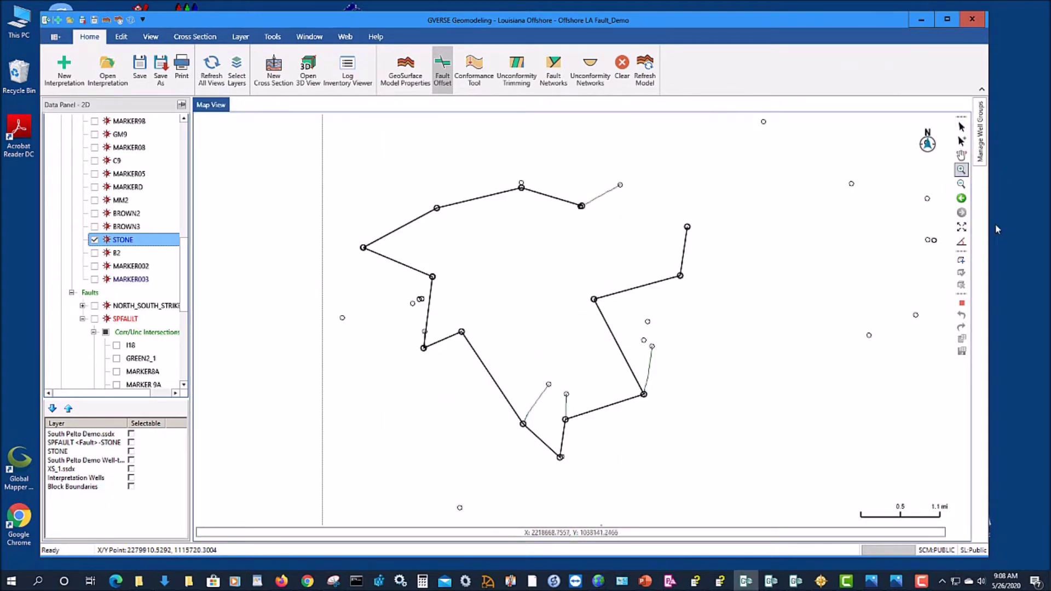
click(962, 127)
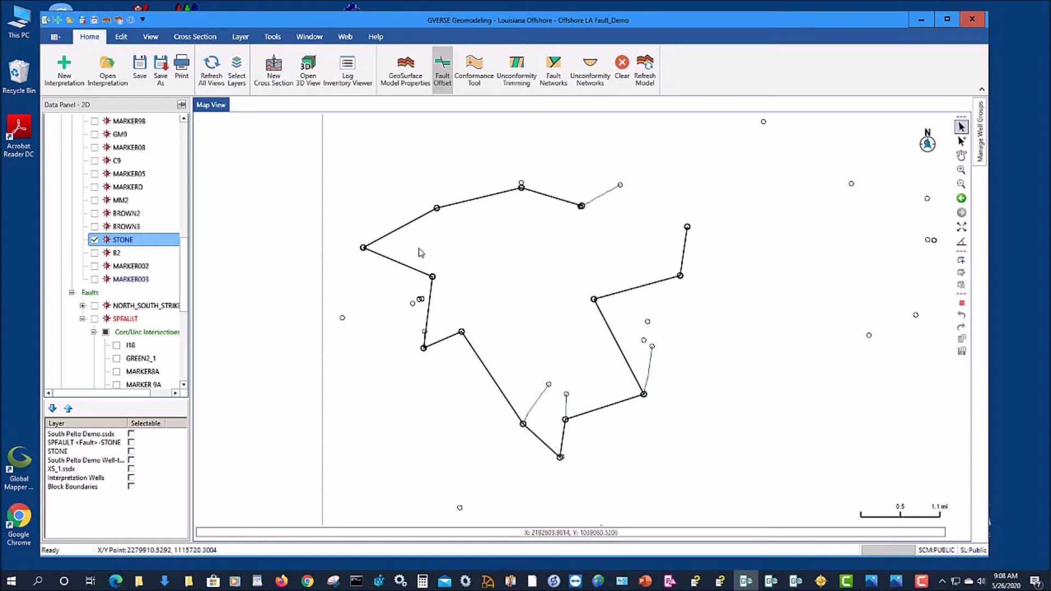
click(479, 200)
Display Second Demo Section on the map and open its cross section view.
drag(183, 313, 195, 391)
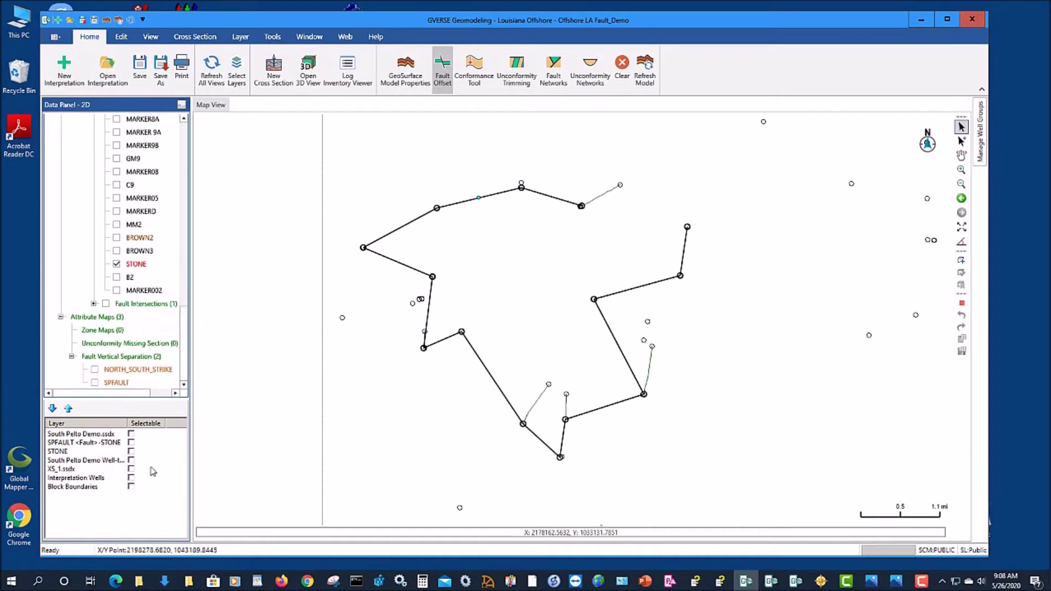
drag(185, 303, 201, 125)
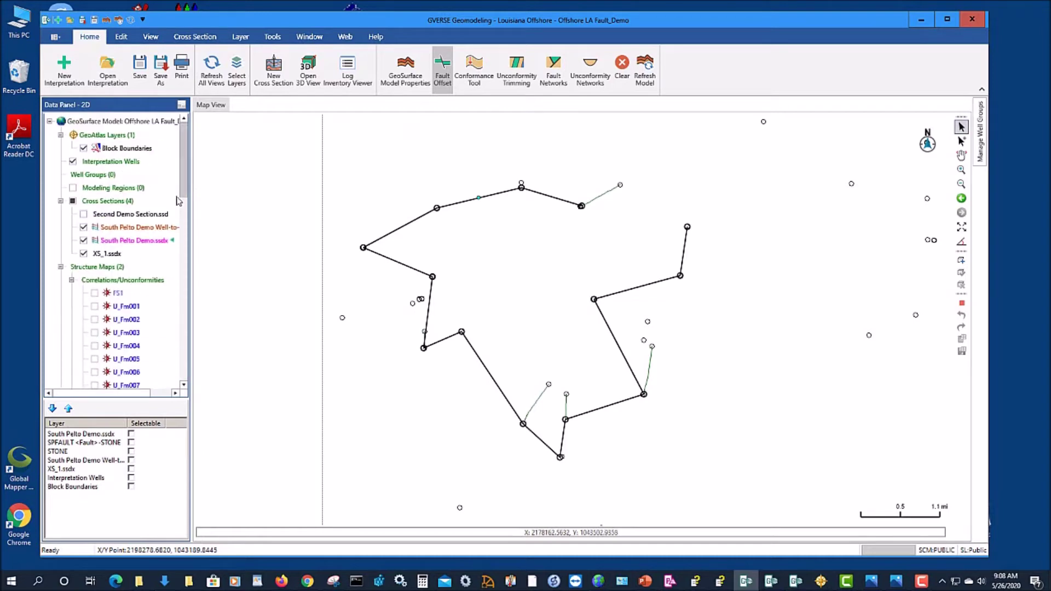
click(83, 214)
click(132, 218)
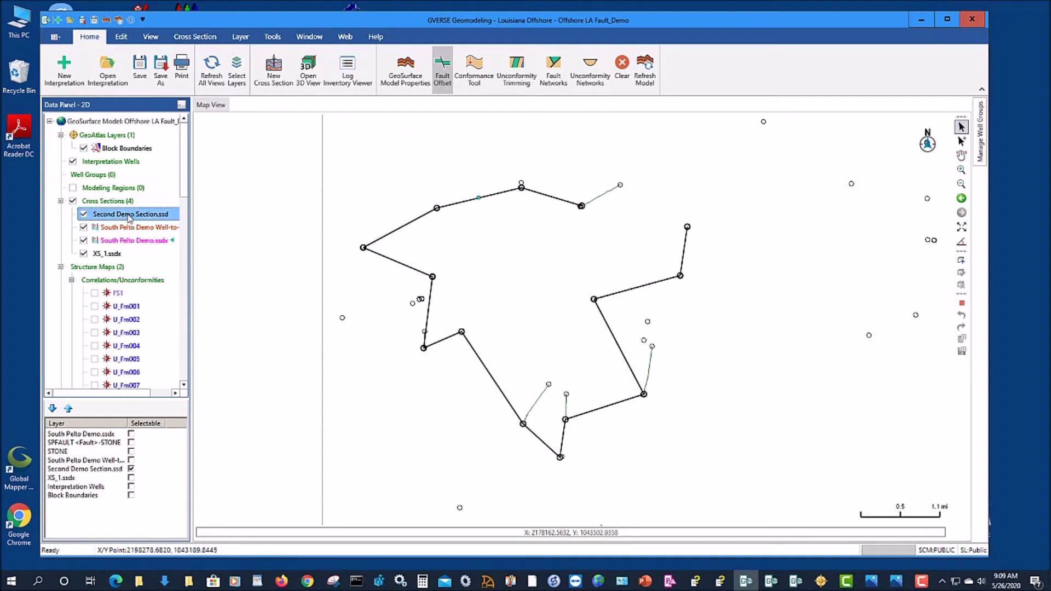
right_click(130, 218)
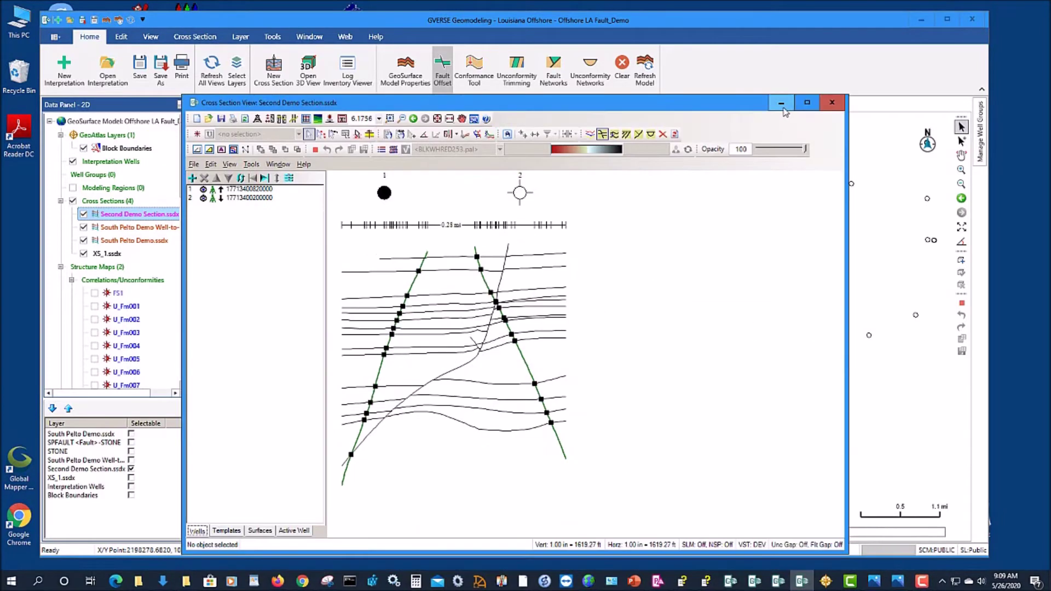
Open the XS_1 cross section and zoom in on the correlations between wells 7 and 12.
click(106, 255)
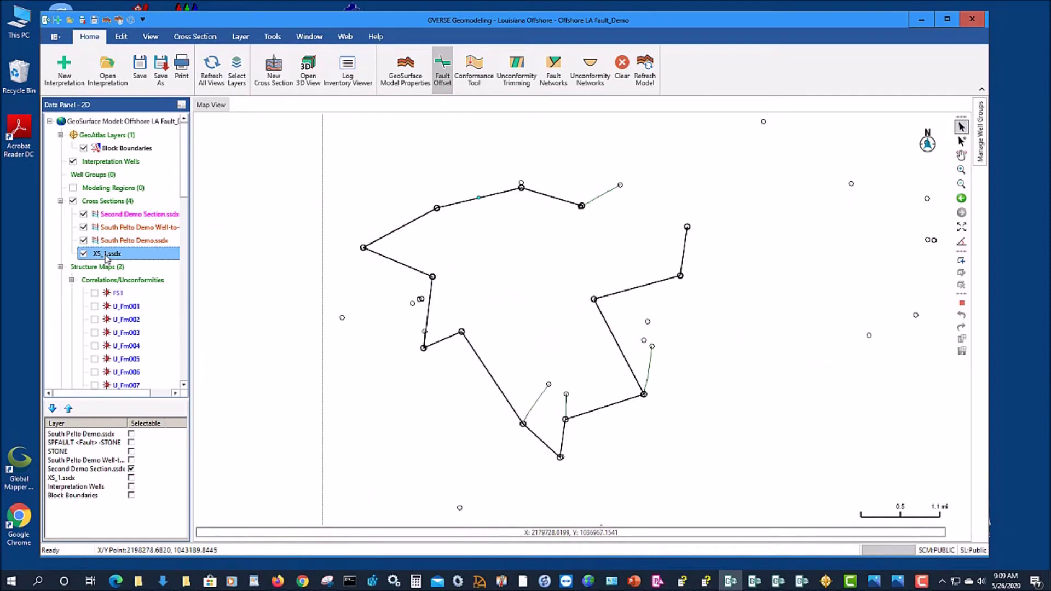
right_click(106, 256)
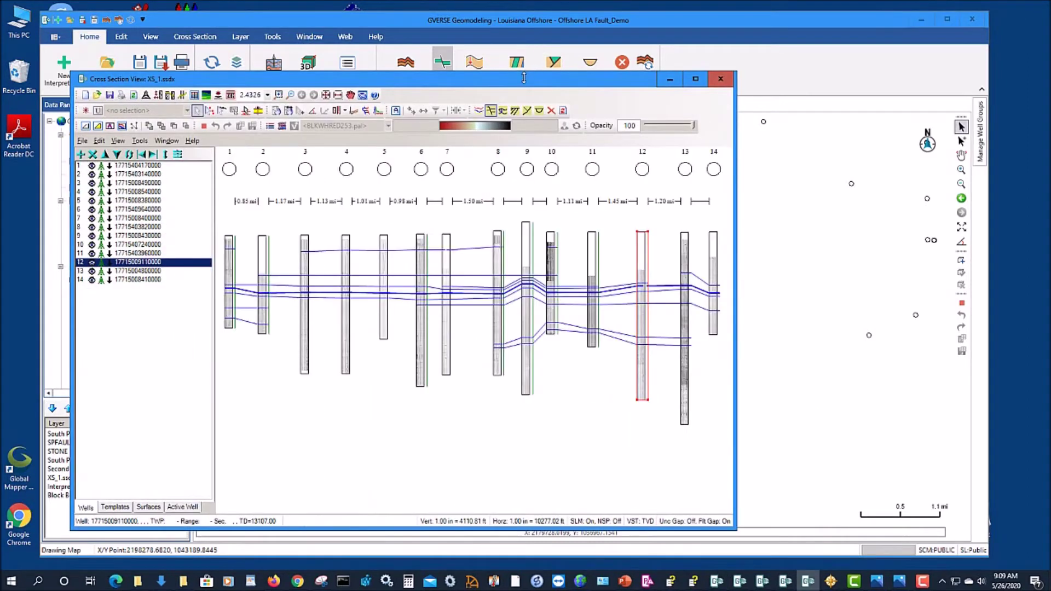
drag(520, 85, 550, 68)
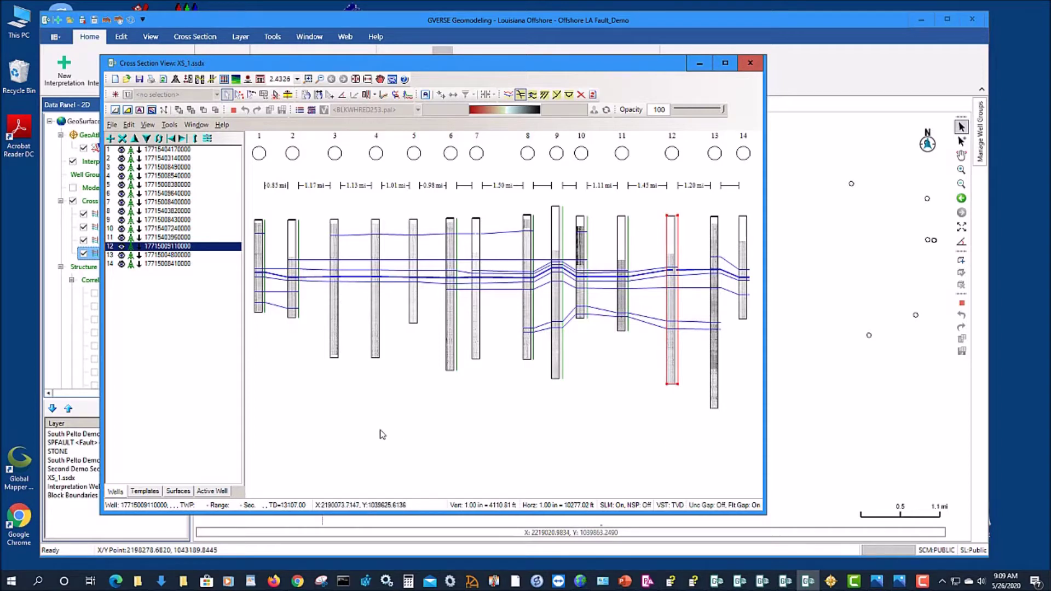
click(307, 78)
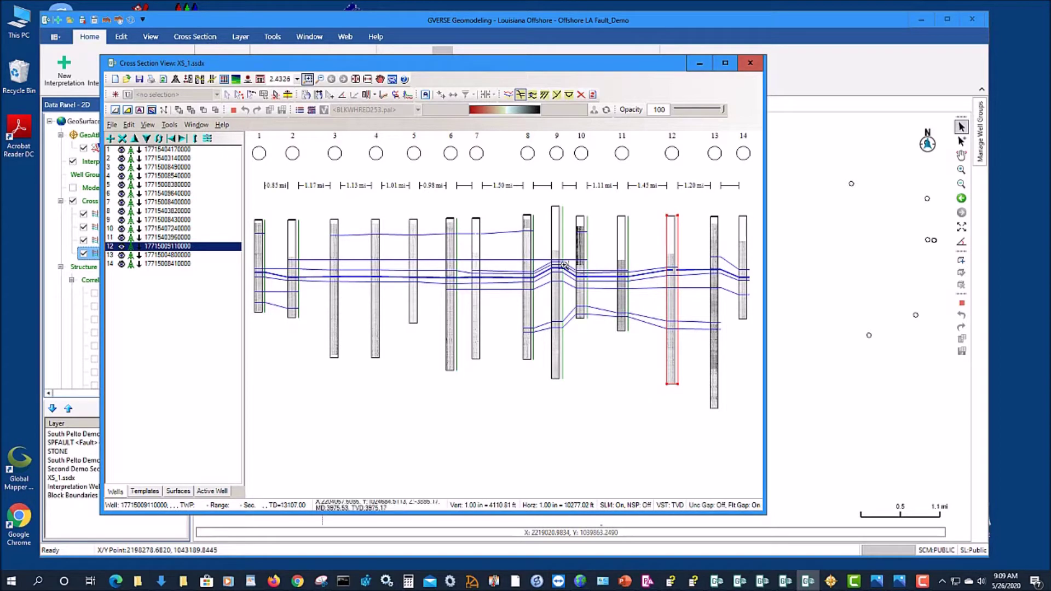
click(629, 335)
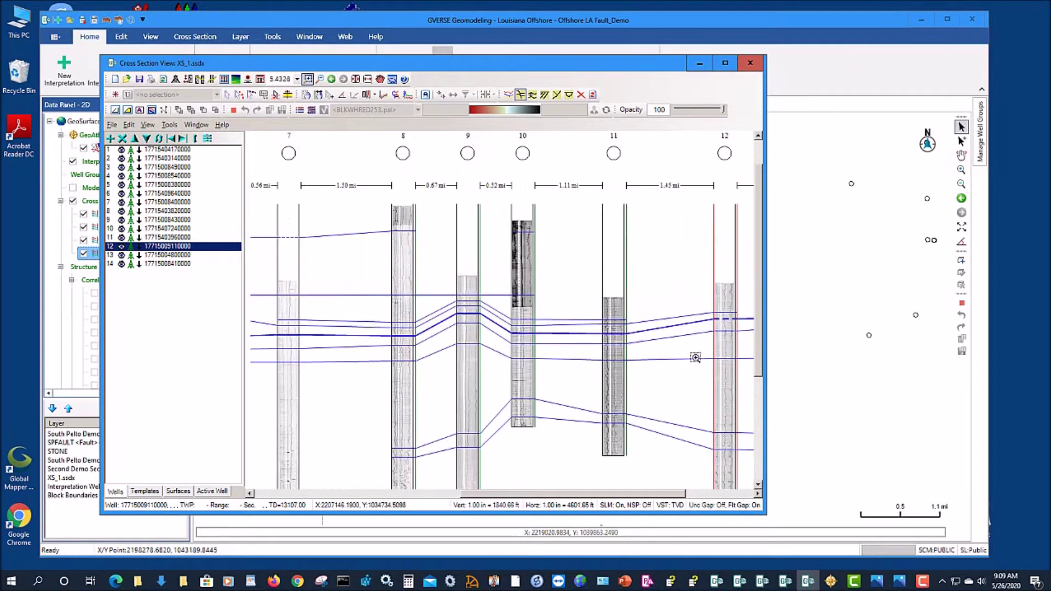
drag(607, 73, 702, 45)
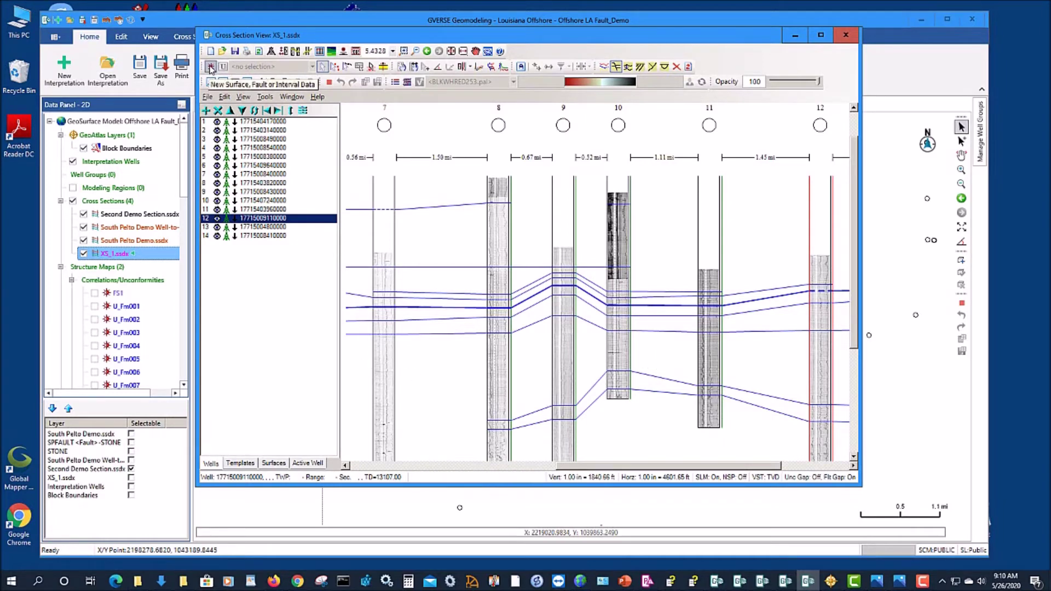
drag(324, 36, 345, 56)
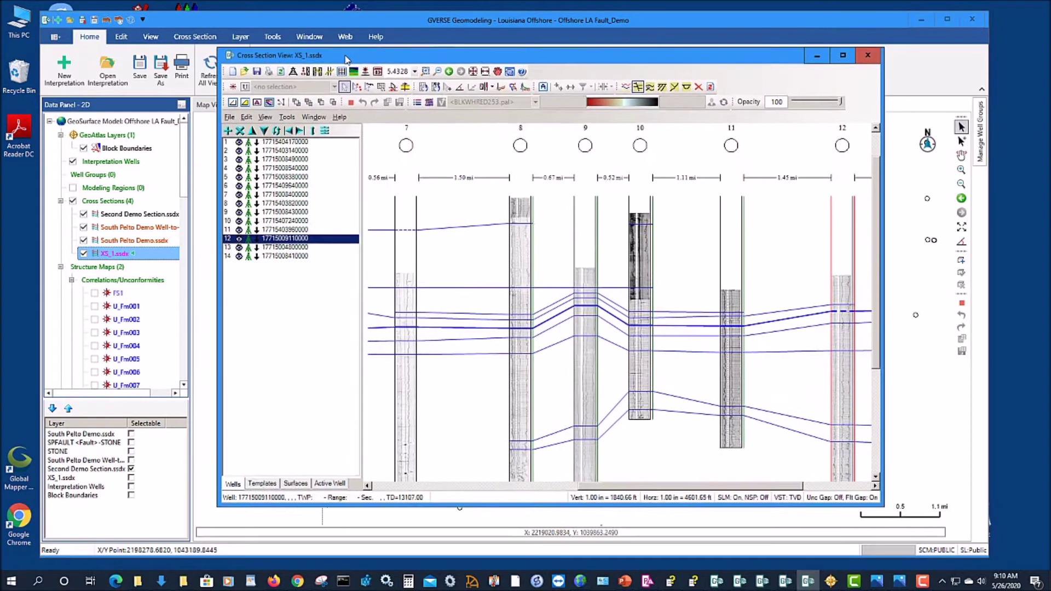
Create a new fault named F3 with the color Red in the cross section.
click(232, 88)
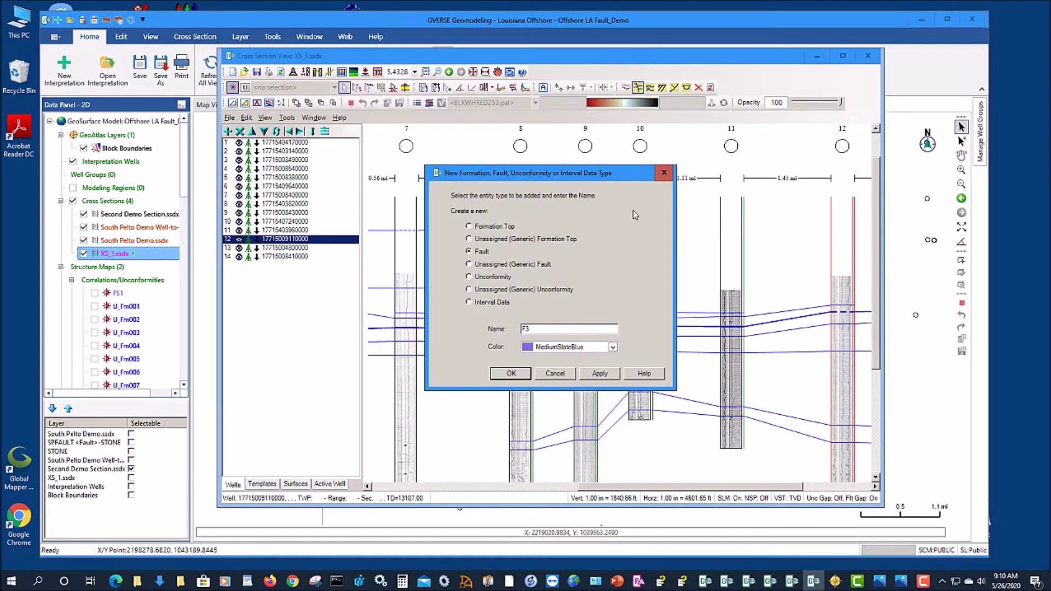
click(613, 348)
drag(611, 446, 610, 419)
click(520, 360)
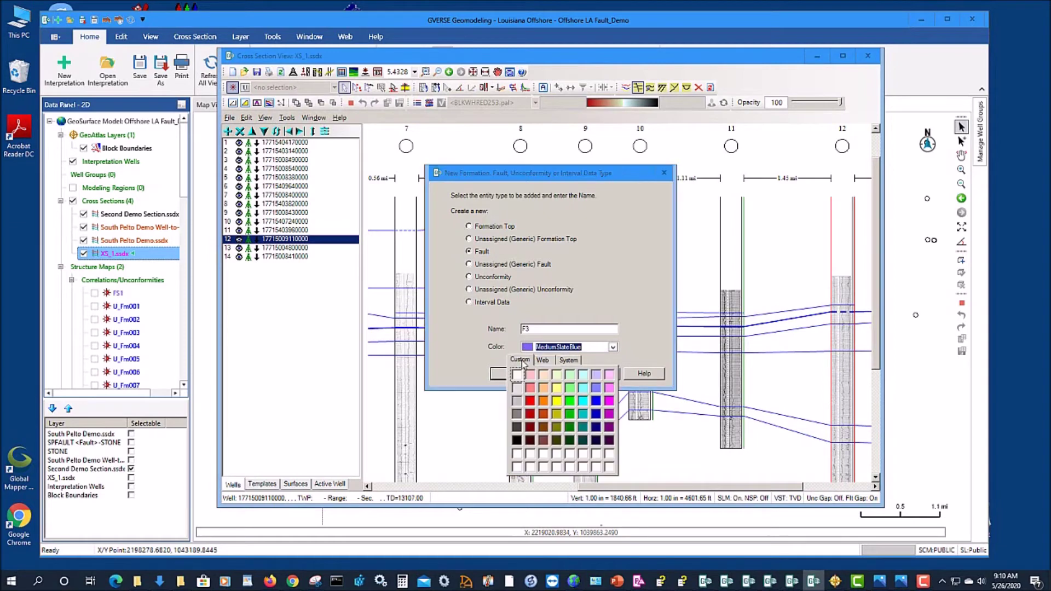
click(530, 402)
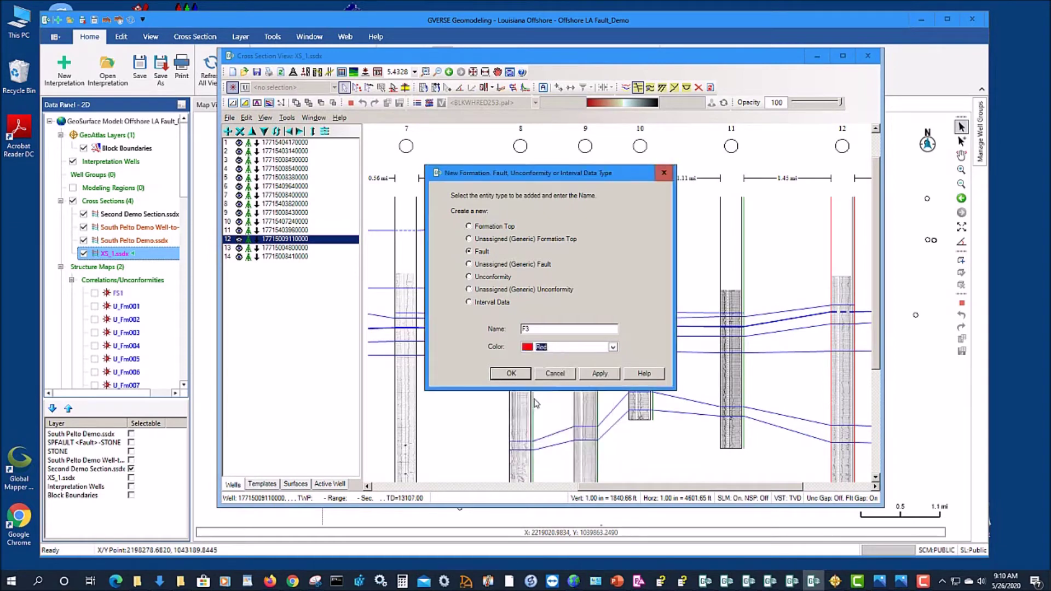
click(511, 374)
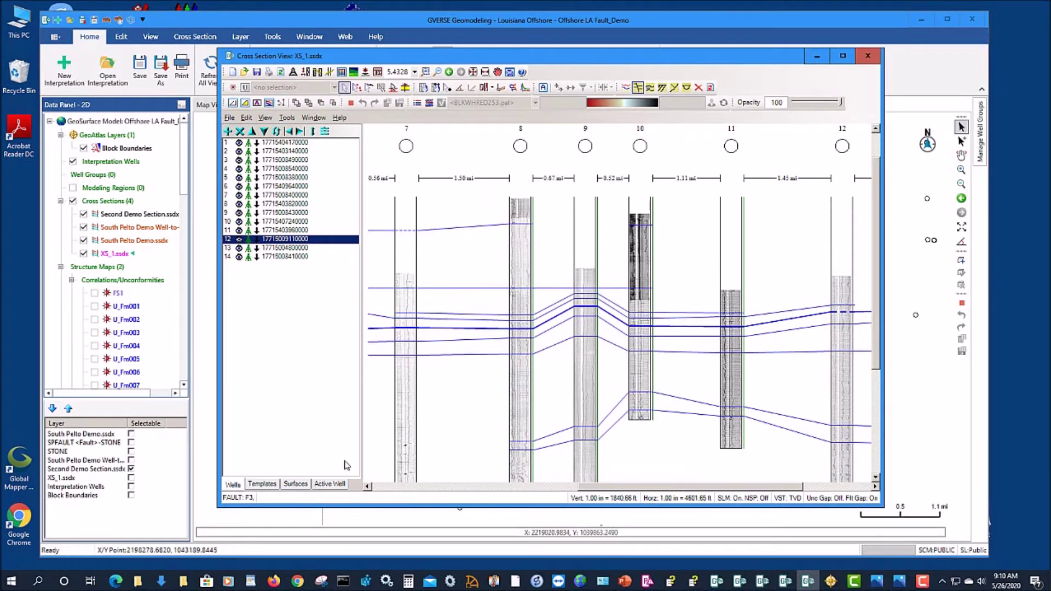
Pick fault F3 in well 10 at about 6518 ft MD and in well 9 at about 4235 ft MD.
click(296, 483)
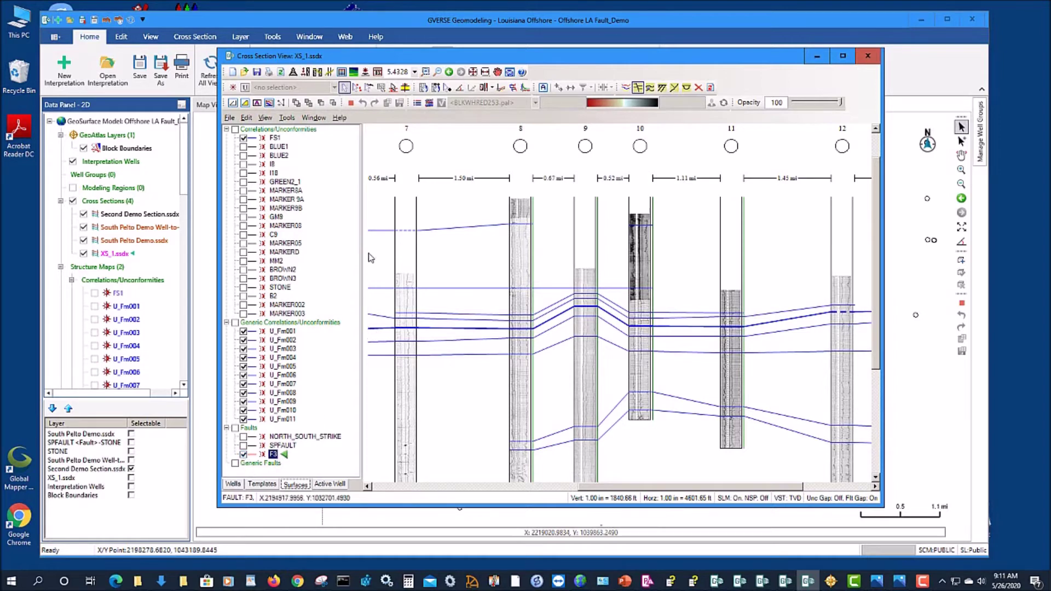
click(369, 89)
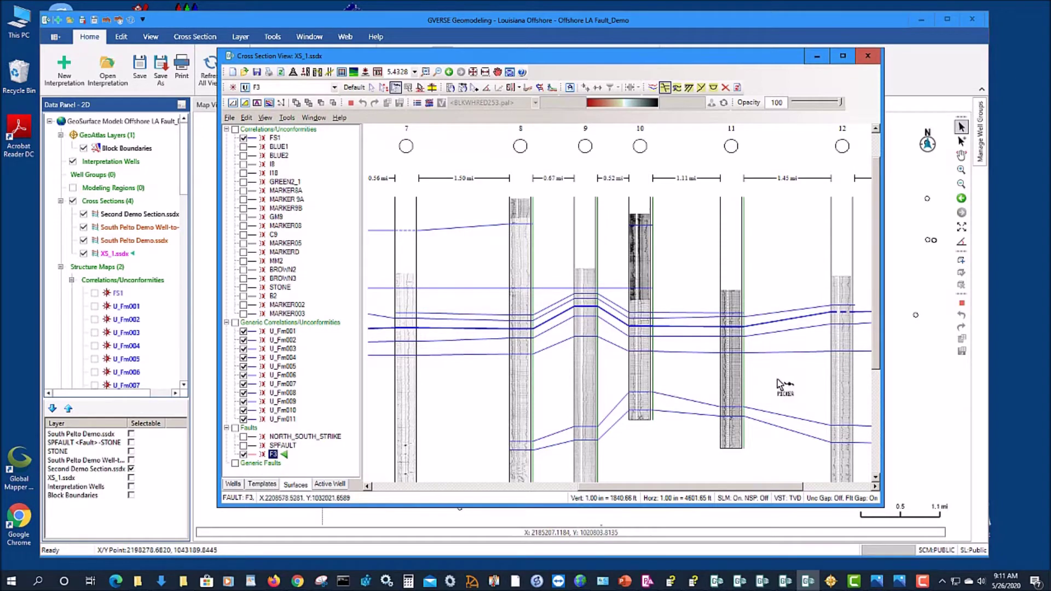
click(640, 372)
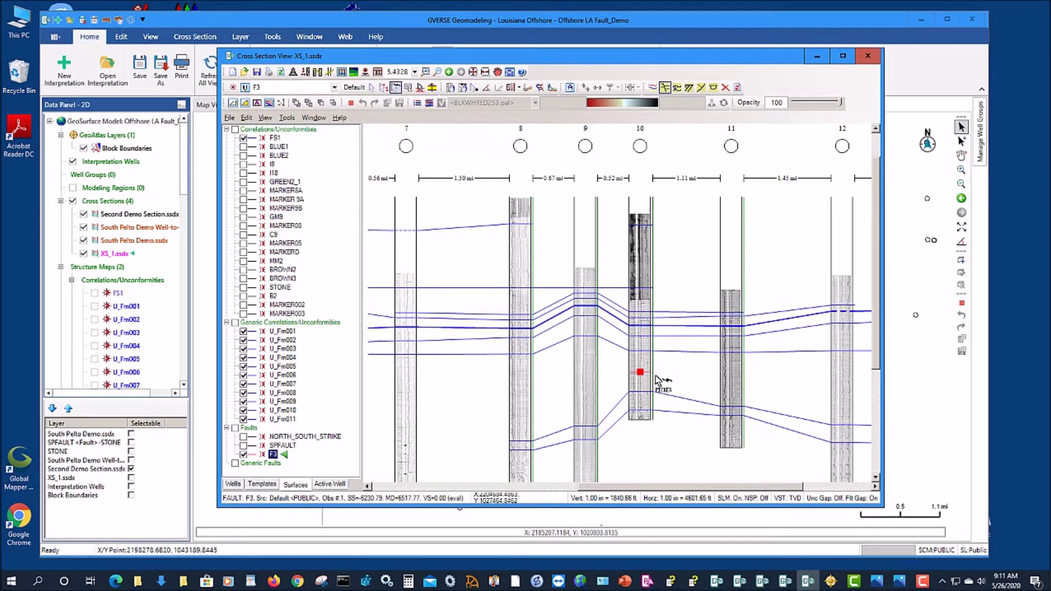
click(585, 290)
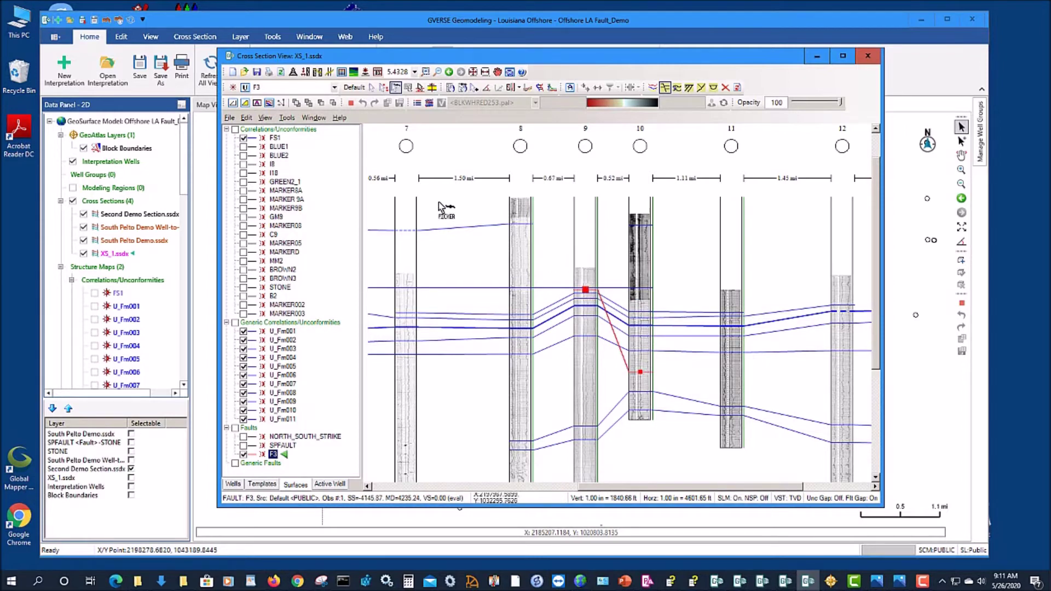
click(681, 259)
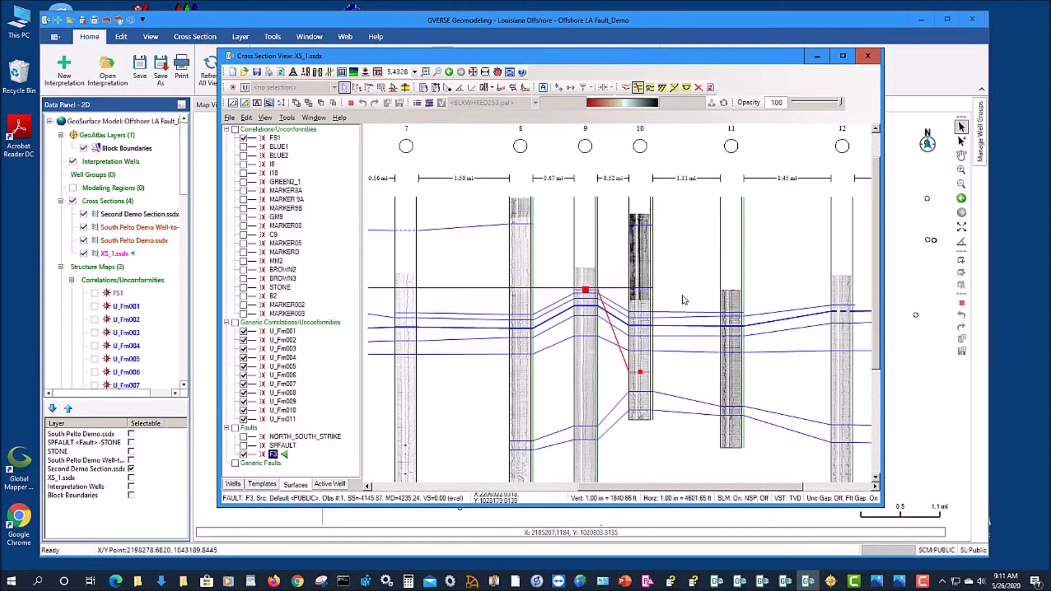
key(space)
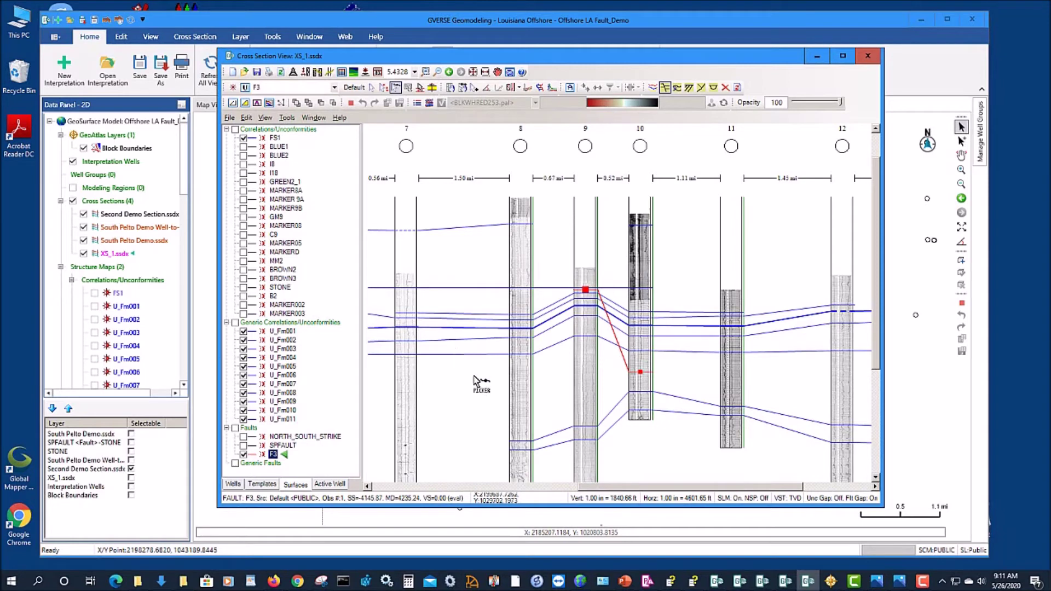
key(space)
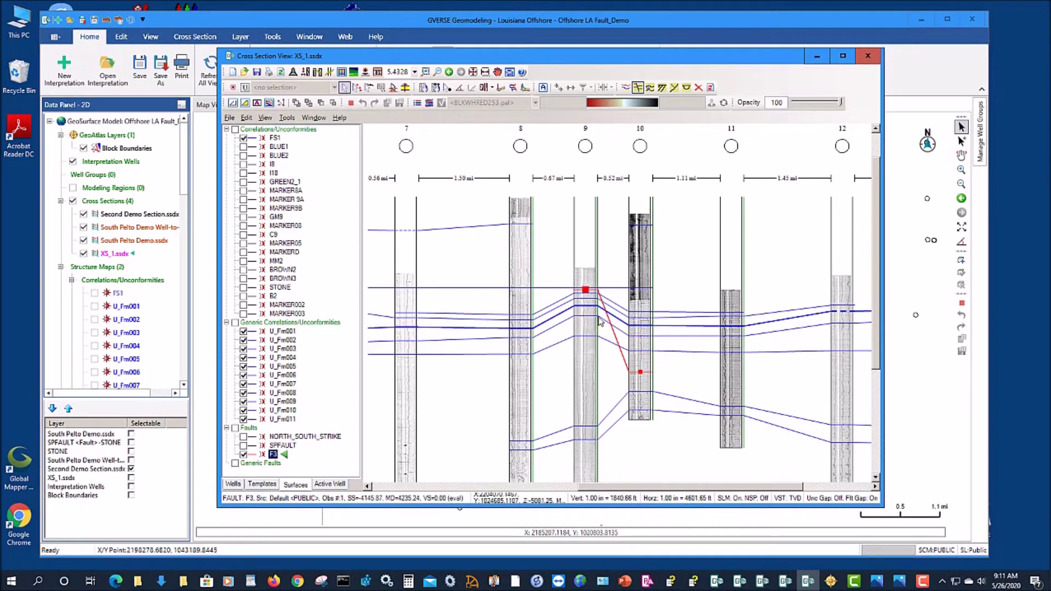
click(640, 373)
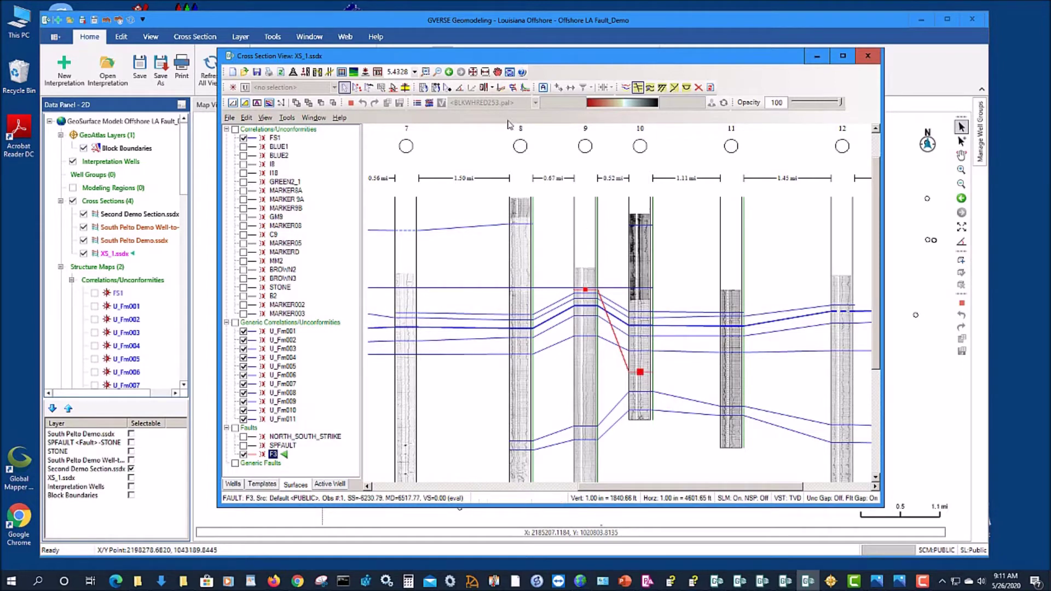
Check that fault gapping is enabled and open the F3 gap in well 9 to a vertical separation of about 749 ft.
click(425, 72)
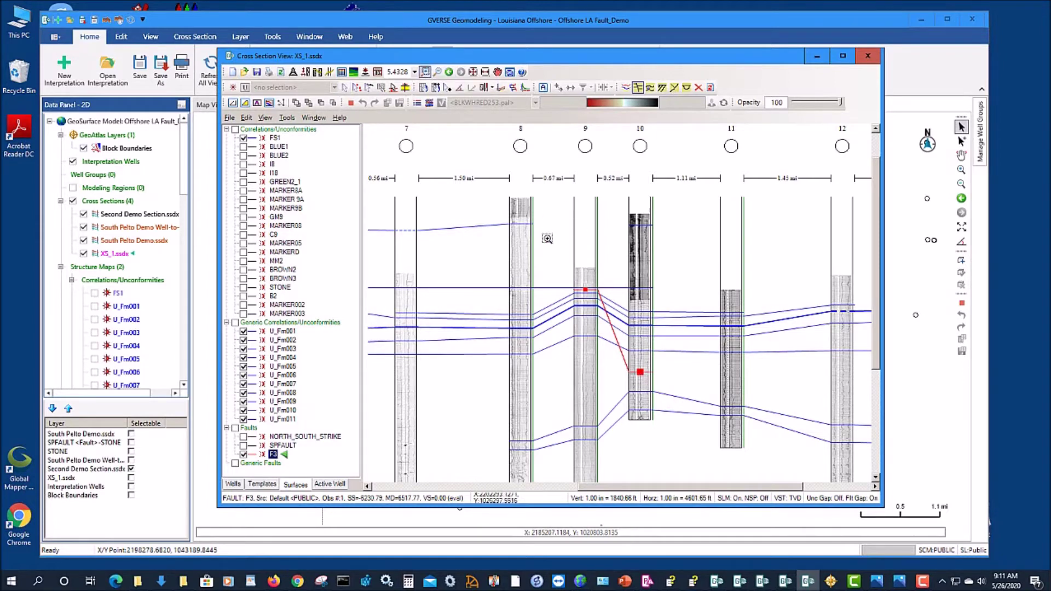
drag(561, 266, 688, 425)
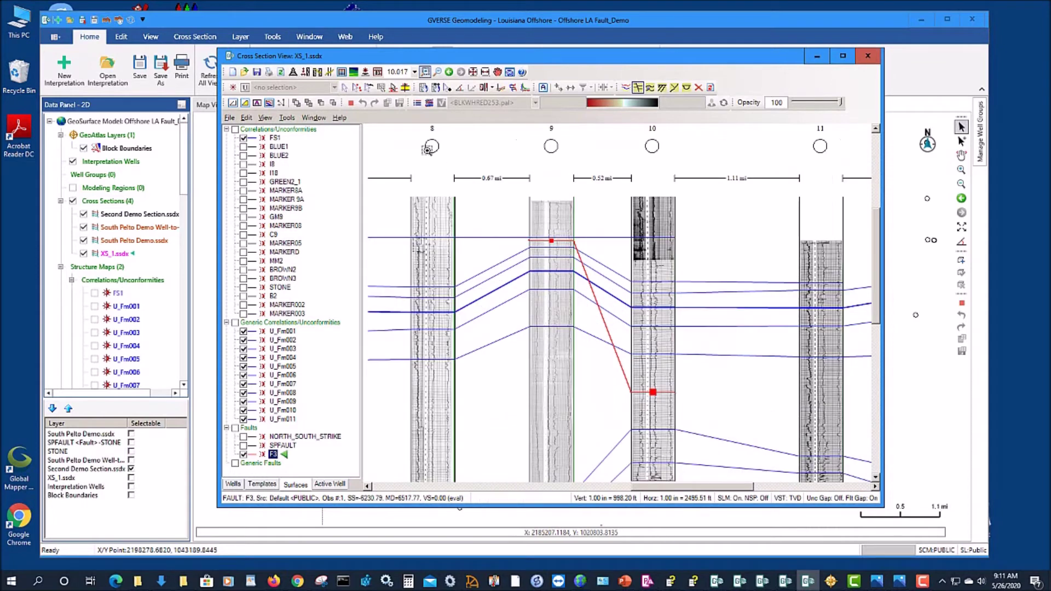
click(343, 87)
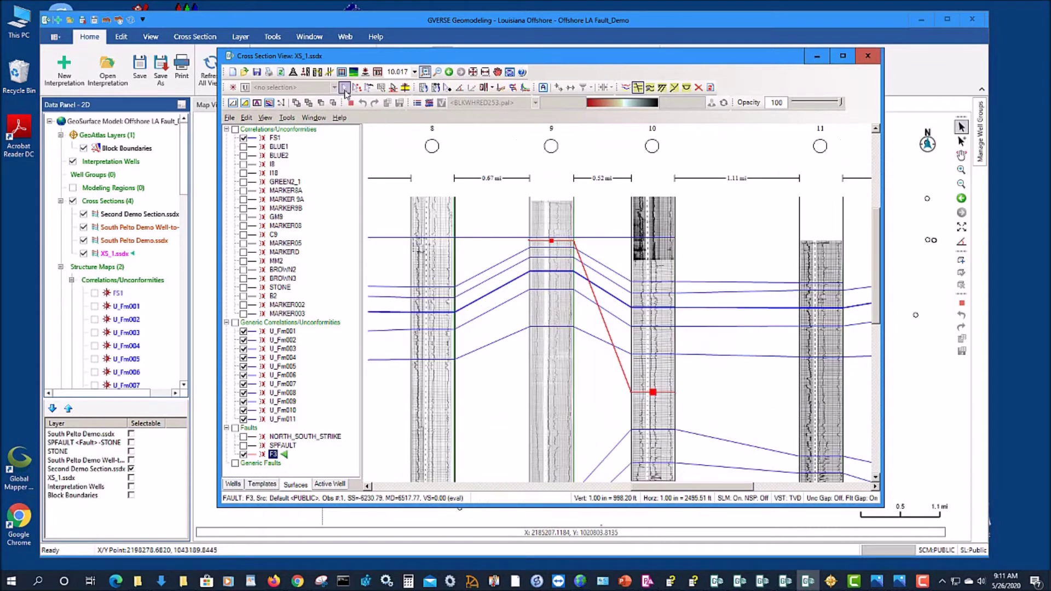
right_click(704, 266)
mouse_move(788, 405)
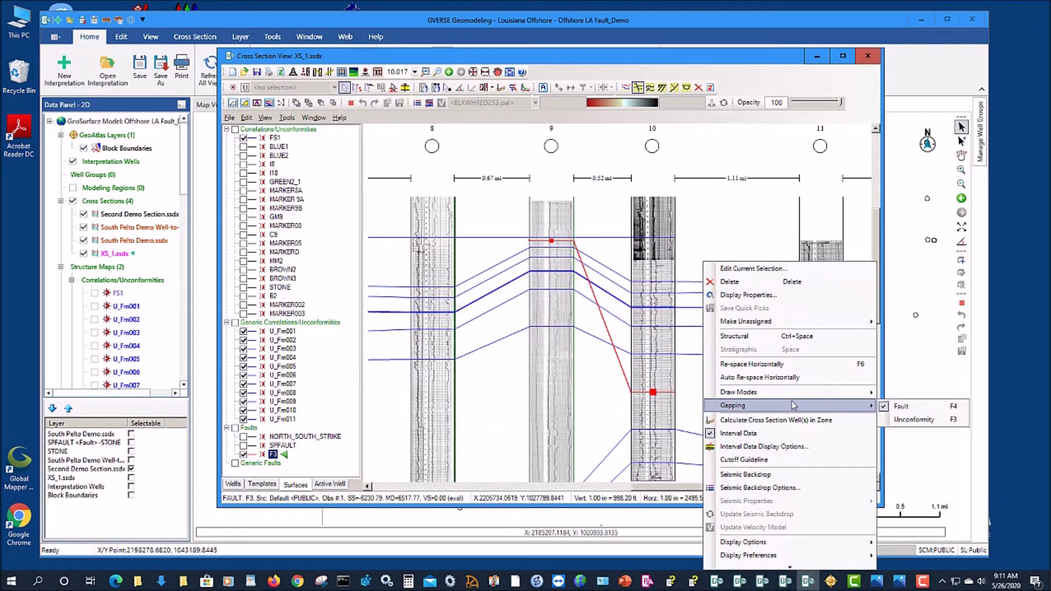
click(904, 407)
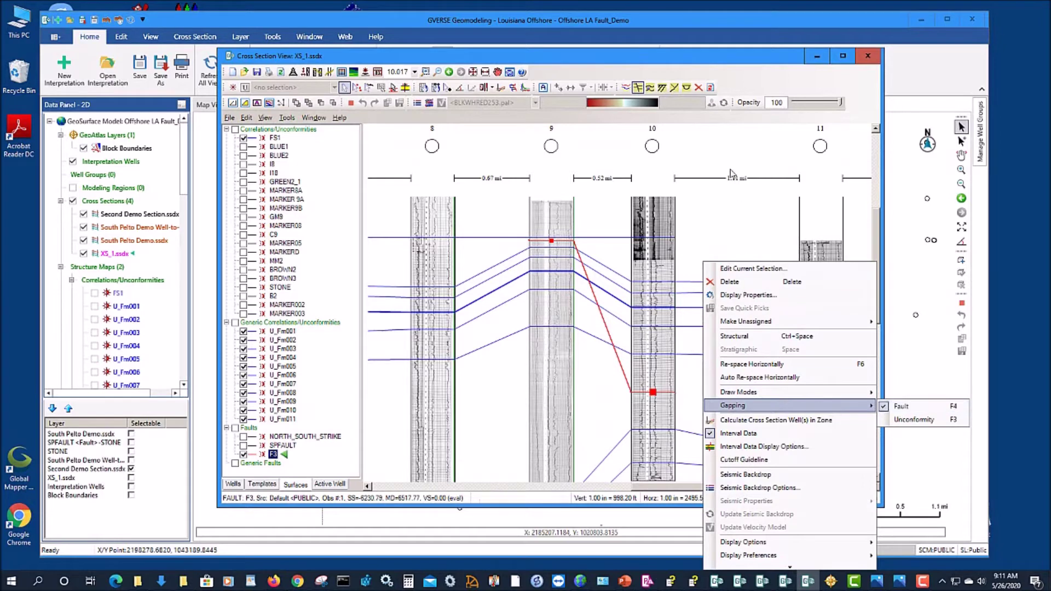
click(551, 241)
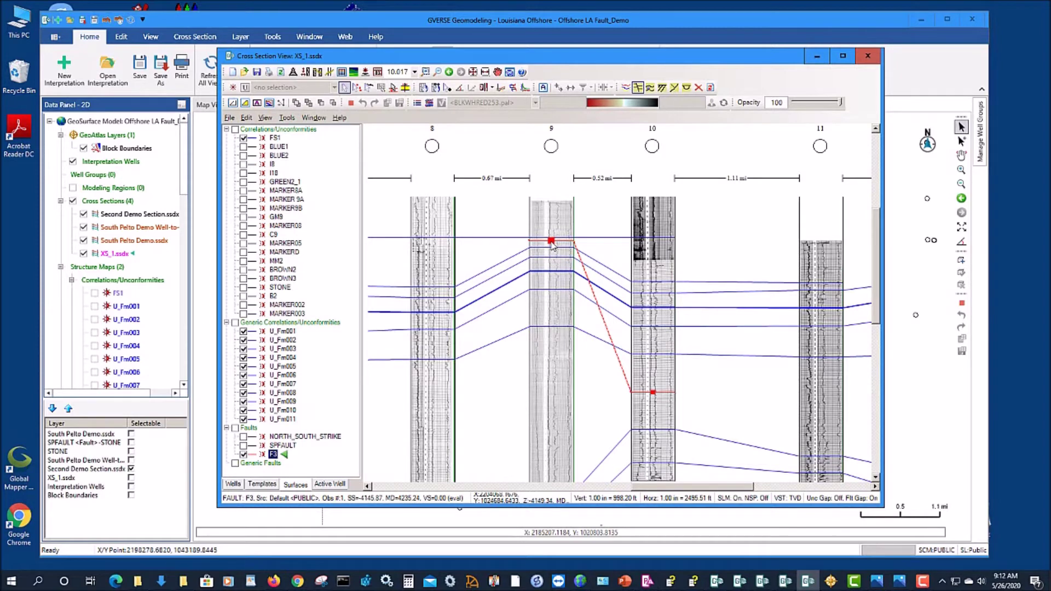
drag(552, 241, 557, 285)
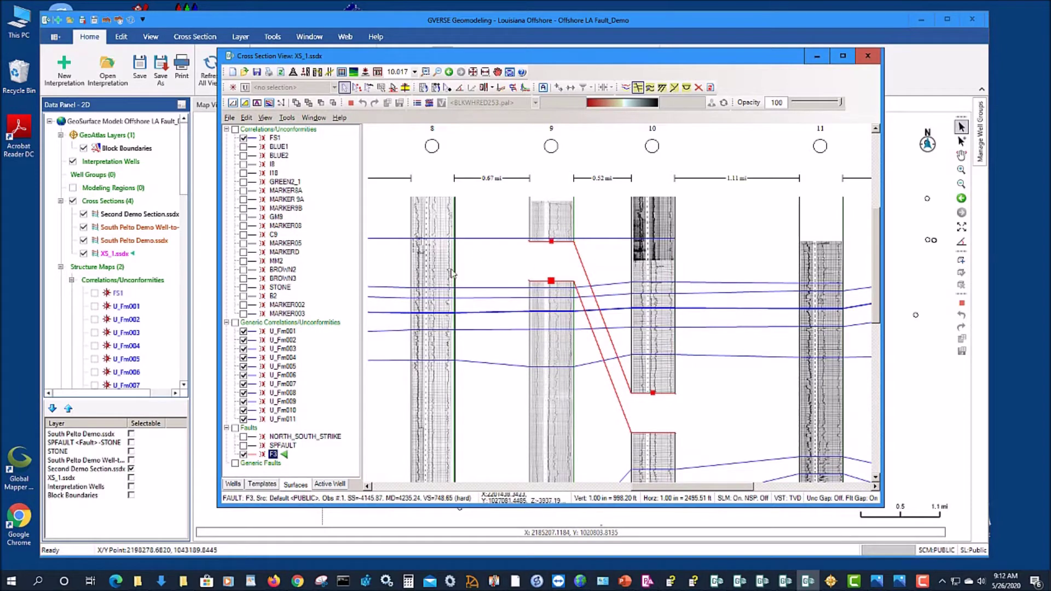
Adjust the F3 gap in well 10 to a vertical separation of about 1456 ft and deselect the fault.
click(875, 478)
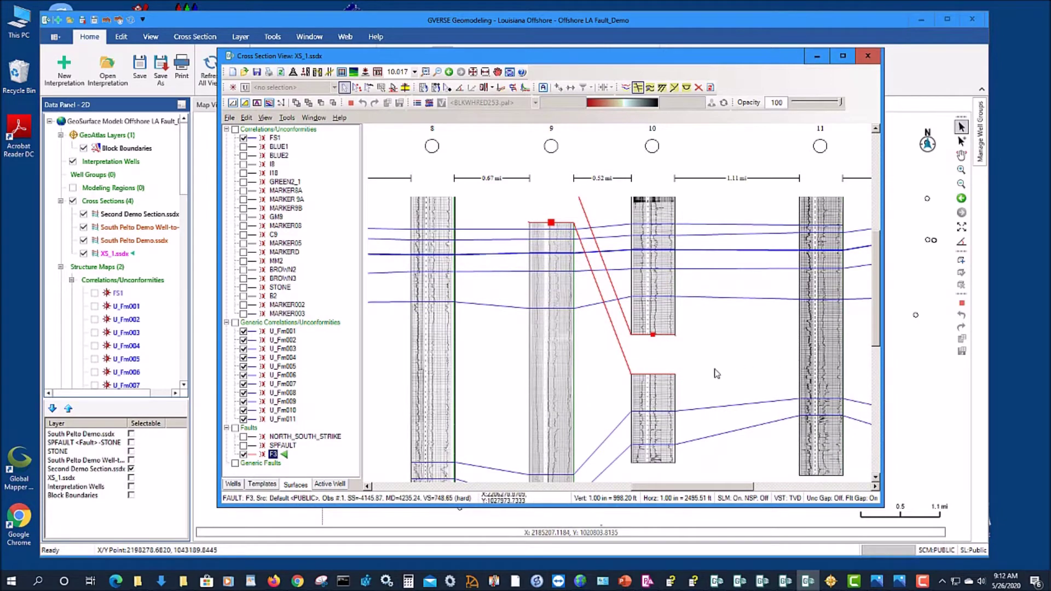
click(655, 376)
click(657, 380)
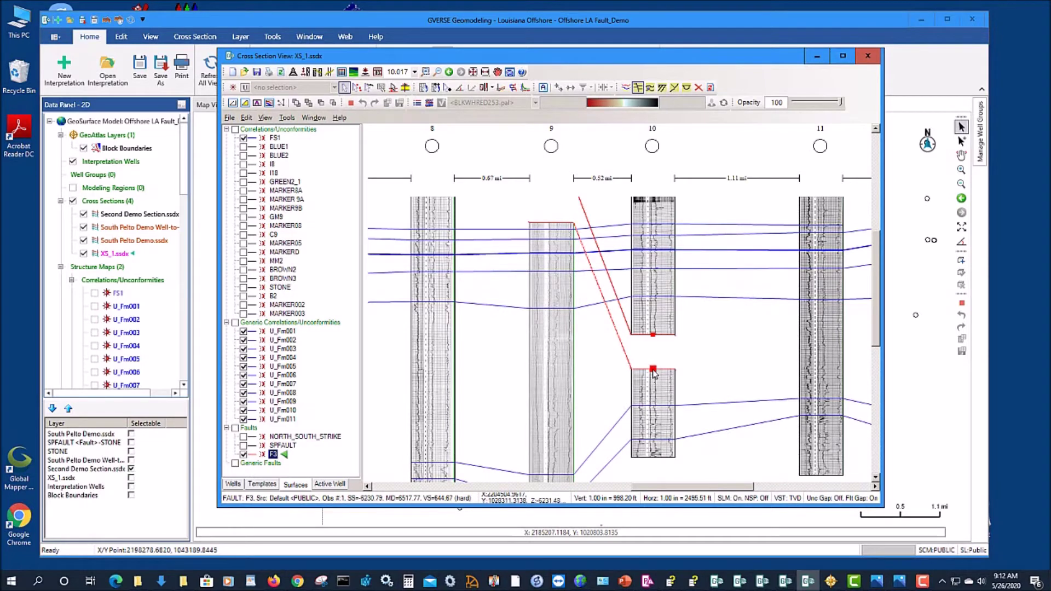
key(Up)
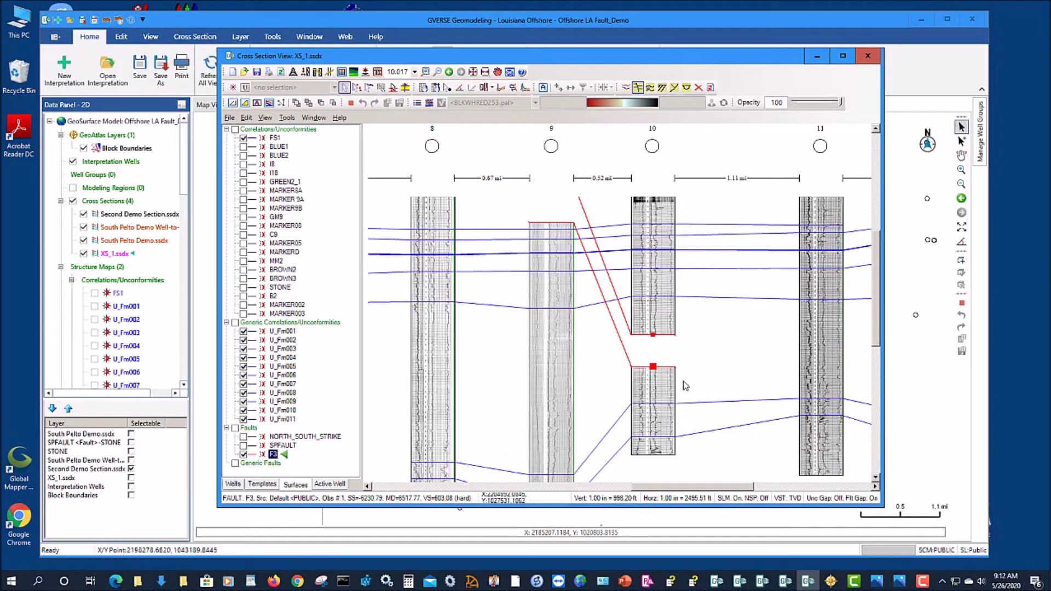
drag(653, 367, 653, 411)
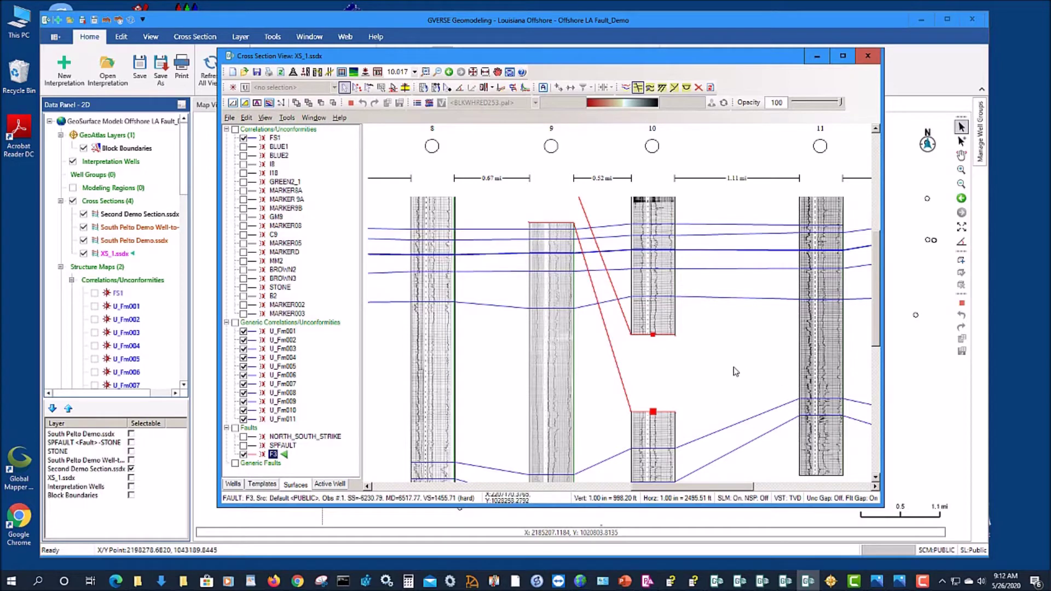
click(756, 381)
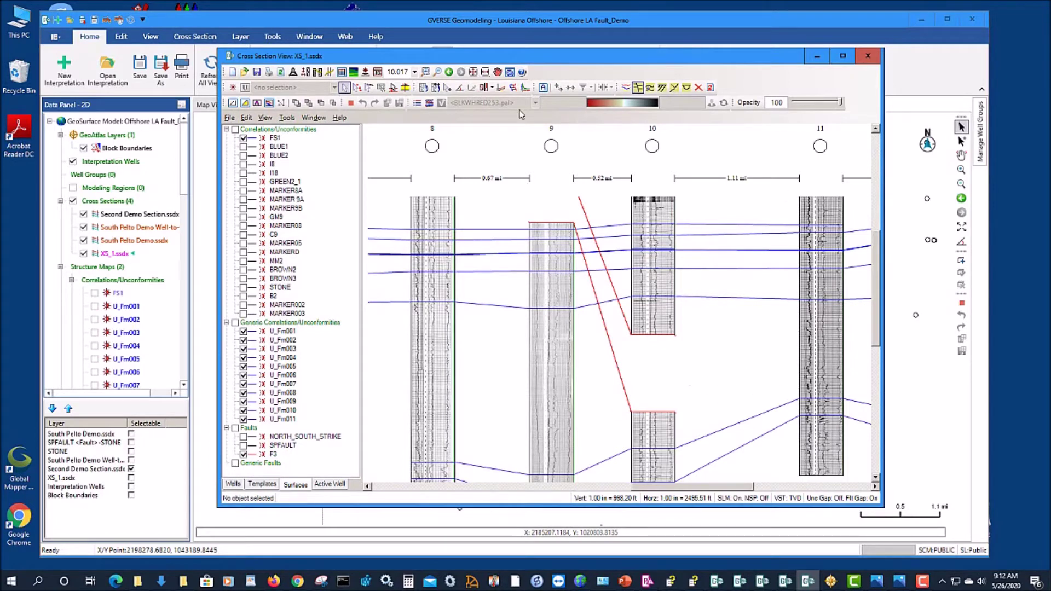
Extend fault F3 to well 11 at about 7200 ft MD with a vertical separation of about 771 ft.
click(472, 72)
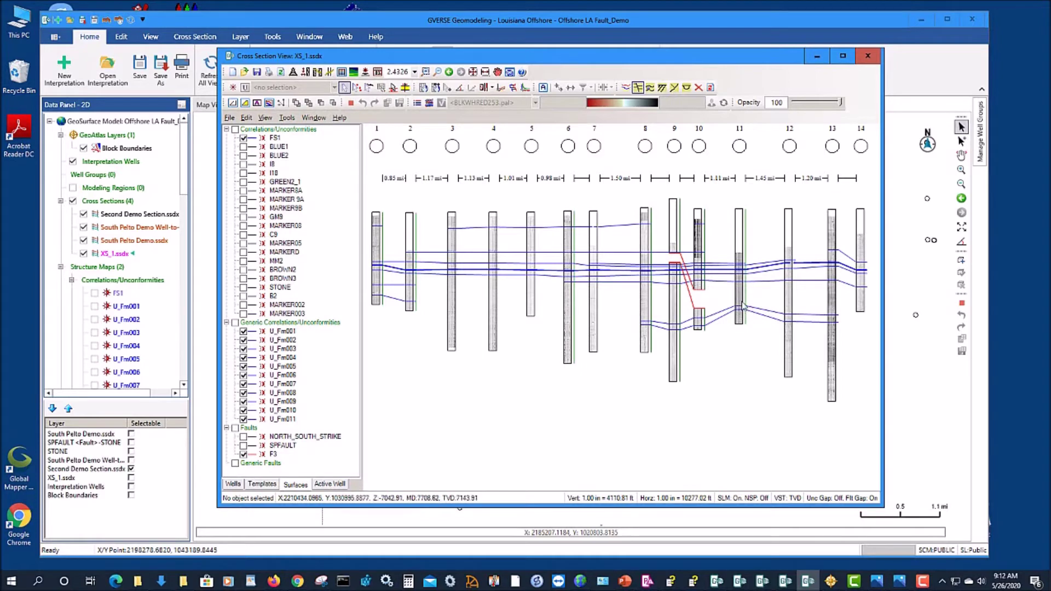
click(370, 89)
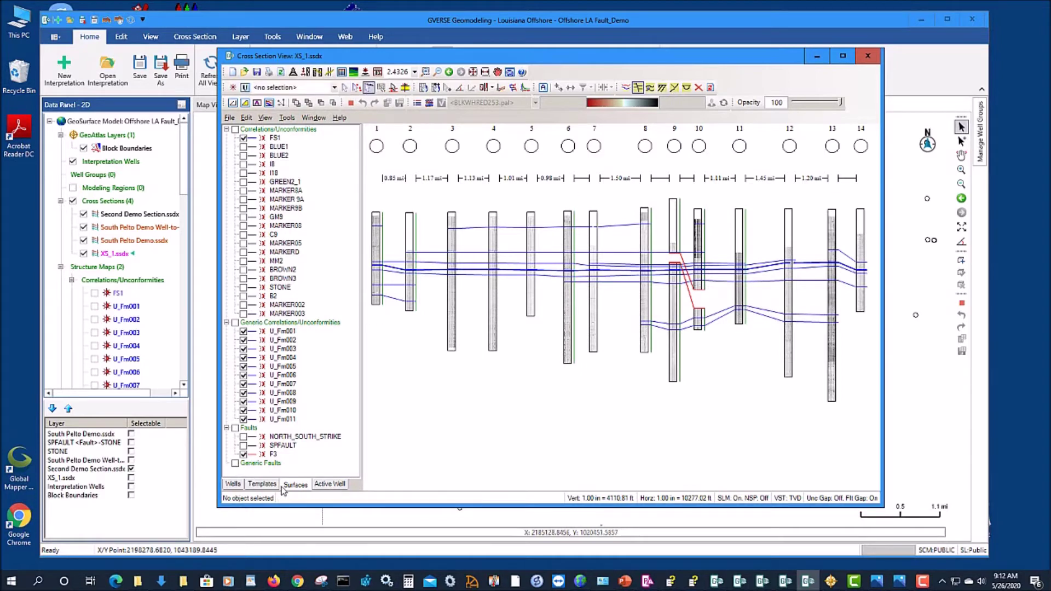
click(272, 454)
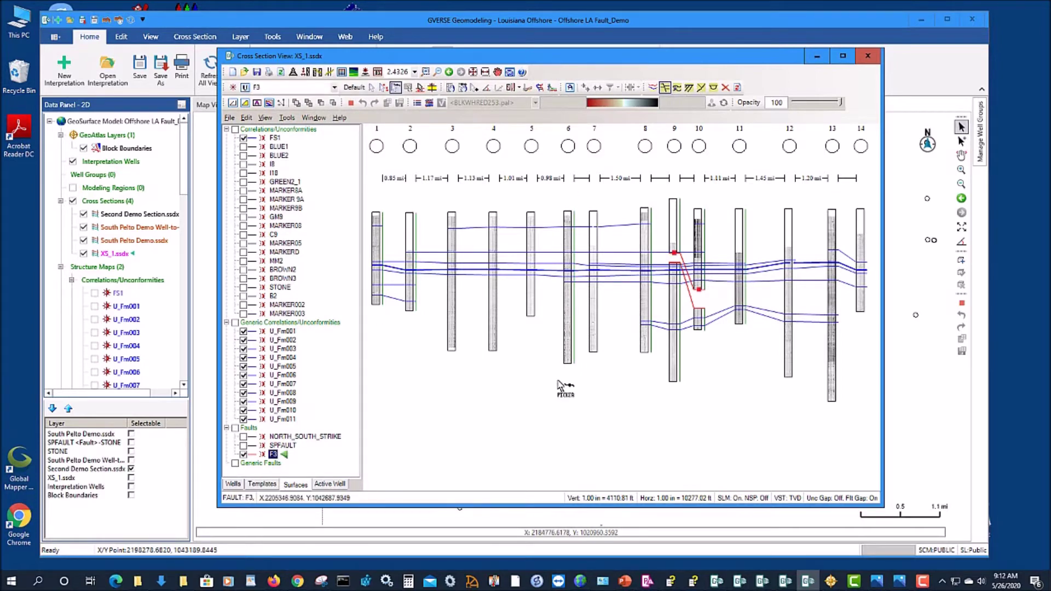
click(754, 294)
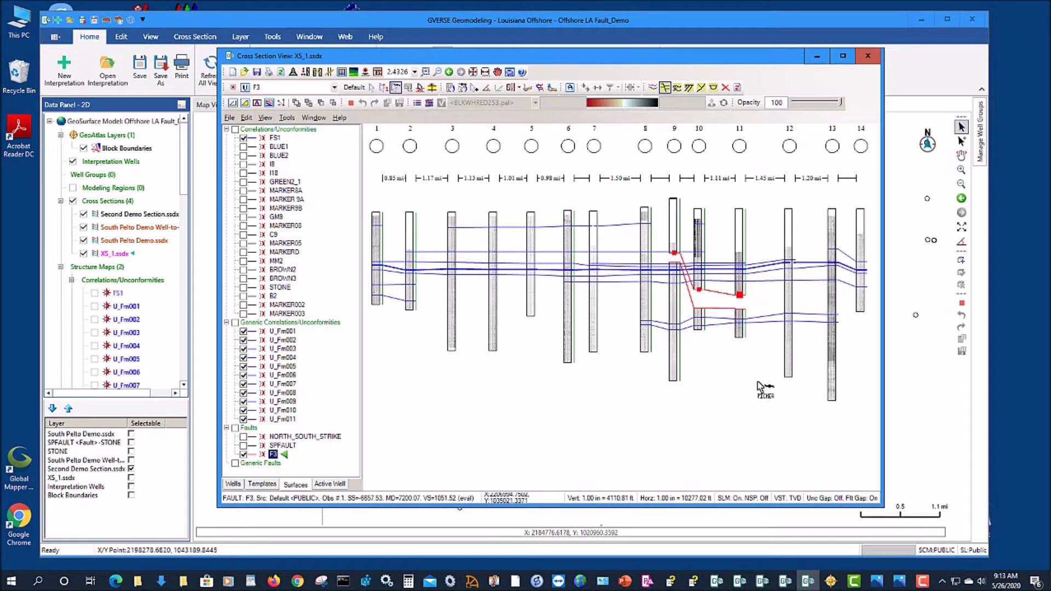
key(Escape)
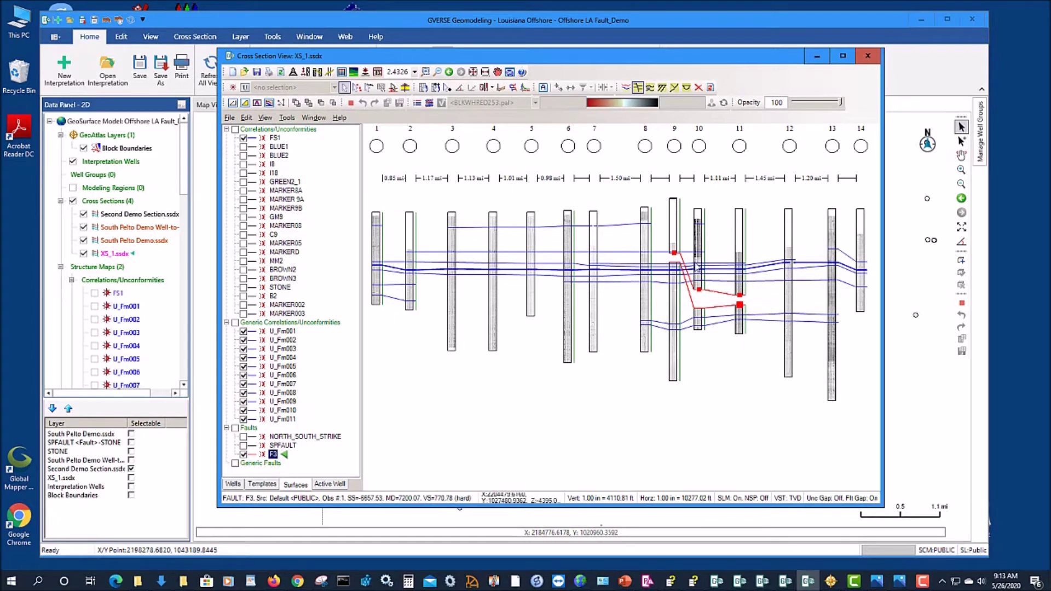
Shift well 8 toward well 7 and, outside straight line mode, extend fault F3 to an interwell point between wells 8 and 9, about 585 ft subsea.
click(646, 244)
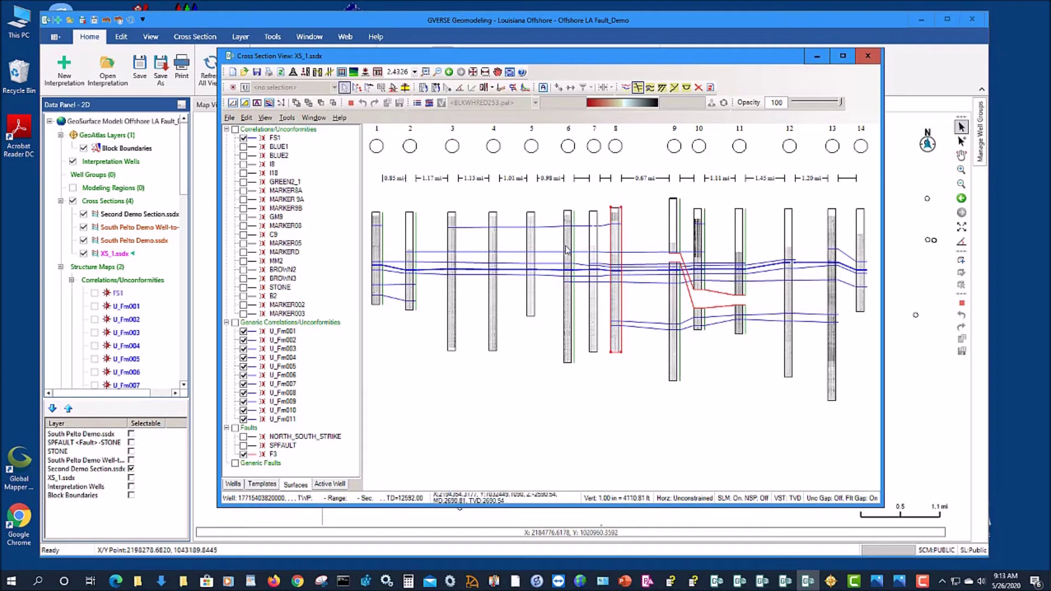
click(370, 88)
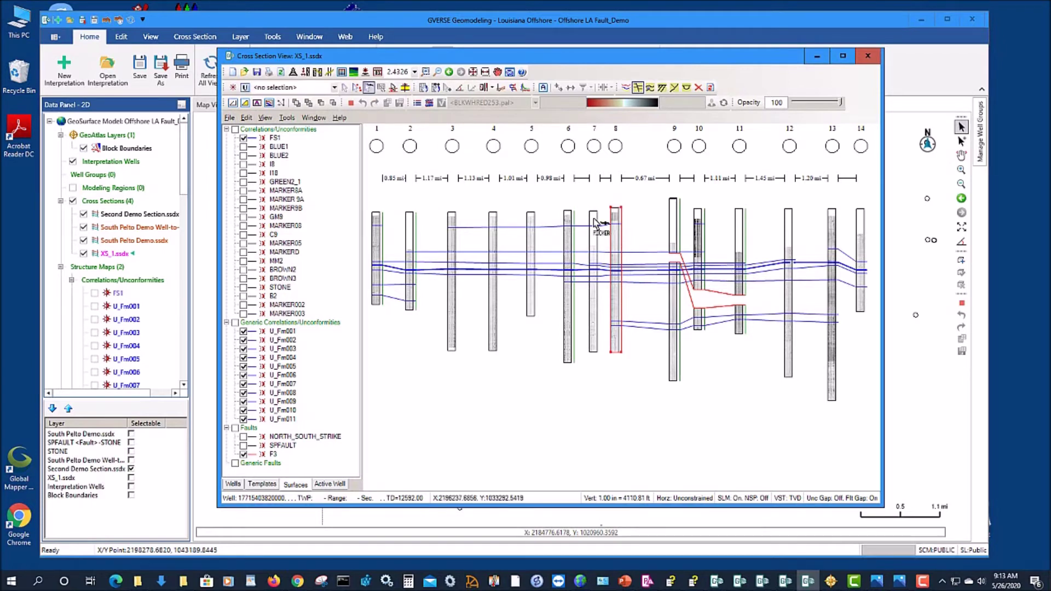
click(273, 455)
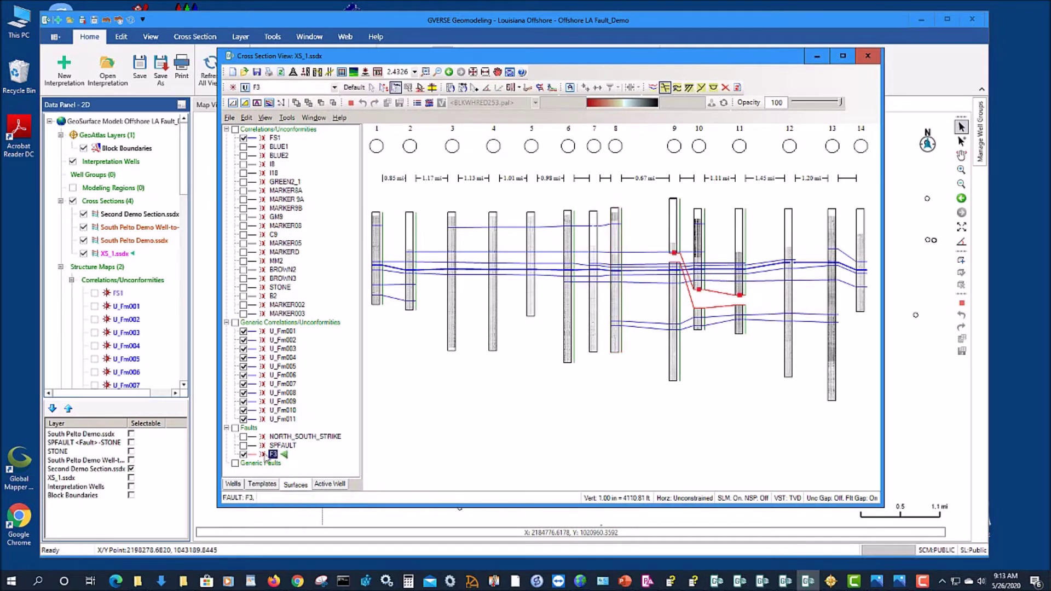
click(646, 212)
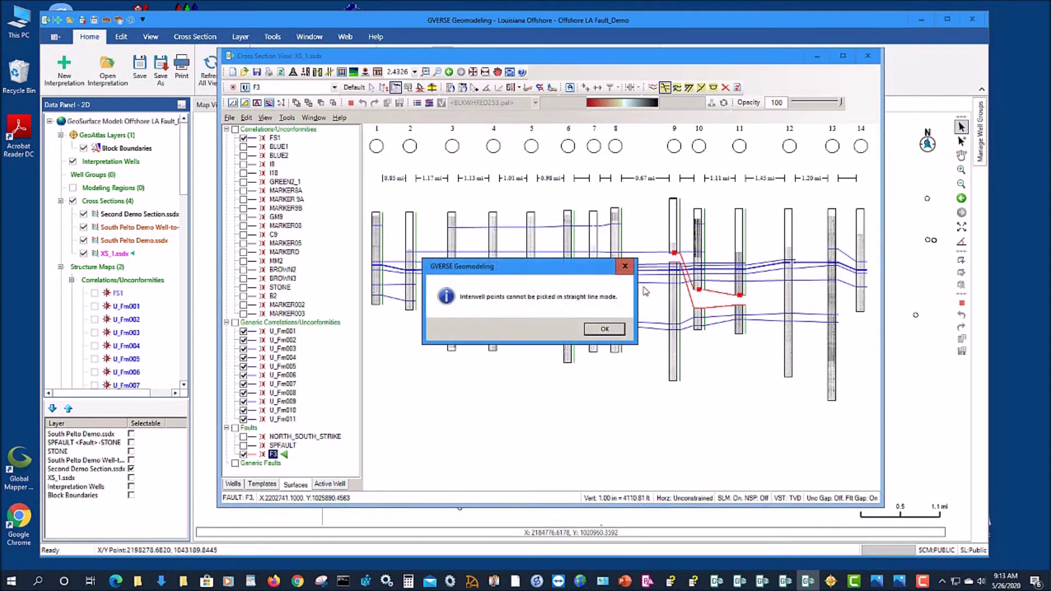
click(604, 329)
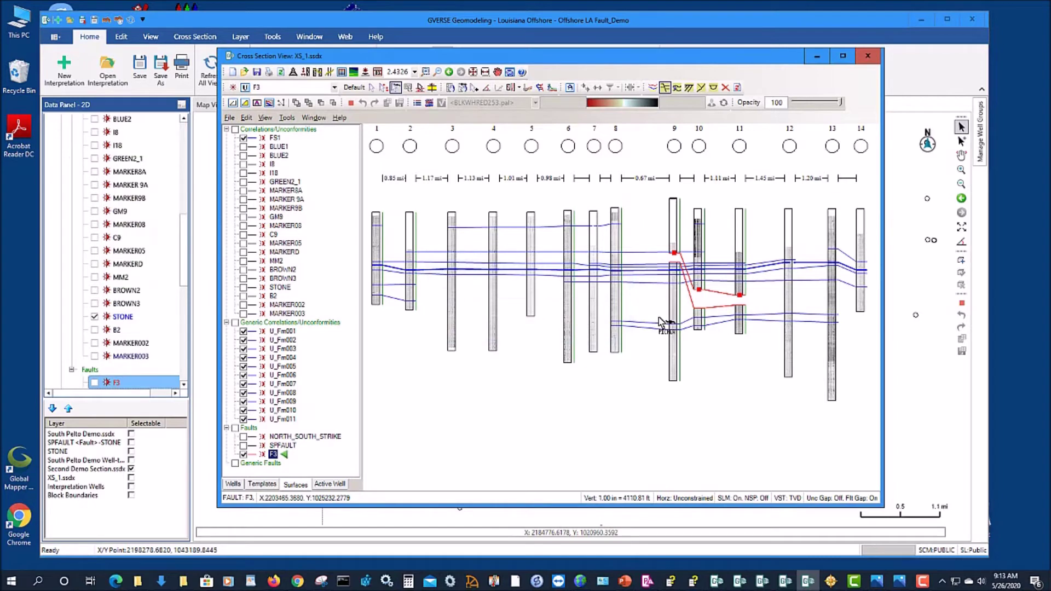
key(s)
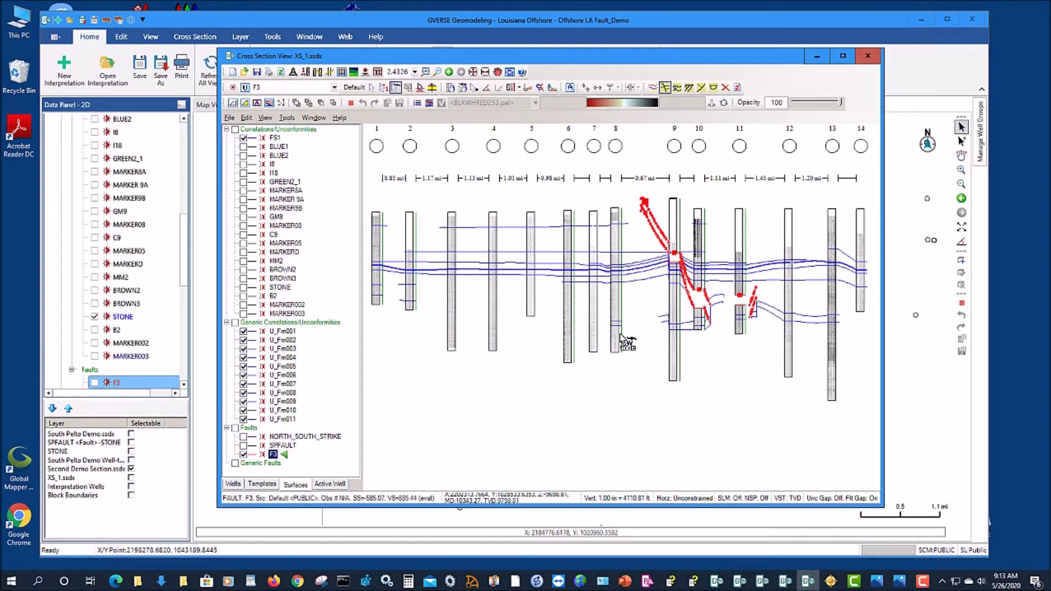
Deselect the fault, return to the map view, and display fault F3's contours there, framing the area around the section line.
click(716, 379)
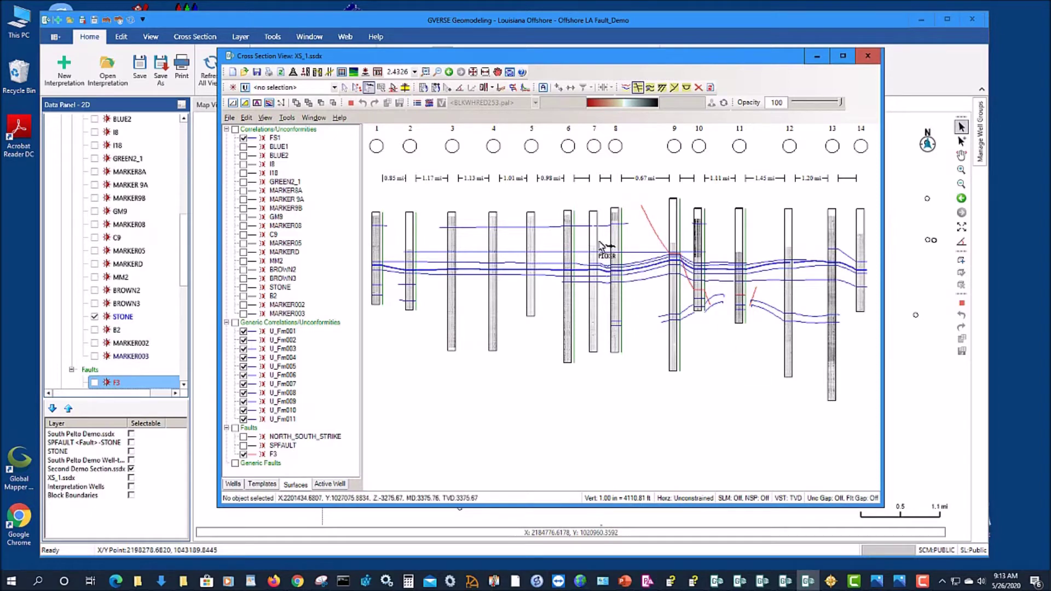
click(509, 72)
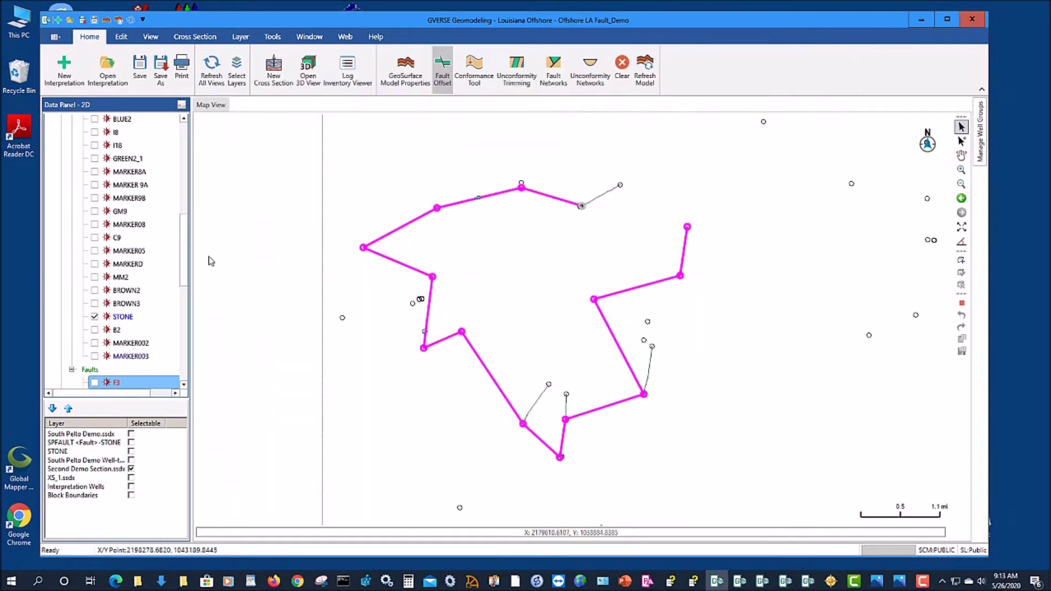
drag(187, 260, 212, 294)
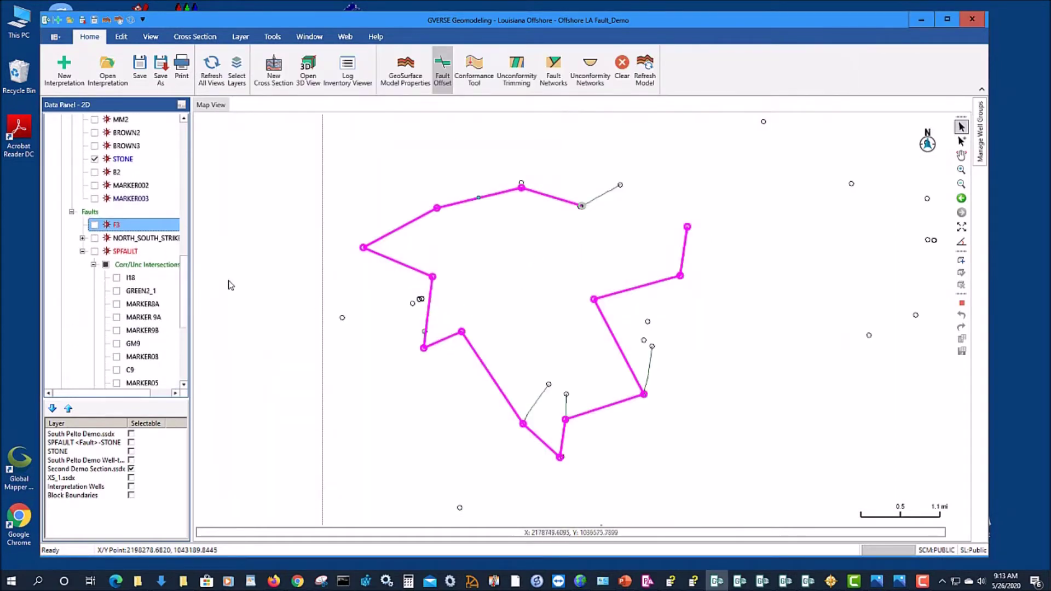
click(95, 225)
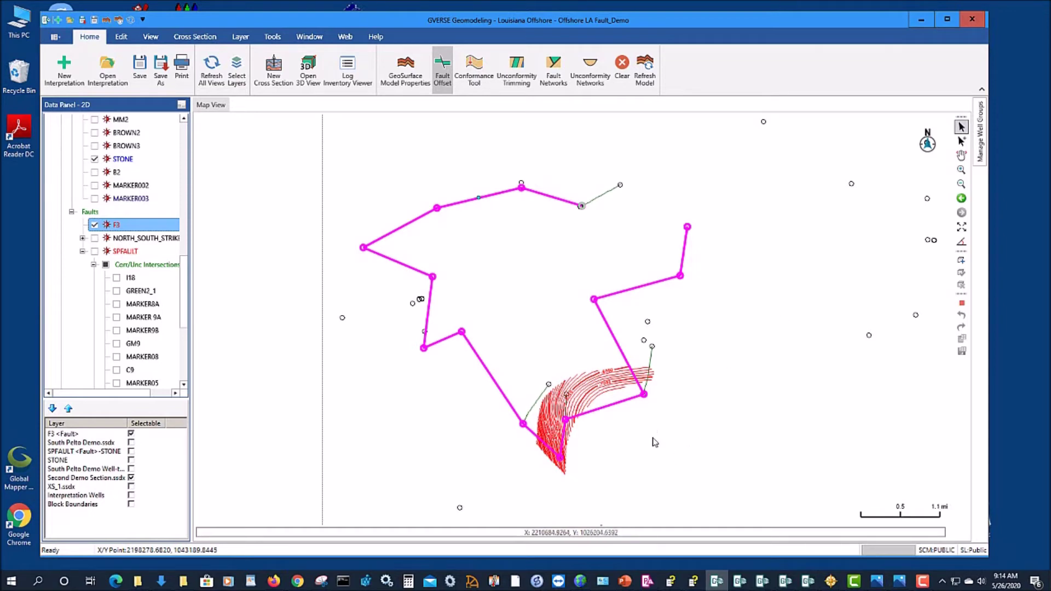
click(961, 170)
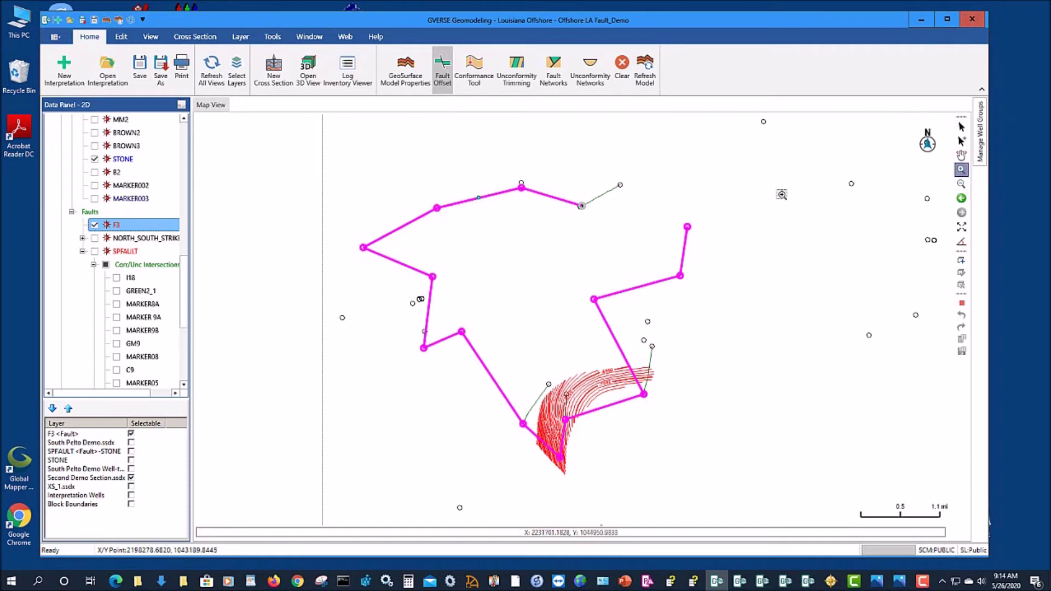
mouse_move(370, 188)
mouse_down()
mouse_move(703, 383)
mouse_move(745, 481)
mouse_up()
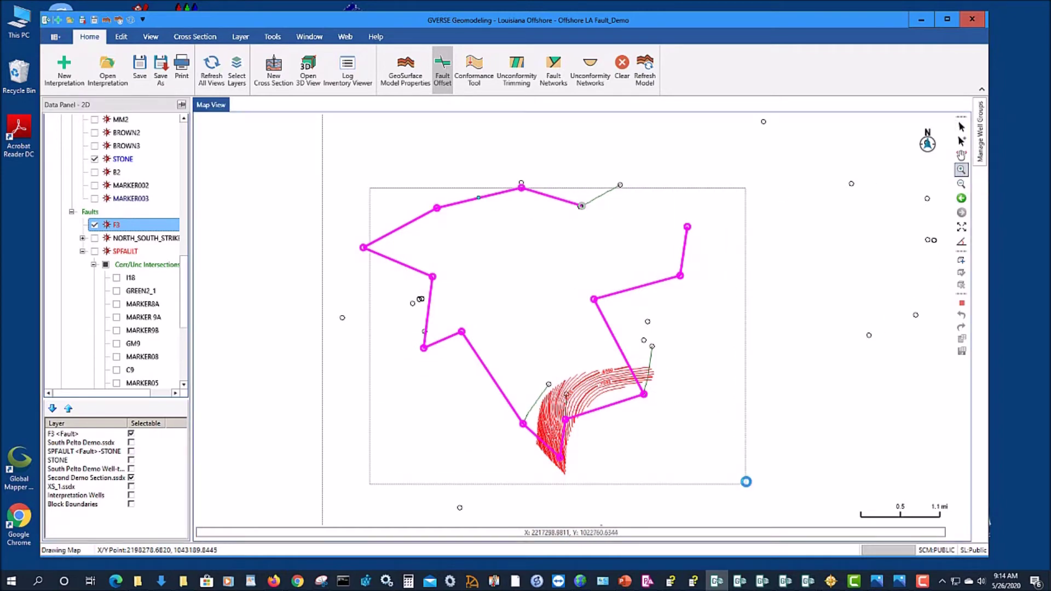
Make fault F3 the active surface on the map.
click(119, 226)
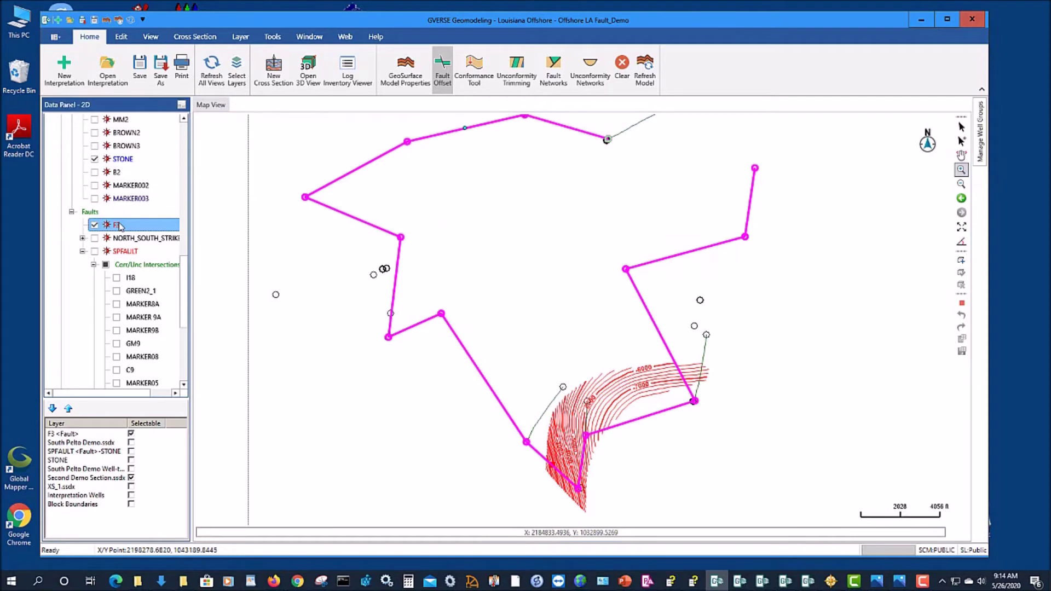
right_click(119, 228)
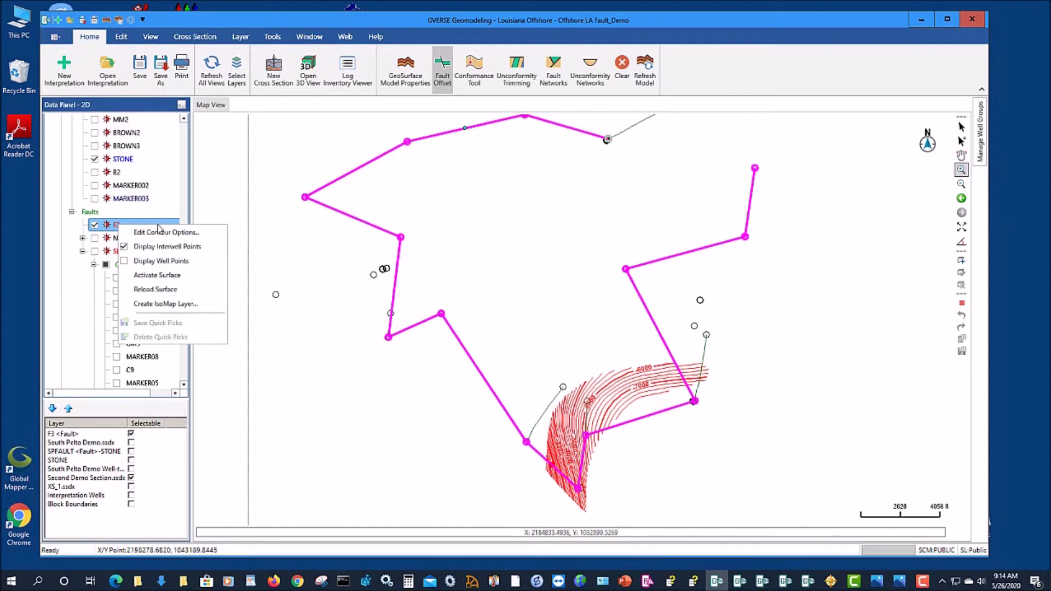
click(166, 275)
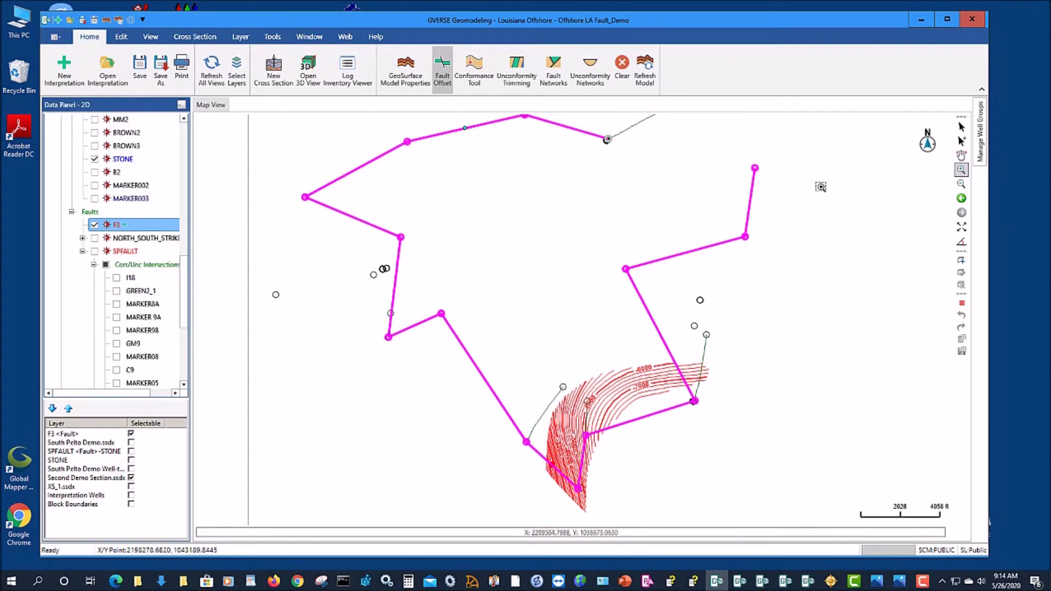
Add an interwell point to F3 near its -7000 contour, just west of the section line's southeastern corner, and move it well east of that line.
click(960, 127)
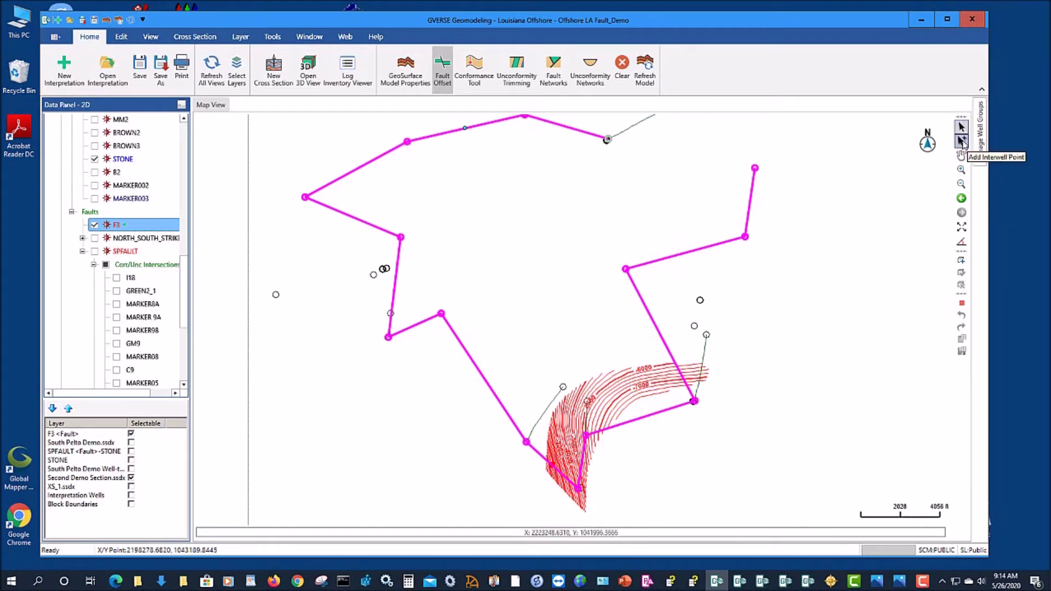
click(962, 142)
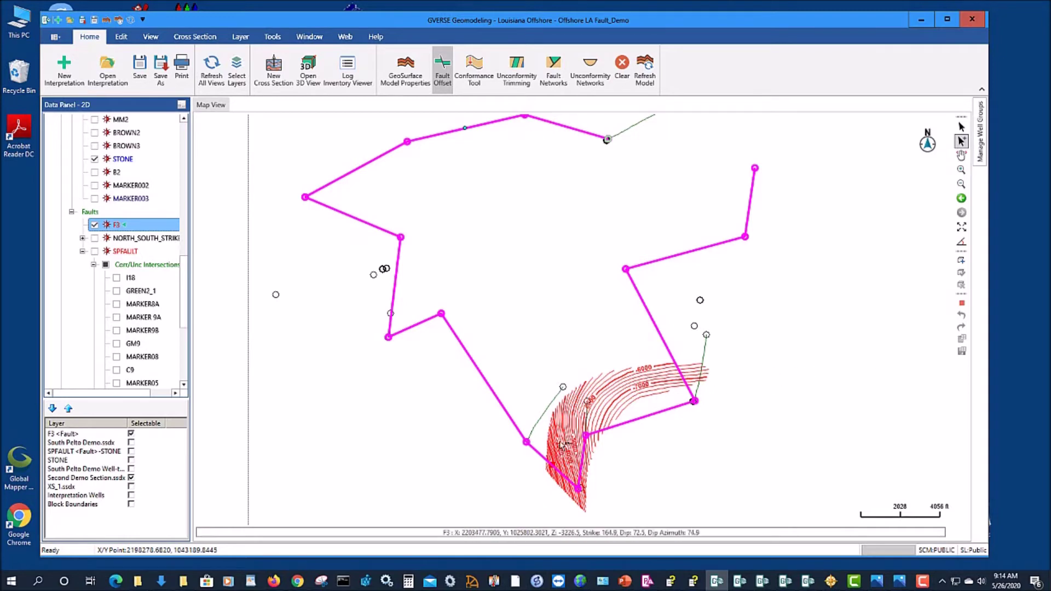
click(666, 385)
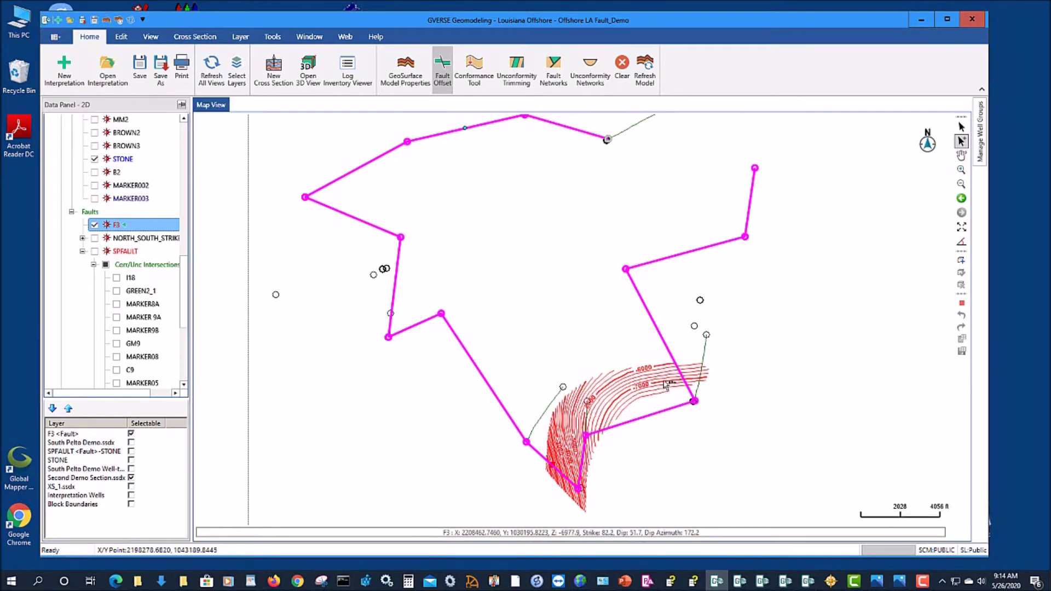
click(665, 382)
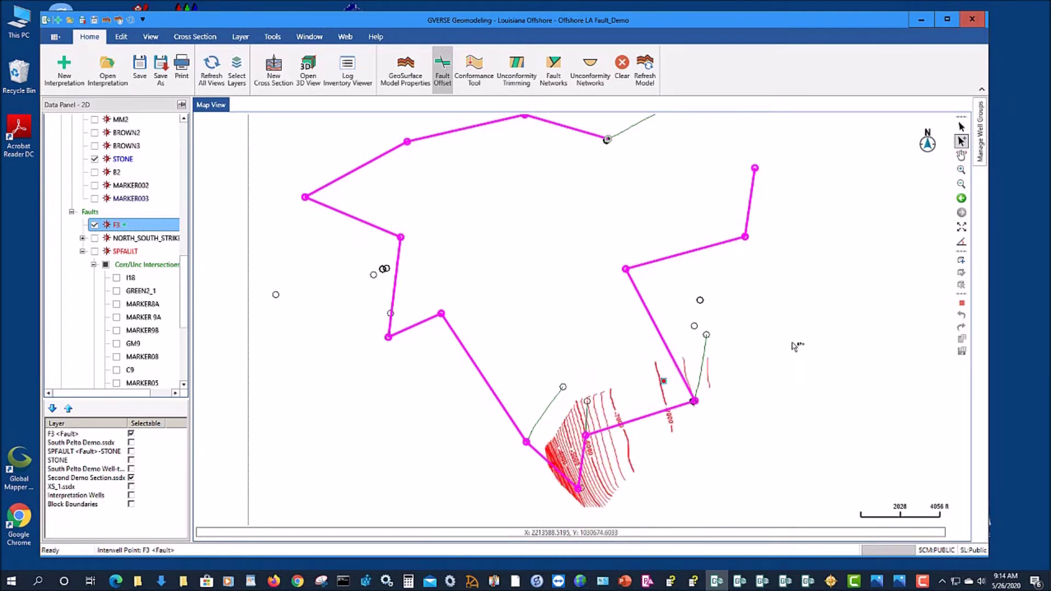
click(959, 127)
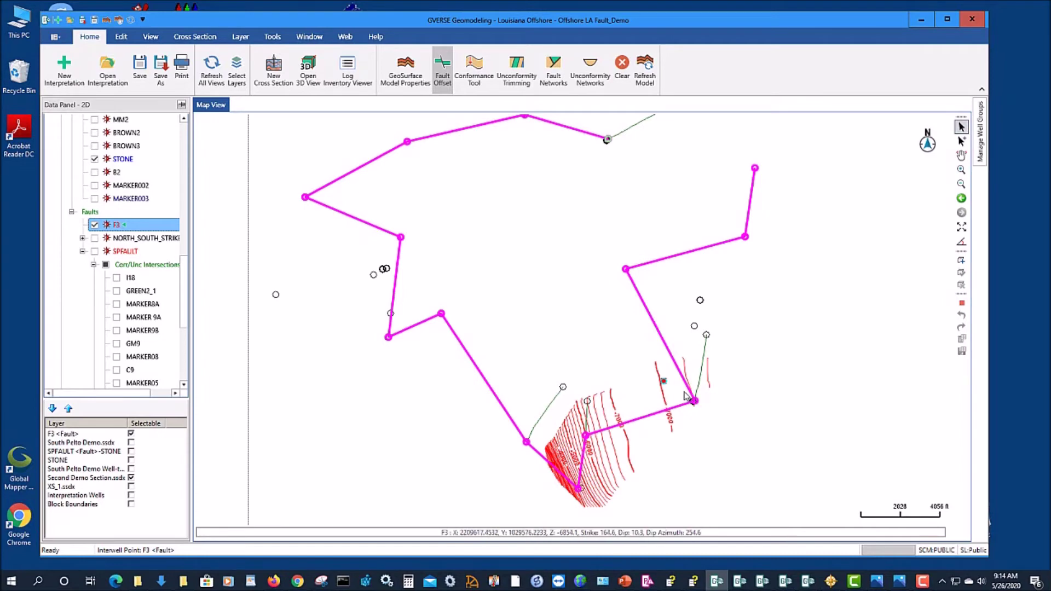
drag(669, 379, 794, 353)
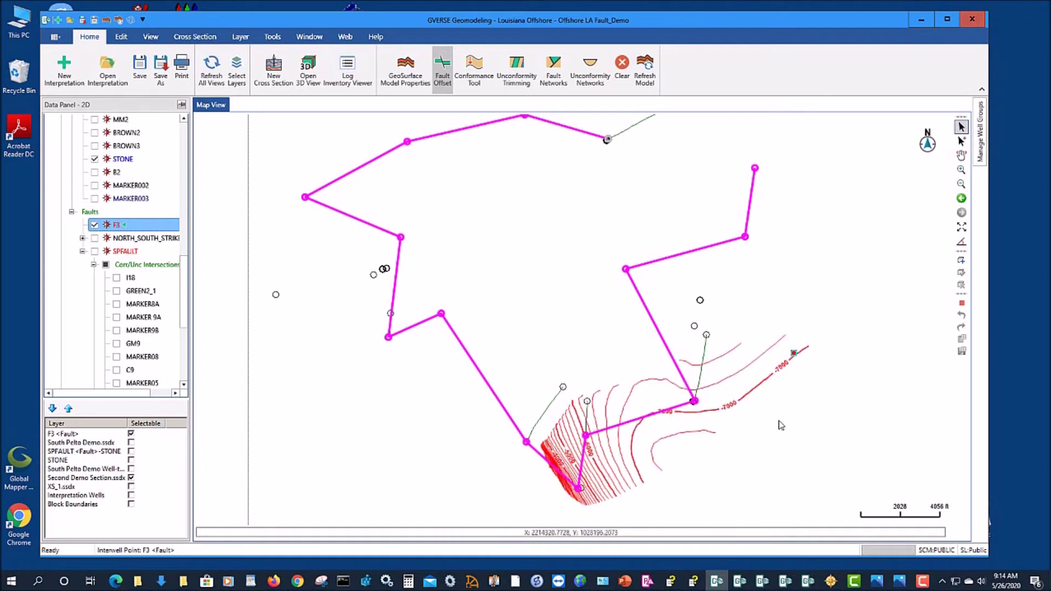
Add an interwell point near F3's -6000 contour, just northwest of the section's southern corner, and move it north to extend the fault.
click(961, 141)
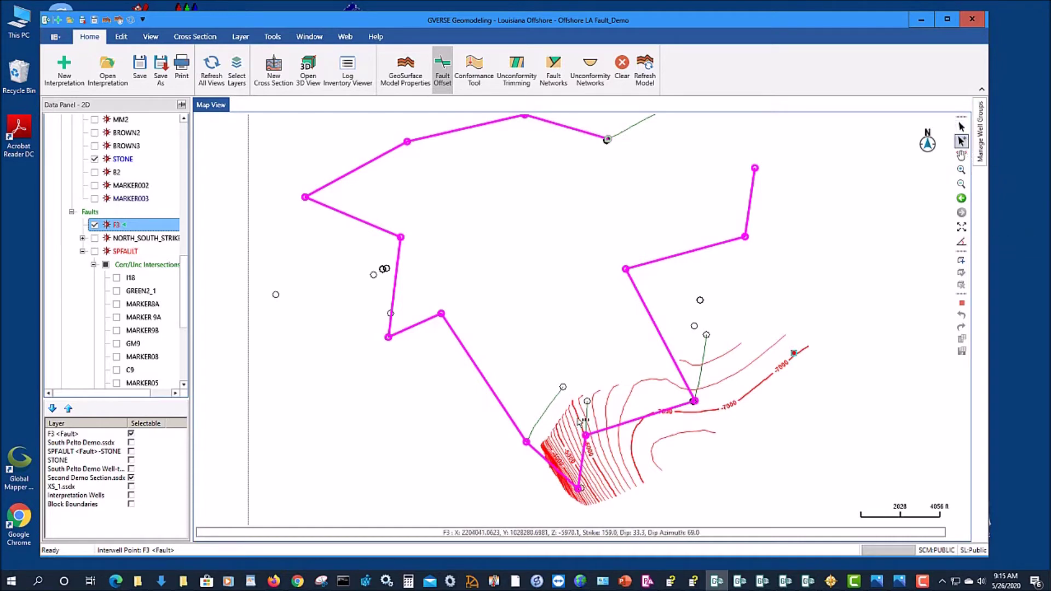
click(577, 418)
click(961, 128)
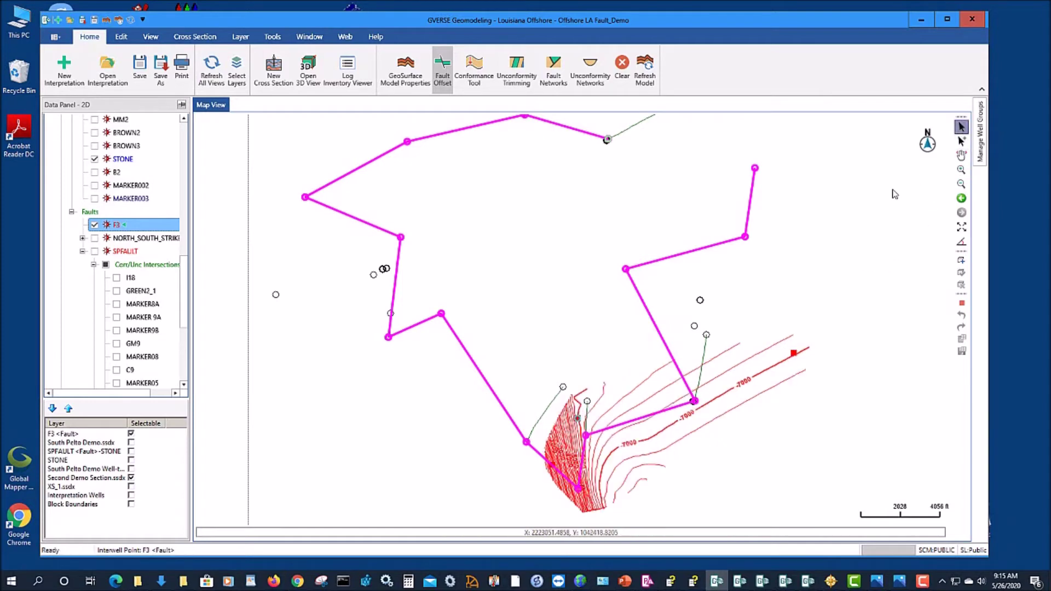
drag(577, 418, 567, 315)
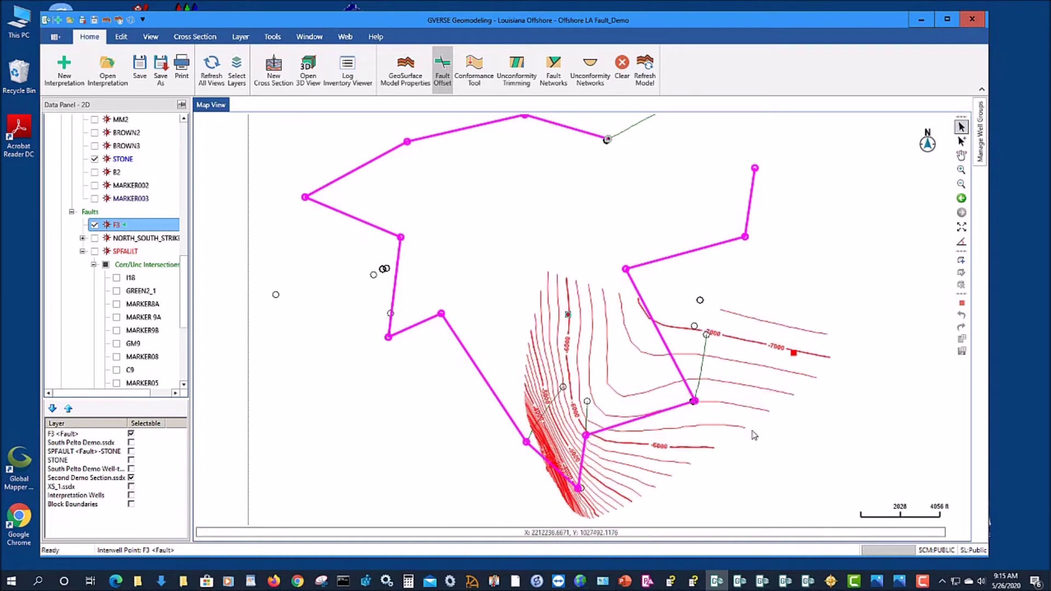
Add an interwell point on F3's shallow southwestern edge, beside the existing section point, and move it west to extend the fault.
click(960, 141)
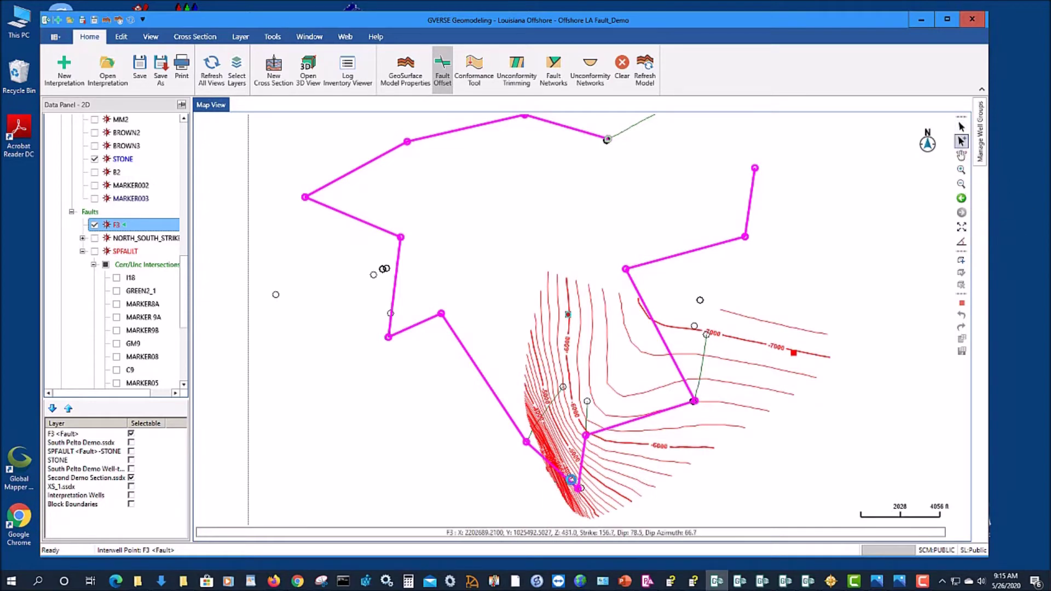
click(557, 475)
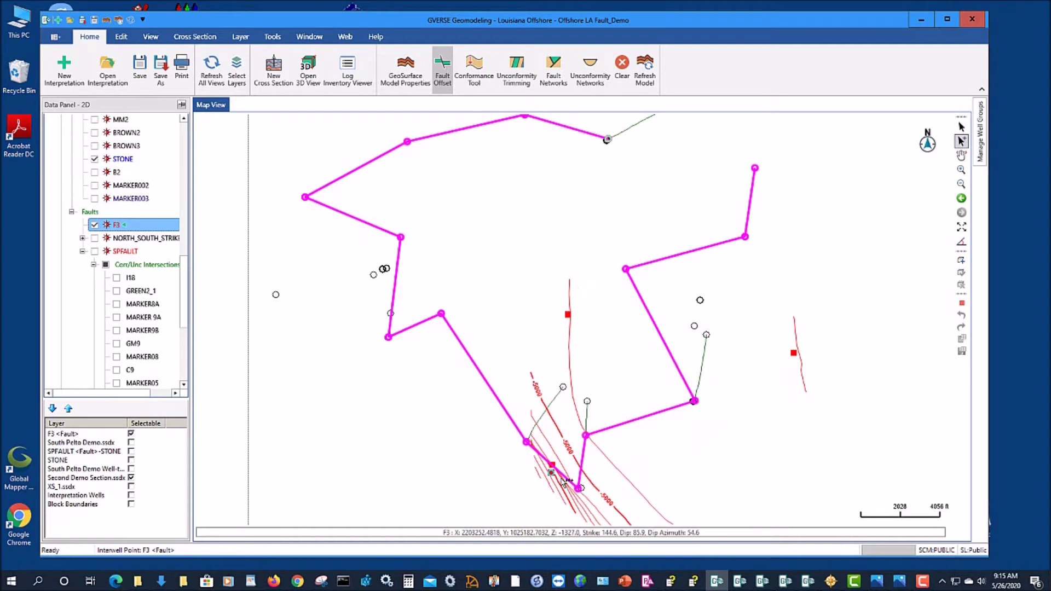
click(953, 122)
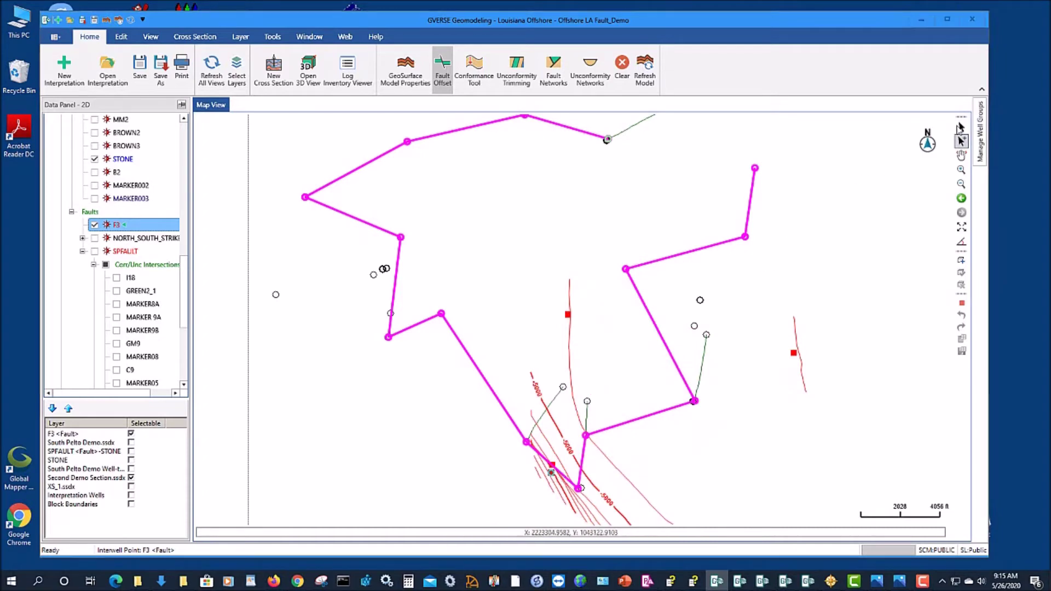
click(615, 330)
click(961, 127)
drag(551, 470, 471, 470)
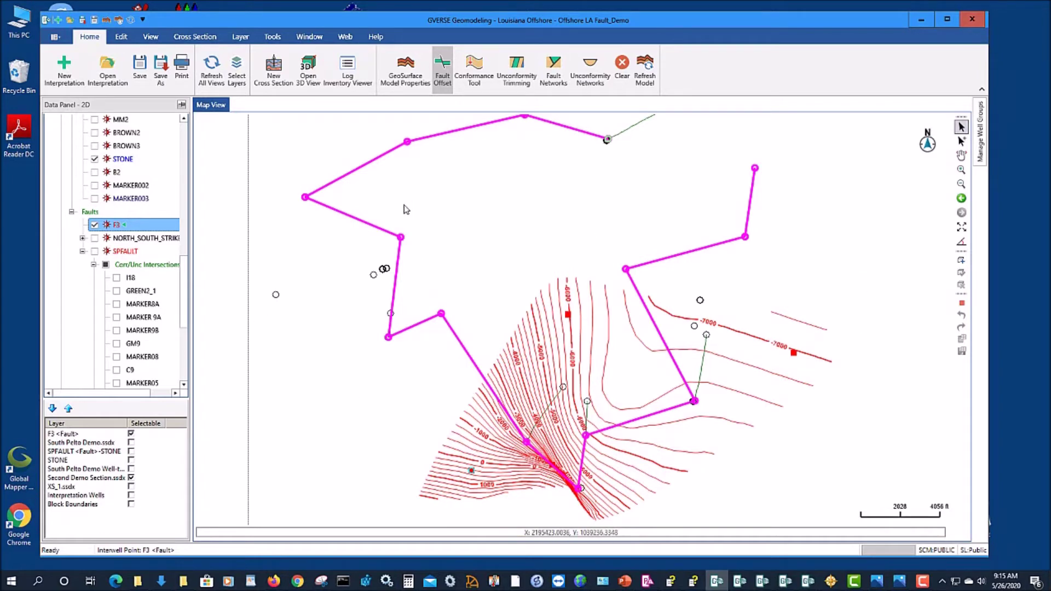
Define a two-point, well-to-well cross section running southwest to northeast across the F3 contours, about 4.67 mi long.
click(206, 37)
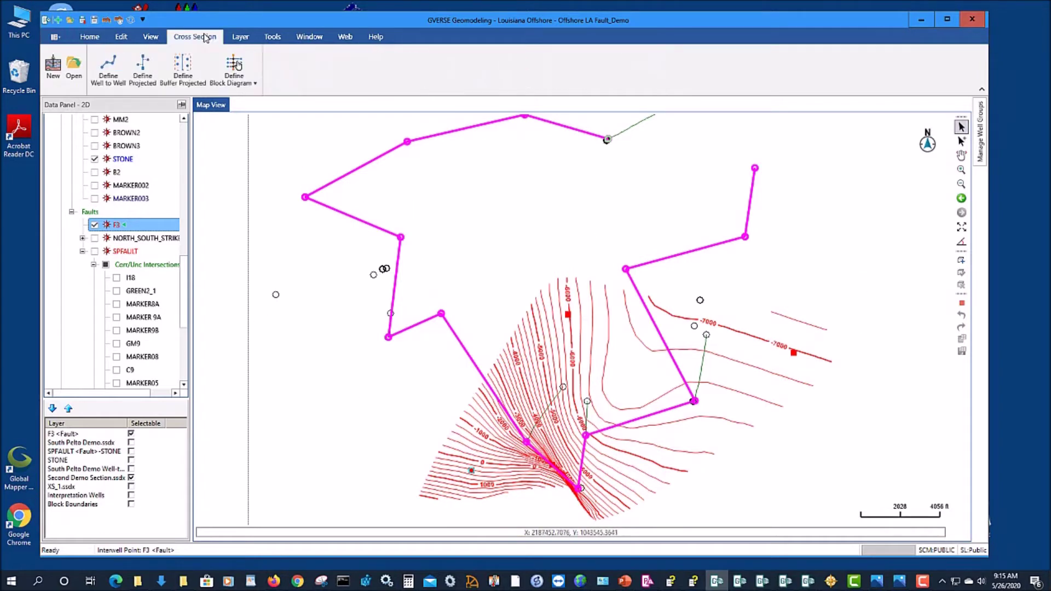
click(108, 68)
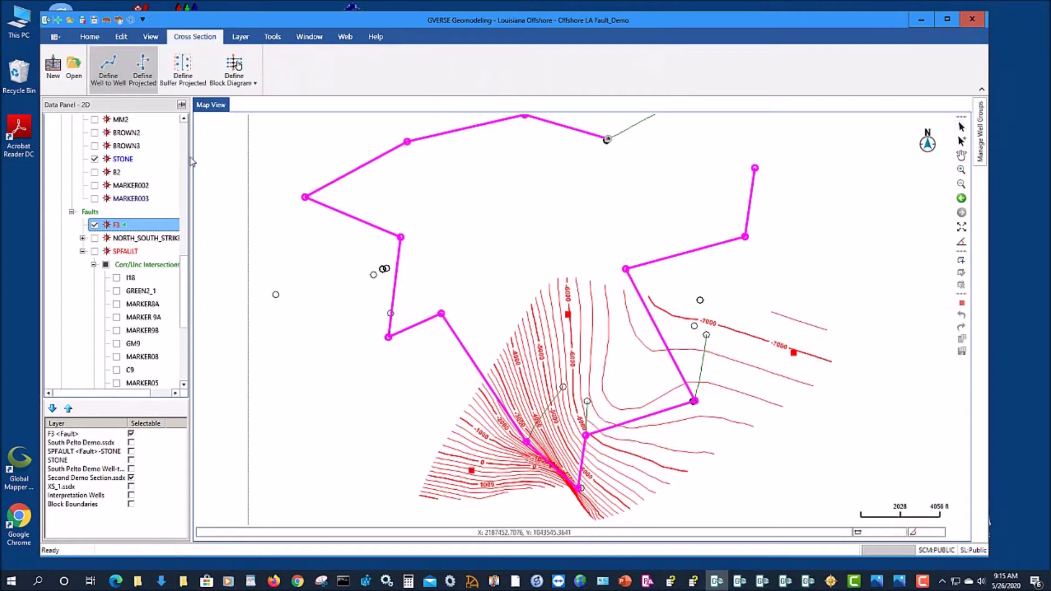
click(381, 416)
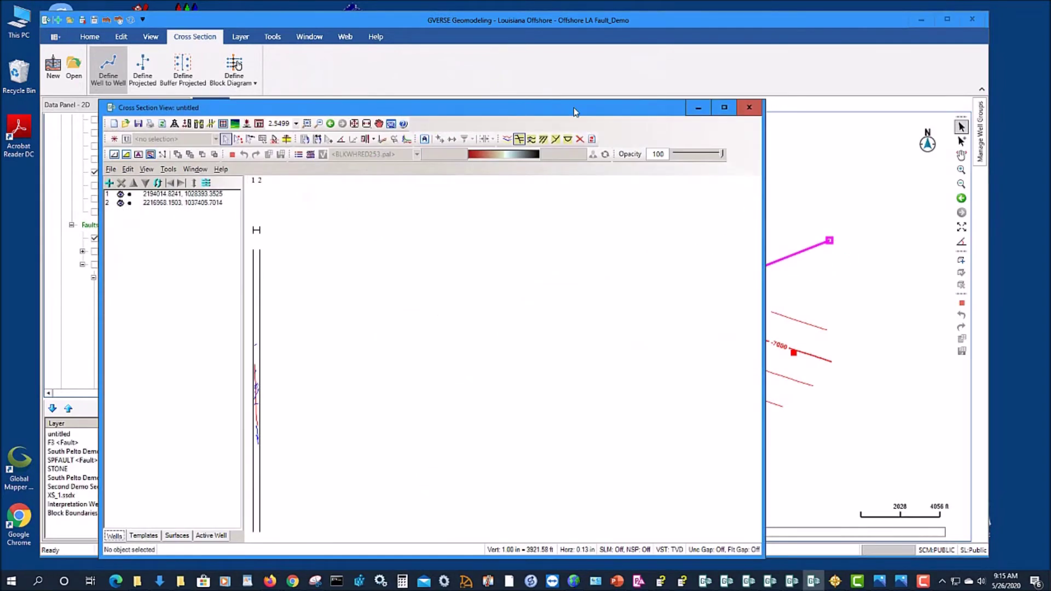
Shift point 2 away from point 1 in the new cross section to widen the horizontal display of the surfaces.
drag(647, 61, 669, 41)
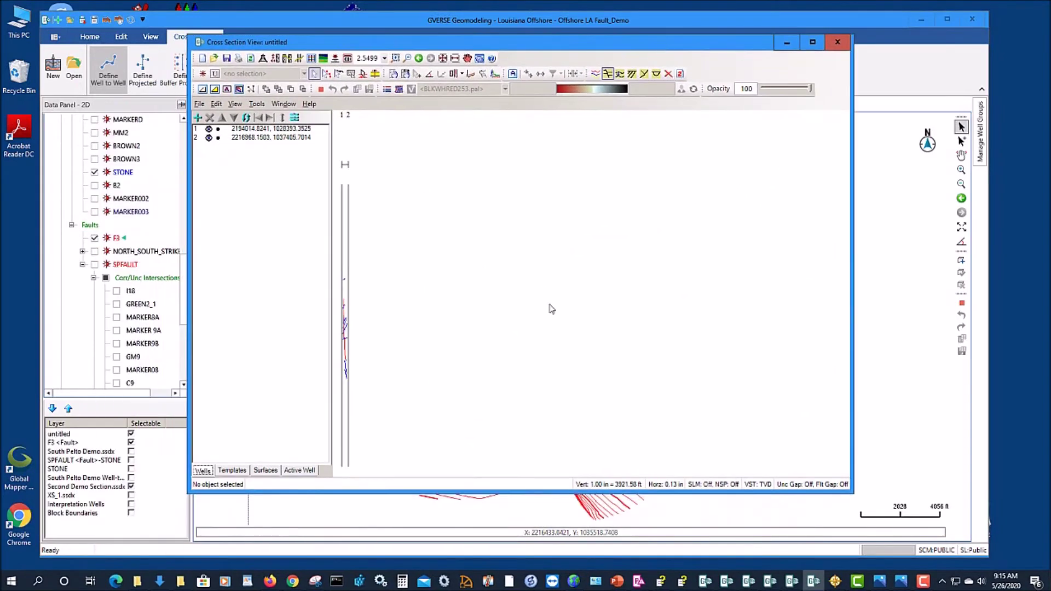
click(349, 238)
drag(351, 239, 764, 235)
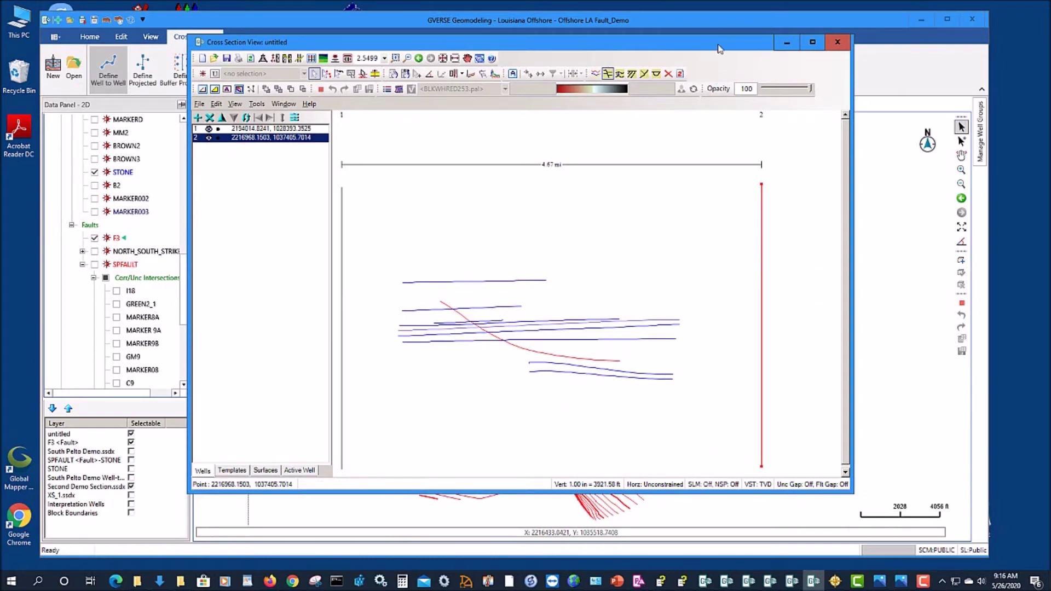
Resize and arrange the untitled cross section and the map window side by side.
drag(718, 49, 582, 66)
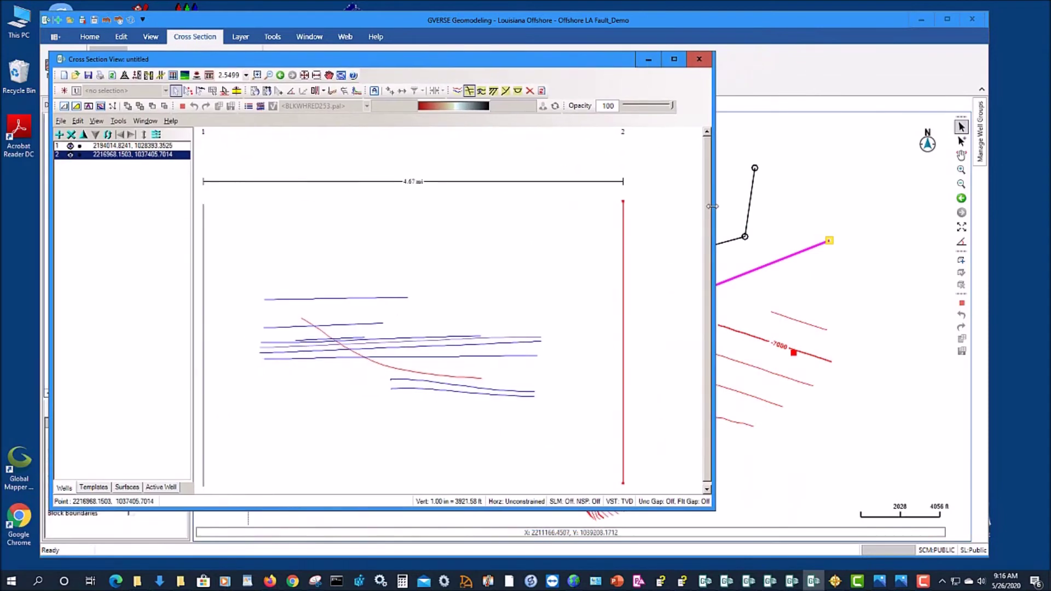
drag(712, 207, 468, 197)
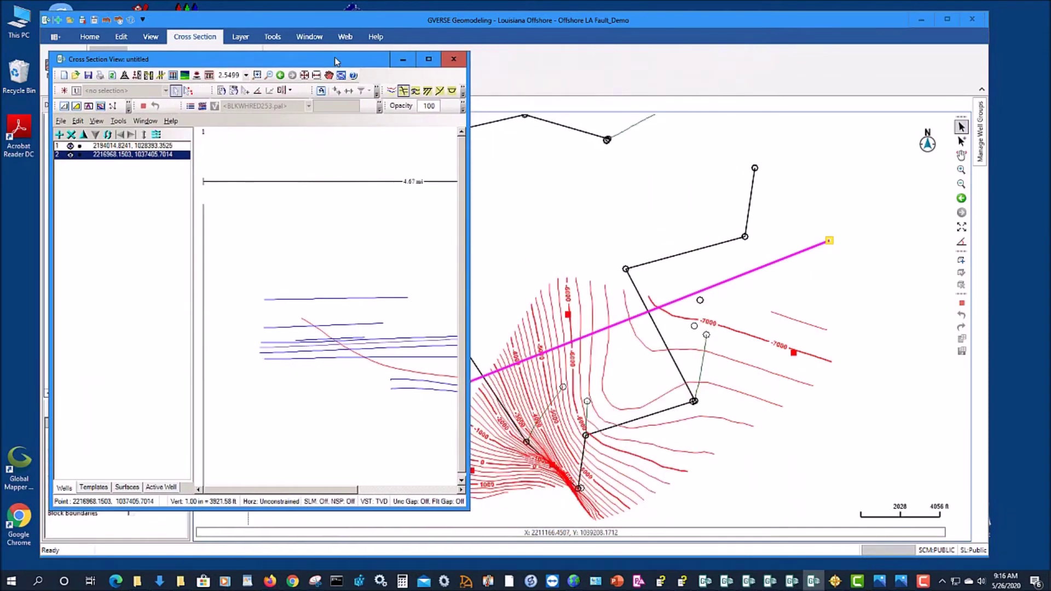
drag(337, 61, 294, 72)
click(576, 25)
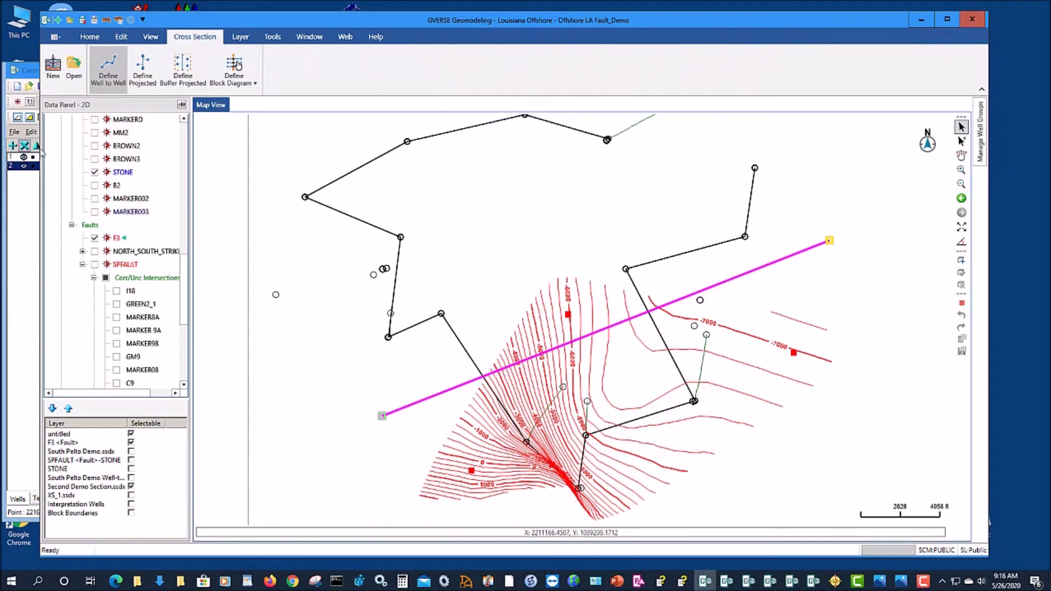
drag(98, 157, 418, 175)
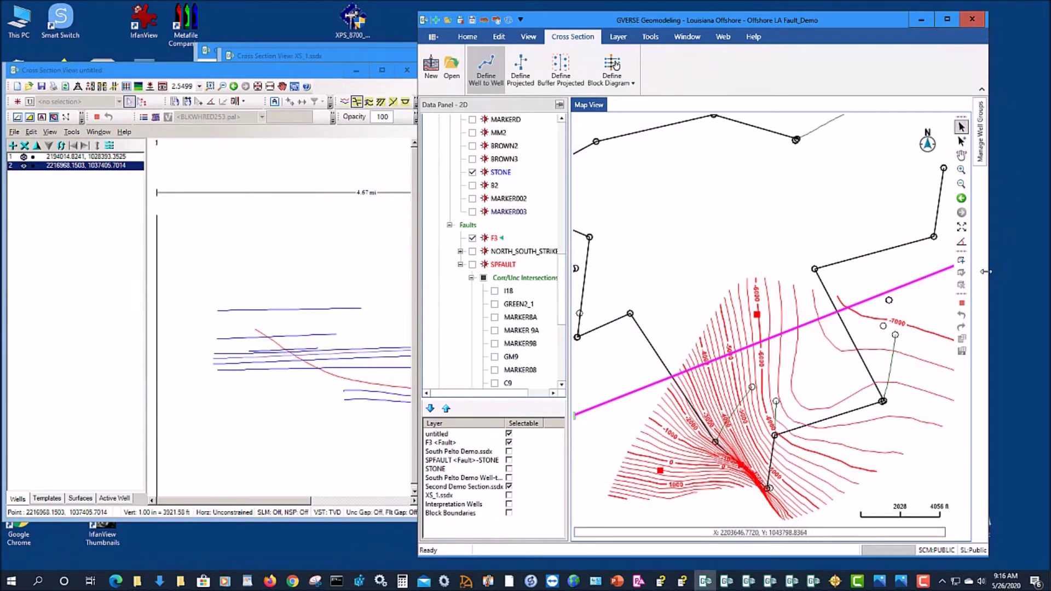
drag(1003, 271, 1048, 295)
Try the section's western end point farther north, move it south to about X 2194620, Y 1025239, and maximize the cross section view.
drag(601, 418, 599, 310)
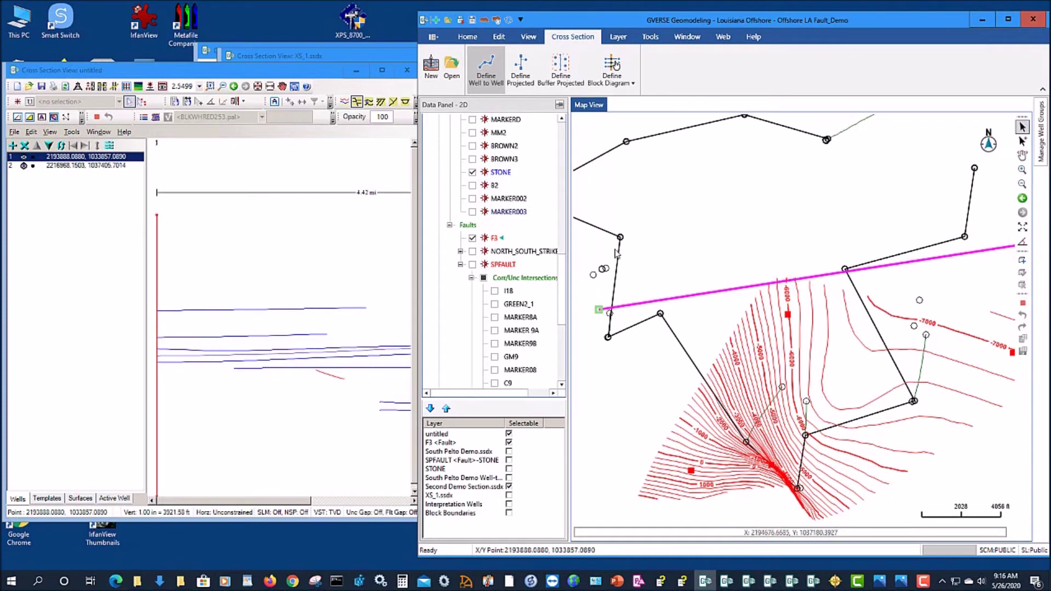
drag(596, 310, 613, 477)
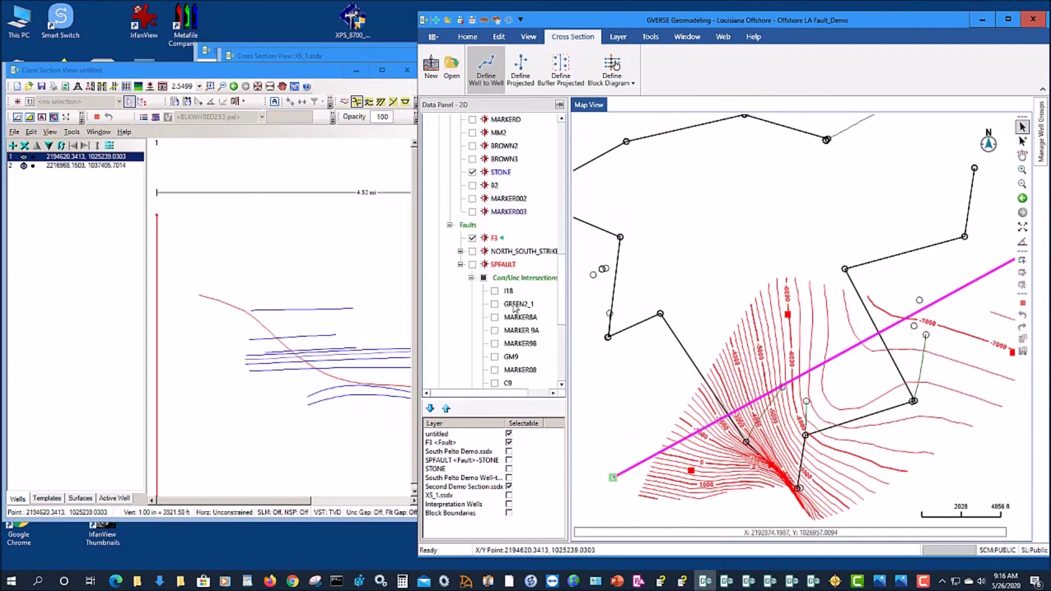
drag(294, 76, 834, 57)
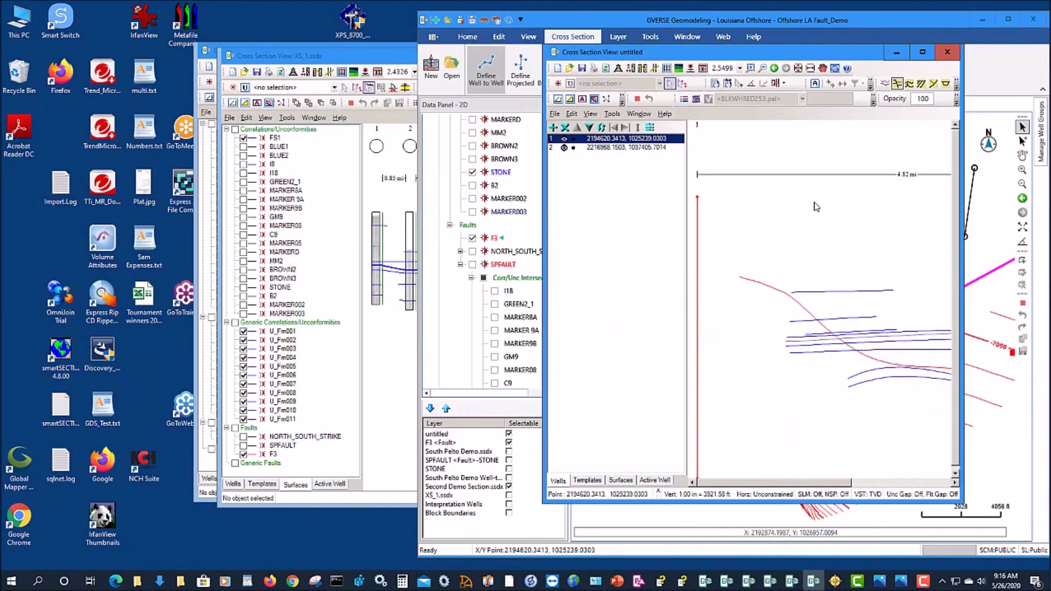
click(922, 52)
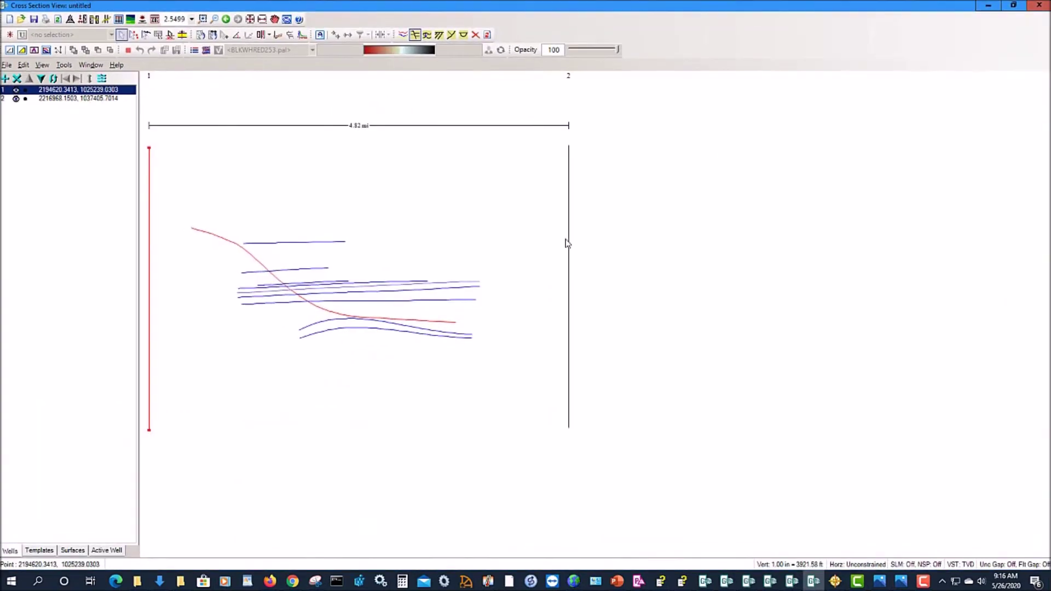
Fit the whole section in the view, activate fault F3 to extend its trace, and return to selection mode.
click(250, 19)
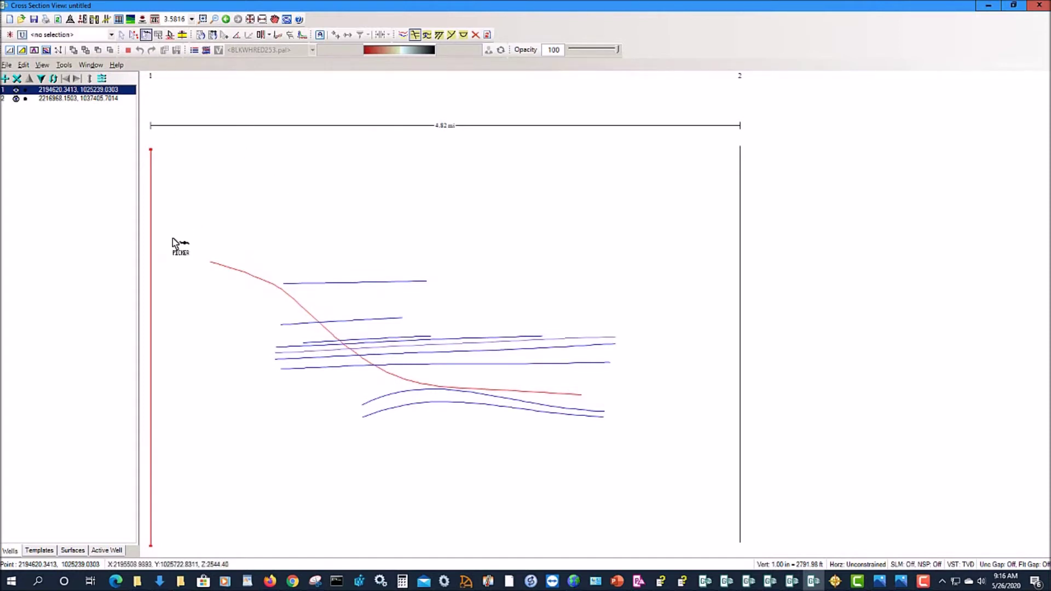
click(80, 550)
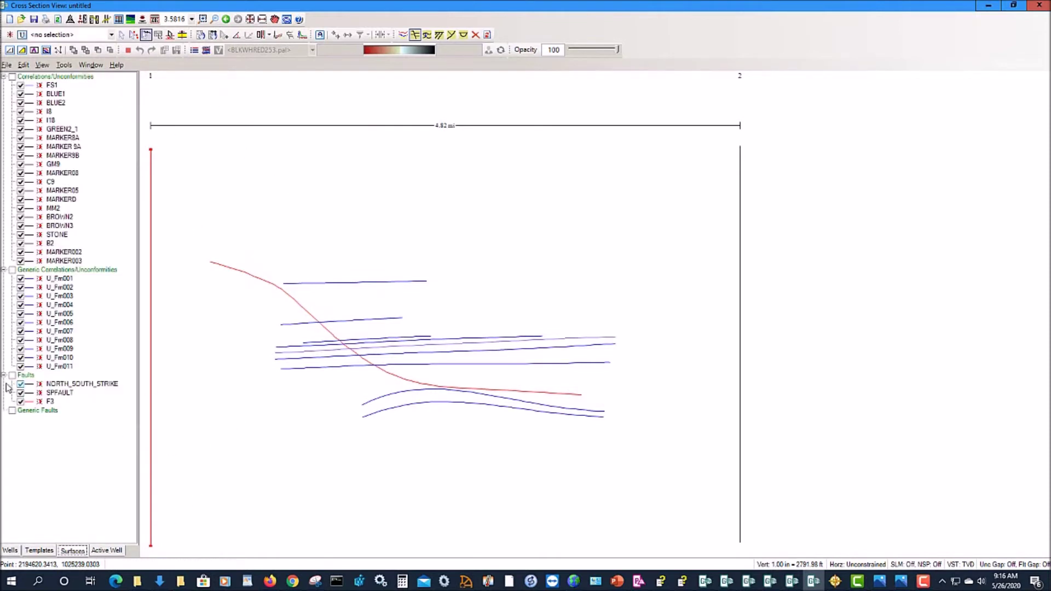
click(51, 402)
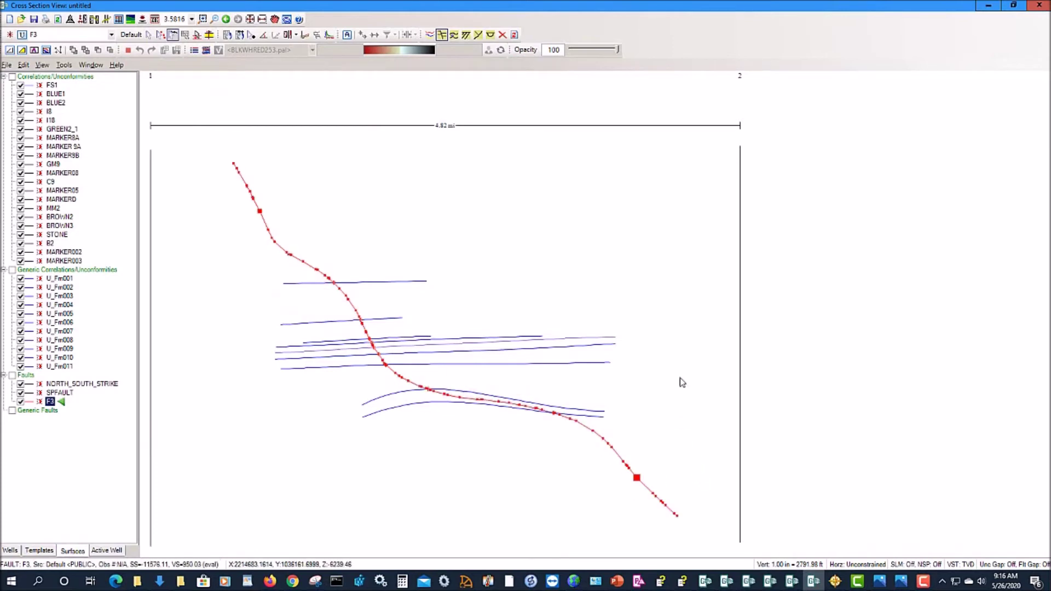
click(149, 35)
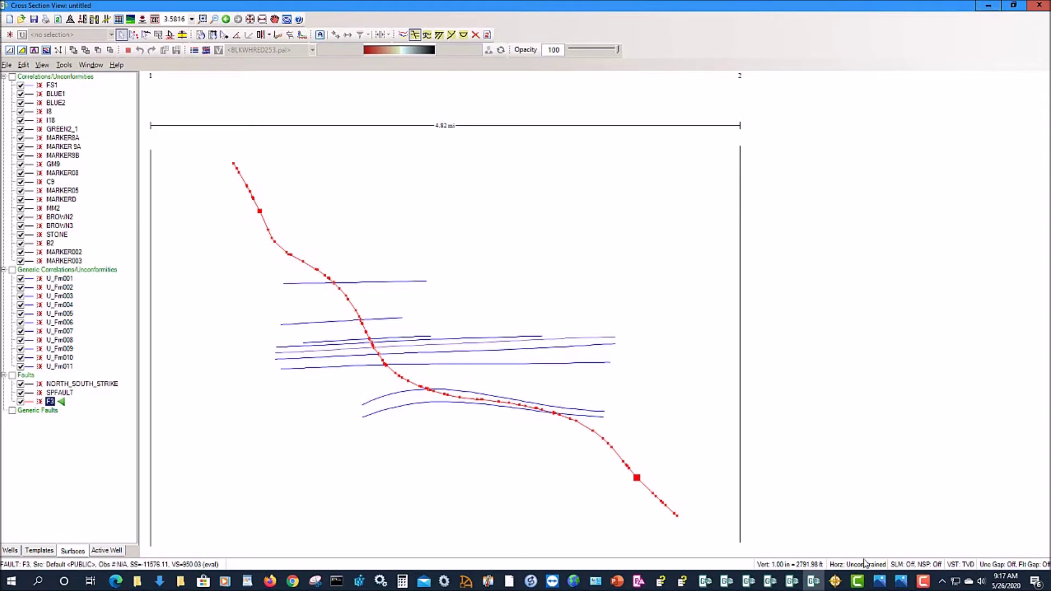
Bring the map window forward and examine the surface options of fault F3, including Create IsoMap Layer.
click(287, 20)
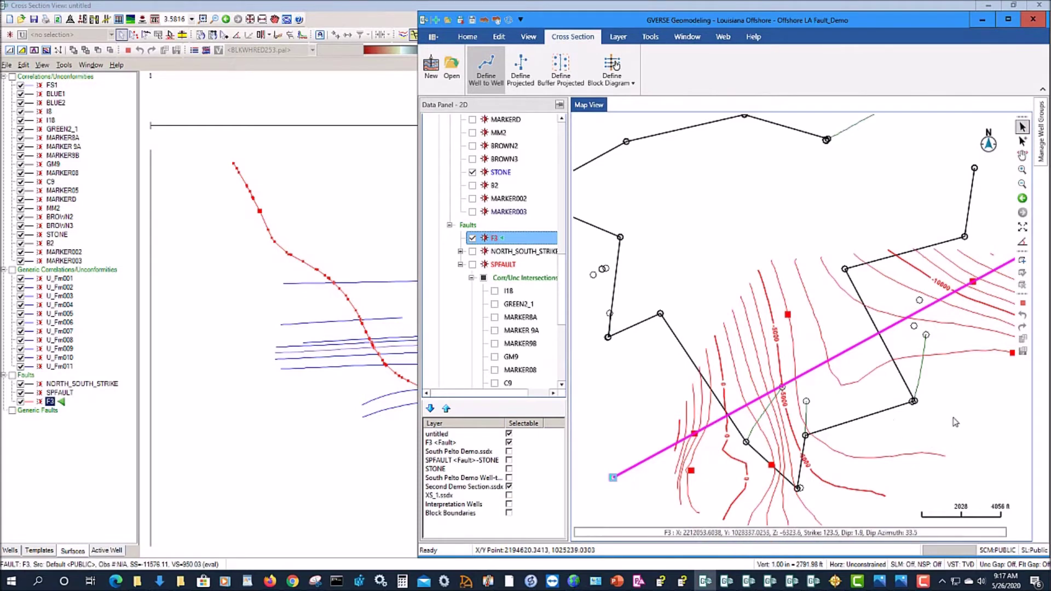
drag(566, 280, 566, 299)
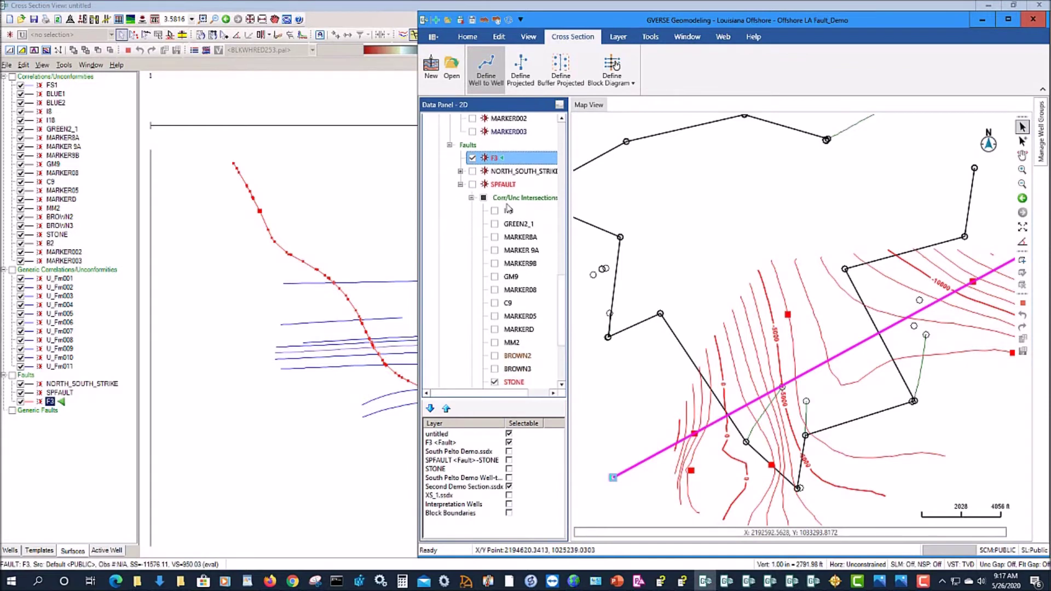
right_click(495, 161)
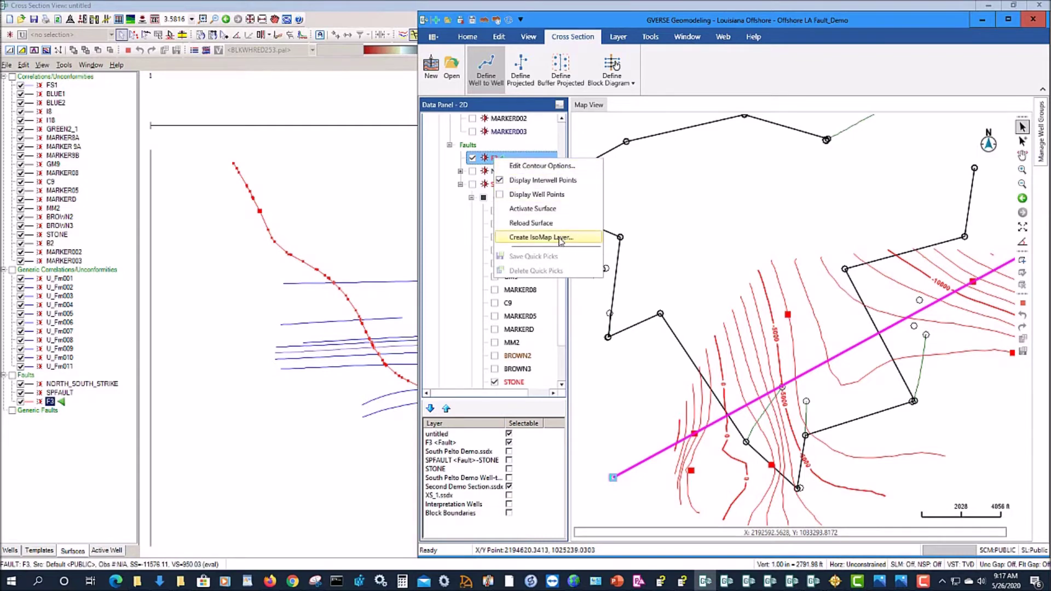
click(877, 17)
Reposition the map window over the cross section and minimize it.
drag(910, 24, 775, 24)
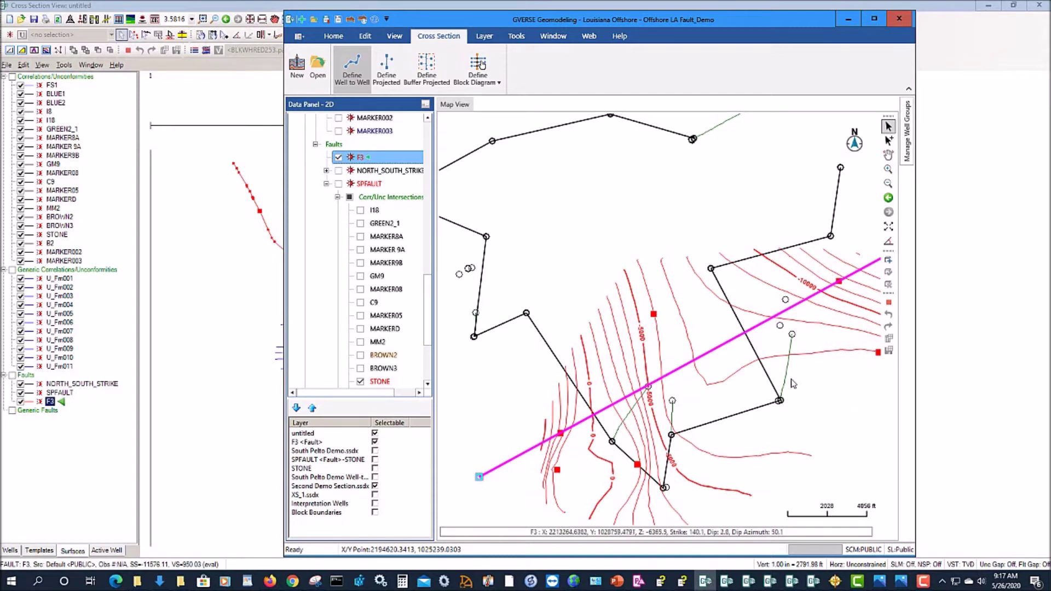
drag(759, 18, 707, 15)
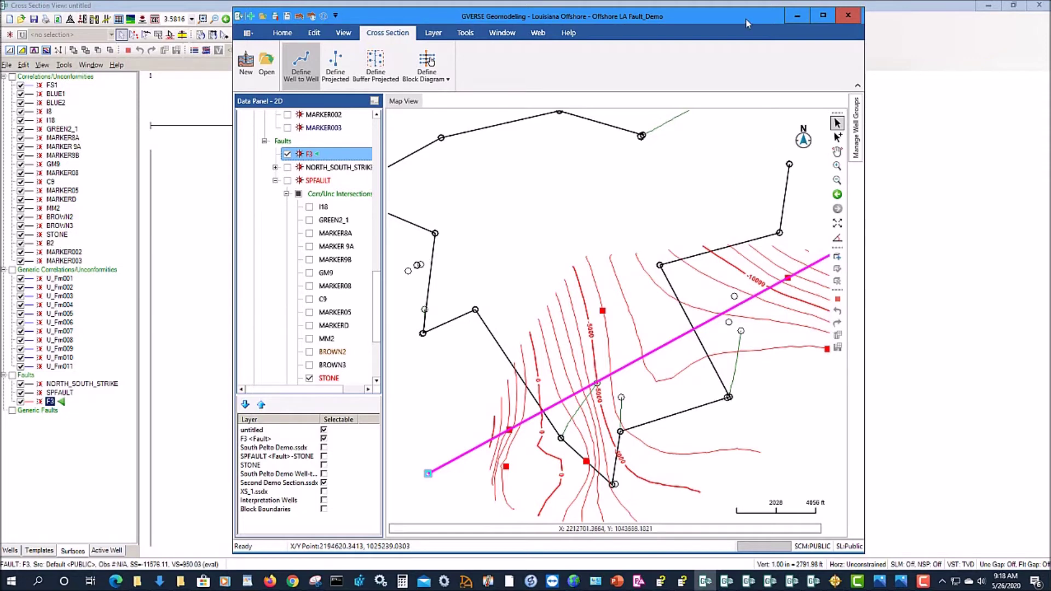
drag(752, 20, 763, 19)
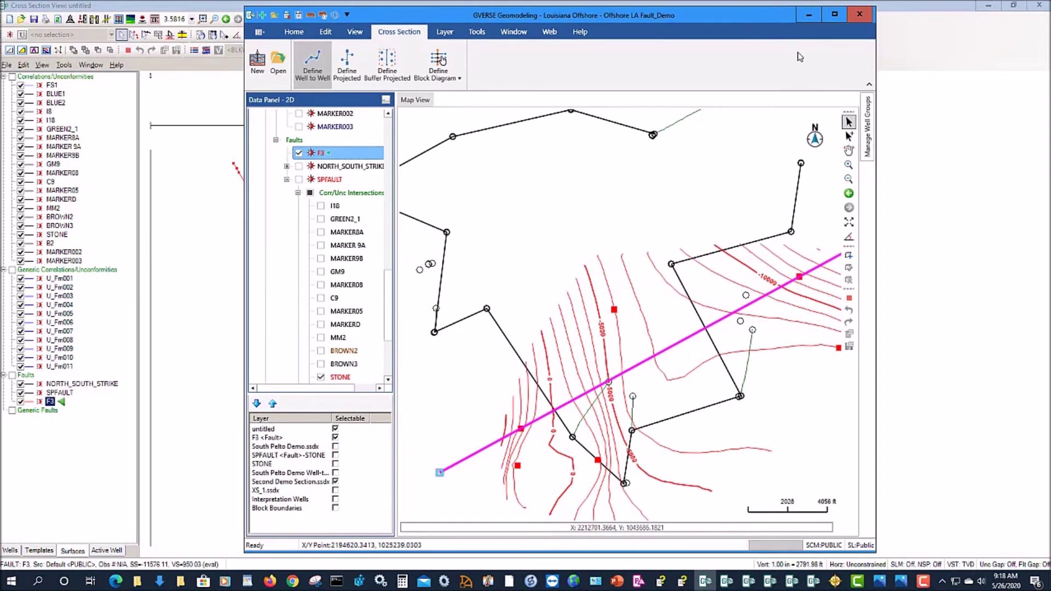
click(809, 20)
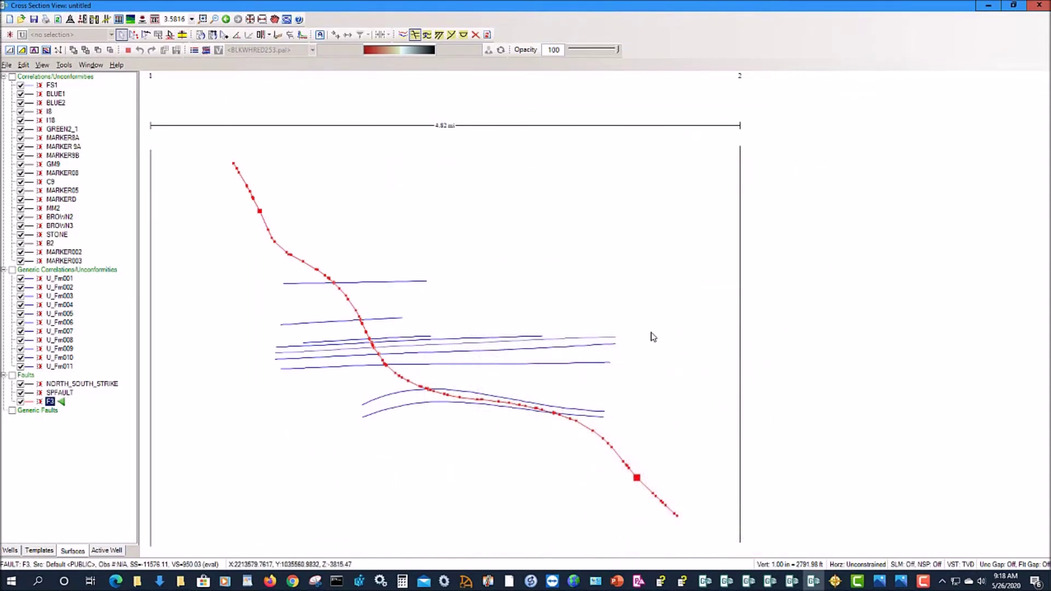
Restore the untitled section window, bring XS_1.ssdx forward and widen it to examine fault F3, and minimize XS_1.ssdx.
click(1013, 5)
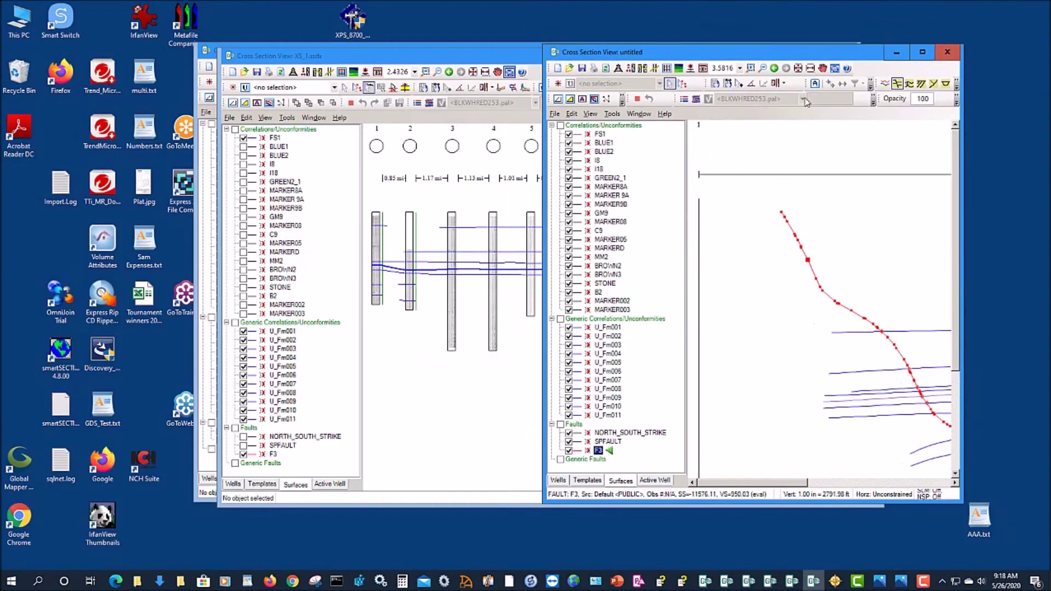
click(301, 45)
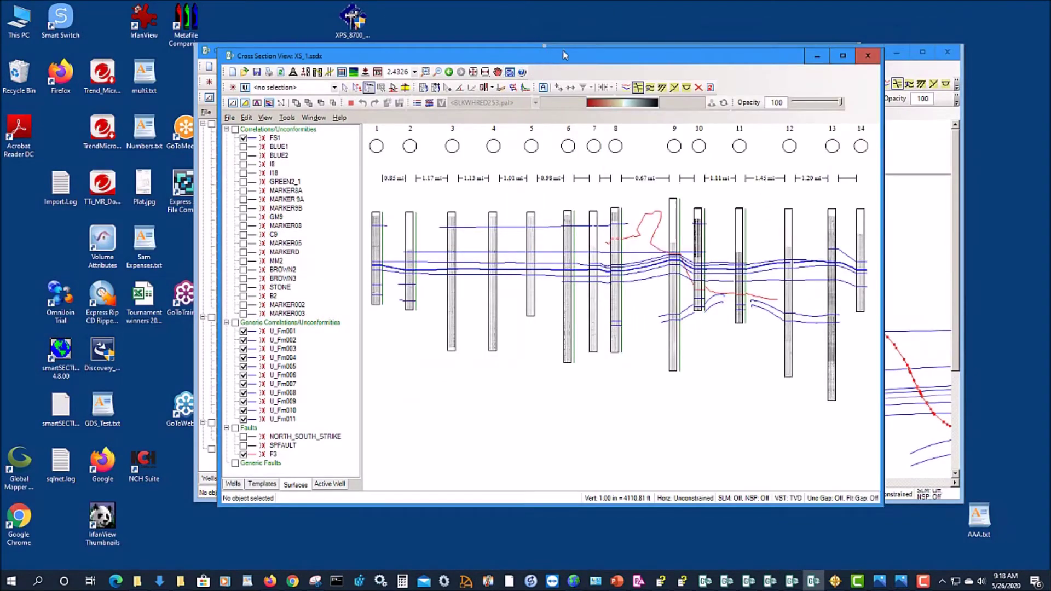
drag(588, 56, 416, 39)
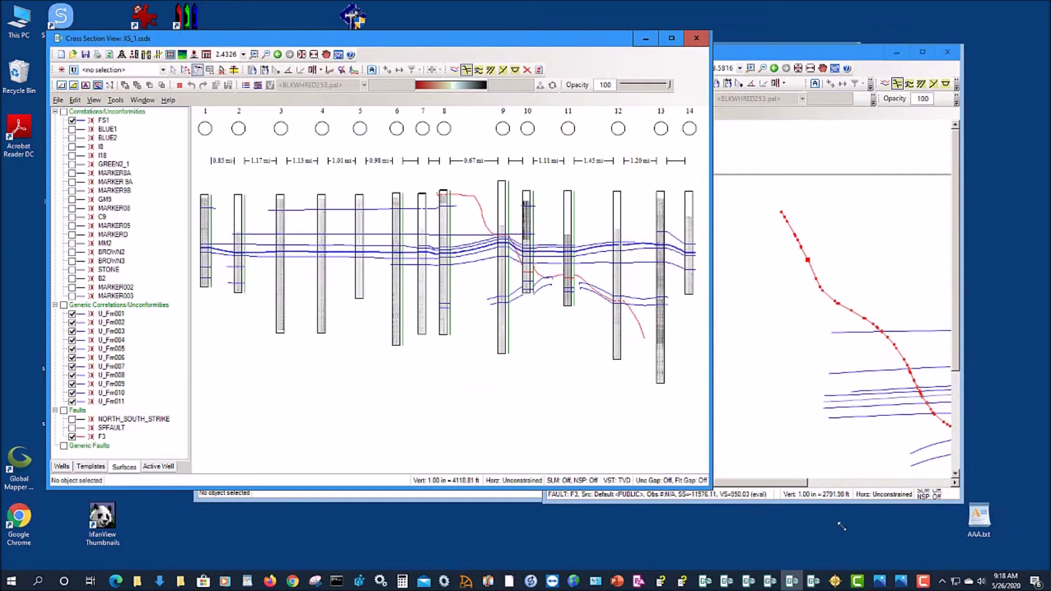
drag(830, 524, 910, 525)
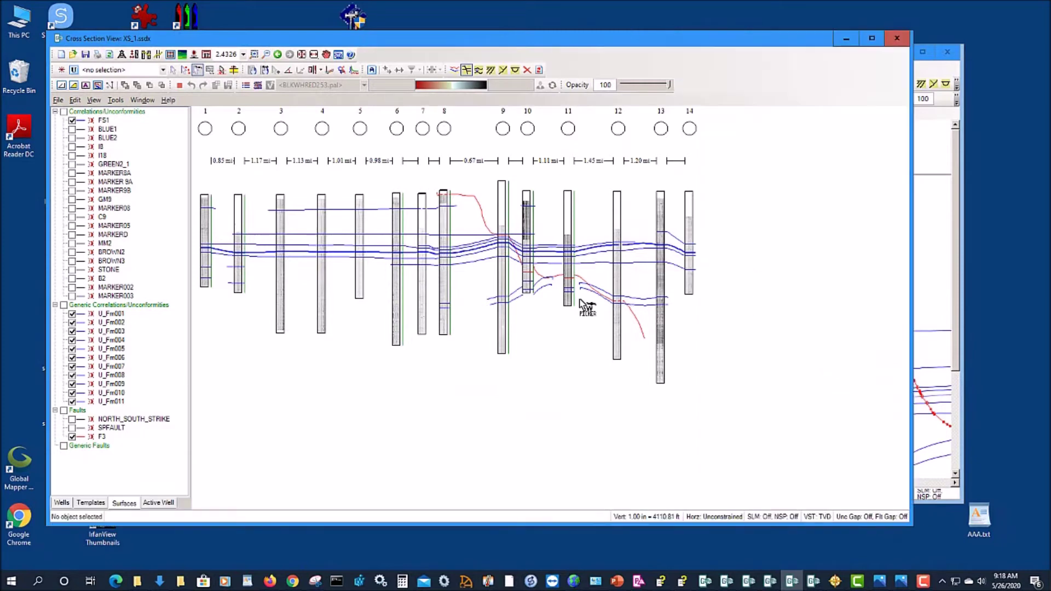
click(173, 69)
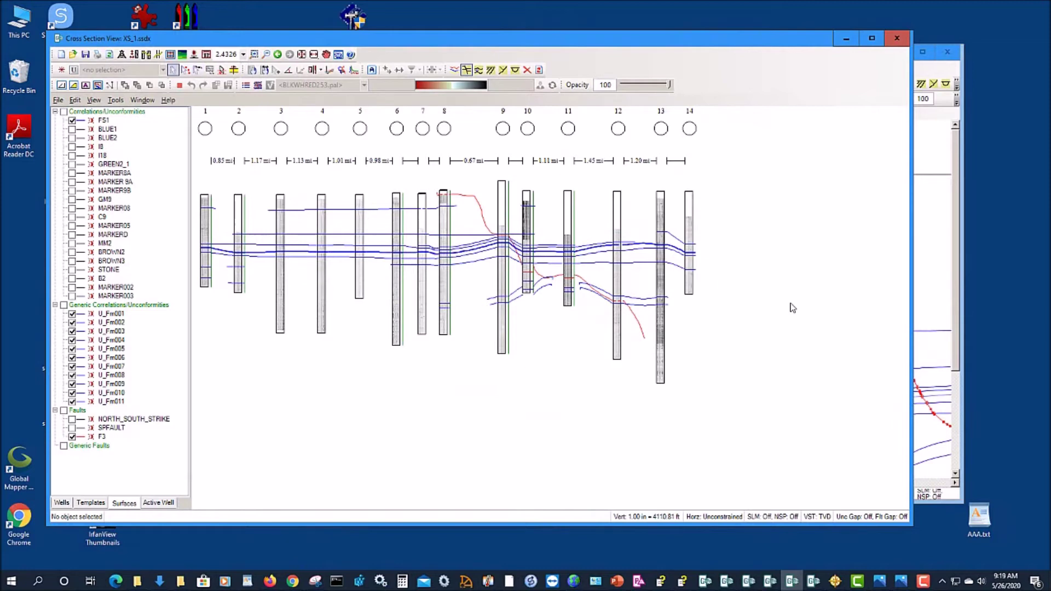
click(846, 39)
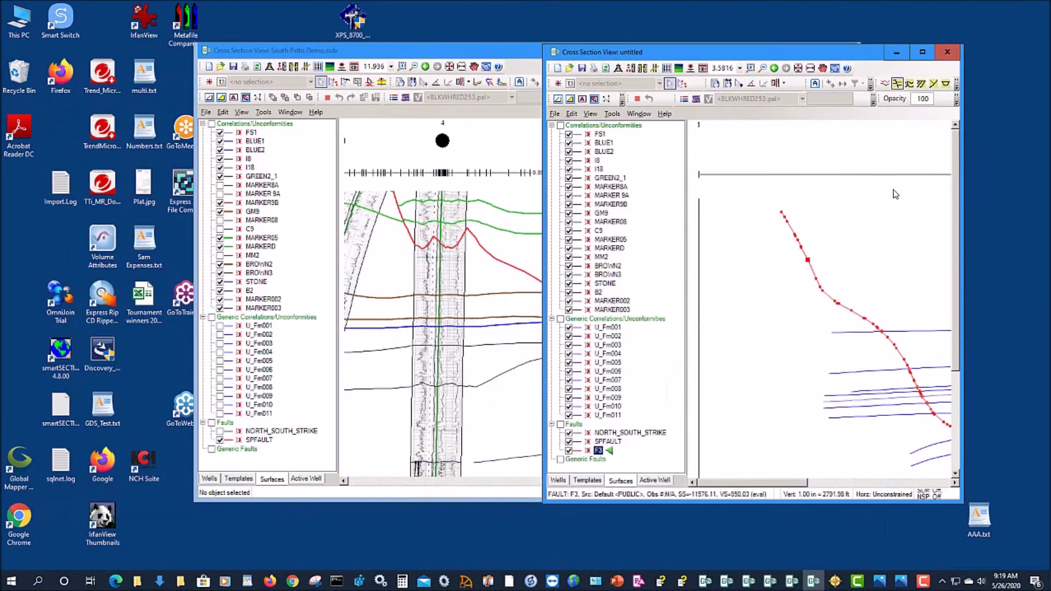
Close the untitled cross section without saving it.
drag(771, 59, 751, 60)
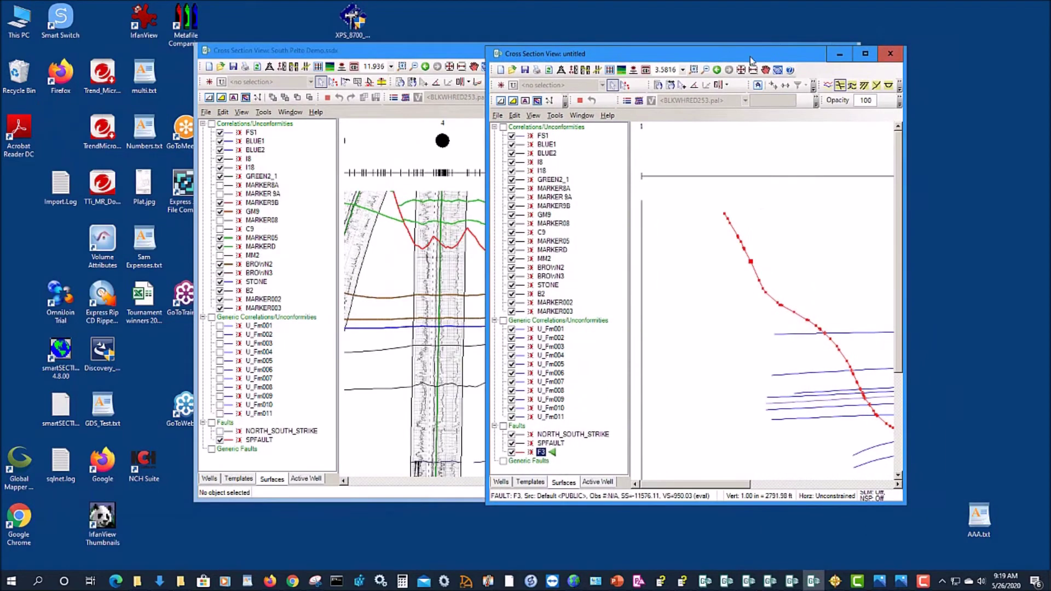
click(902, 54)
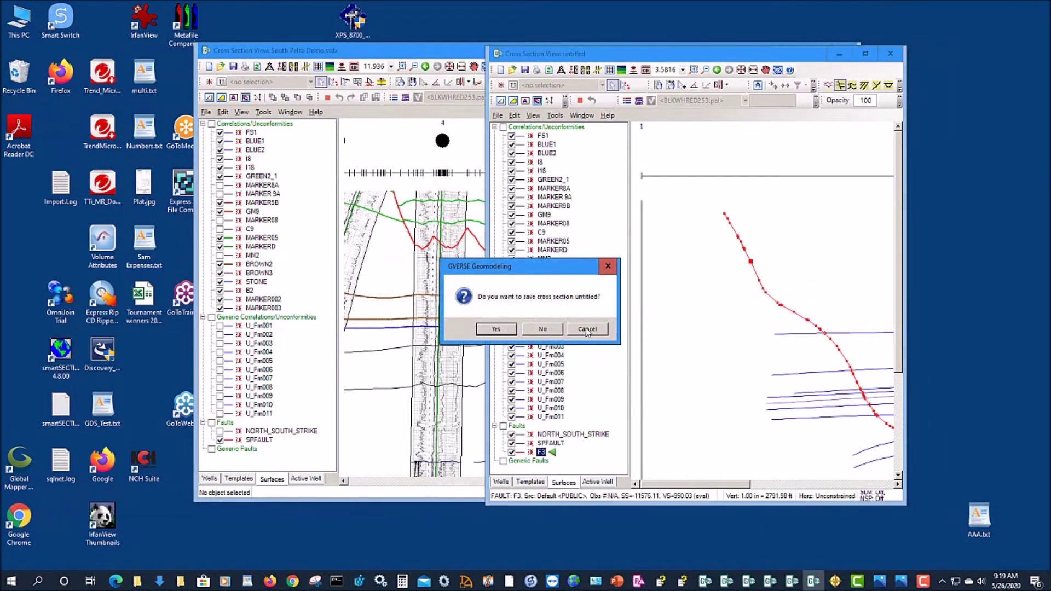
click(543, 330)
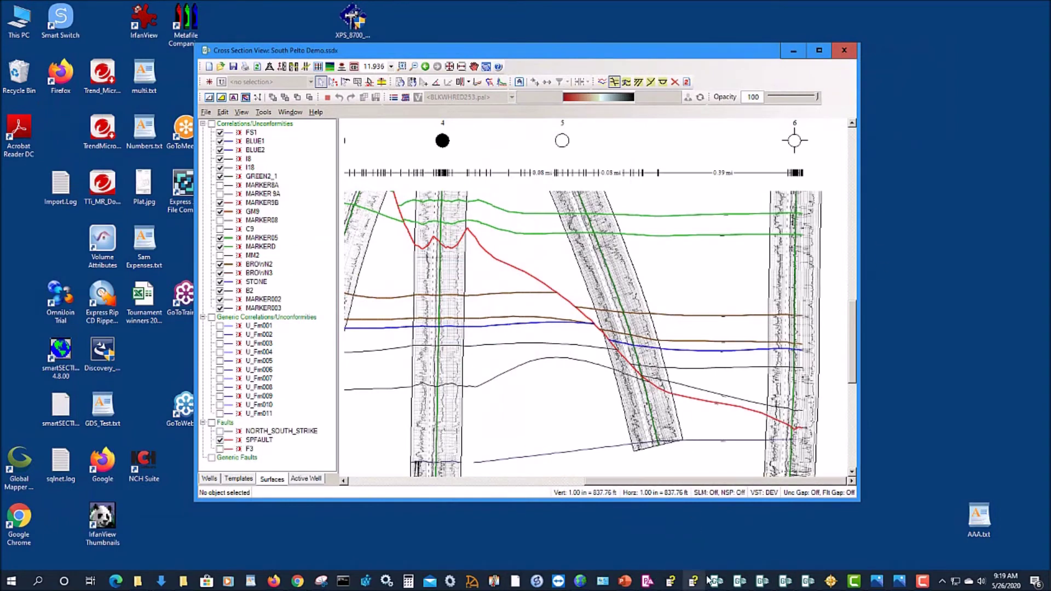
Close the South Pelto Demo.ssdx cross section, and close XS_1.ssdx with its changes saved.
click(531, 332)
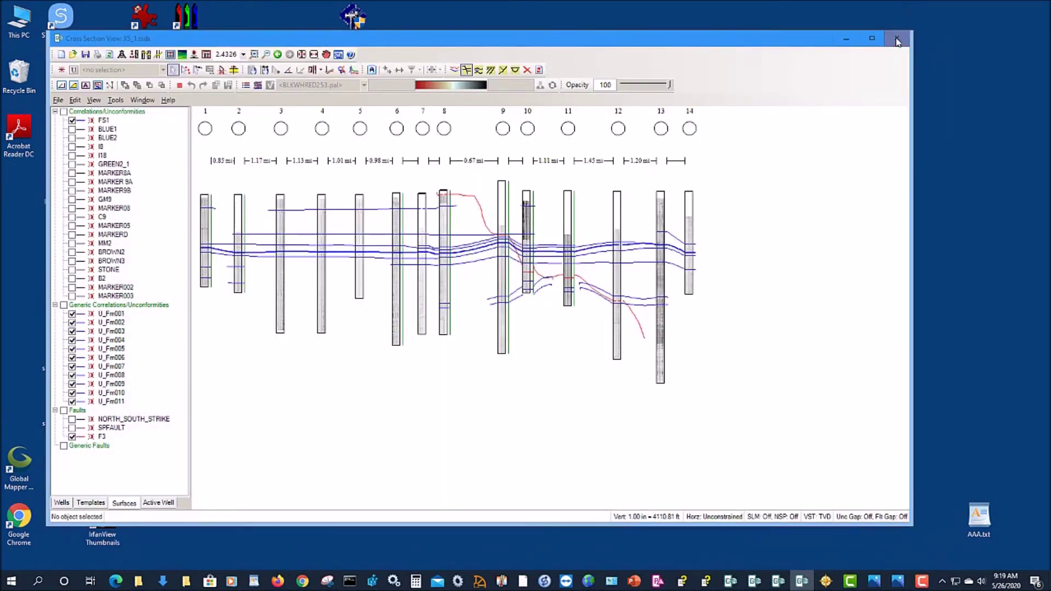
click(897, 41)
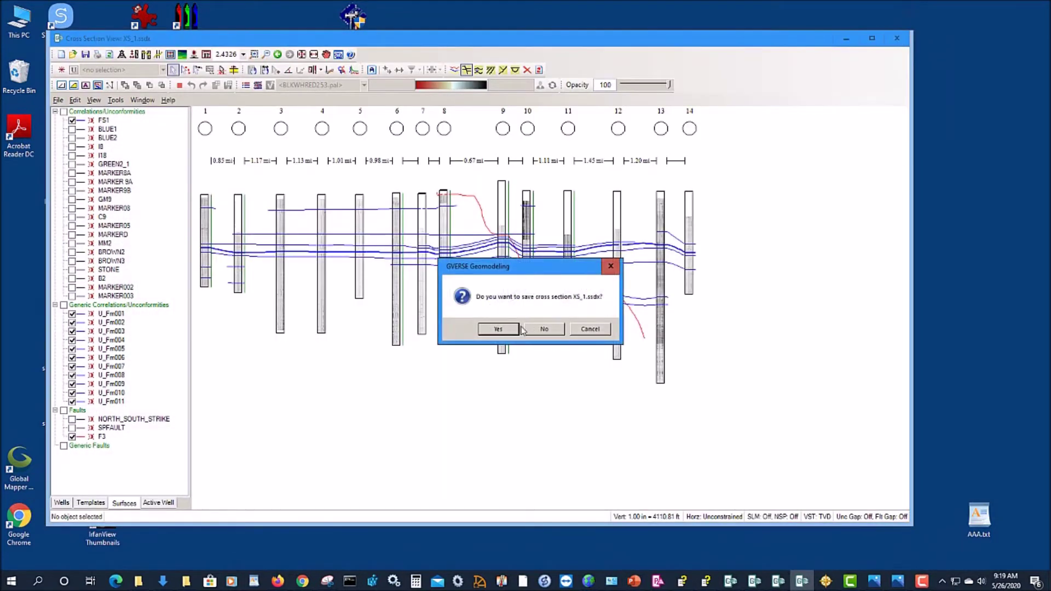
click(499, 329)
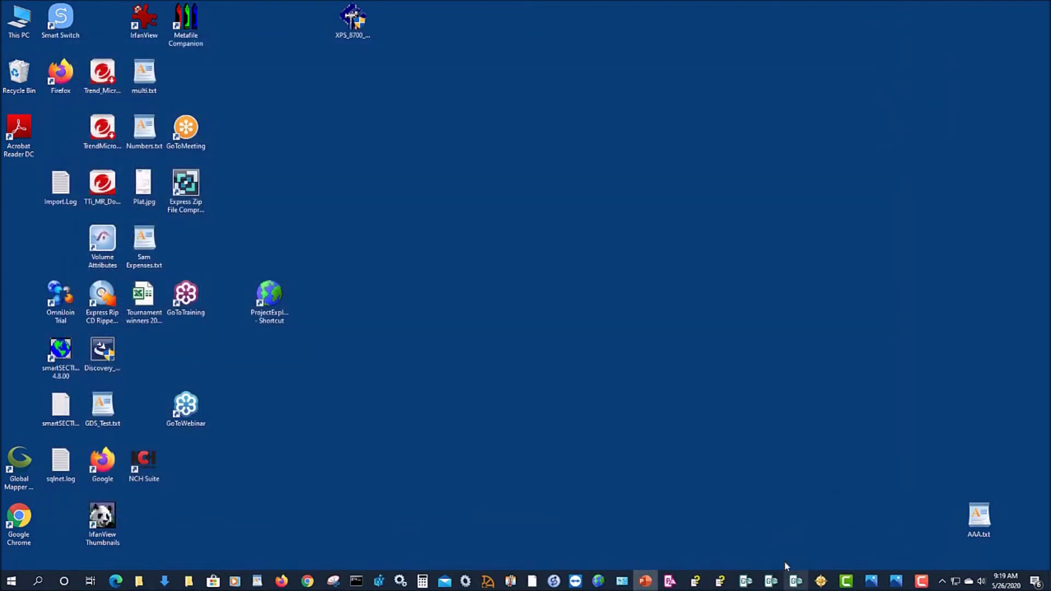
Bring up the Second Demo Section.ssdx cross section and close it without saving.
click(791, 579)
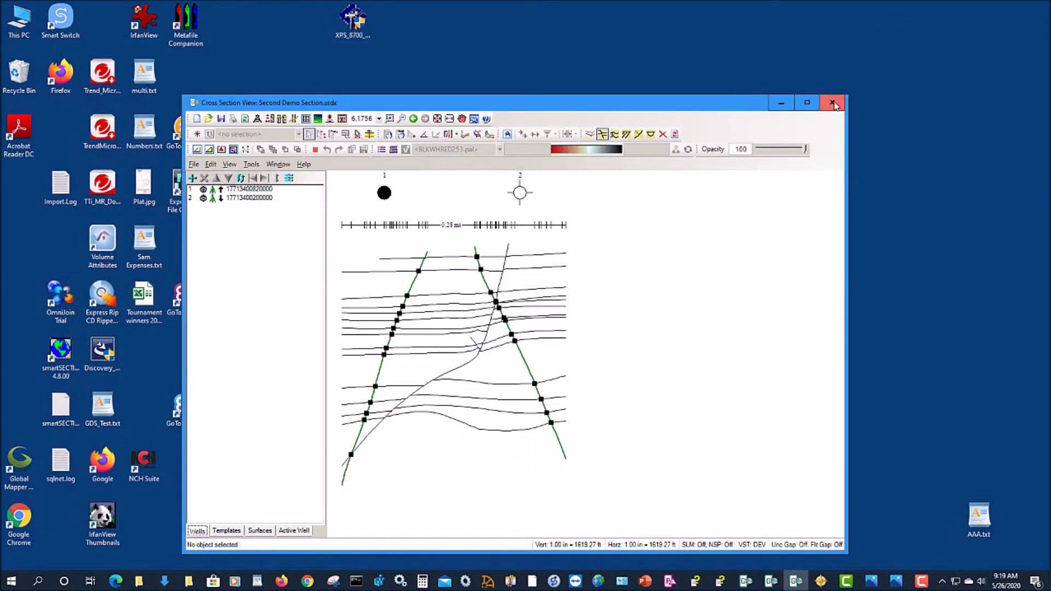
click(832, 104)
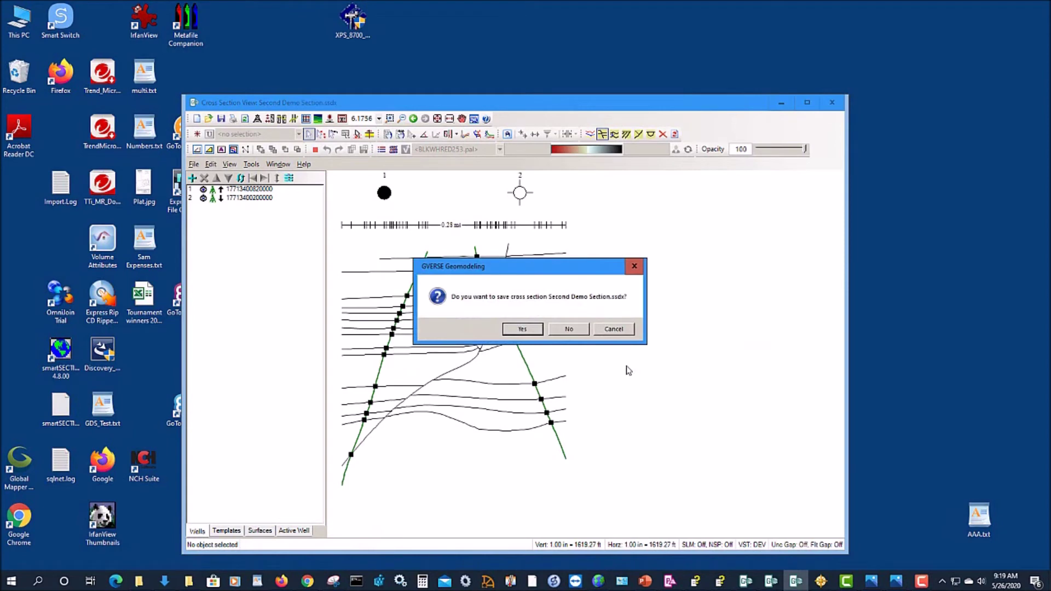
click(570, 329)
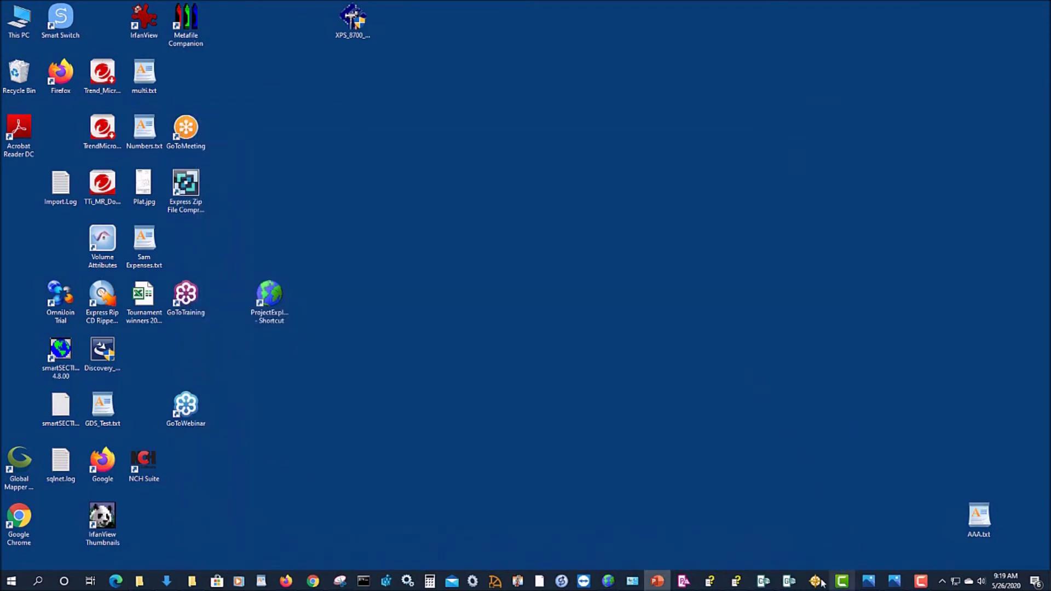
Bring up the South Pelto Demo Well-to-Well.ssdx cross section and close it.
click(820, 582)
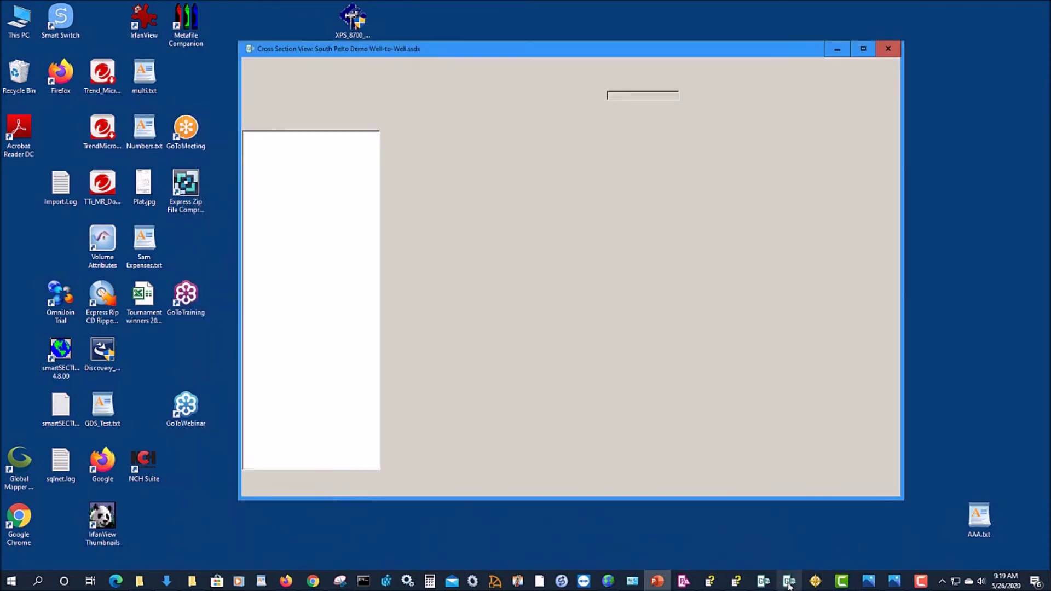
click(887, 49)
click(509, 329)
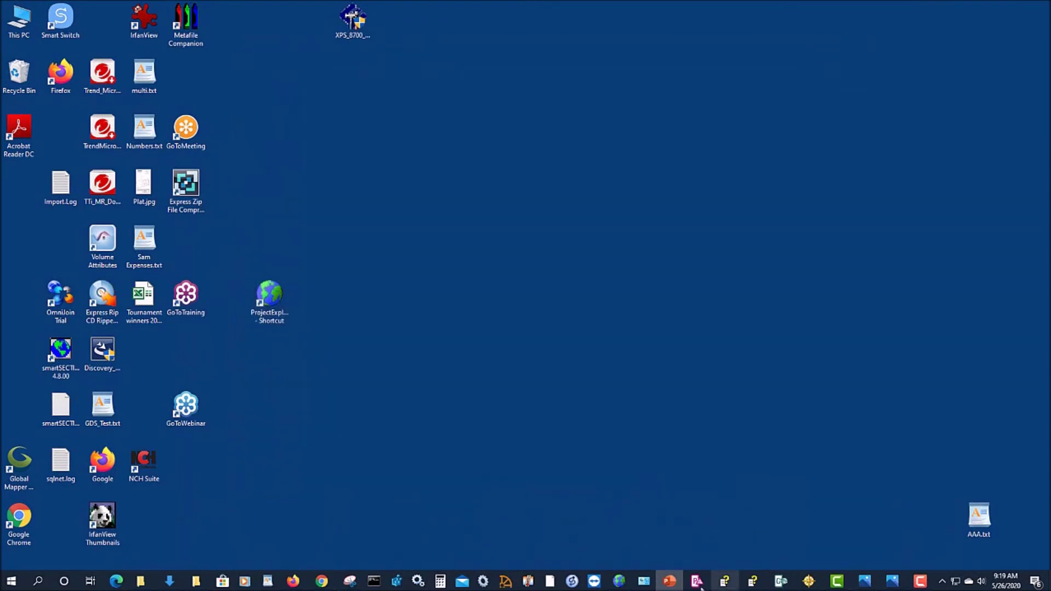
Switch to ProjectExplorer and activate the 3D Survey Area of the Sacramento Basin Geology Tutorial (2019.2.2) project.
click(619, 581)
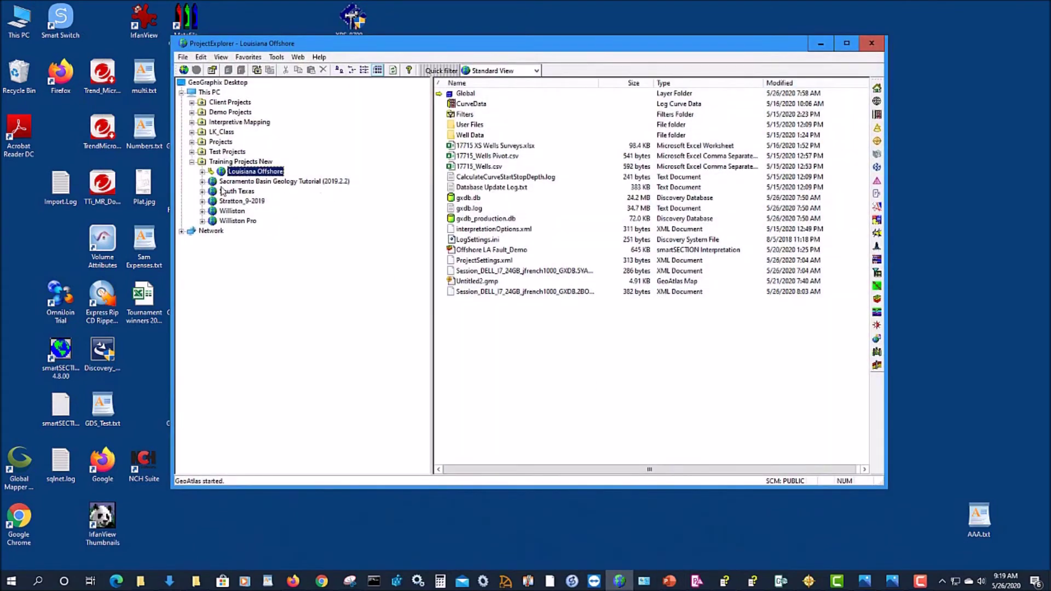
click(202, 181)
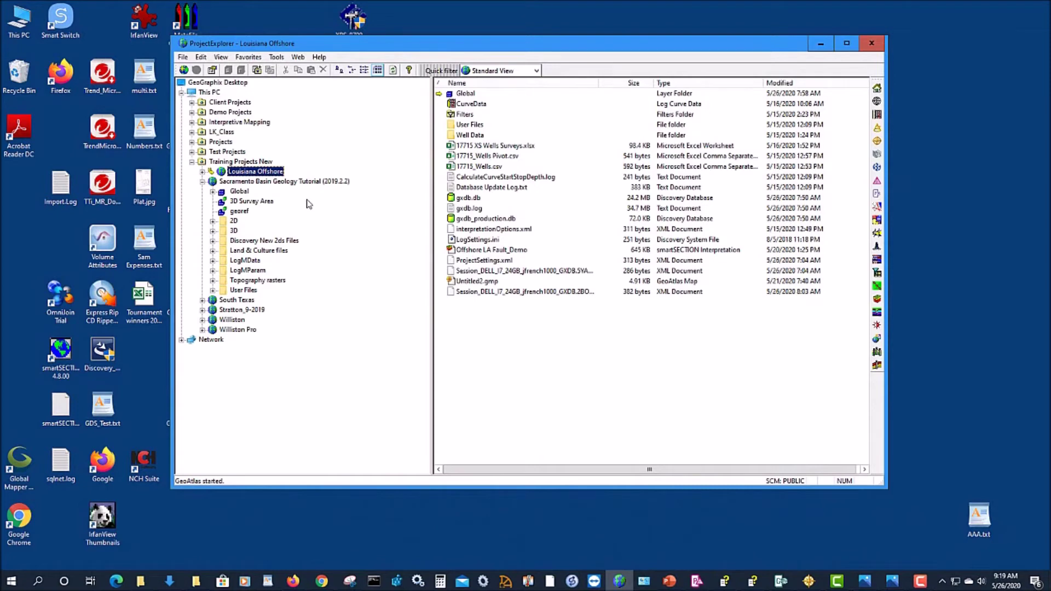
click(253, 201)
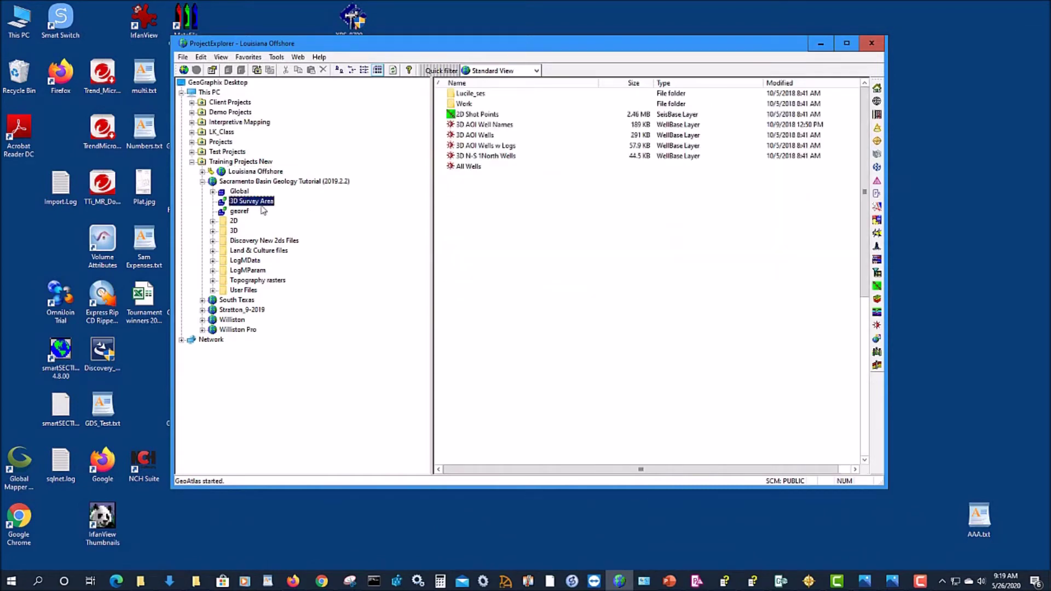
right_click(262, 201)
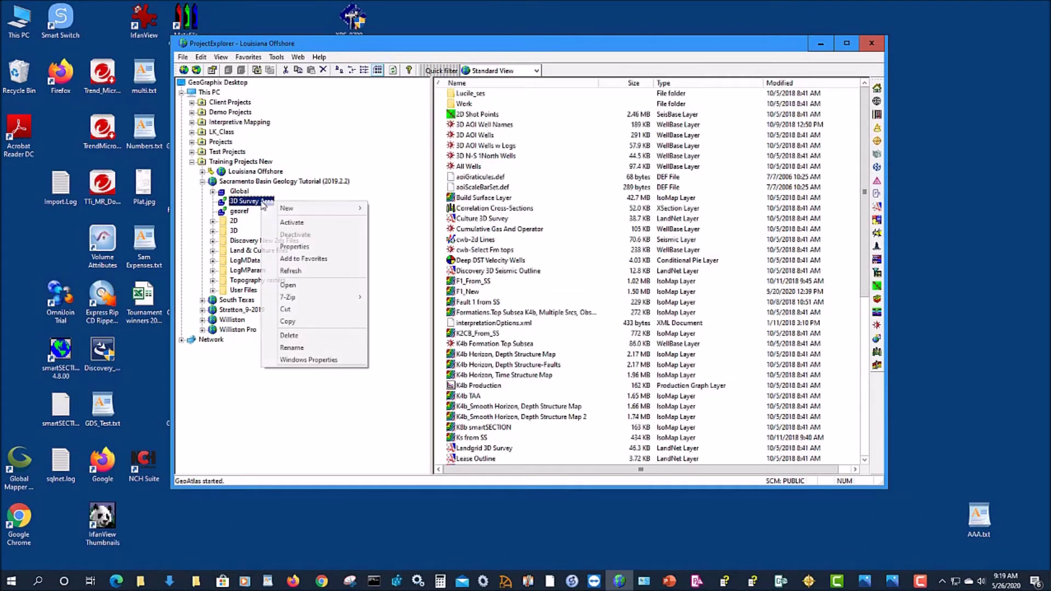
click(293, 223)
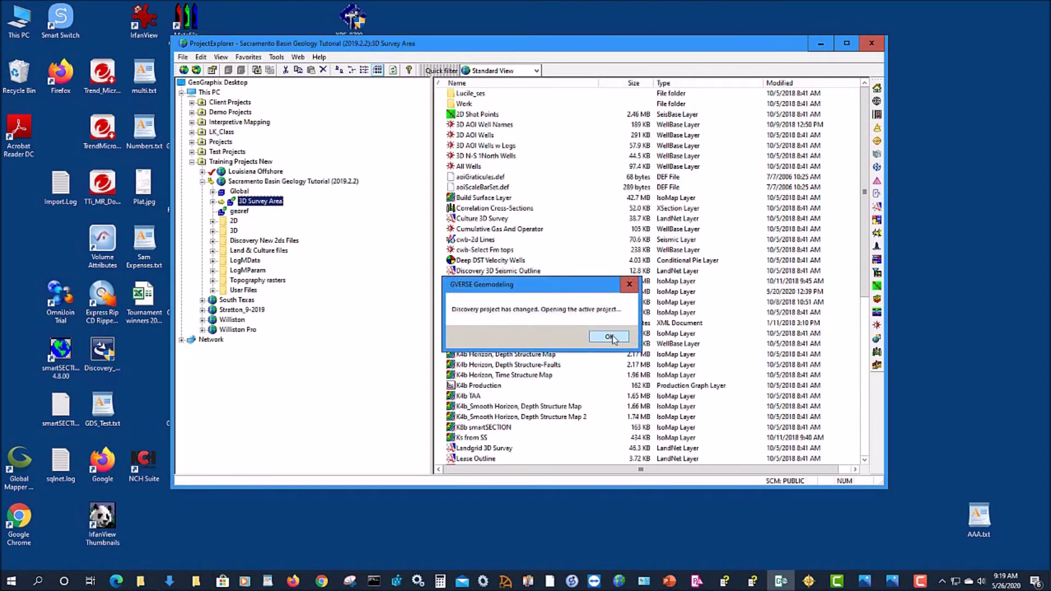
Accept the switch to the active project and open its smartSECTION Tutorial interpretation.
click(612, 339)
click(507, 341)
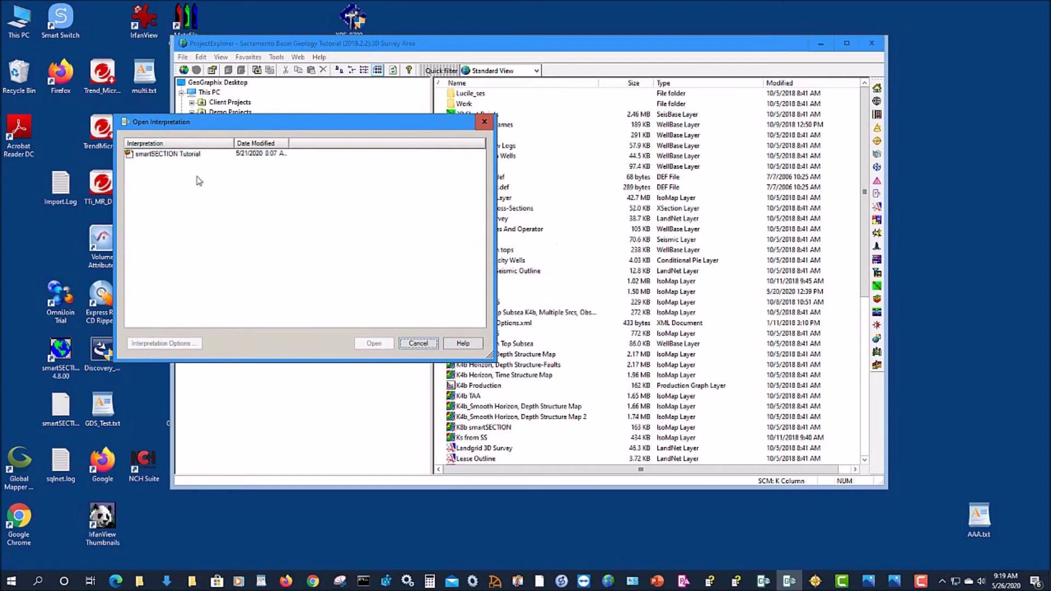
click(183, 158)
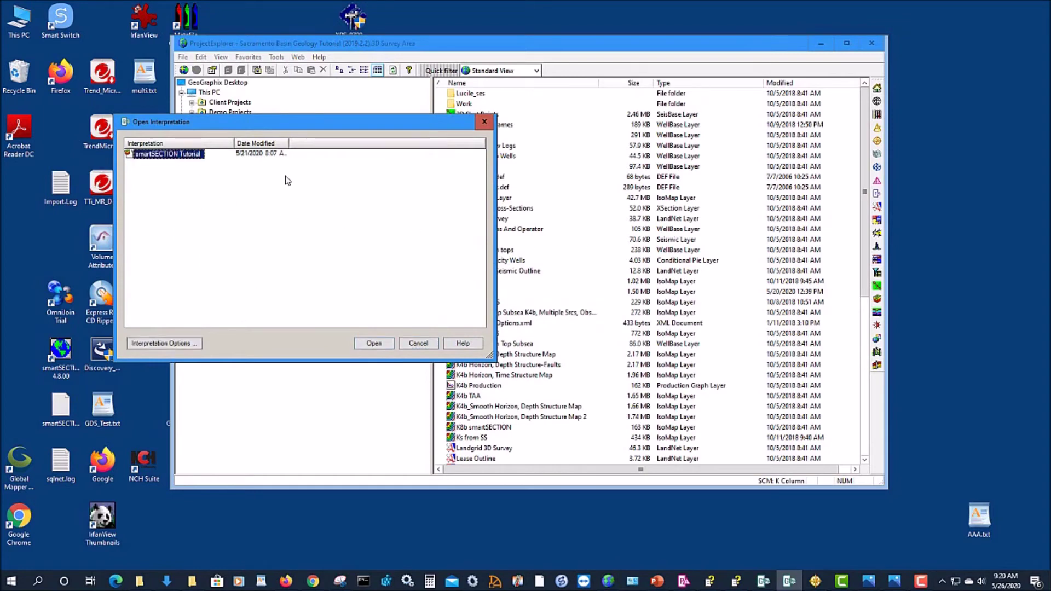
click(373, 343)
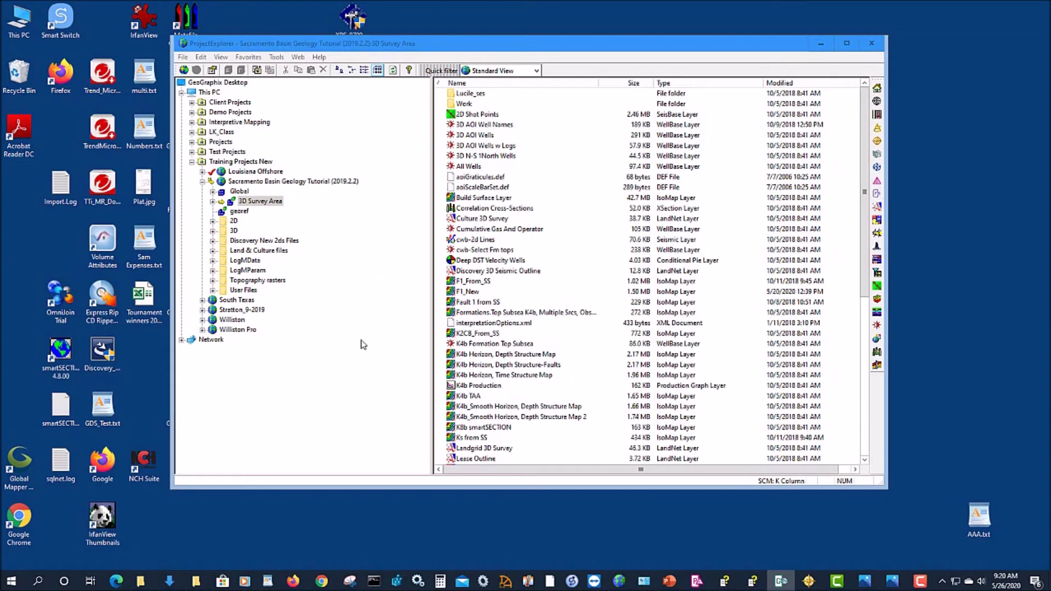
Switch to GeoAtlas and save the changes to the Untitled2.gmp map.
click(809, 582)
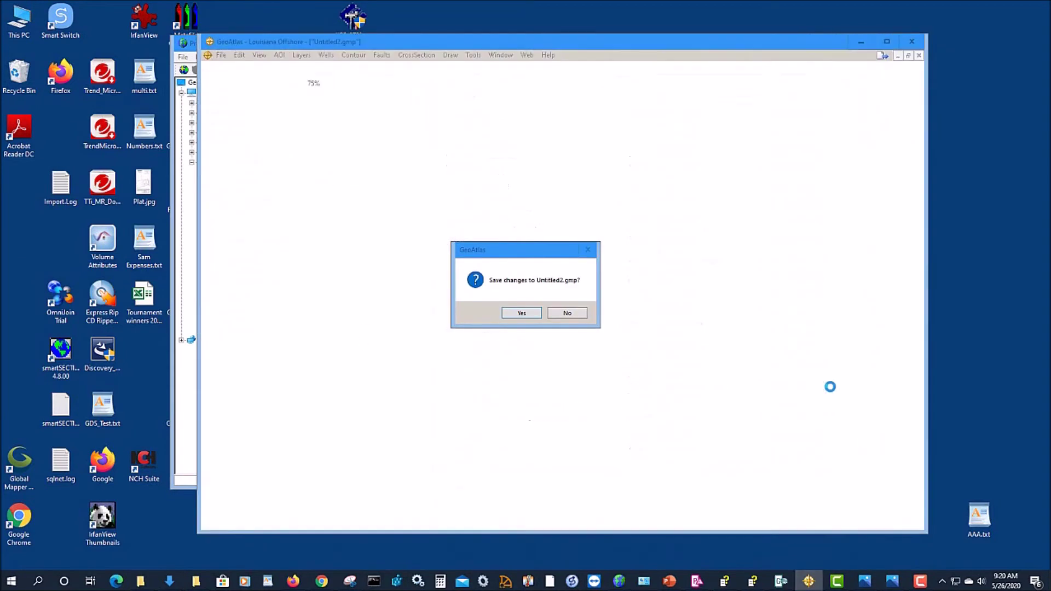
click(521, 312)
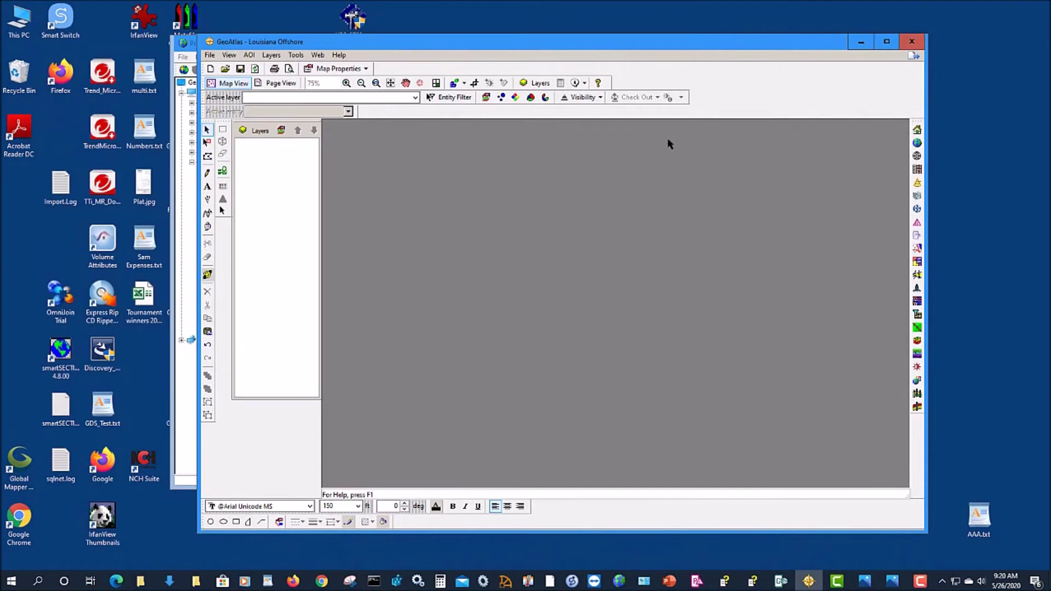
click(187, 278)
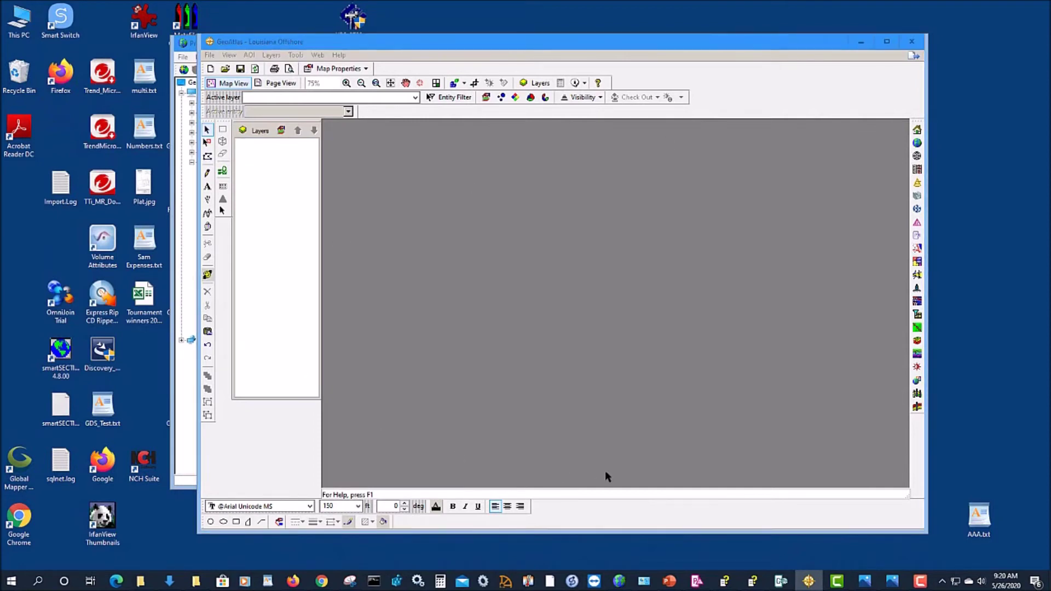
In ProjectExplorer, select Louisiana Offshore and reselect the 3D Survey Area, then minimize ProjectExplorer and reposition the GeoAtlas window.
click(785, 581)
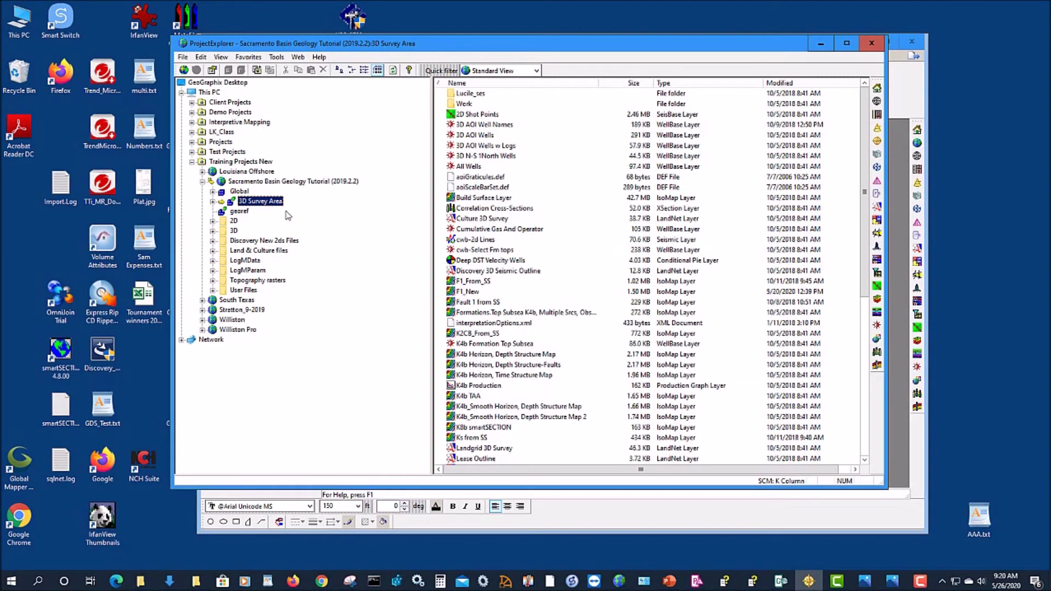
click(244, 171)
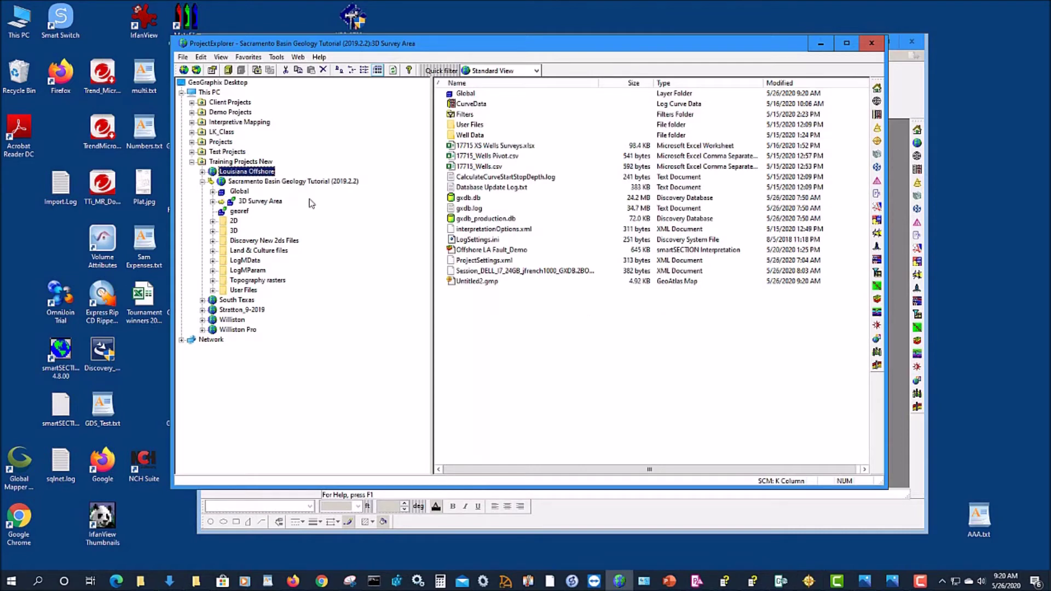
click(278, 202)
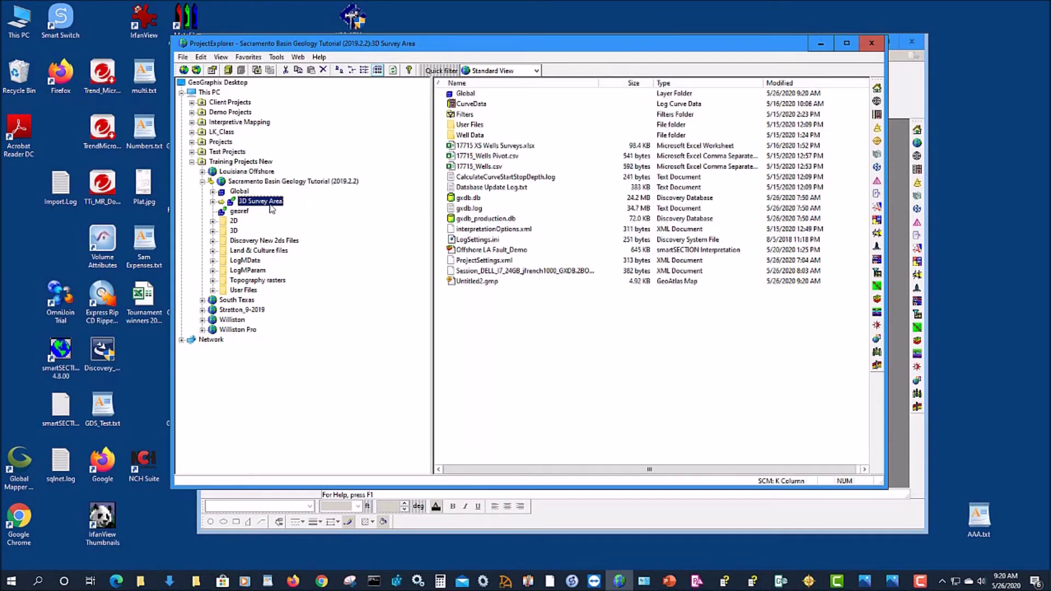
click(821, 44)
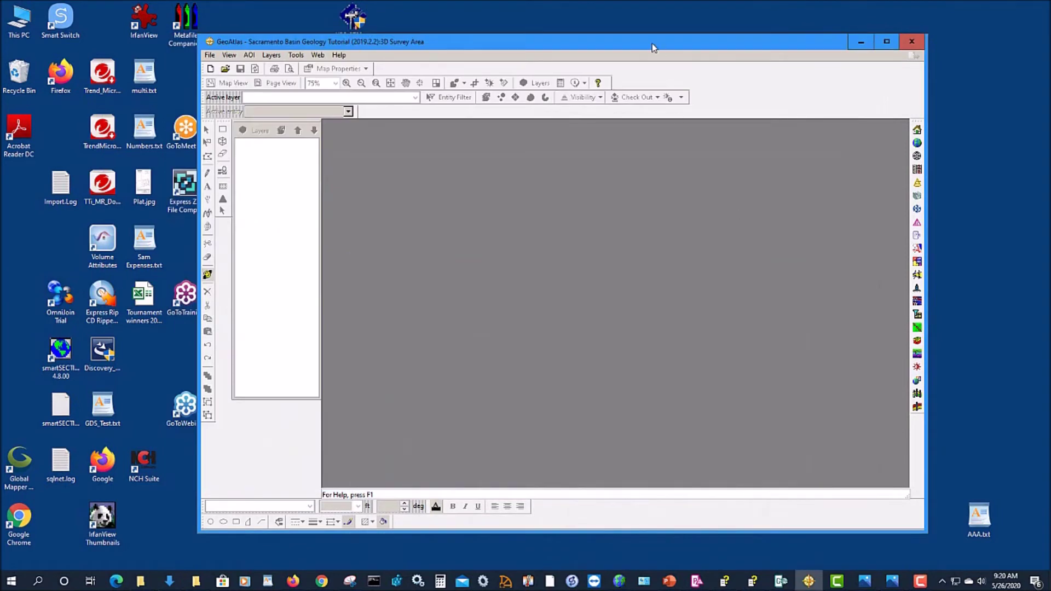
drag(652, 44, 676, 57)
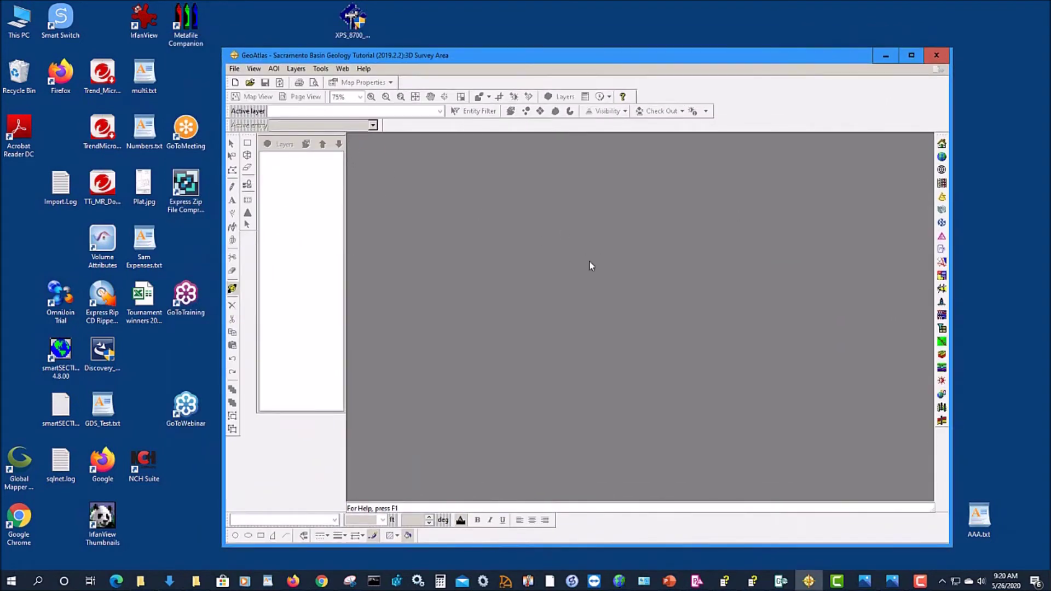
Switch to the GVERSE Geomodeling window, reposition it, and bring the list of faults into view.
click(780, 580)
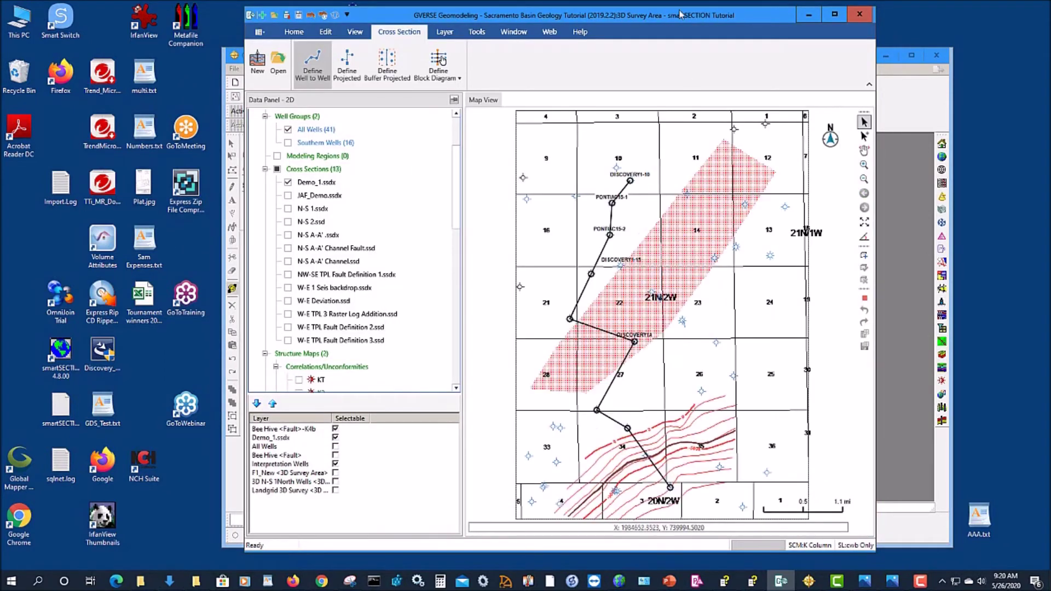
drag(674, 22, 641, 22)
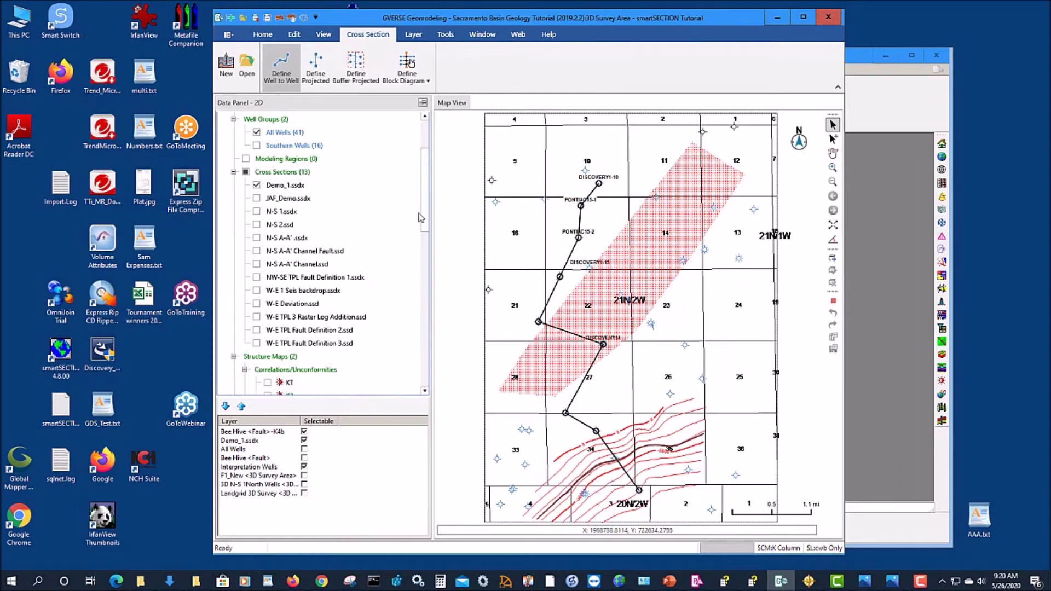
drag(425, 216, 432, 331)
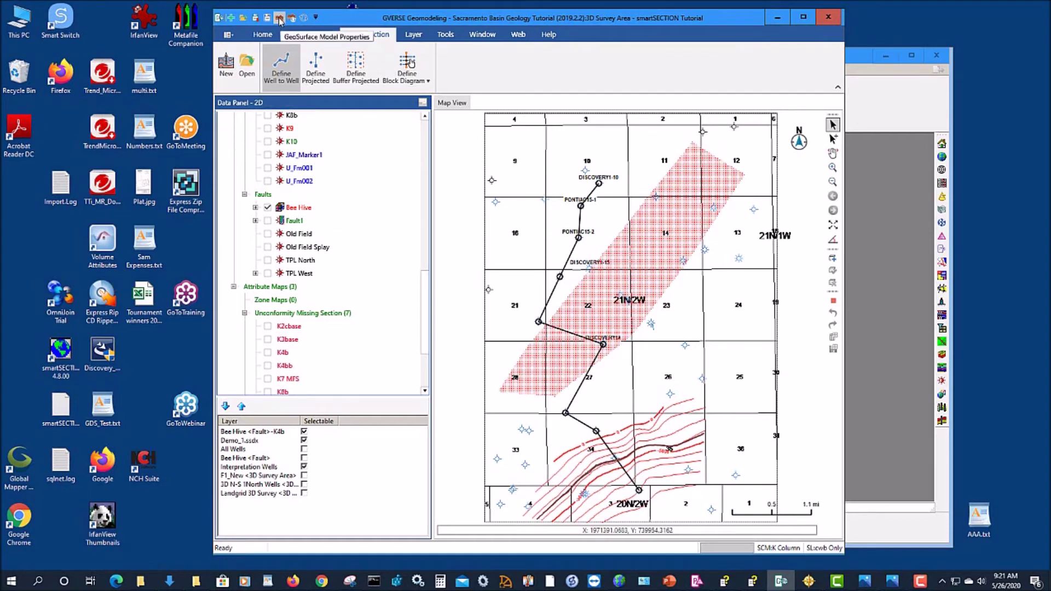
Review the Bee Hive fault's source settings in the GeoSurface Model Properties and leave without applying changes.
click(316, 19)
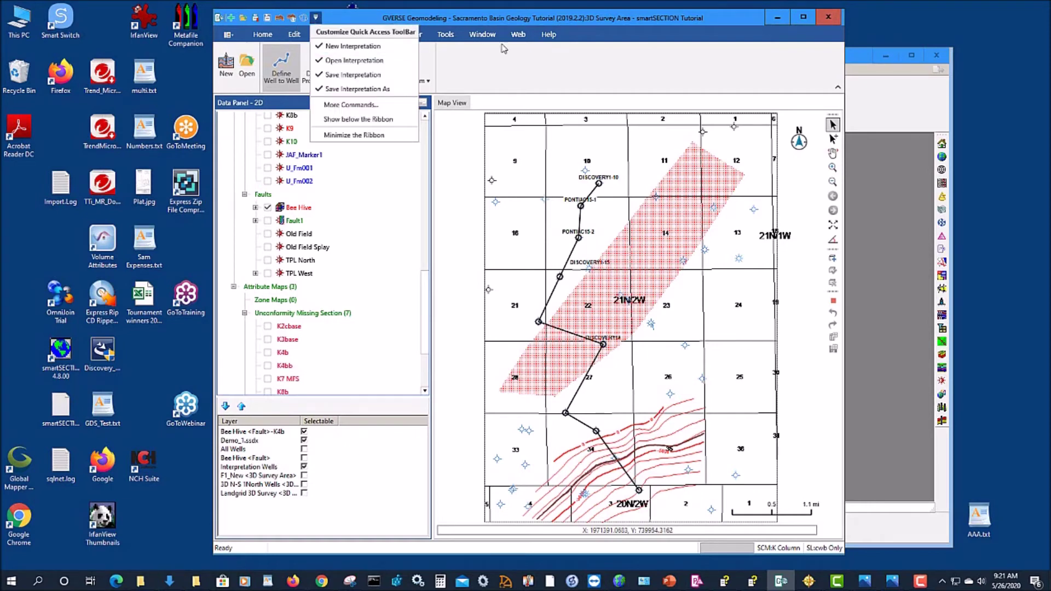
click(316, 19)
click(268, 38)
scroll(268, 38, down, 3)
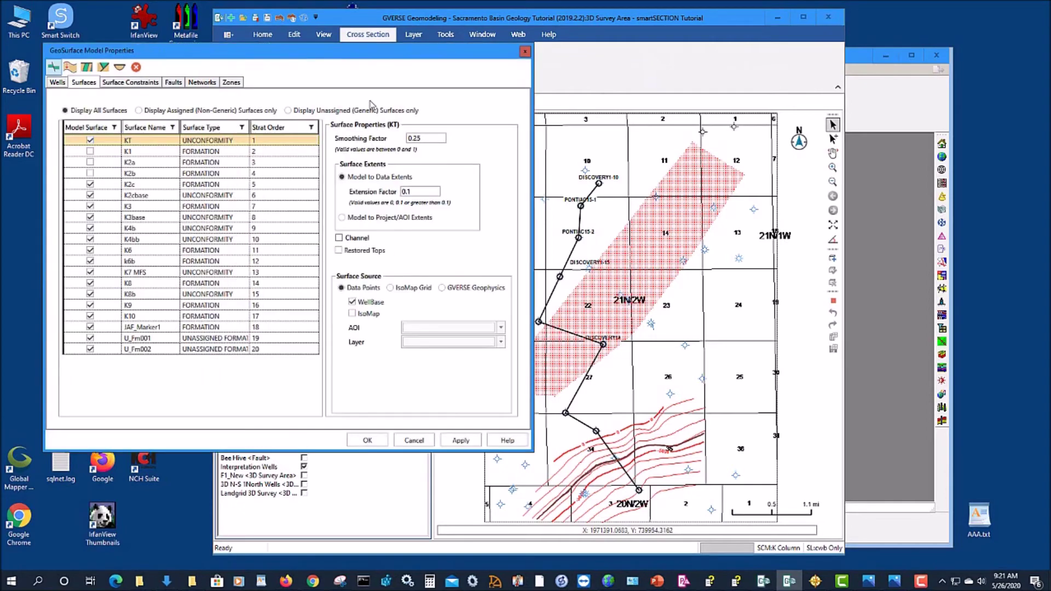
drag(391, 52, 655, 75)
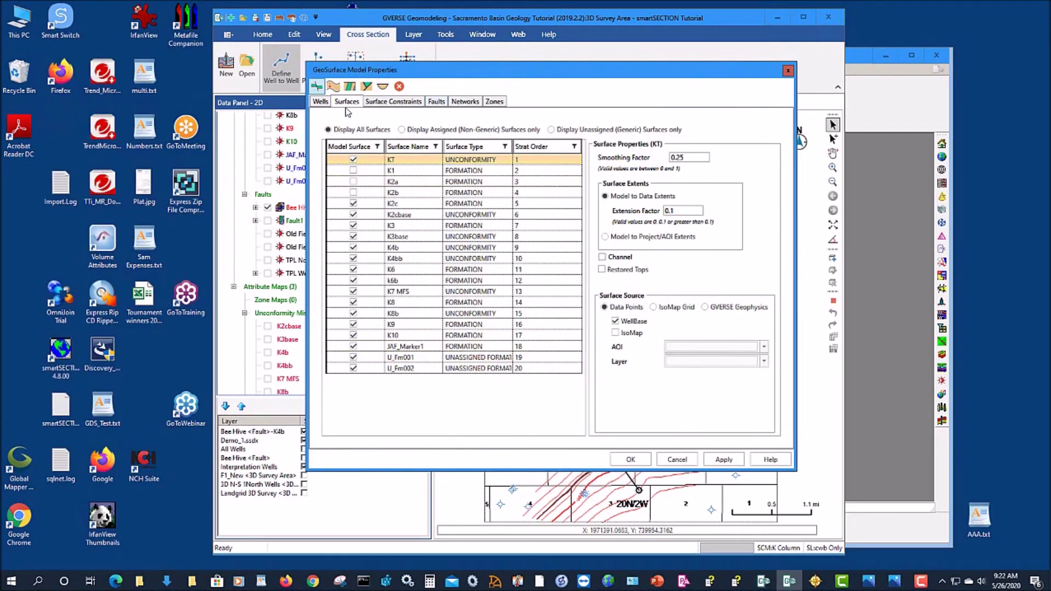
click(436, 102)
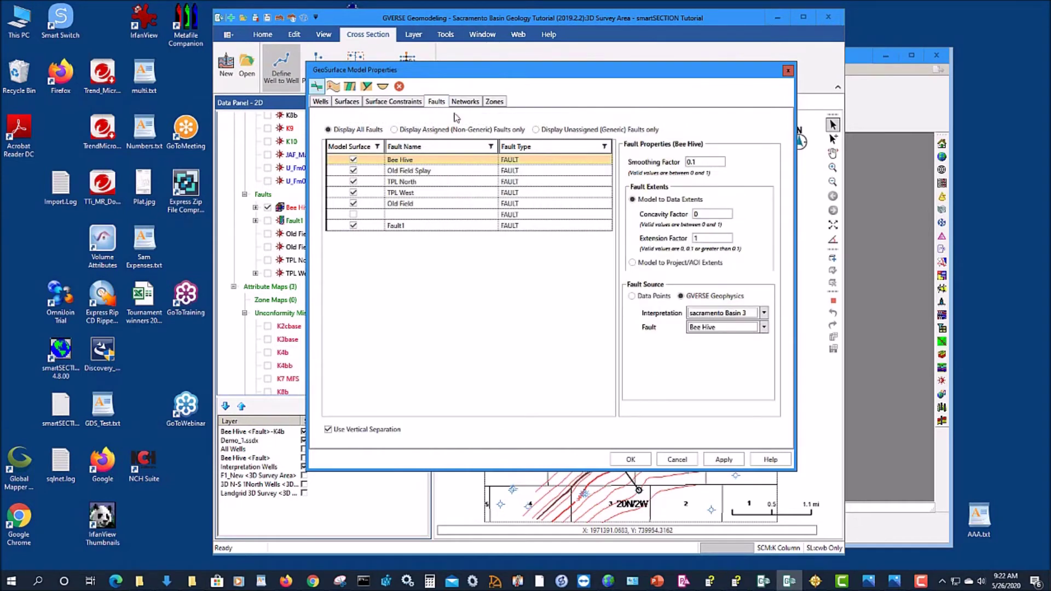
click(404, 161)
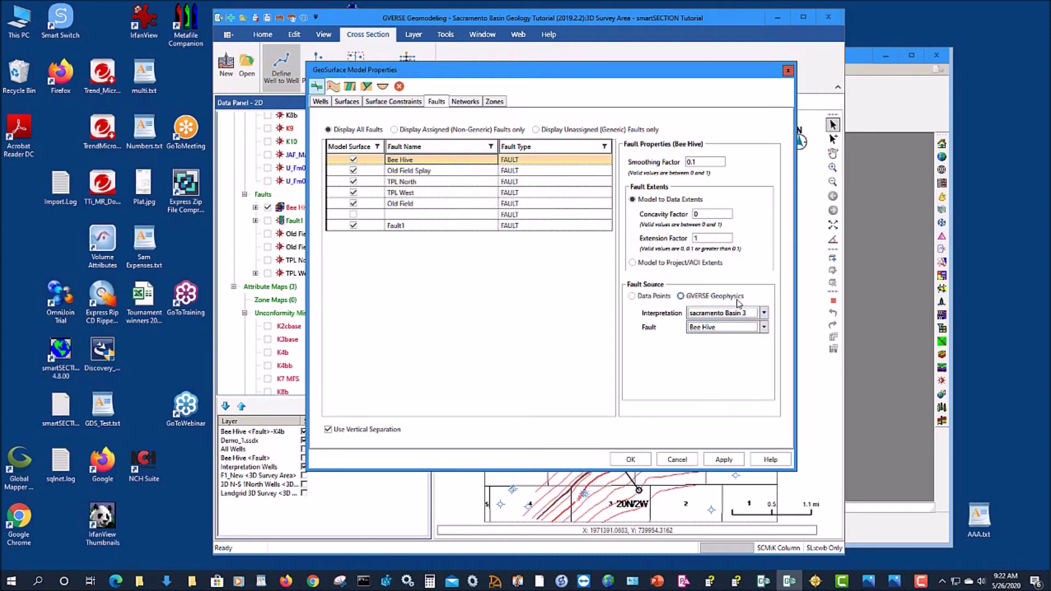
click(680, 296)
click(678, 460)
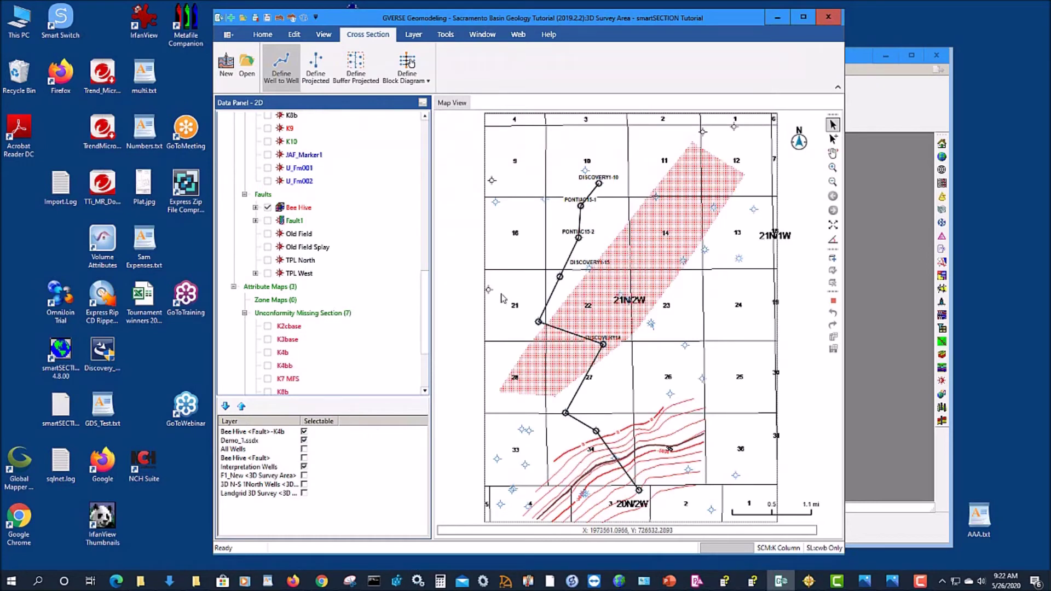
Open the Demo_1.ssdx cross section and enlarge its window.
drag(428, 313, 446, 156)
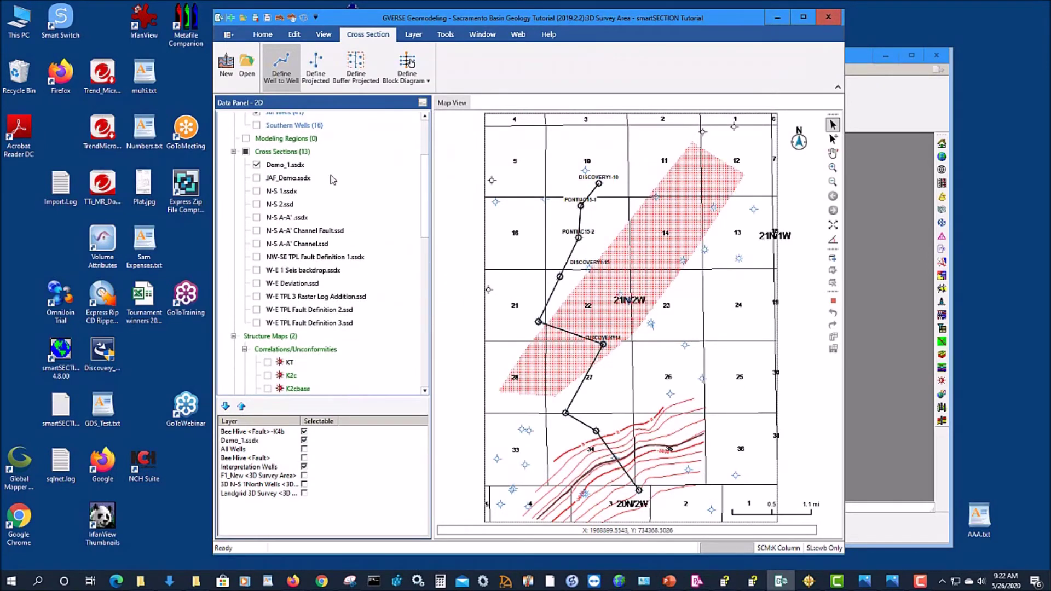
click(285, 166)
right_click(290, 169)
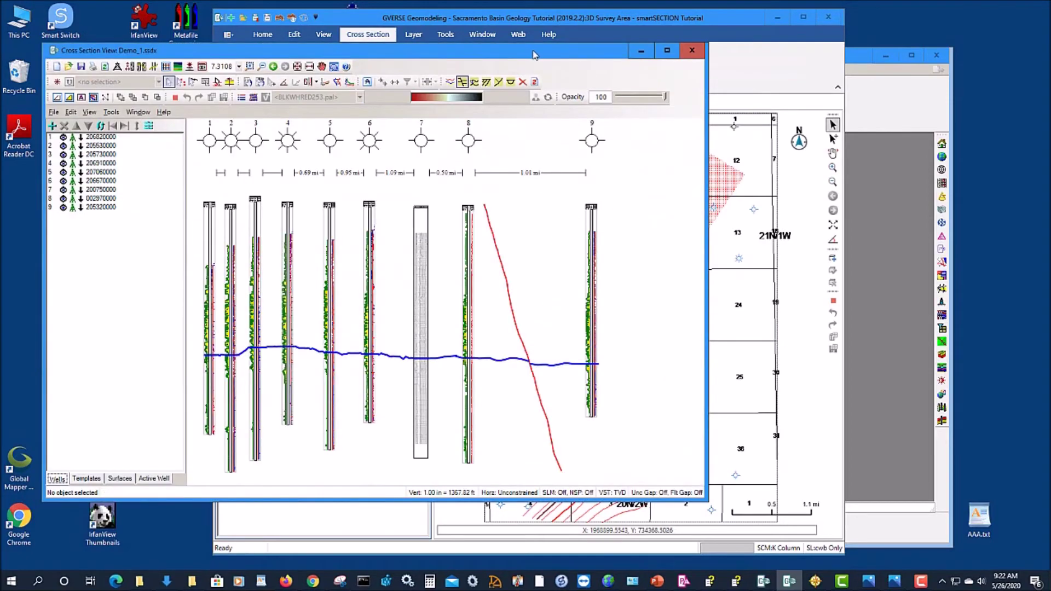
drag(534, 54, 646, 34)
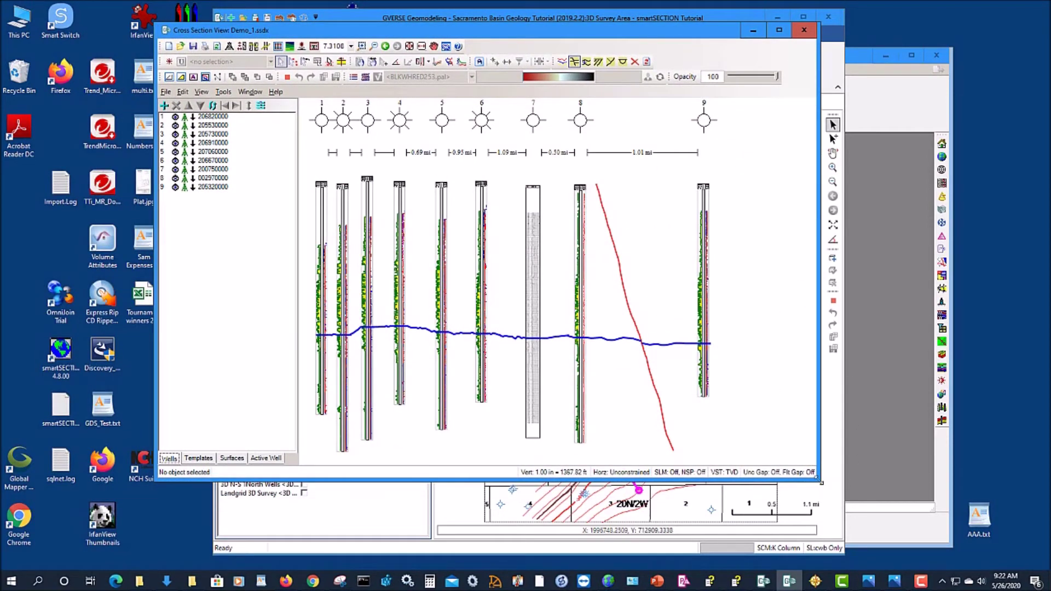
drag(818, 480, 903, 543)
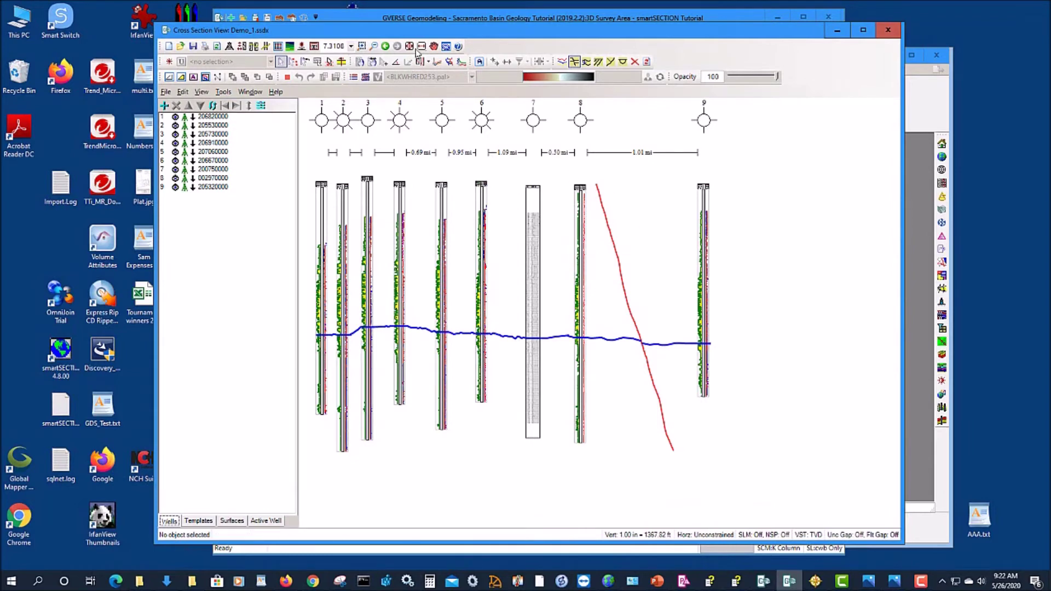
Zoom in on the cross section around the fault between wells 8 and 9, and highlight the K4b surface there.
click(361, 46)
drag(551, 267, 758, 432)
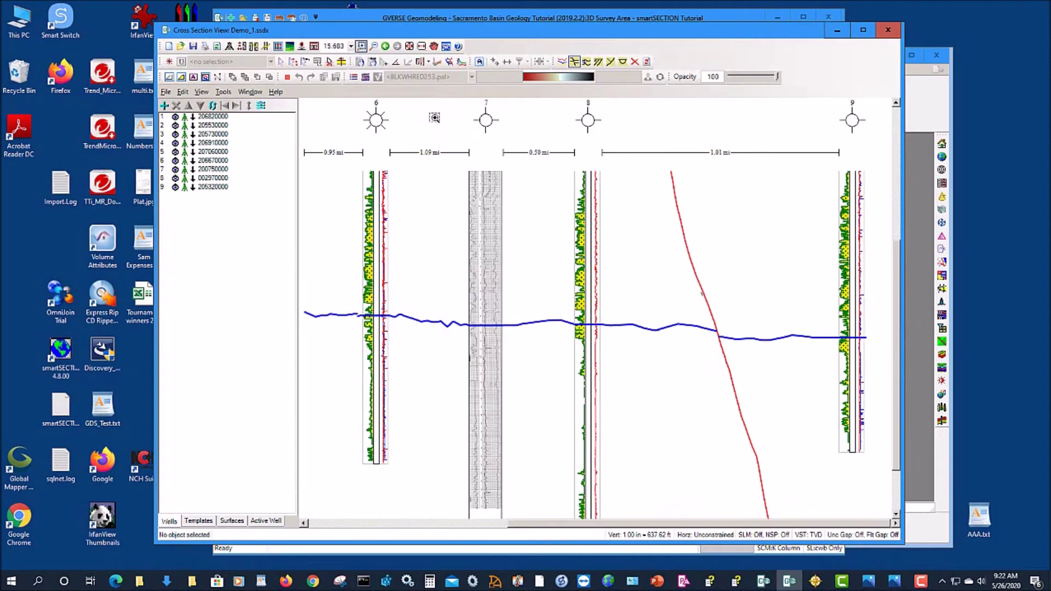
click(281, 61)
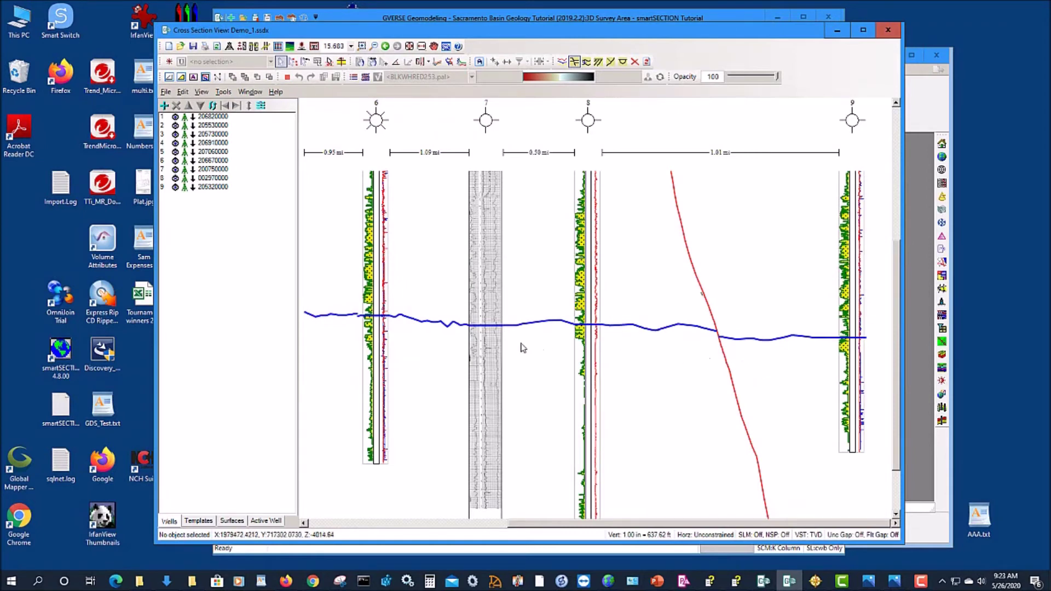
click(228, 523)
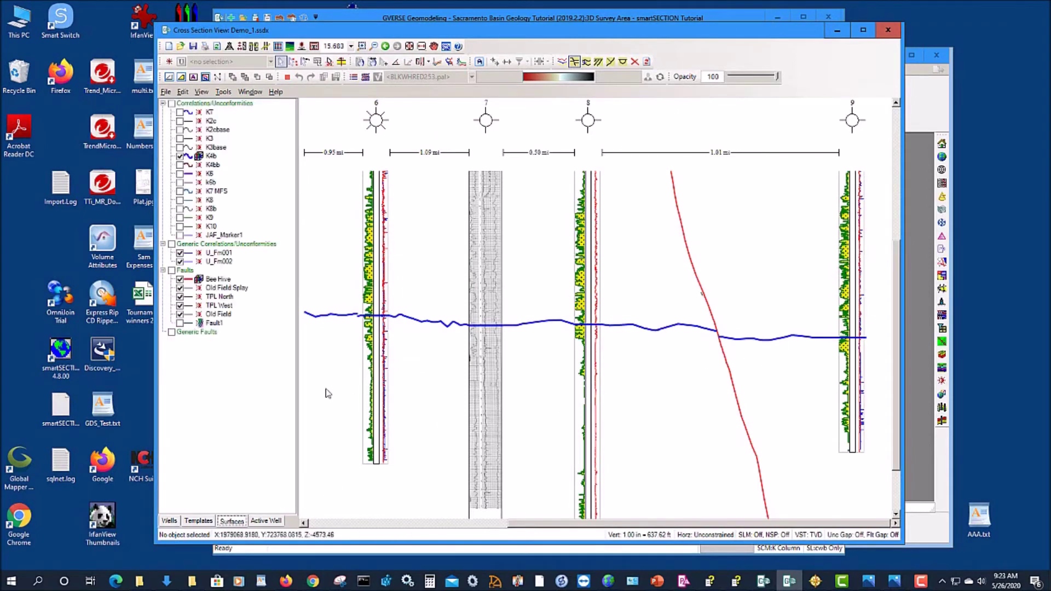
click(211, 158)
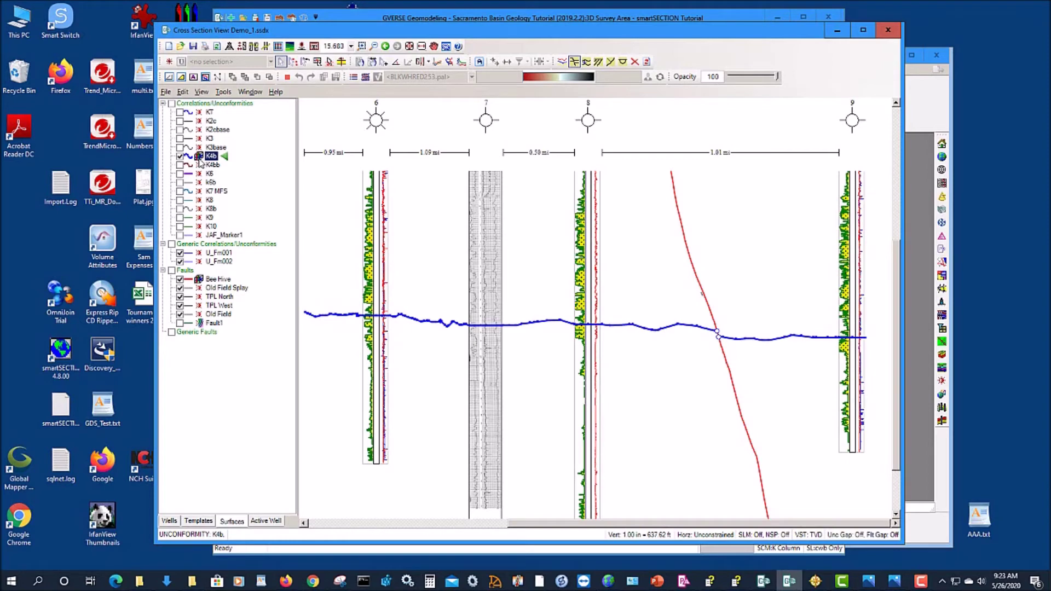
click(773, 389)
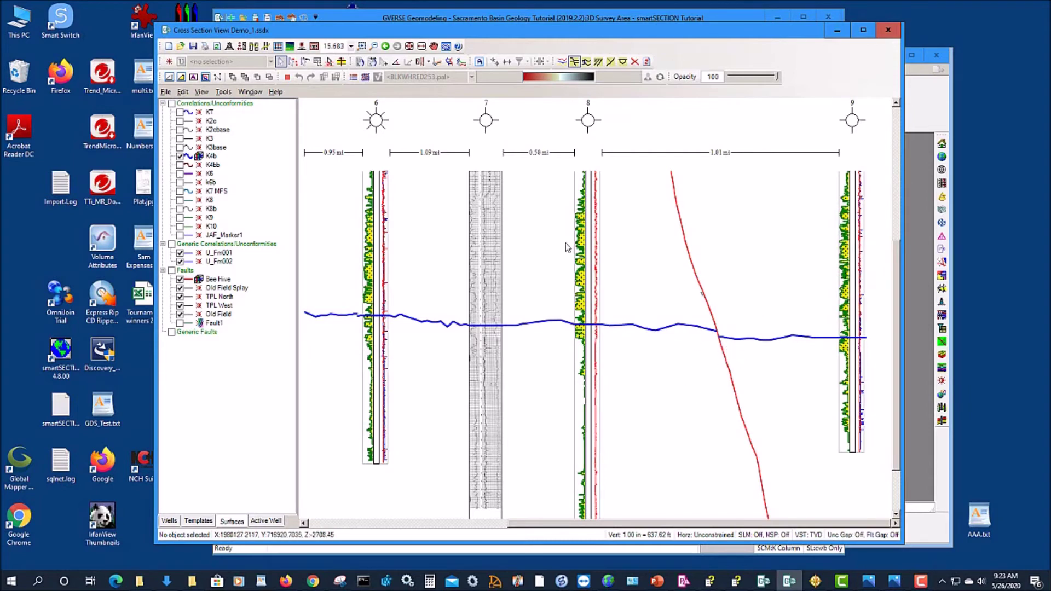
Return to the map view, display the K4b structure map to examine its contours, and hide it again.
click(446, 47)
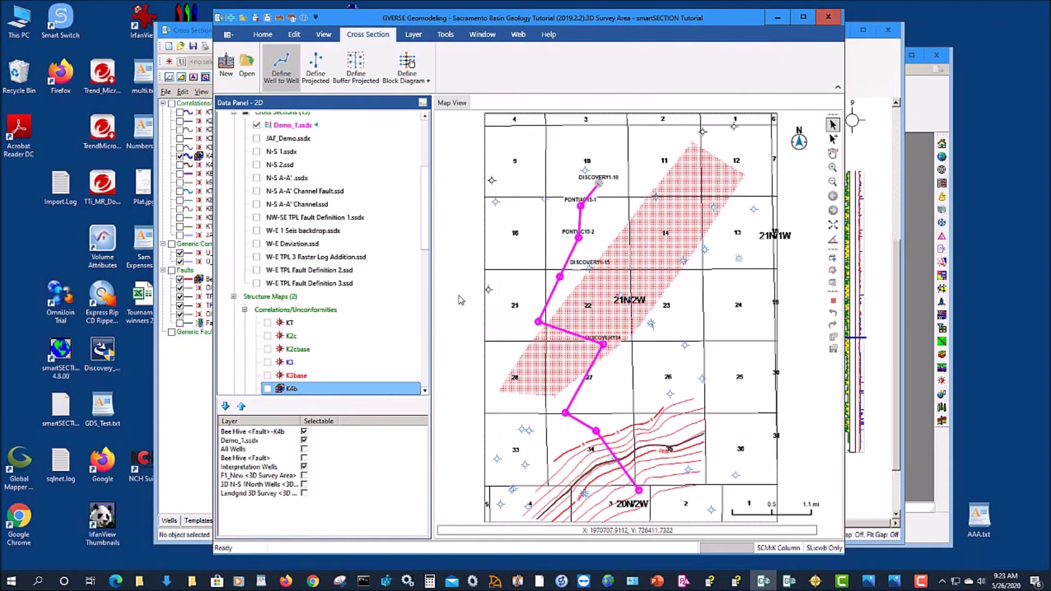
drag(426, 223, 430, 272)
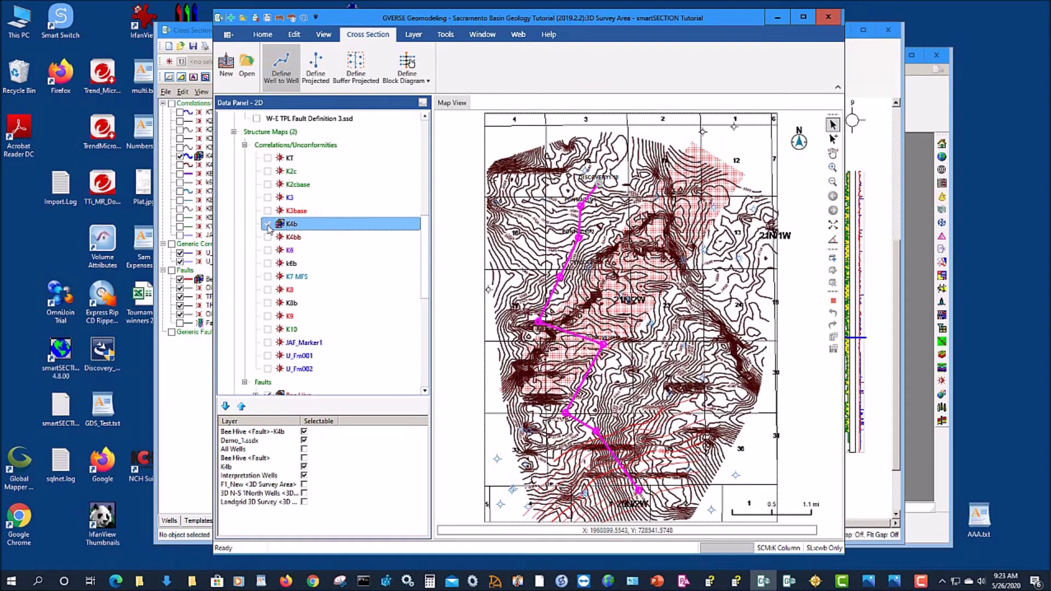
click(267, 224)
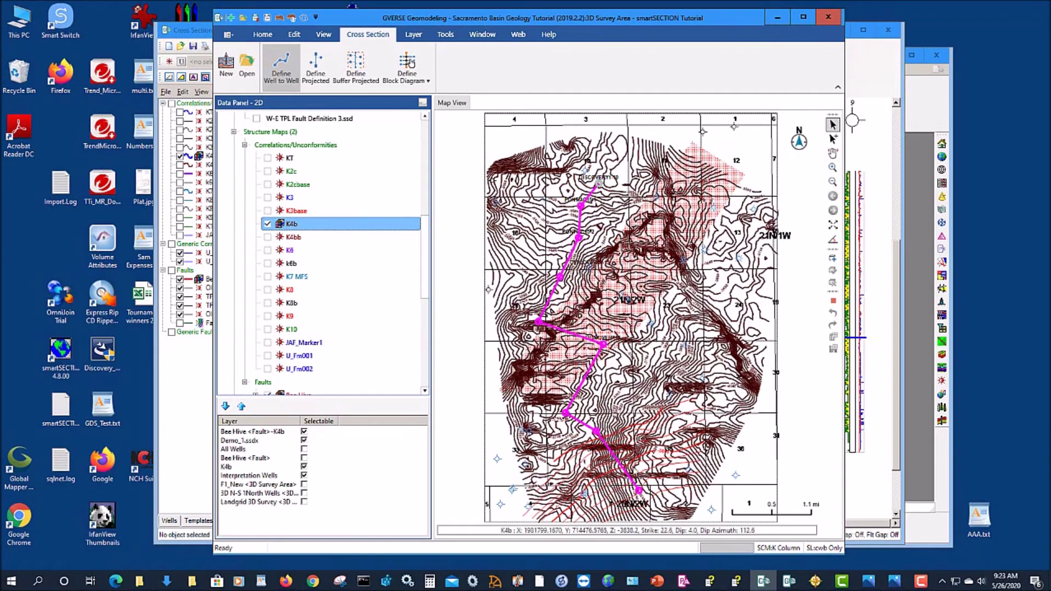
click(267, 224)
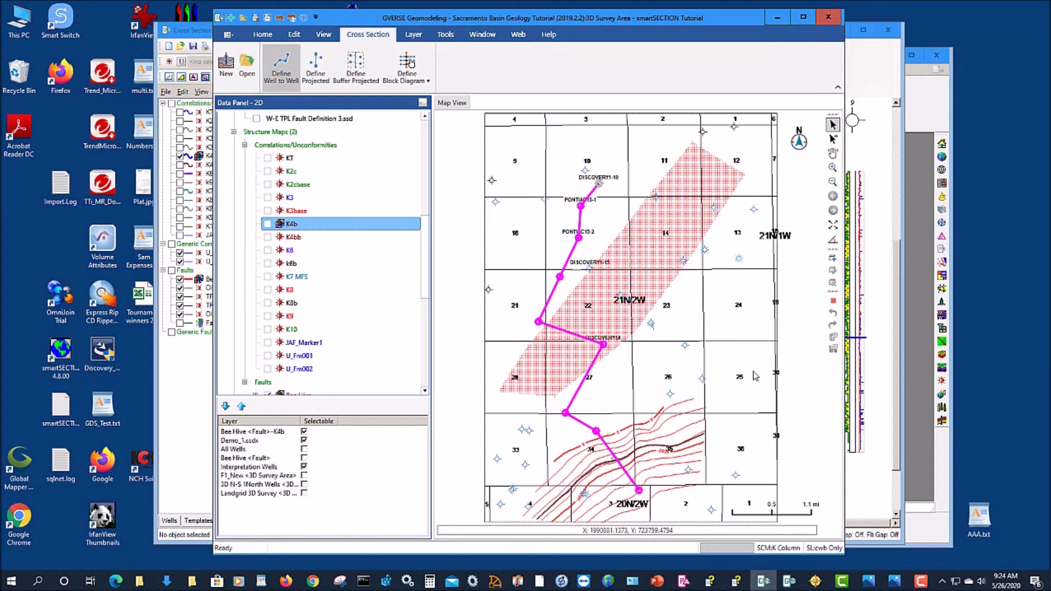
Zoom in on the map in section 34 where the Demo_1 section line crosses the Bee Hive fault's K4b gap.
click(832, 167)
drag(566, 428, 609, 471)
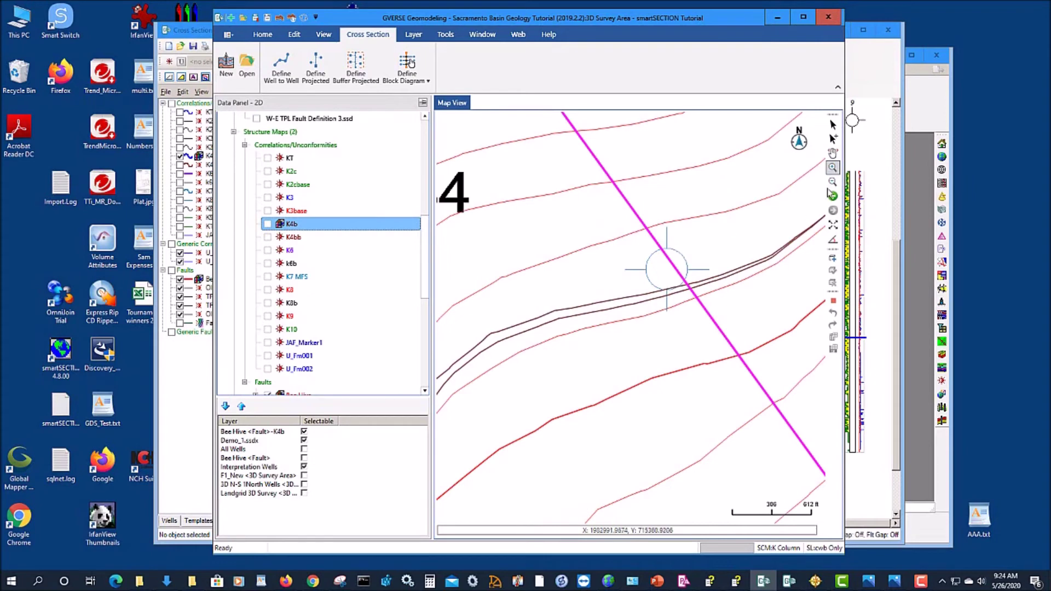
click(833, 124)
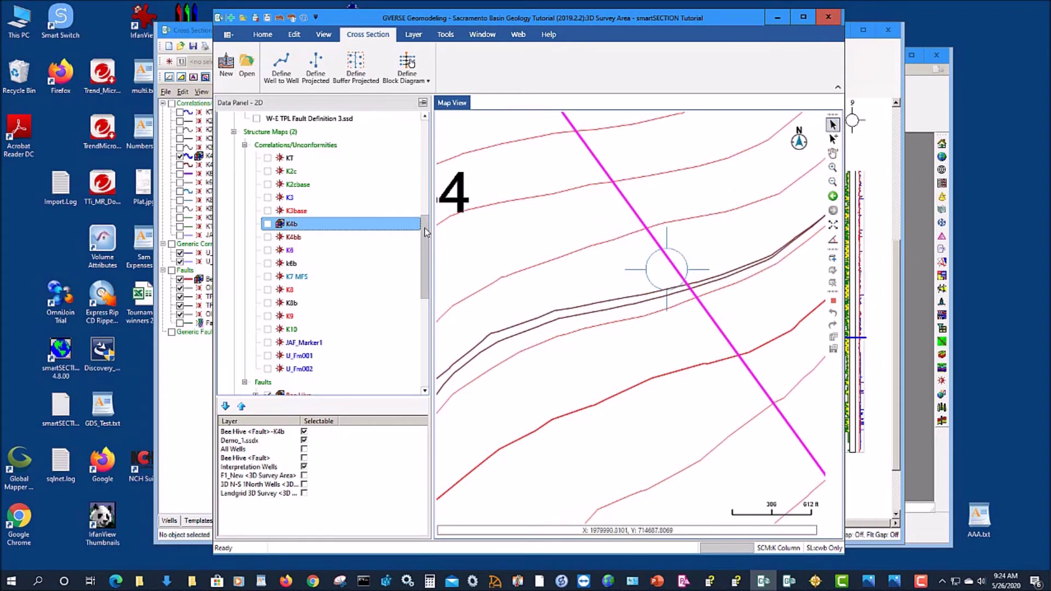
Expand the Bee Hive fault's Corr/Unc Intersections and toggle its K4b intersection off and back on in the map.
scroll(326, 224, down, 5)
click(293, 205)
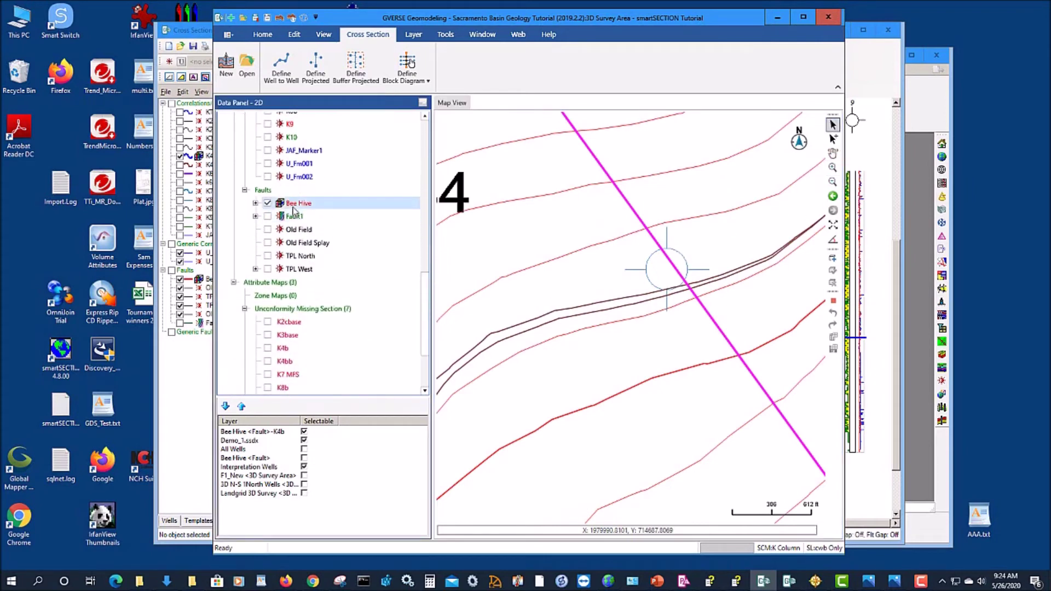
click(255, 203)
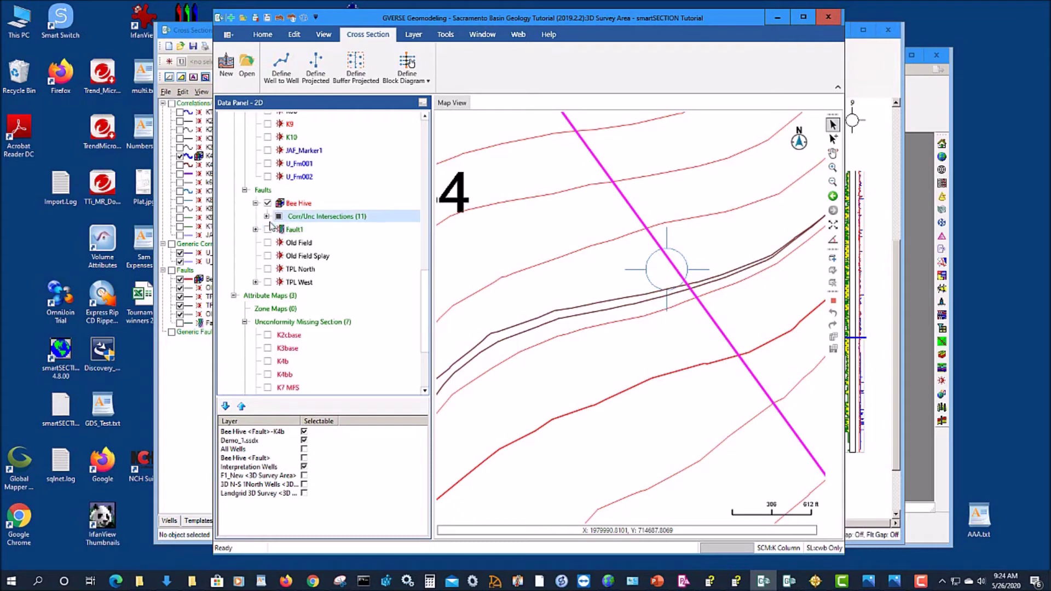
double_click(317, 216)
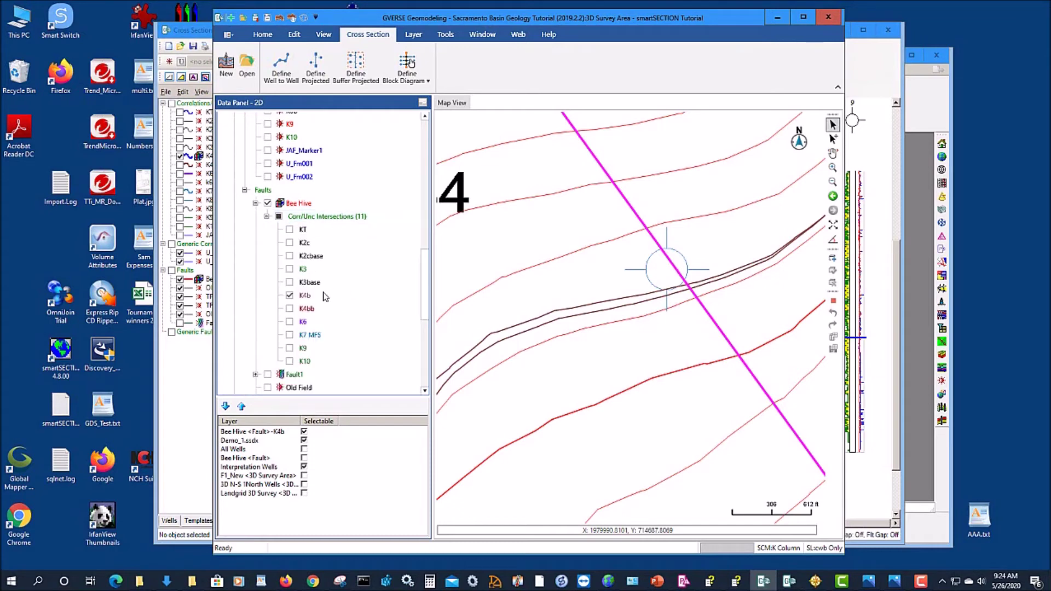
click(305, 297)
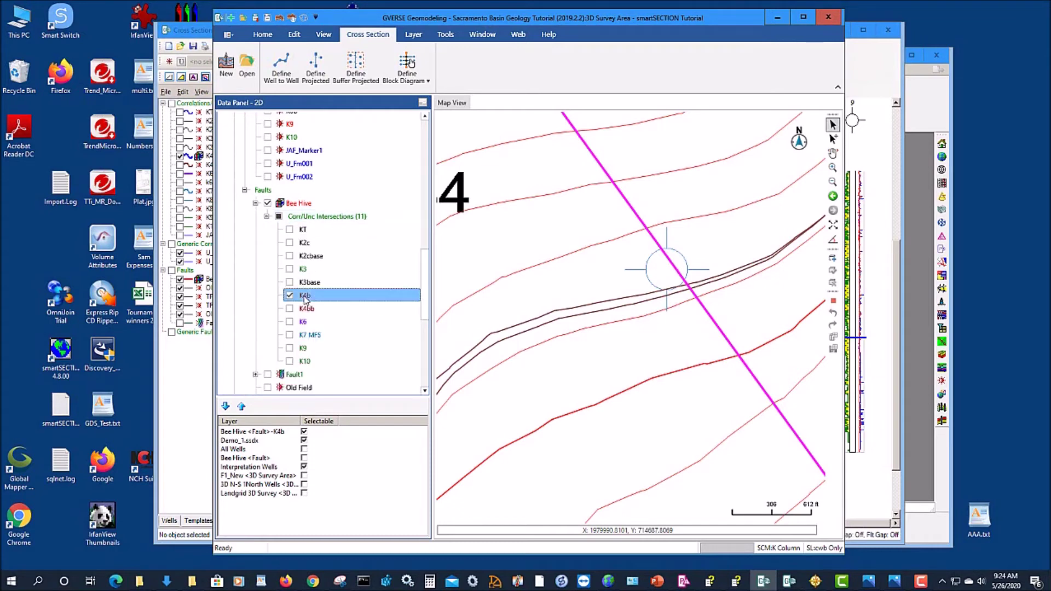
click(288, 296)
click(289, 296)
Fit the whole survey area in the map and select the GeoAtlas Layers group in the data tree.
click(832, 225)
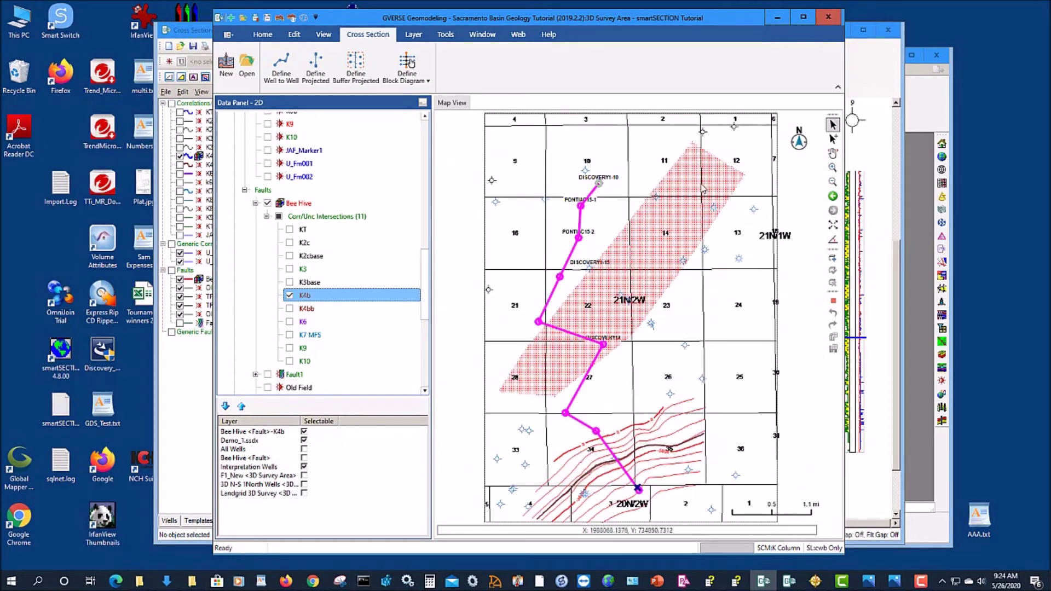
drag(426, 285, 432, 158)
click(289, 133)
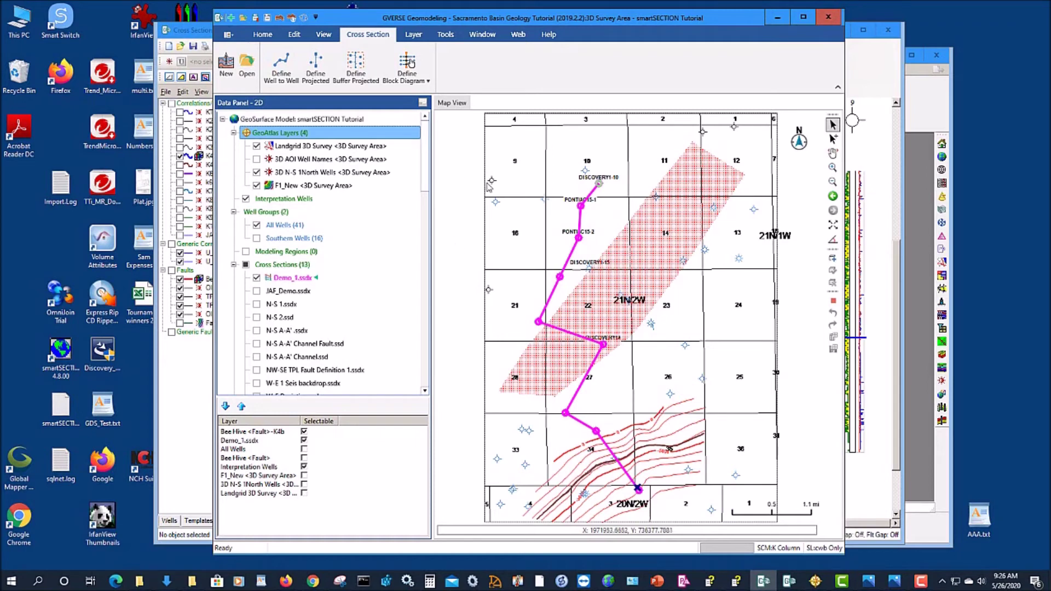
Switch to GeoAtlas and start a new IsoMap layer named Test, built as a surface from XYZ data.
click(815, 582)
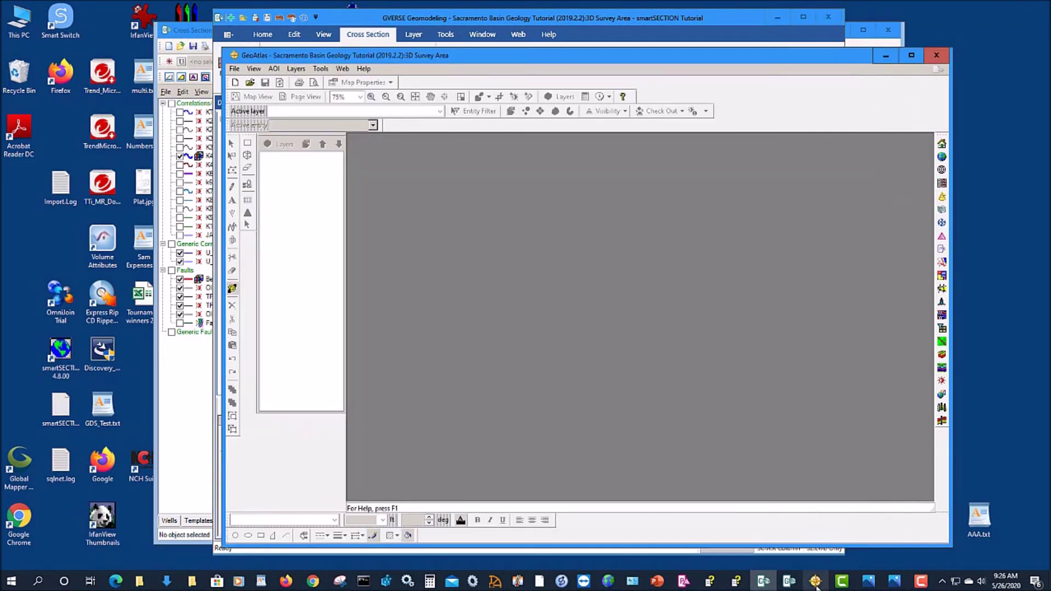
click(236, 69)
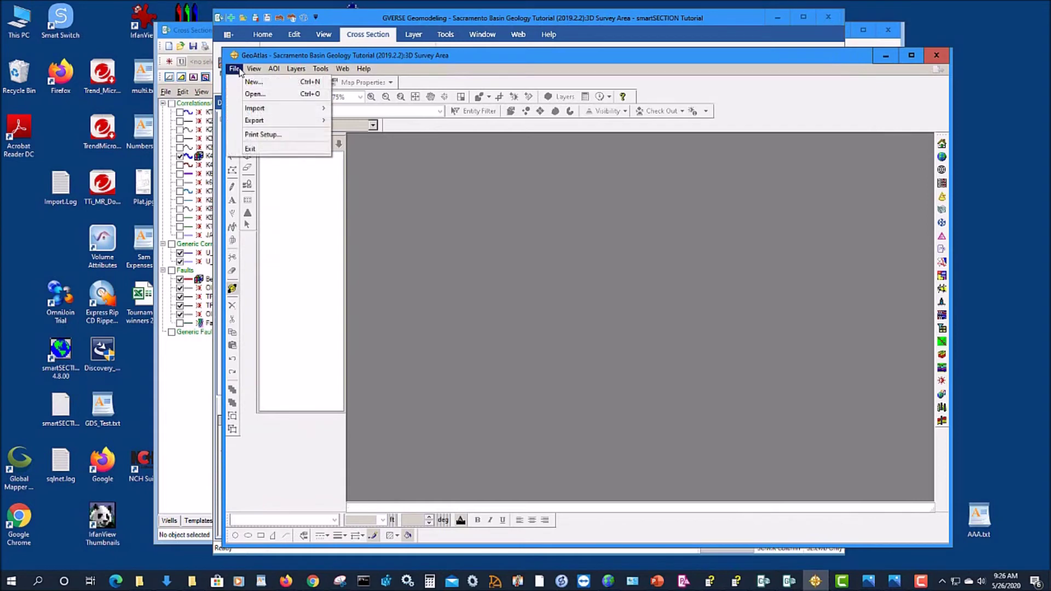
click(295, 69)
mouse_move(336, 83)
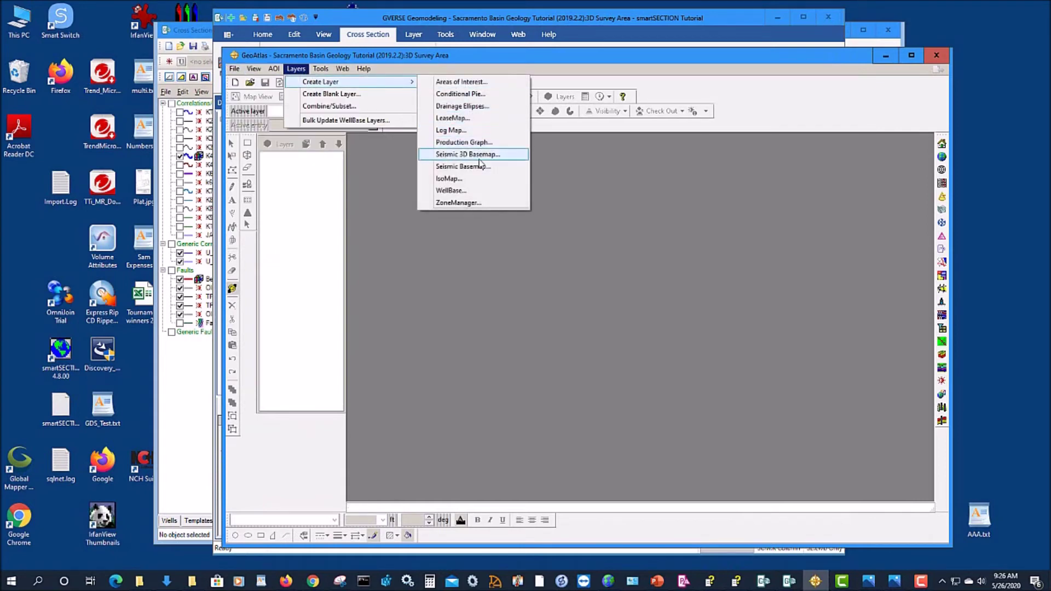
click(450, 178)
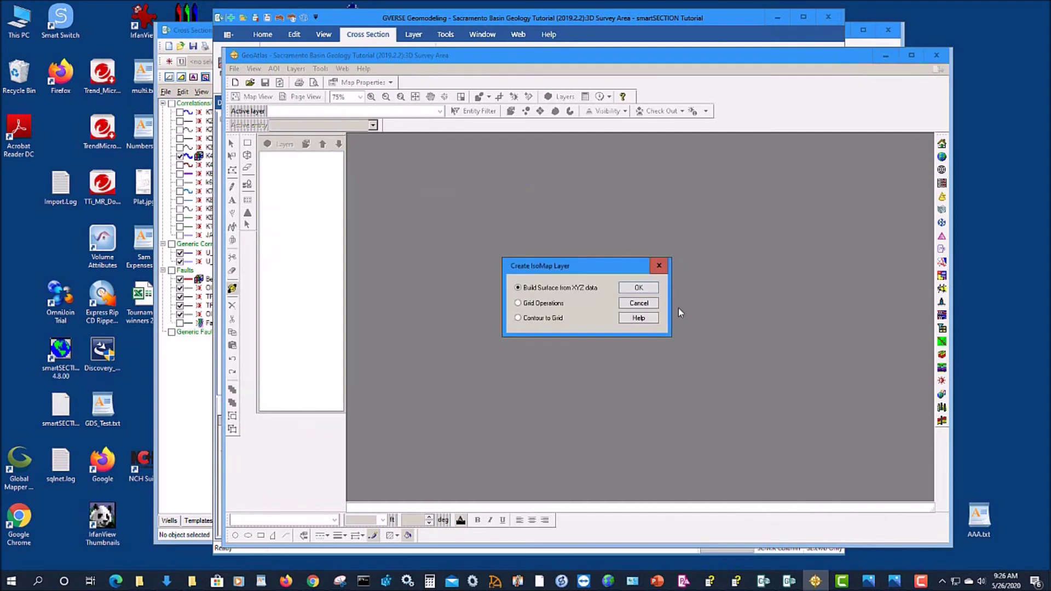
click(638, 289)
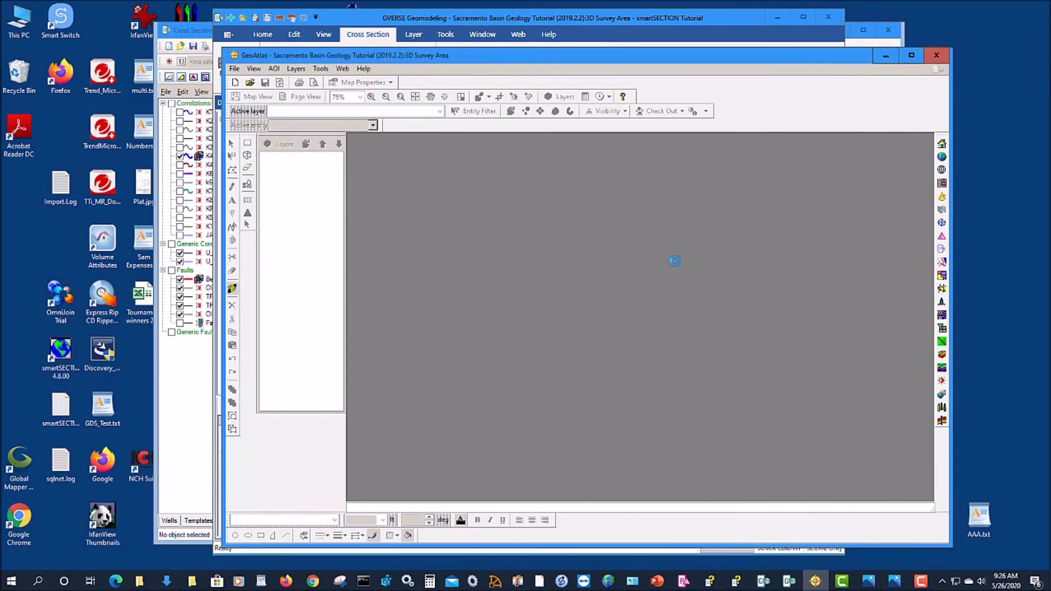
text(Test)
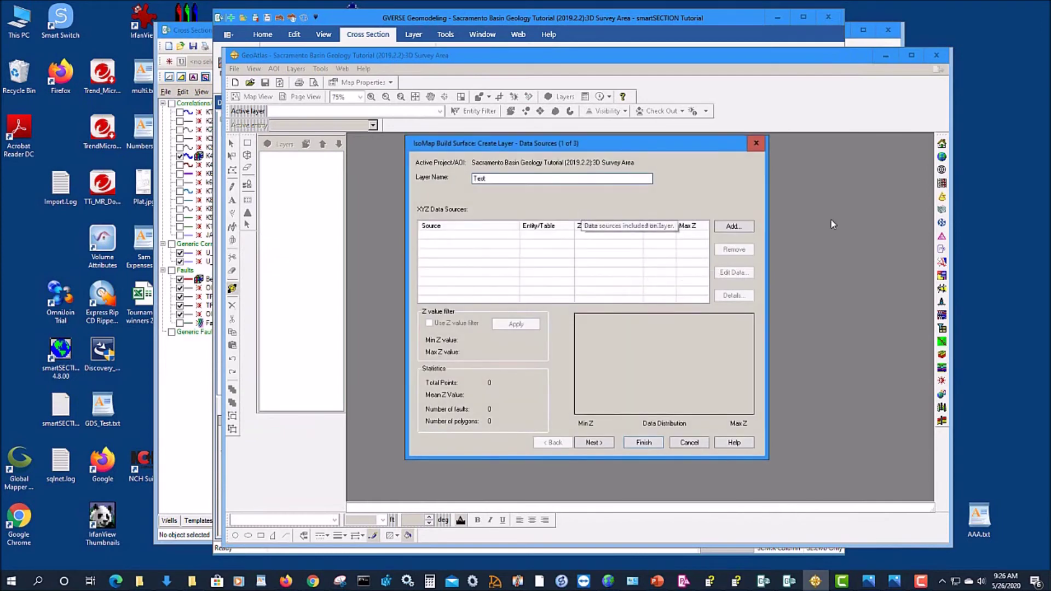
Open the Z-MAP Plus XYZ Data Import as a data source for the Test layer, and cancel it.
click(729, 227)
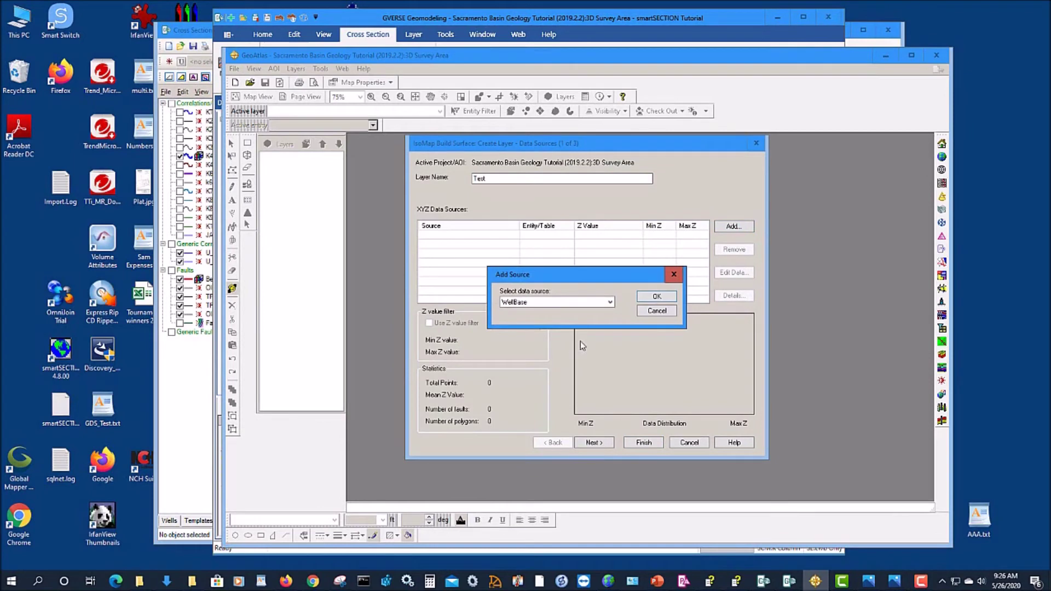
click(609, 302)
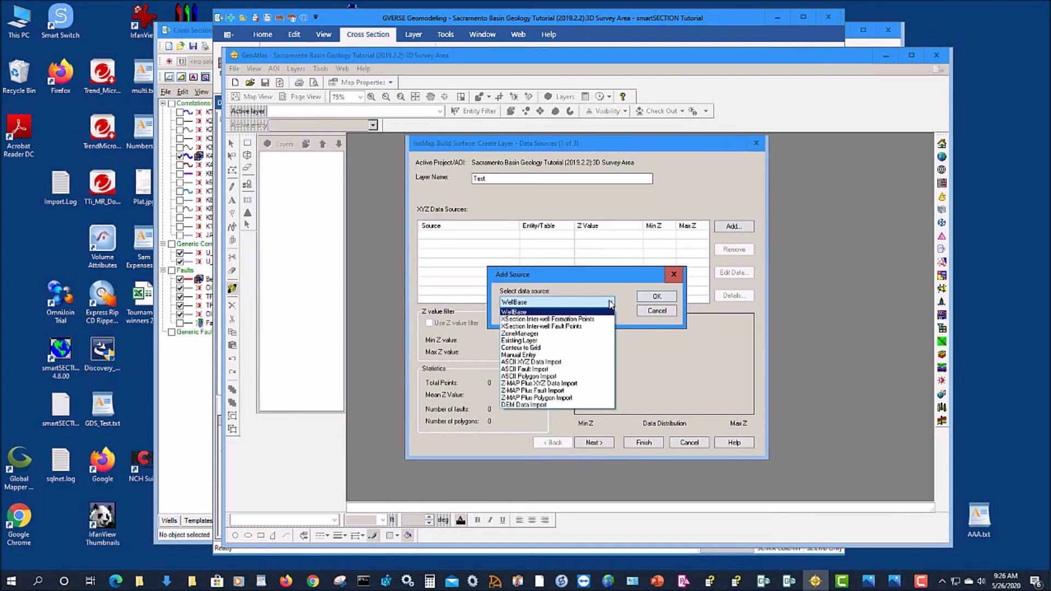
click(583, 384)
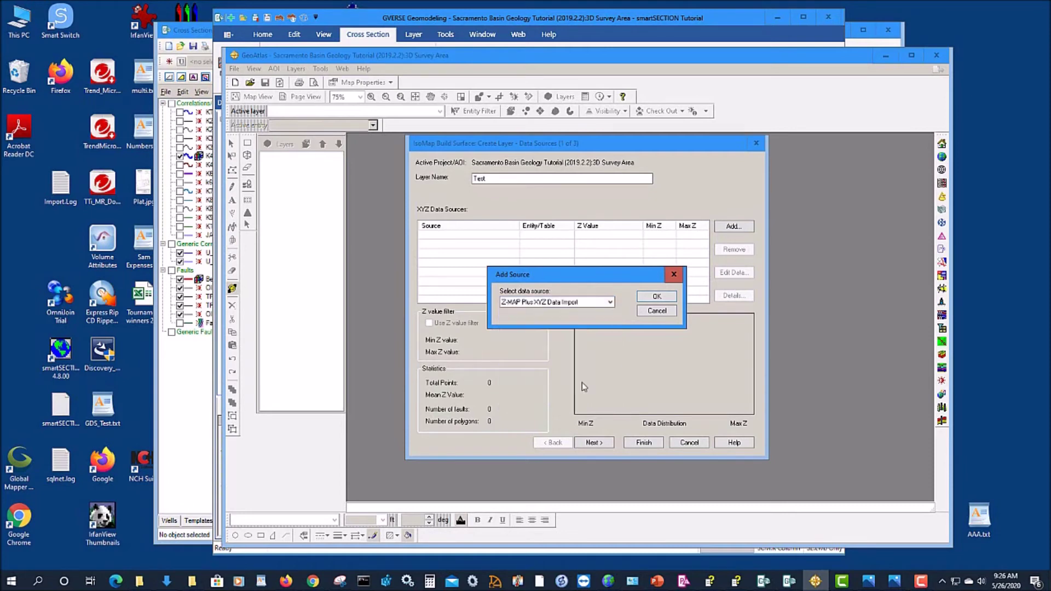
click(649, 299)
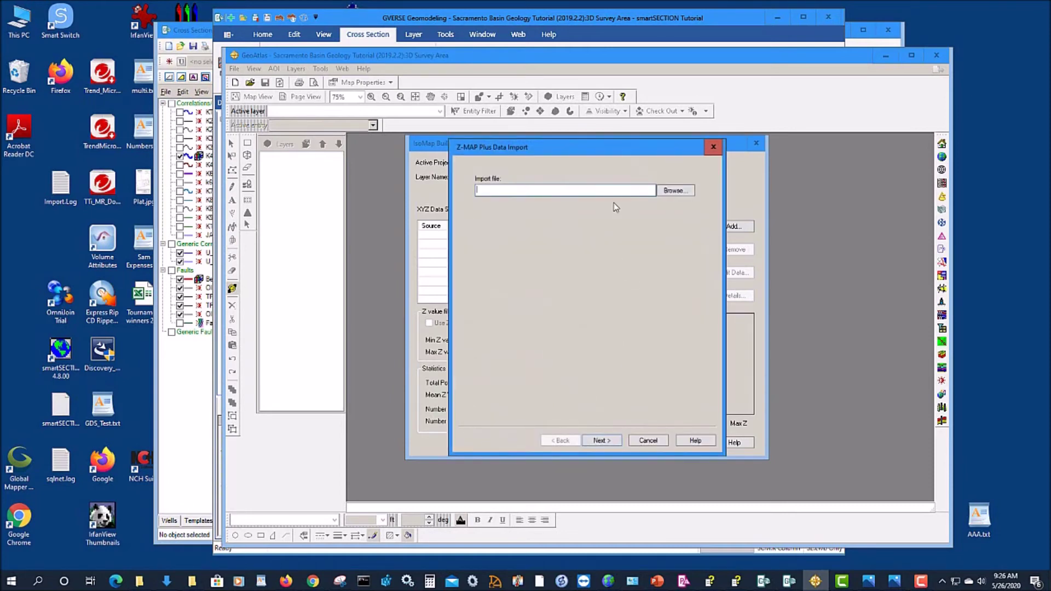
click(649, 440)
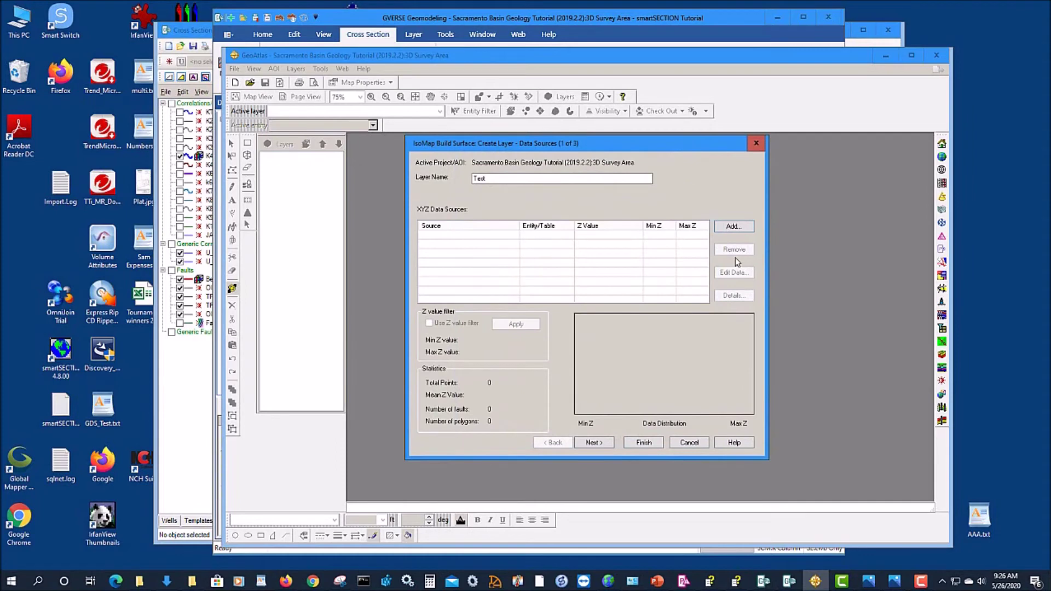
Try an Existing Layer source using F1_New's IsoMap Surface Grid Mesh with grid nodes converted to XYZ data, and cancel the Test layer.
click(733, 226)
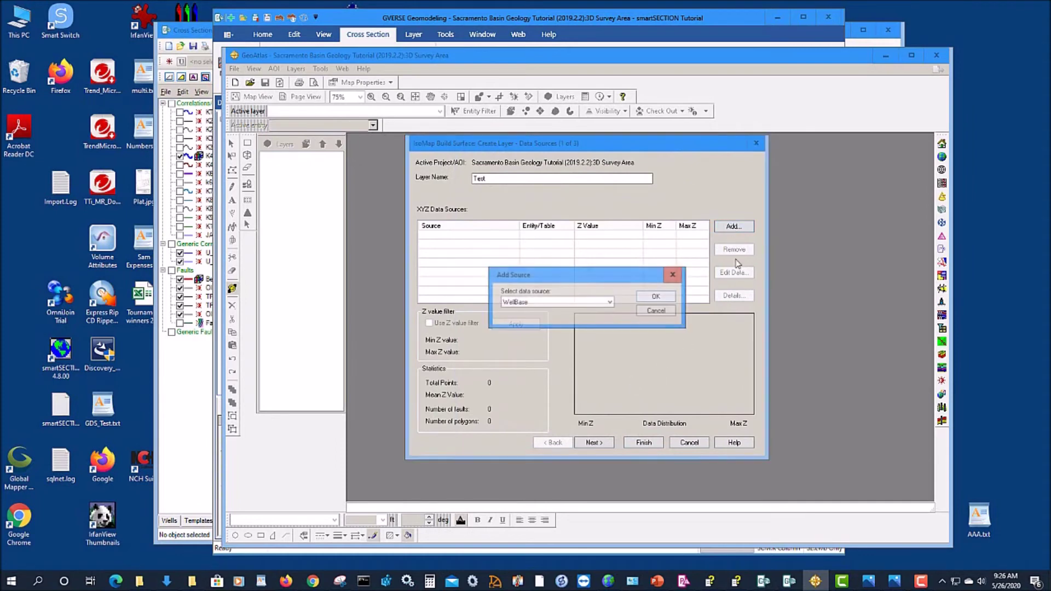
click(610, 304)
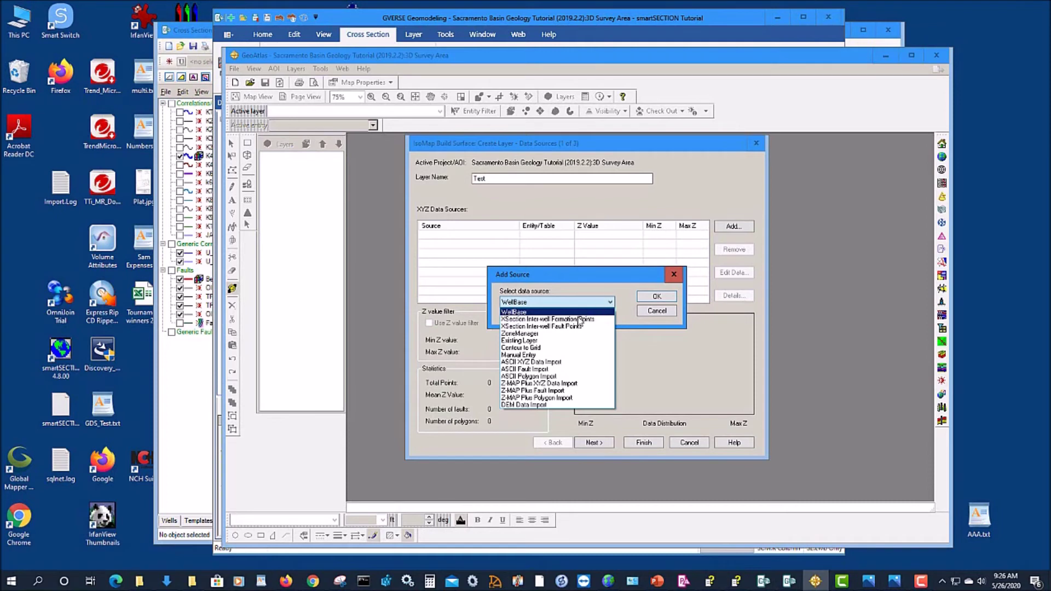
click(518, 341)
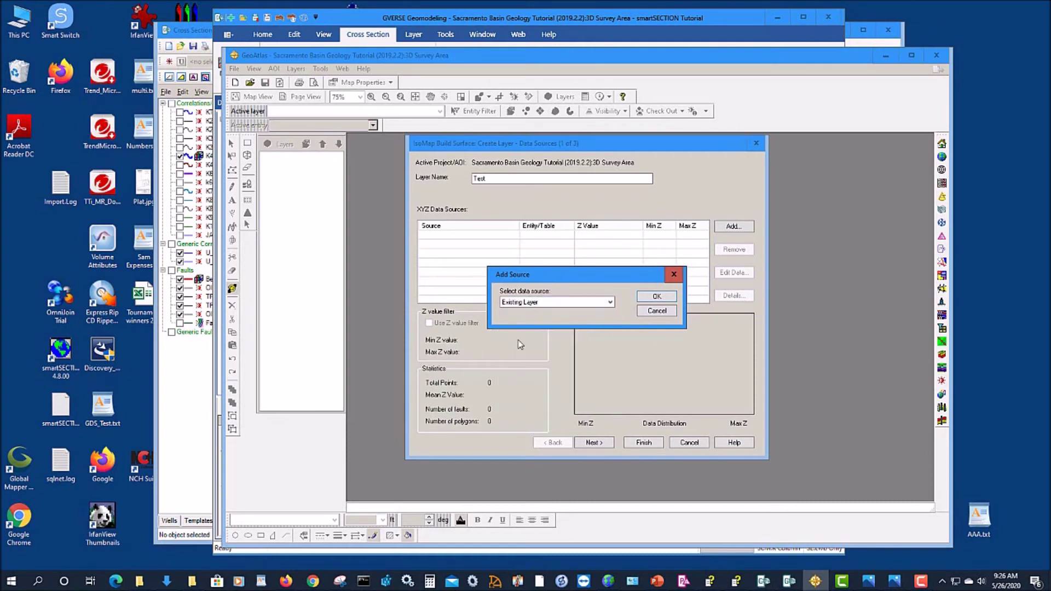
click(657, 296)
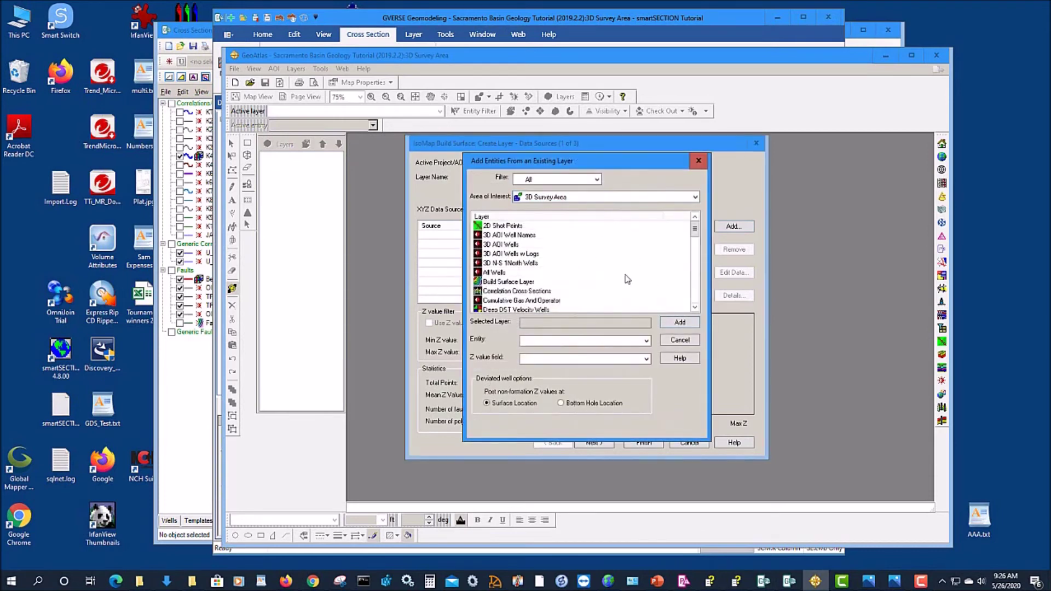
scroll(695, 237, down, 2)
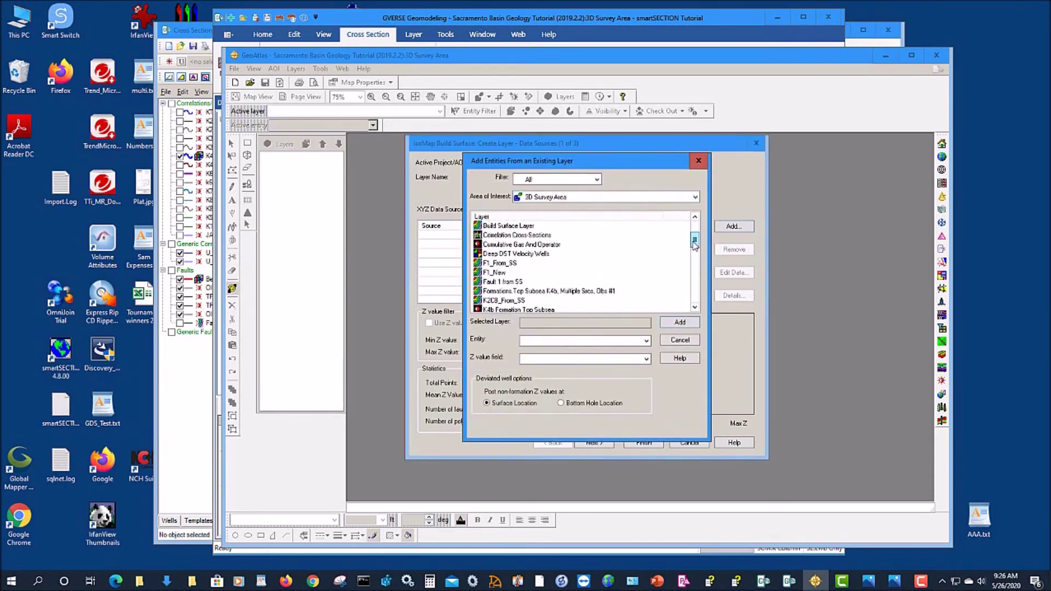
click(499, 273)
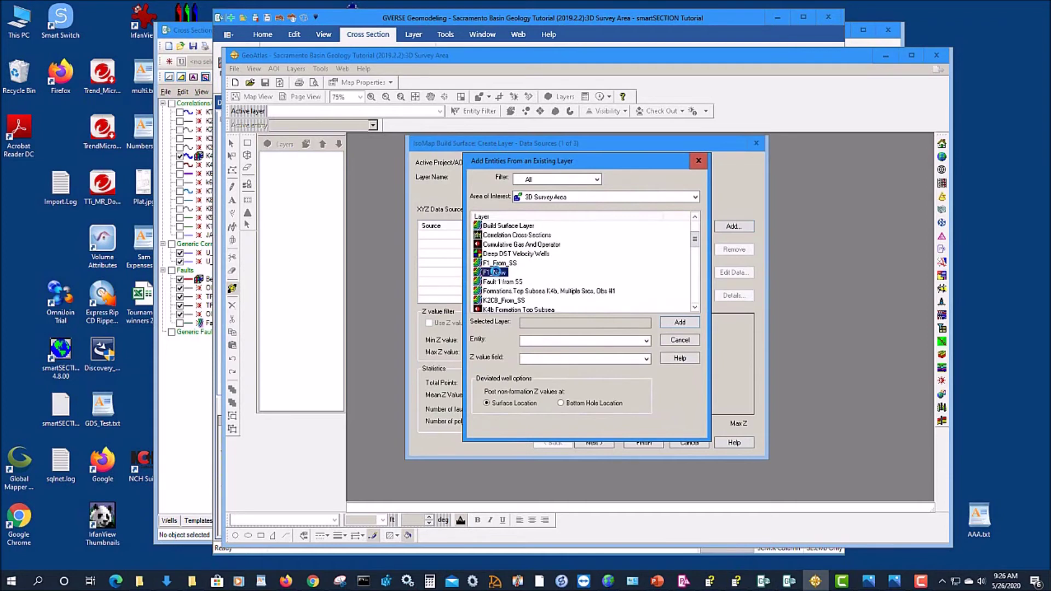
click(647, 341)
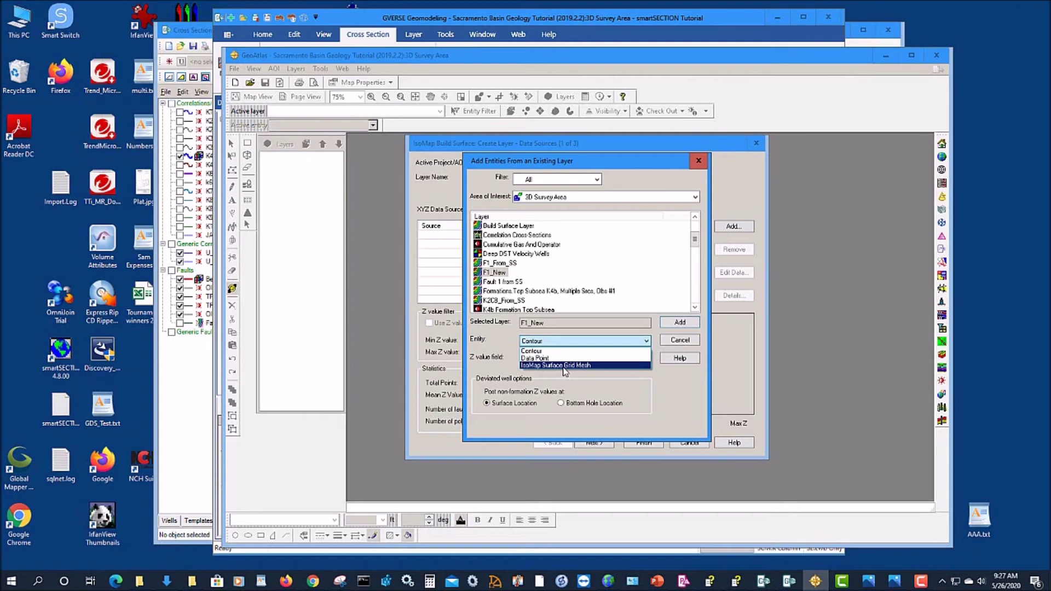
click(563, 366)
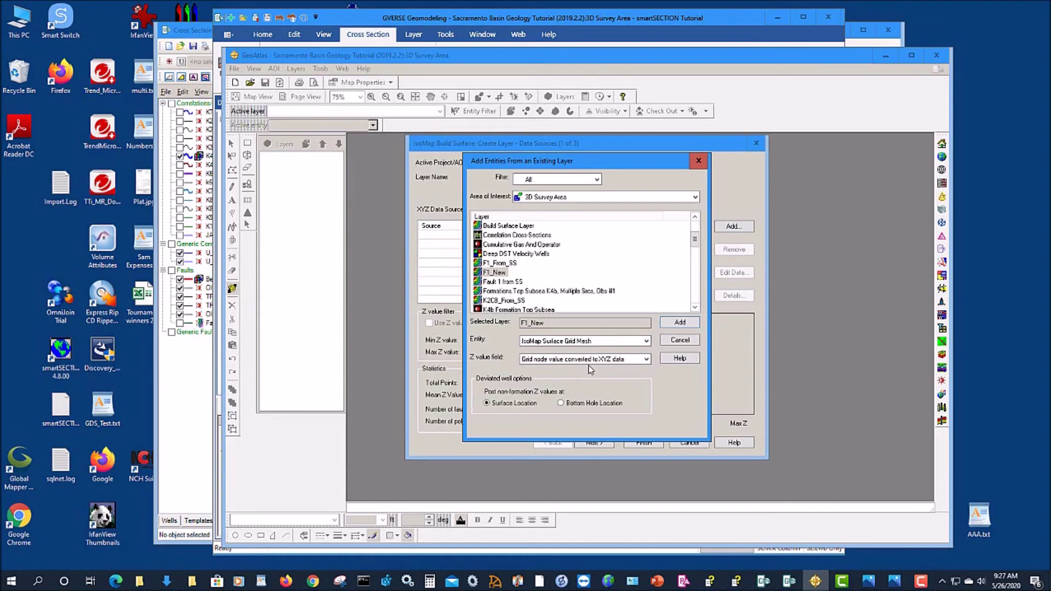
click(646, 360)
click(645, 369)
click(680, 340)
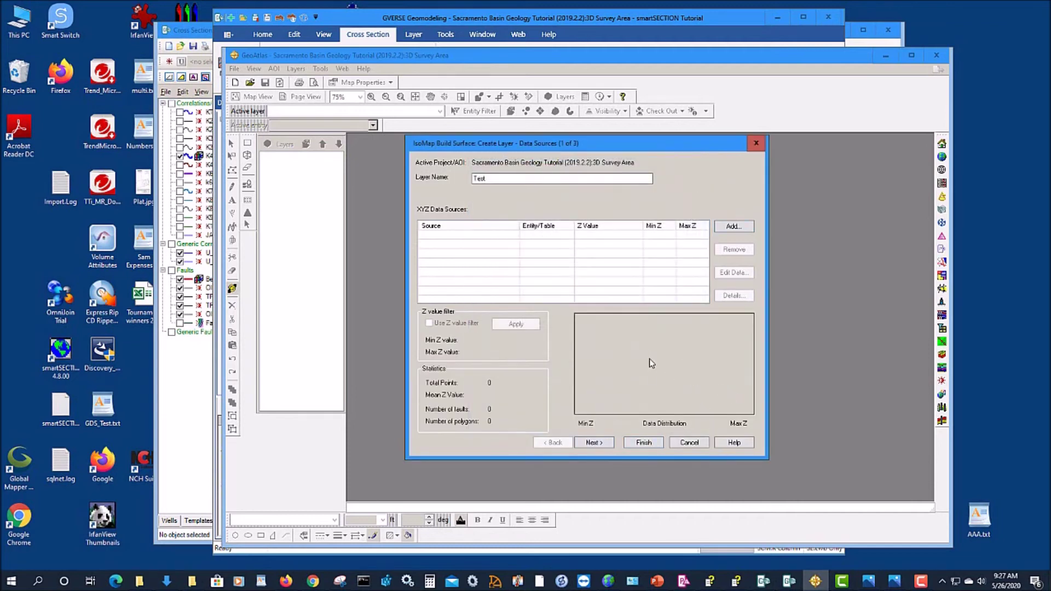
click(688, 443)
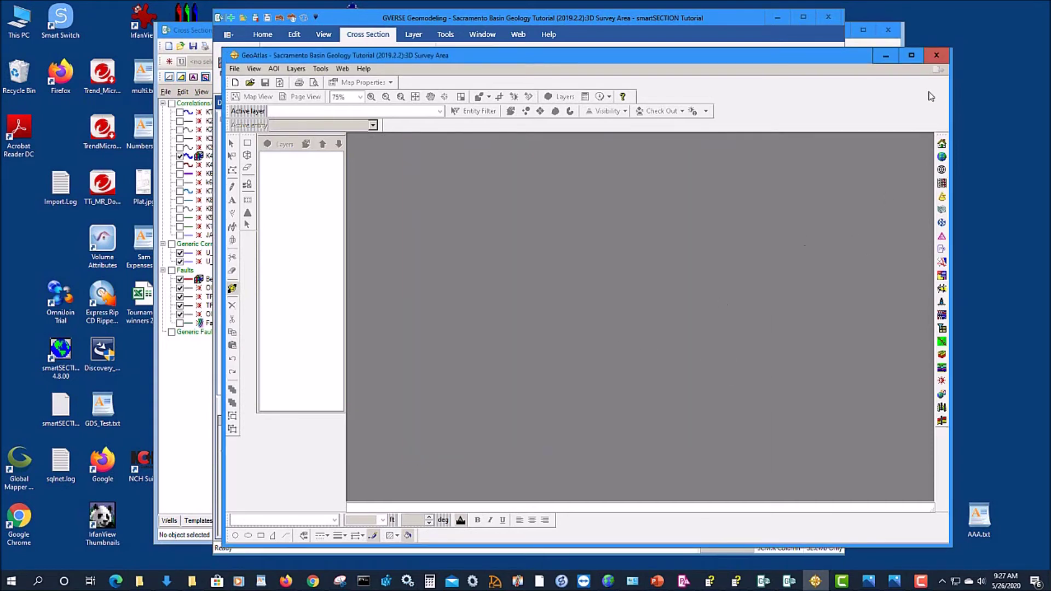
Highlight the F1_New layer in the Geomodeling data tree, and create a GeoAtlas map of that layer cropped to 3D Survey Area.
click(885, 59)
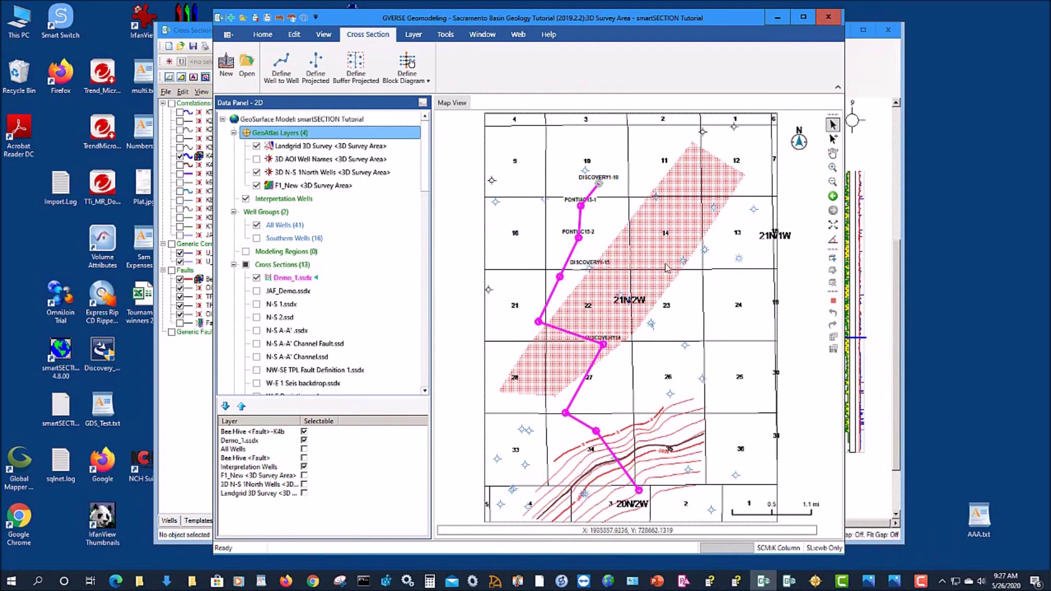
click(324, 185)
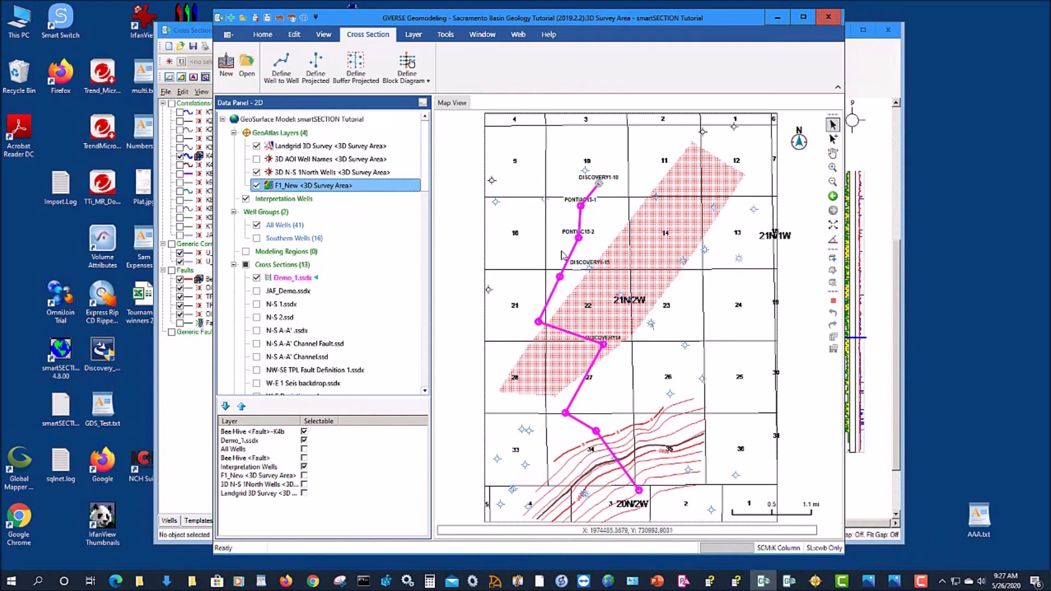
click(819, 587)
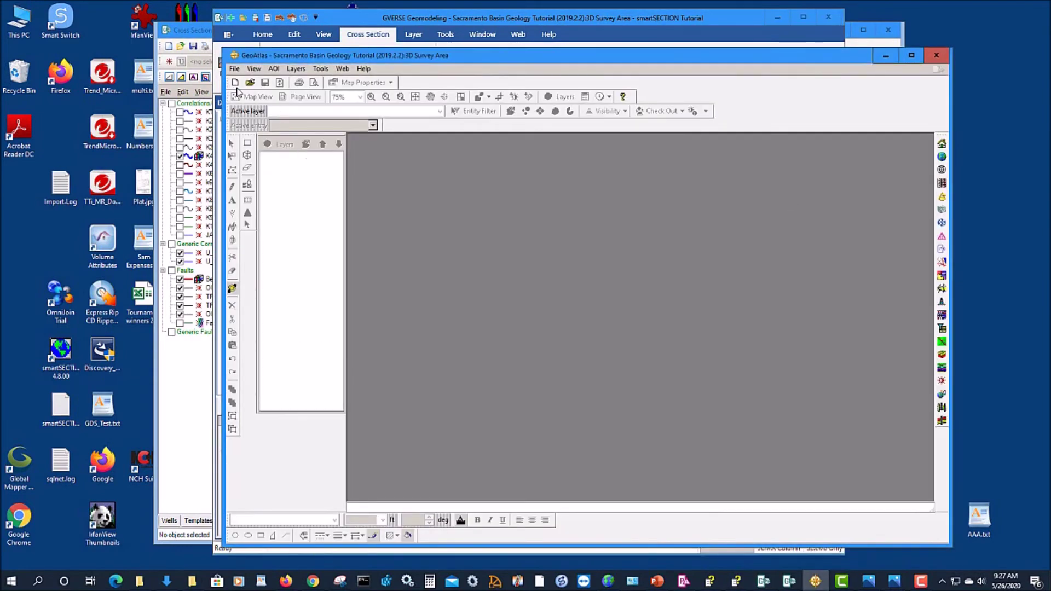
click(236, 84)
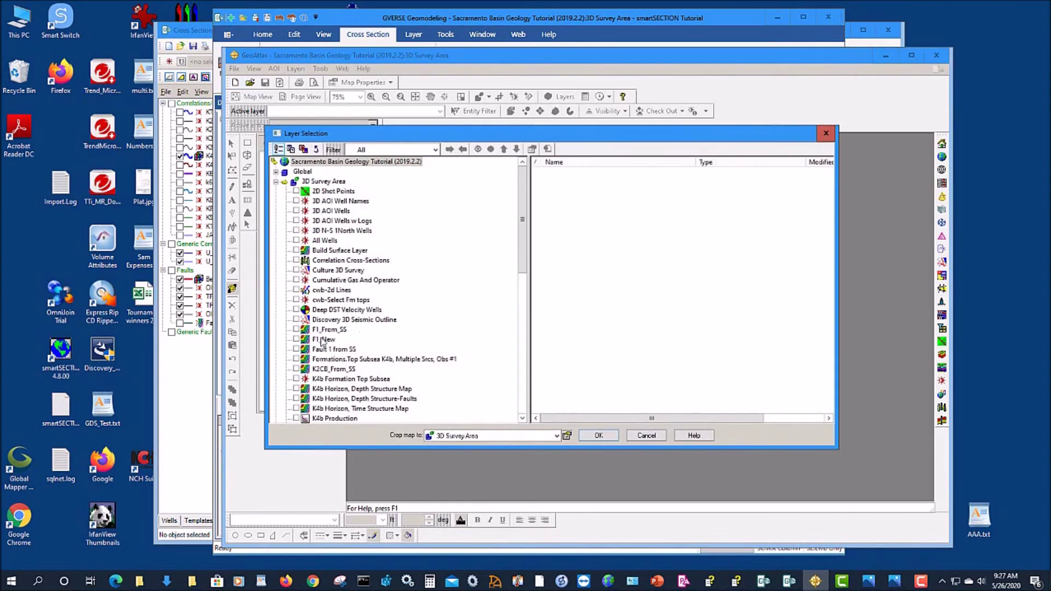
click(297, 340)
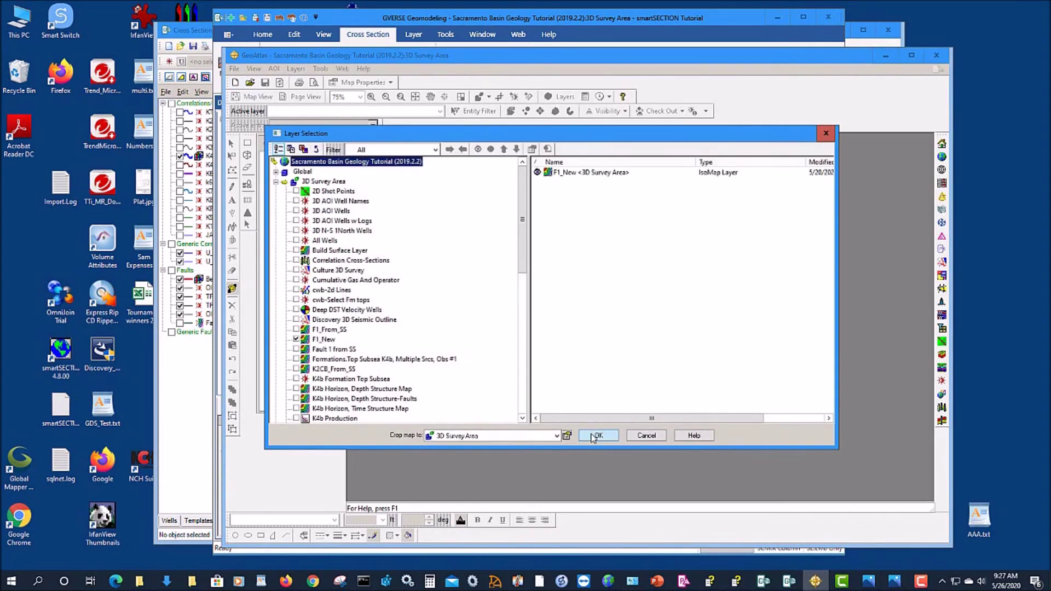
click(598, 435)
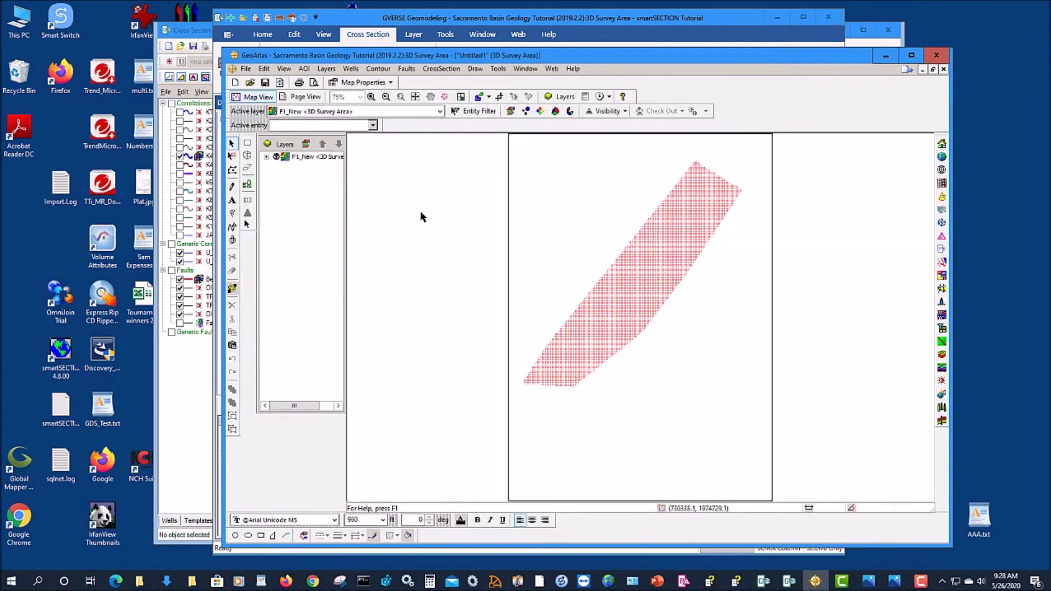
Turn on the automatic Elevation label for the F1_New layer's data points and preview it on the map.
click(267, 157)
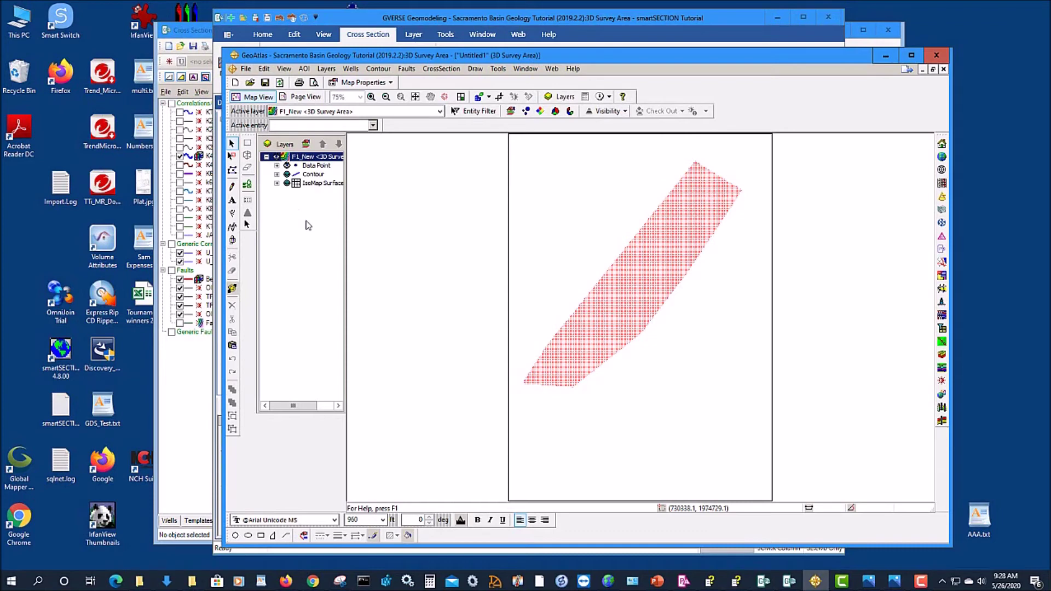
click(314, 167)
click(372, 97)
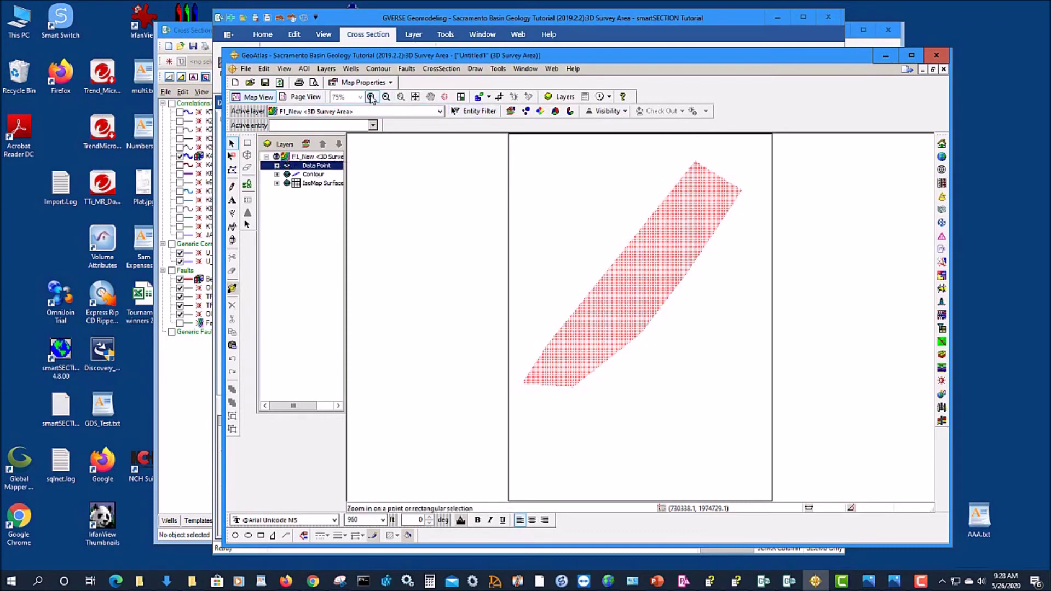
click(658, 276)
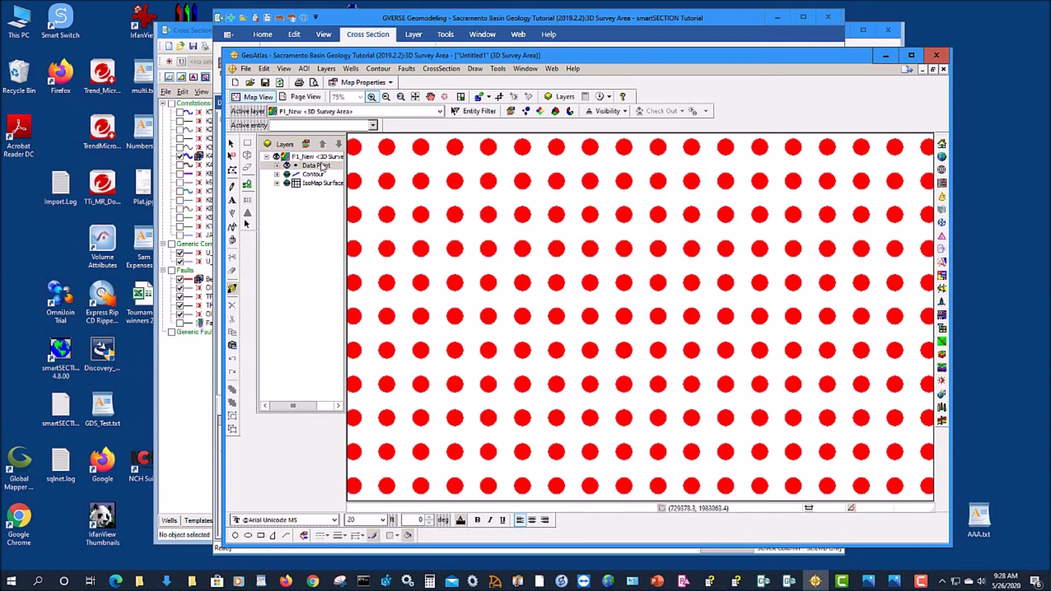
click(510, 110)
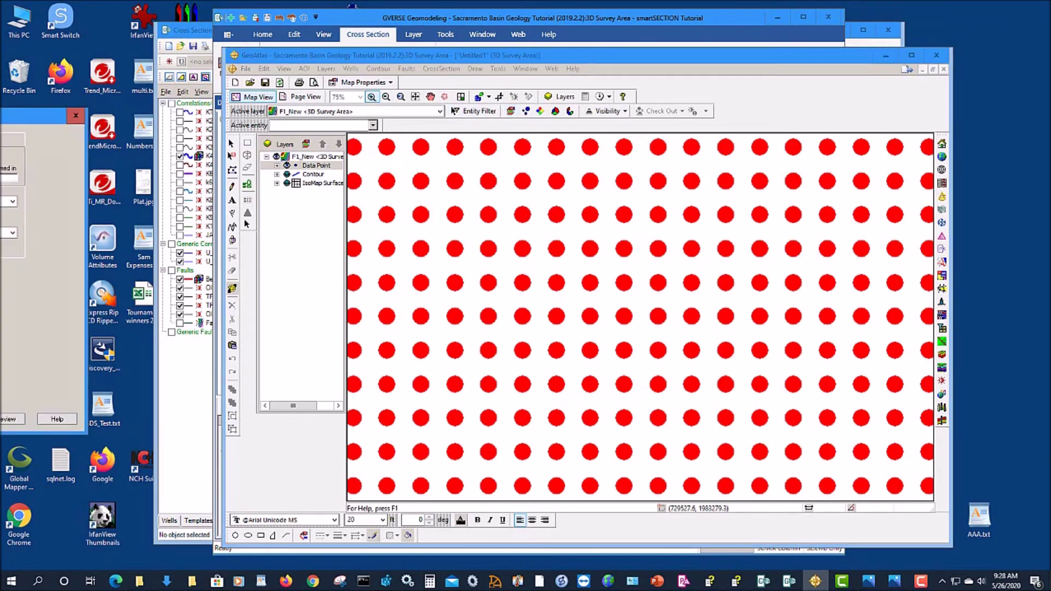
click(375, 123)
click(424, 132)
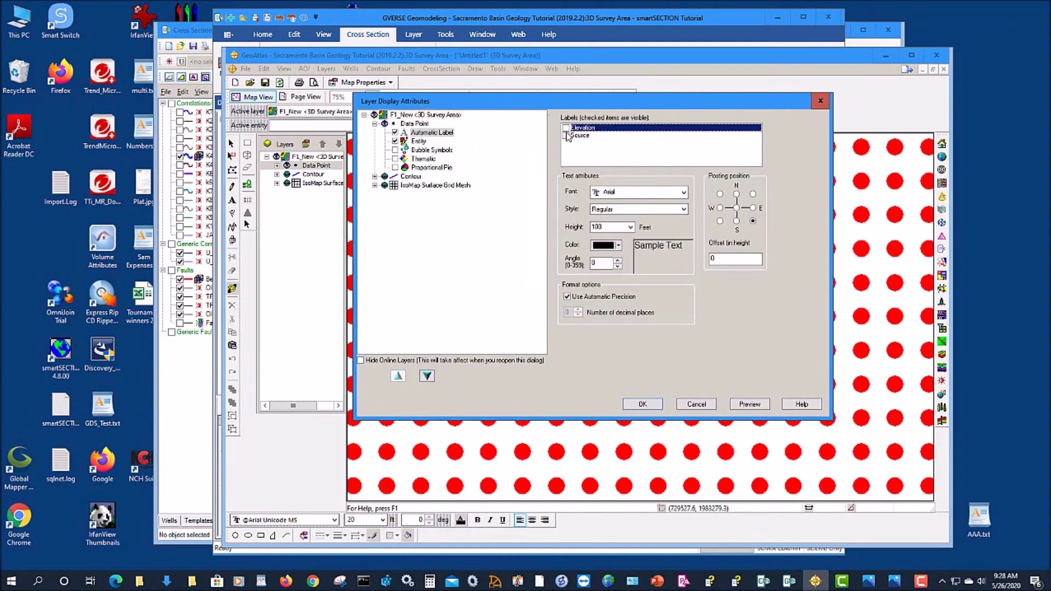
click(748, 406)
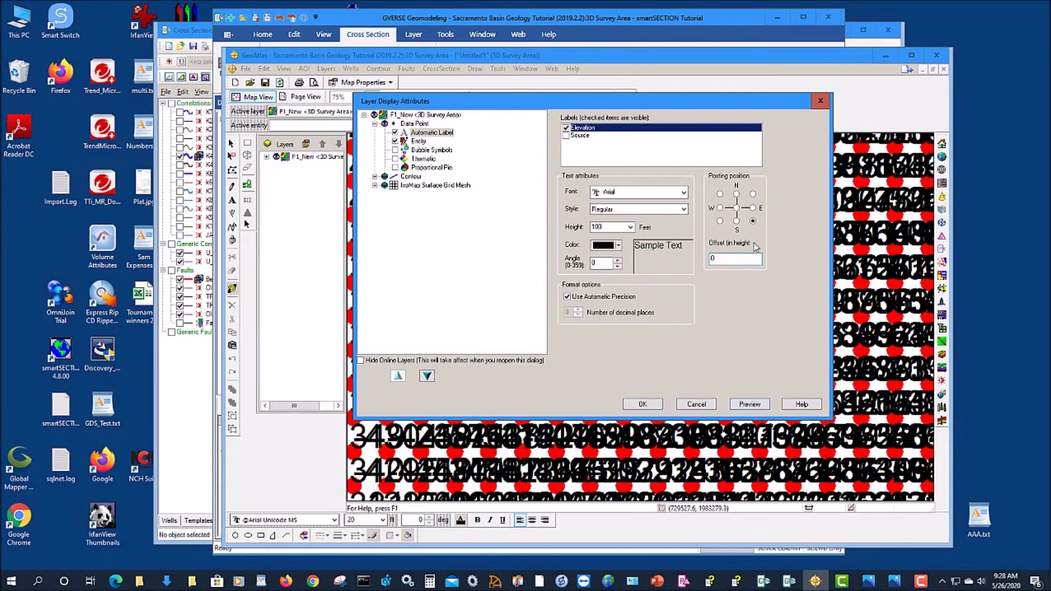
Set the Elevation label height to 15 feet, apply it, and inspect the labelled data points up close.
double_click(602, 227)
text(15)
click(749, 405)
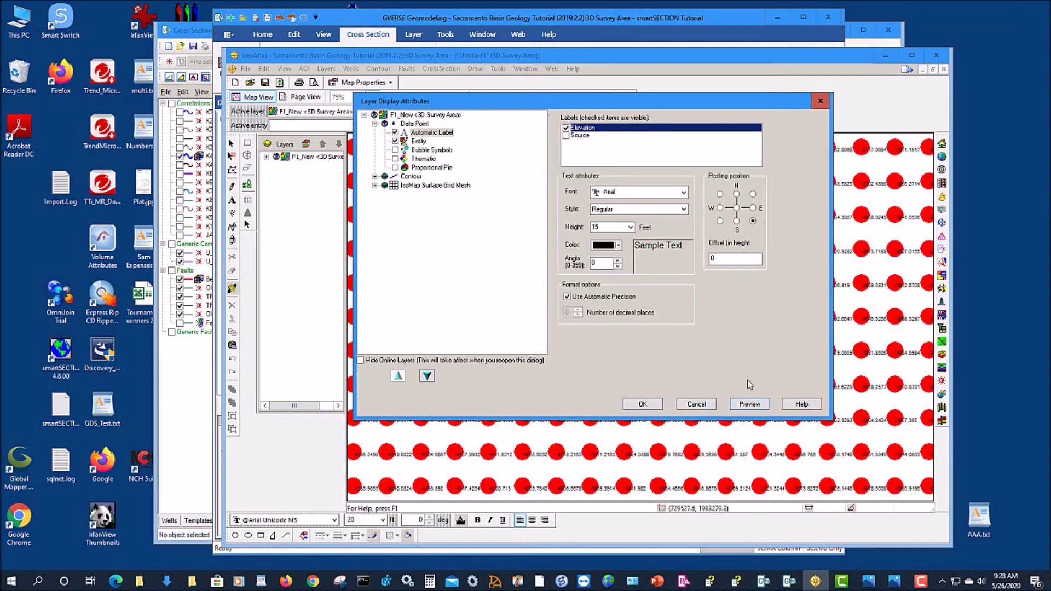
click(652, 408)
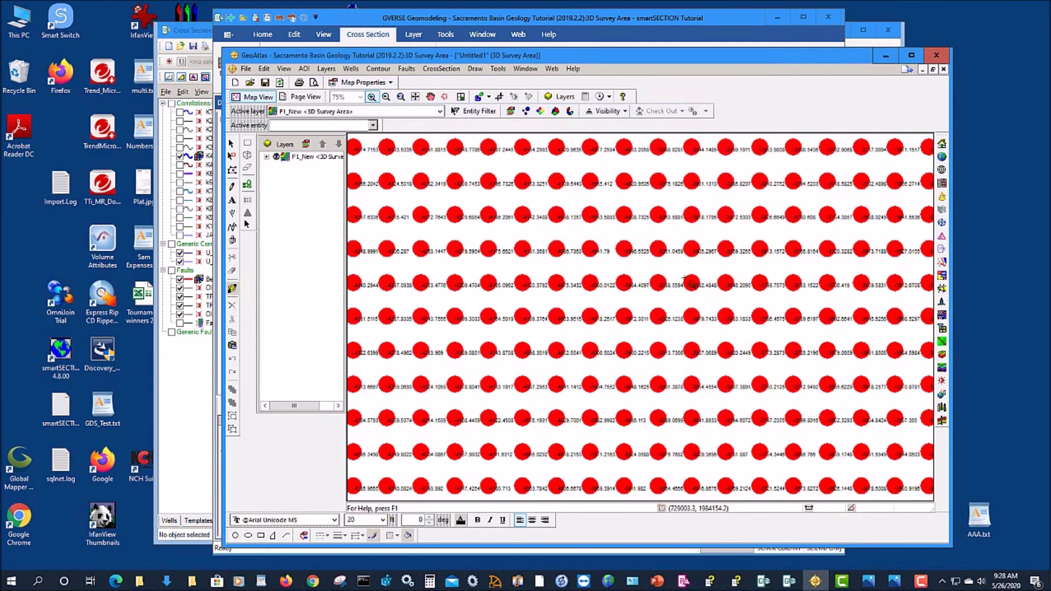
drag(632, 226, 760, 309)
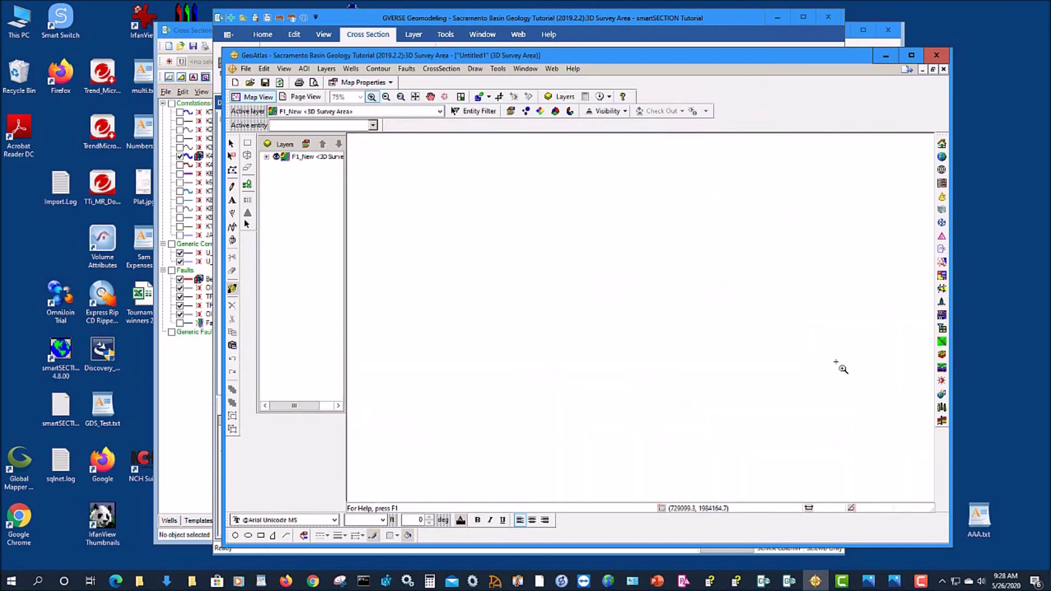
click(232, 143)
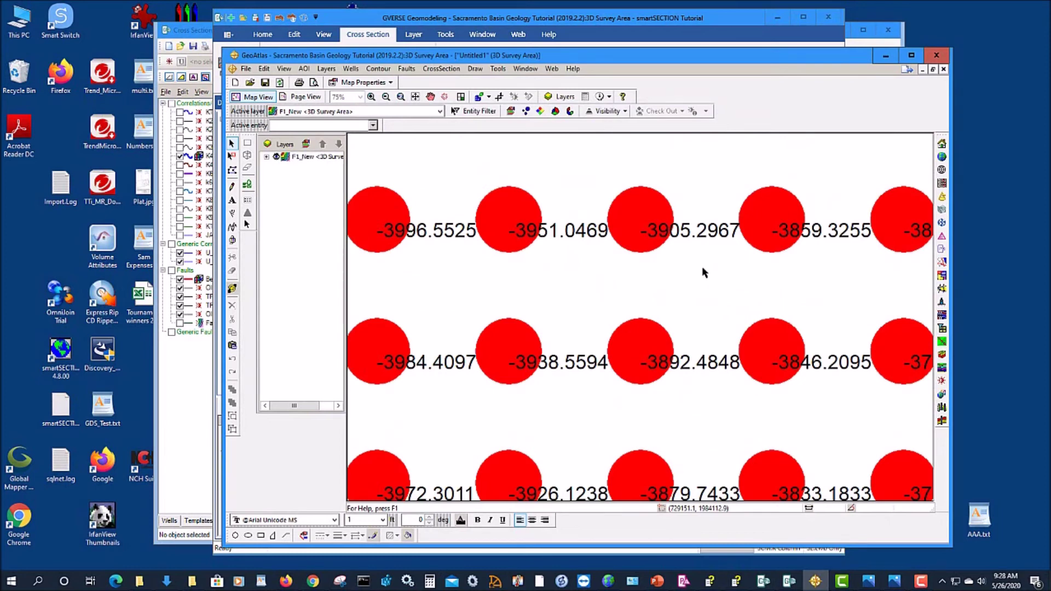
Return to the Geomodeling map, collapse the Bee Hive fault in the data tree, and briefly show and hide Fault1's contours.
click(885, 56)
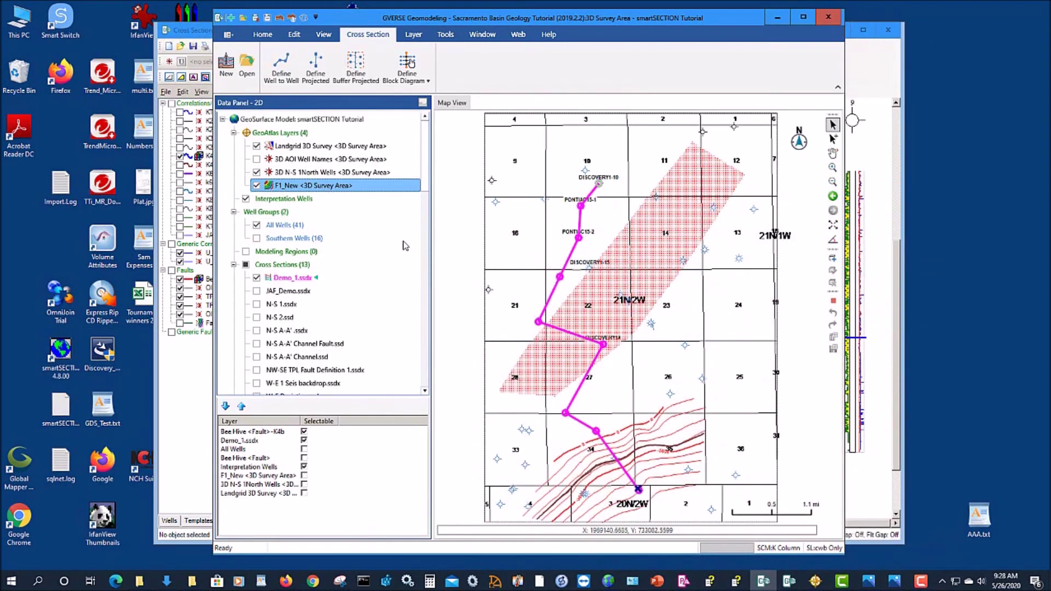
drag(422, 253, 428, 307)
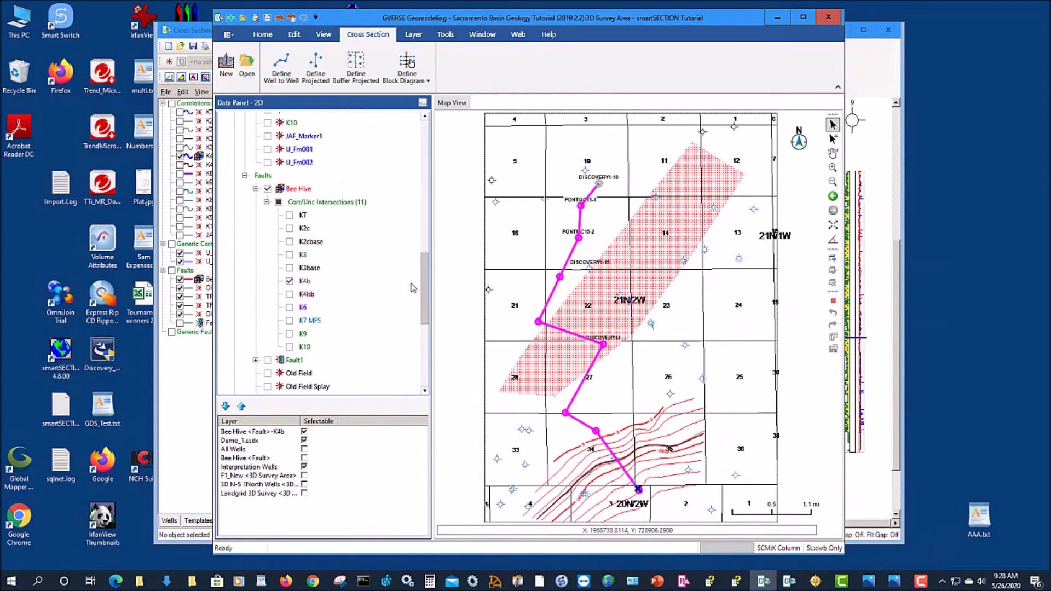
click(255, 189)
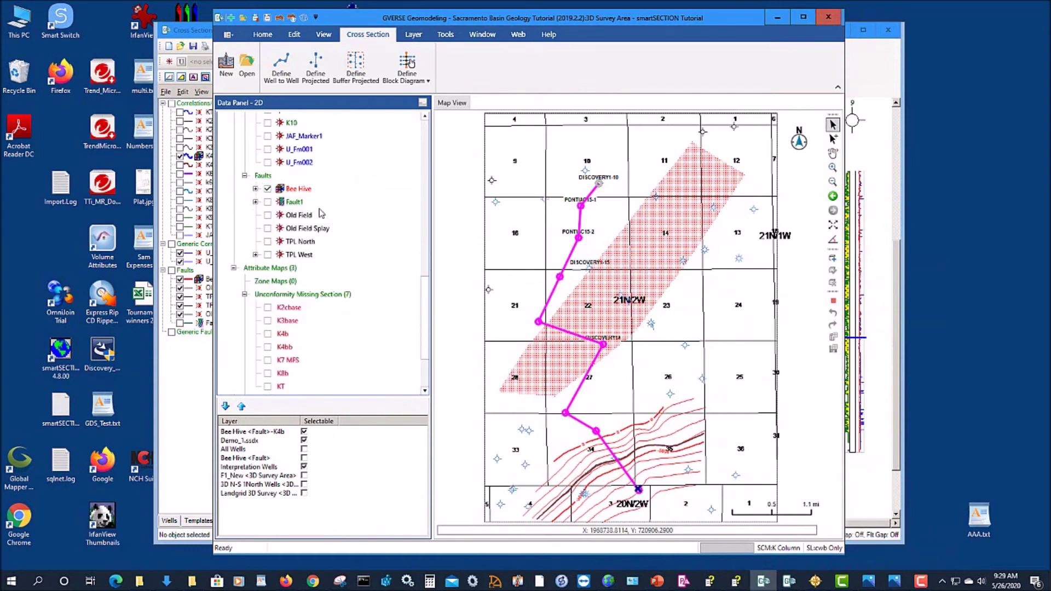
click(267, 202)
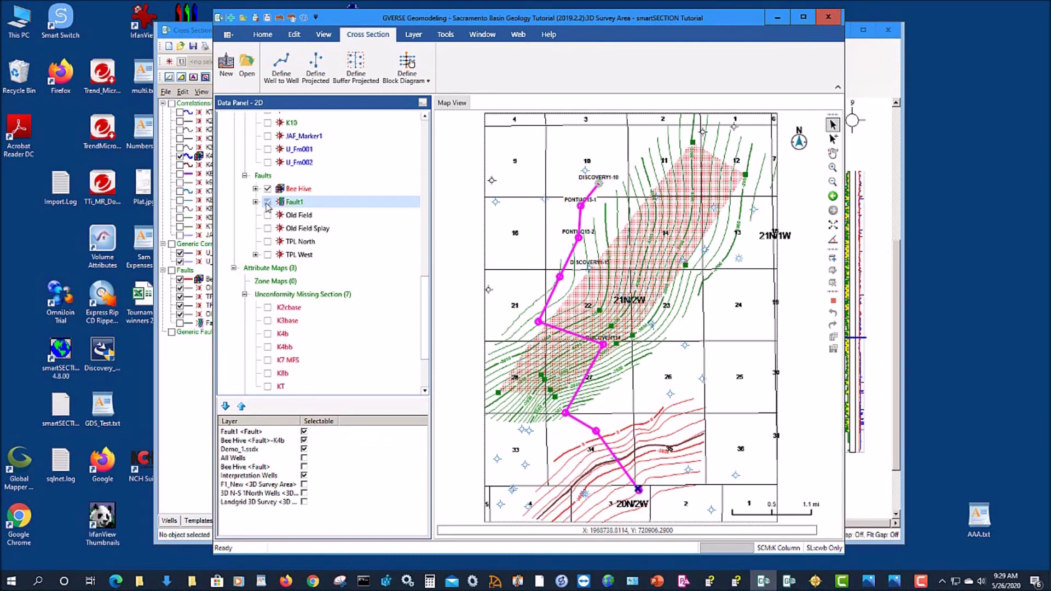
click(267, 202)
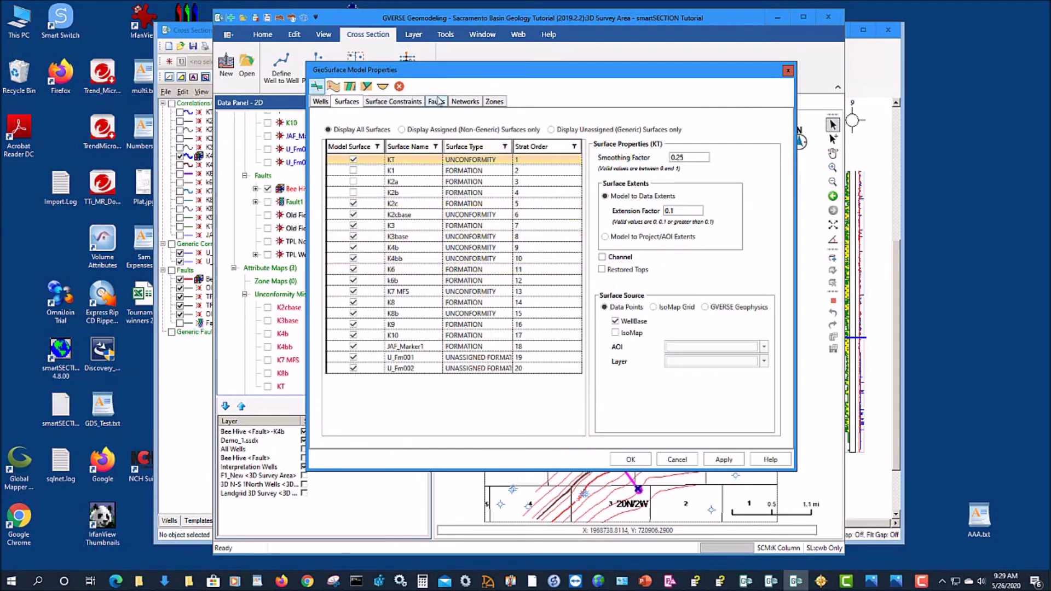
Review Fault1's fault source settings in the GeoSurface Model Properties and cancel the dialog.
click(436, 101)
click(408, 228)
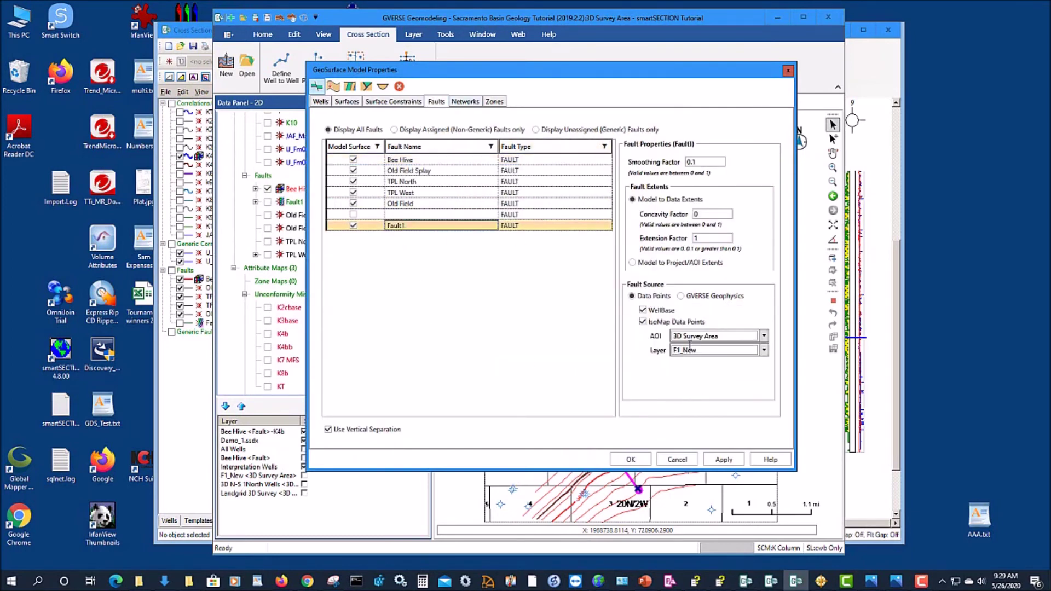
click(638, 300)
click(677, 459)
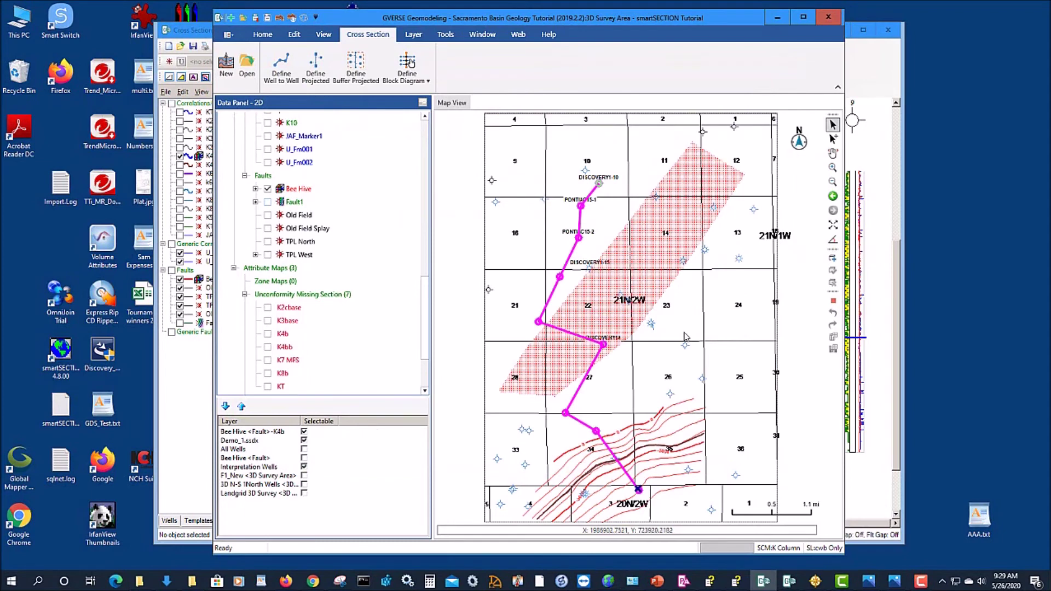
Hide the F1_New GeoAtlas layer and display the Fault1 surface on the map.
scroll(417, 223, up, 10)
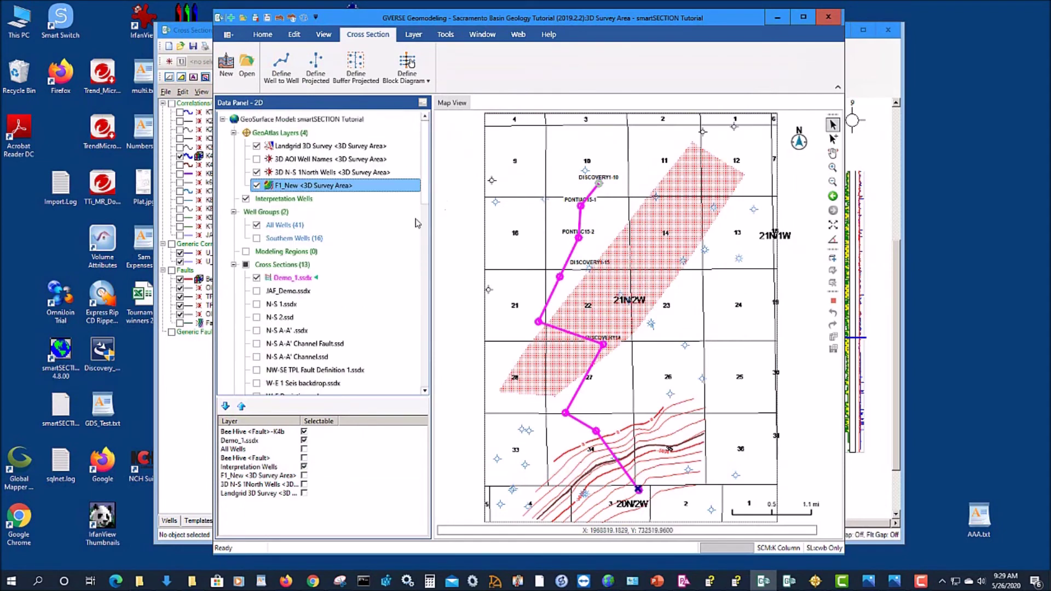
click(257, 186)
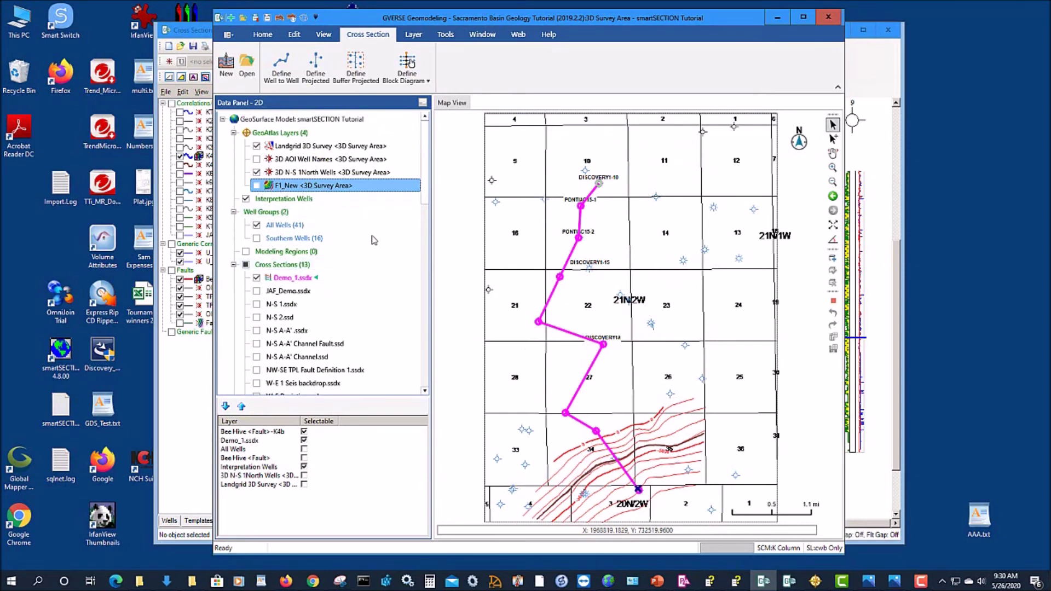
drag(425, 198, 438, 324)
click(268, 302)
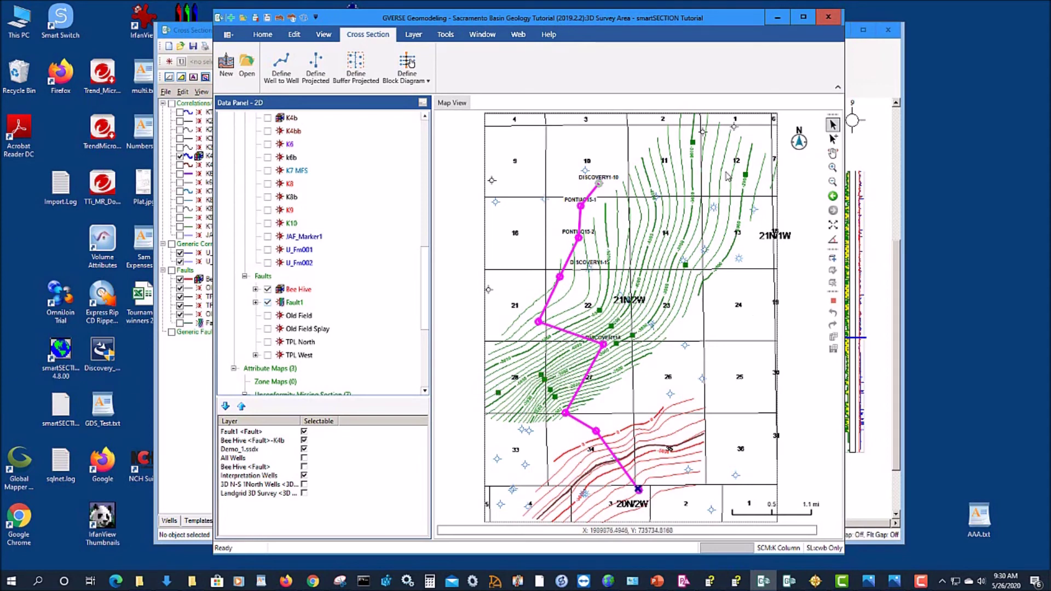
Move Fault1's northernmost interwell point slightly east and make Fault1 the active surface.
click(692, 144)
drag(692, 143, 702, 146)
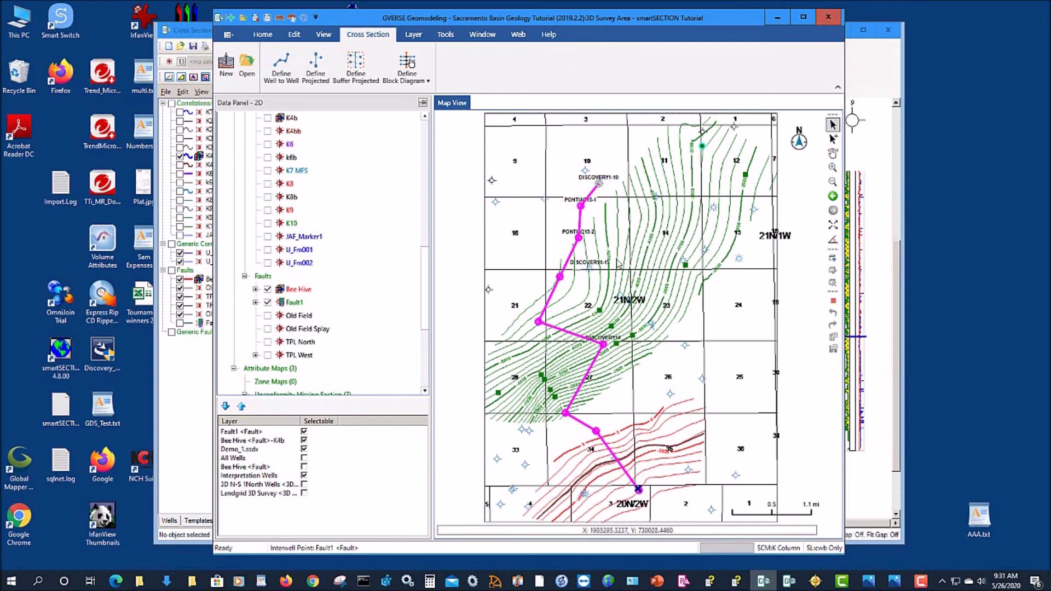
right_click(307, 303)
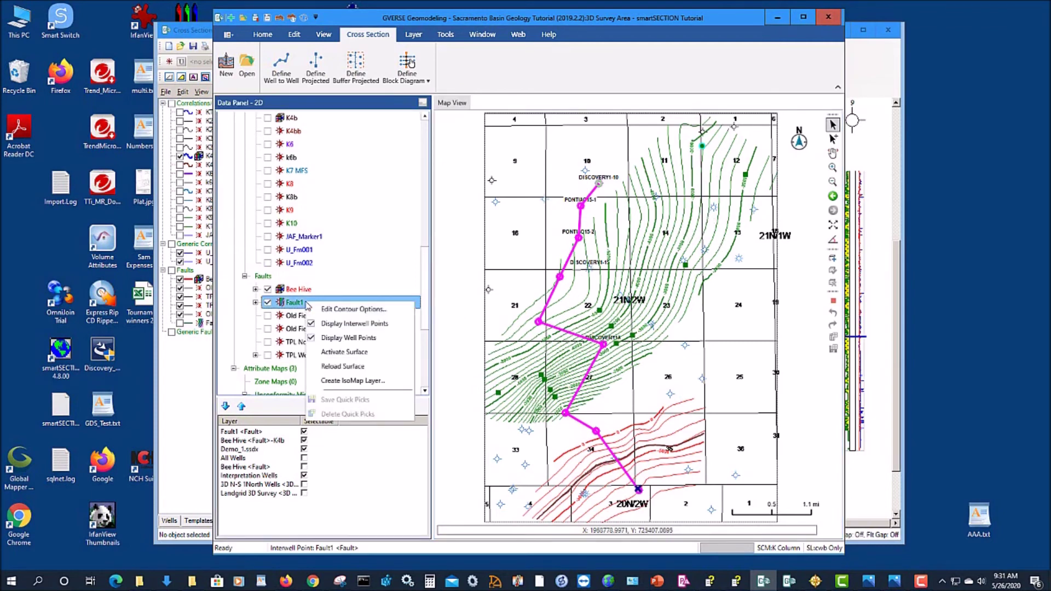
click(345, 352)
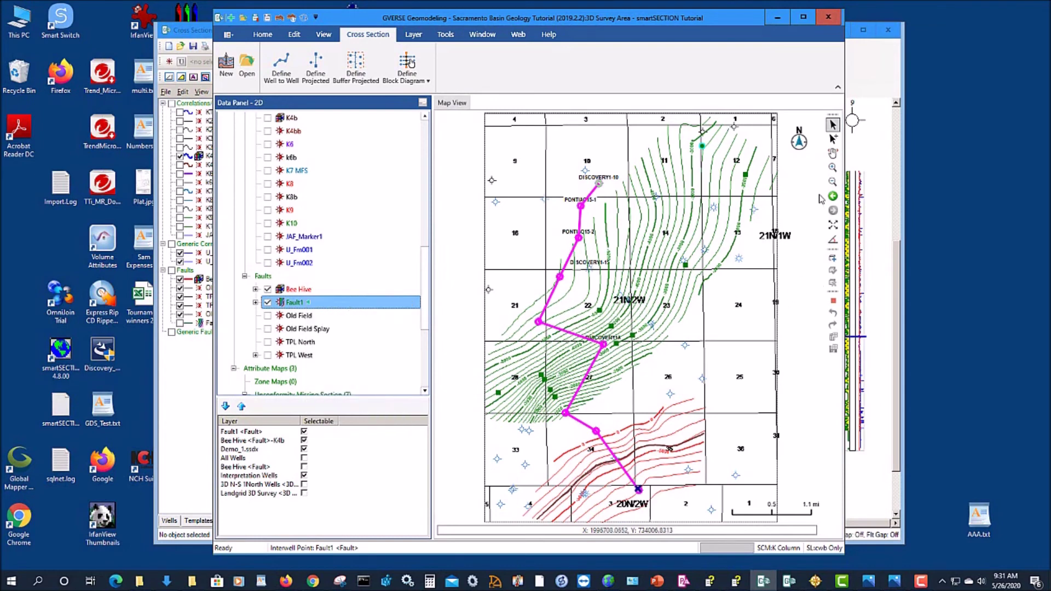
Add a new interwell point to Fault1 in the western part of section 11.
click(833, 139)
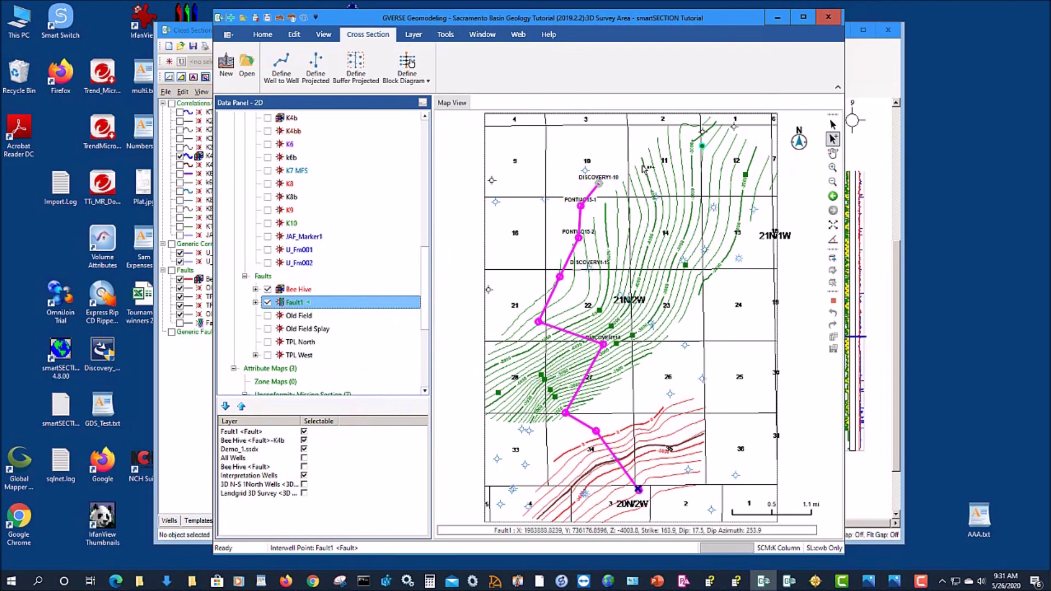
click(668, 181)
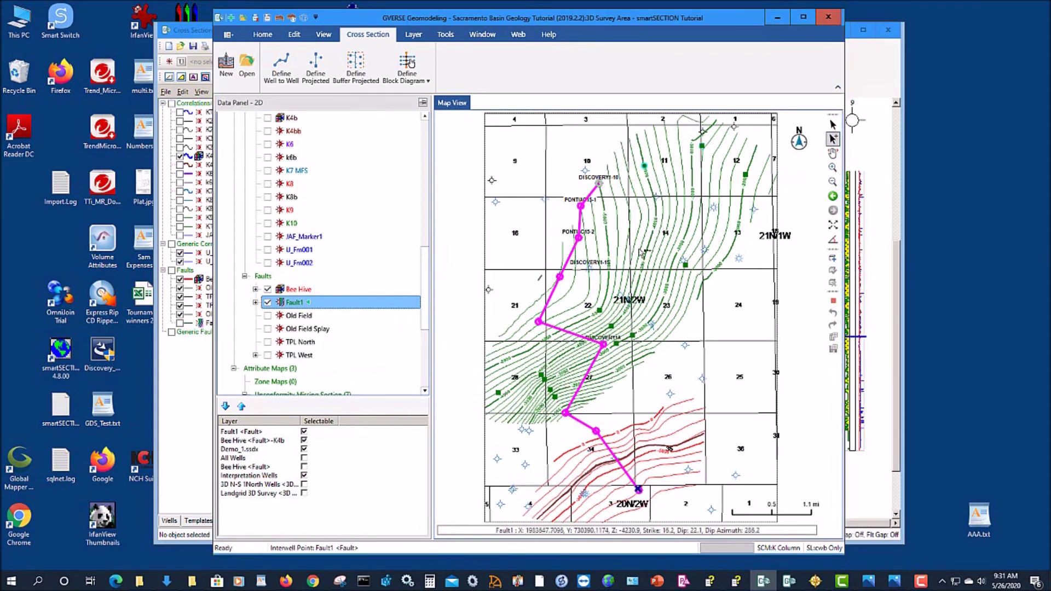
click(832, 121)
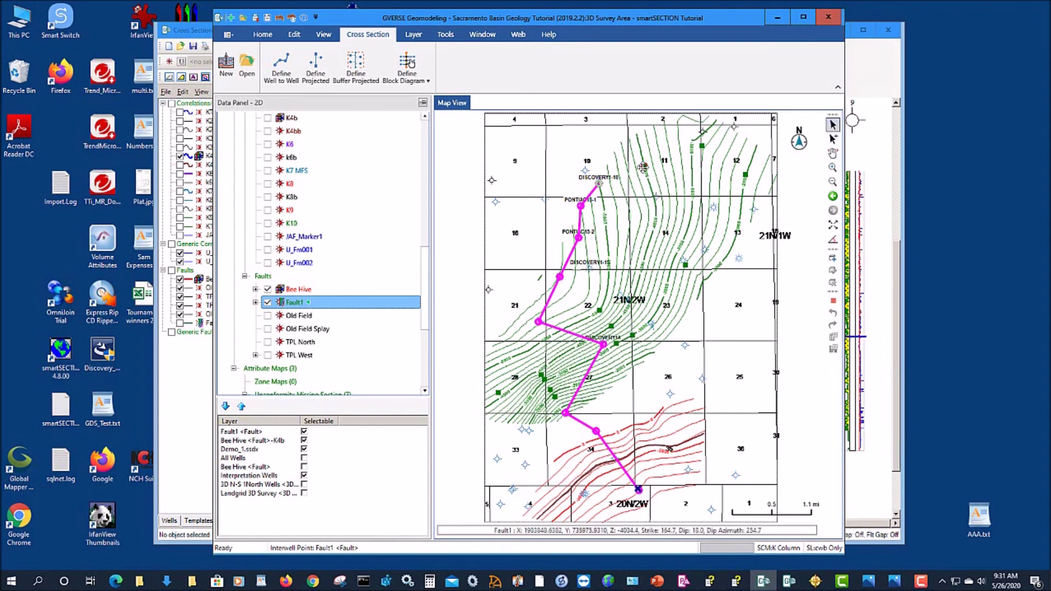
Set the new Fault1 point's subsea depth to 4000 ft in the Surface Point Editor, and move the point northwest into section 10.
right_click(643, 165)
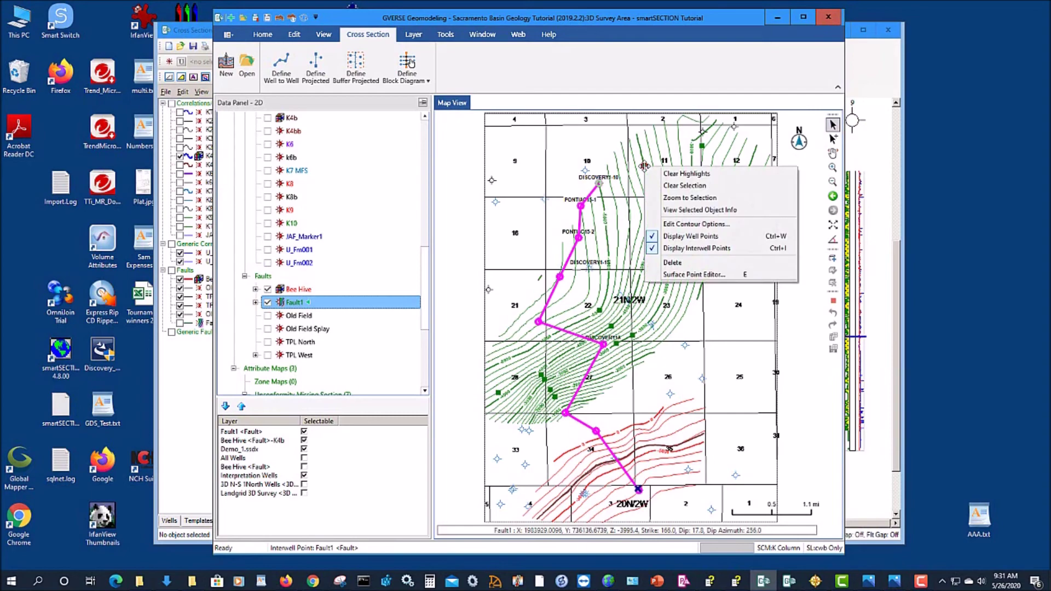
click(707, 275)
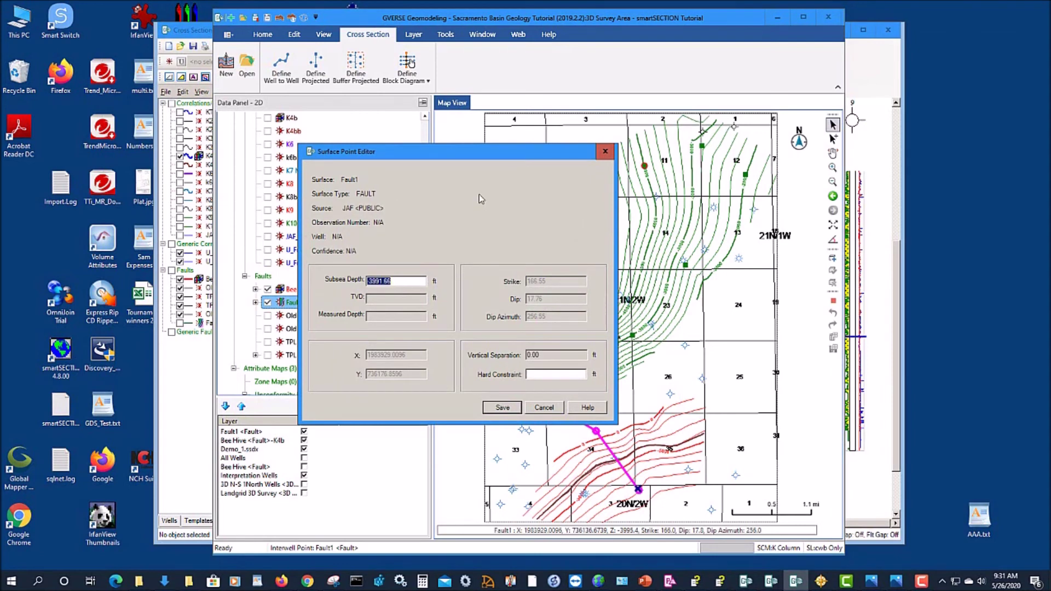
text(4000)
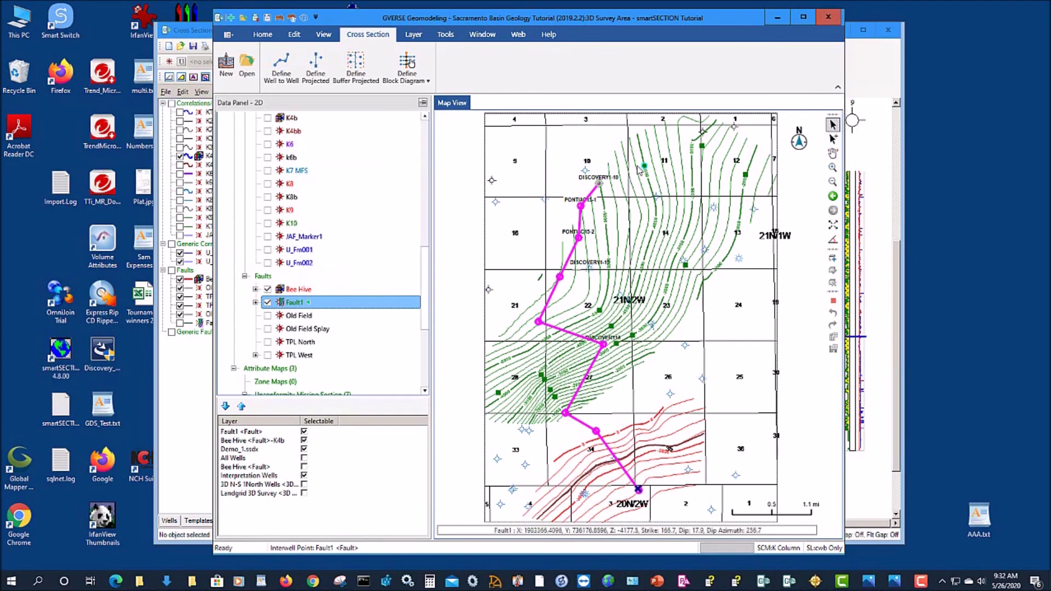
drag(645, 166, 619, 132)
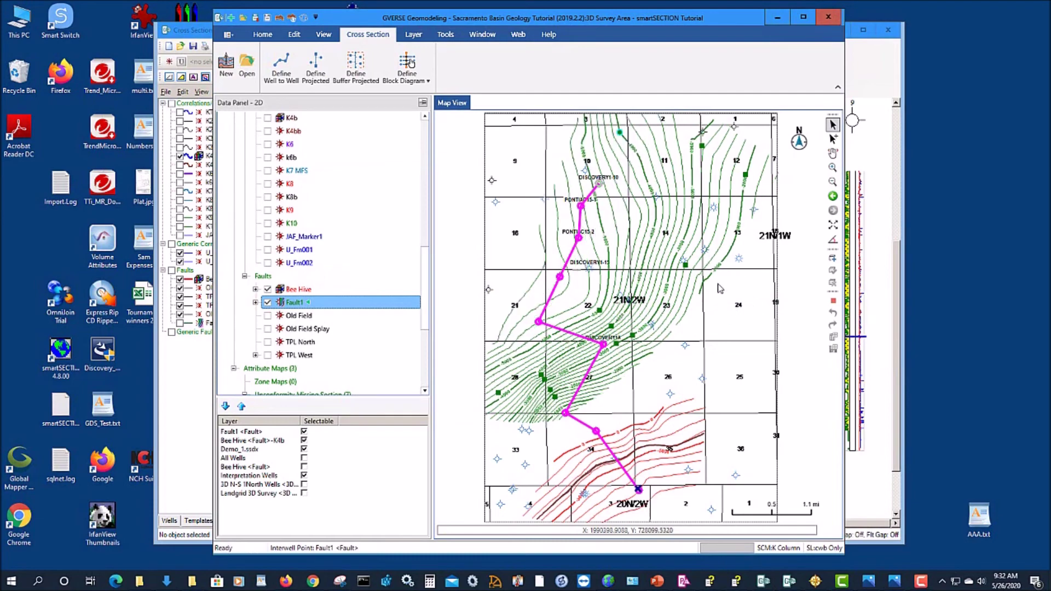
Switch to the Demo_1 cross section, fit all wells in view, and display only the Bee Hive and Fault1 faults.
click(864, 64)
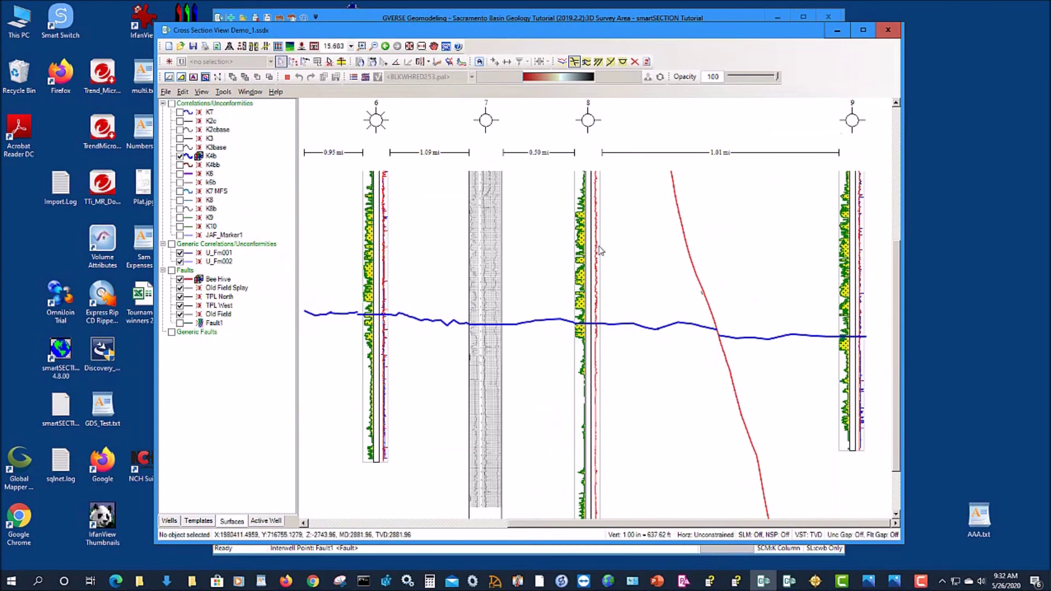
click(409, 46)
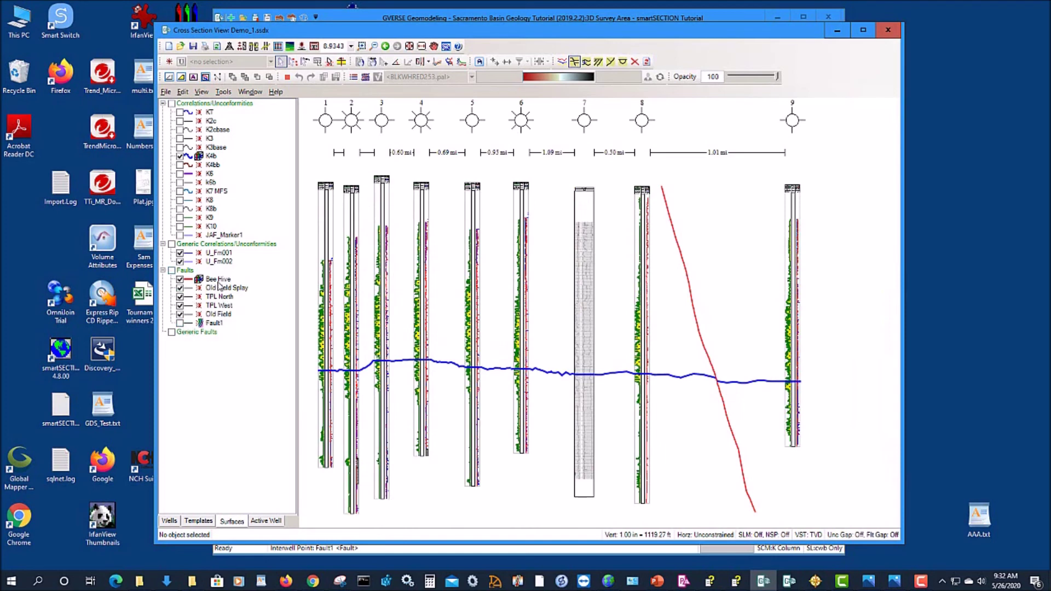
click(172, 269)
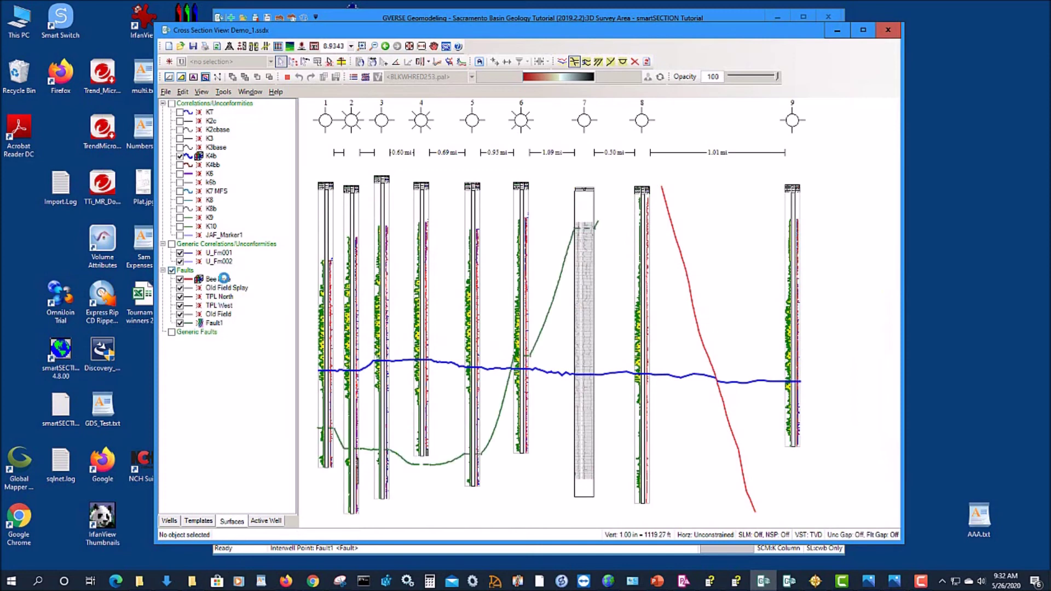
click(180, 279)
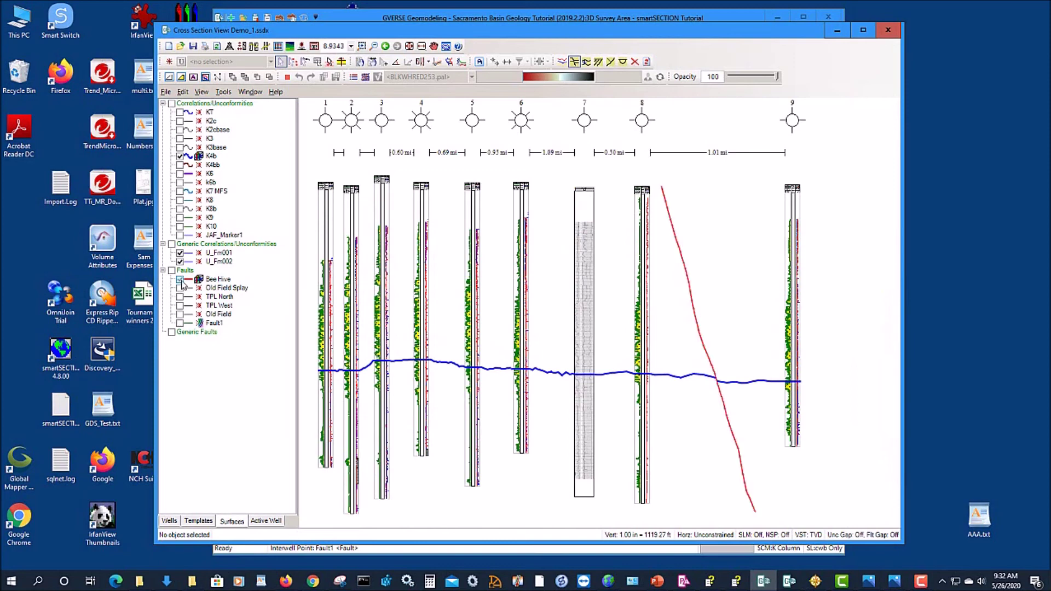
click(180, 324)
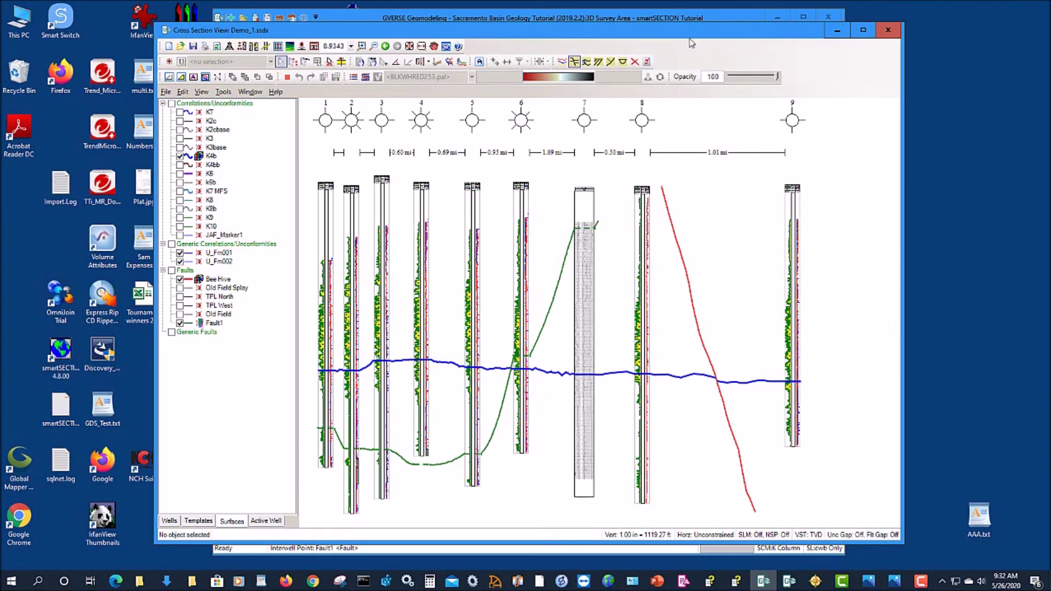
Minimize the Demo_1 cross section and define a new north-south well-to-well cross section from northwestern section 24 to northwestern section 36.
drag(690, 39, 669, 50)
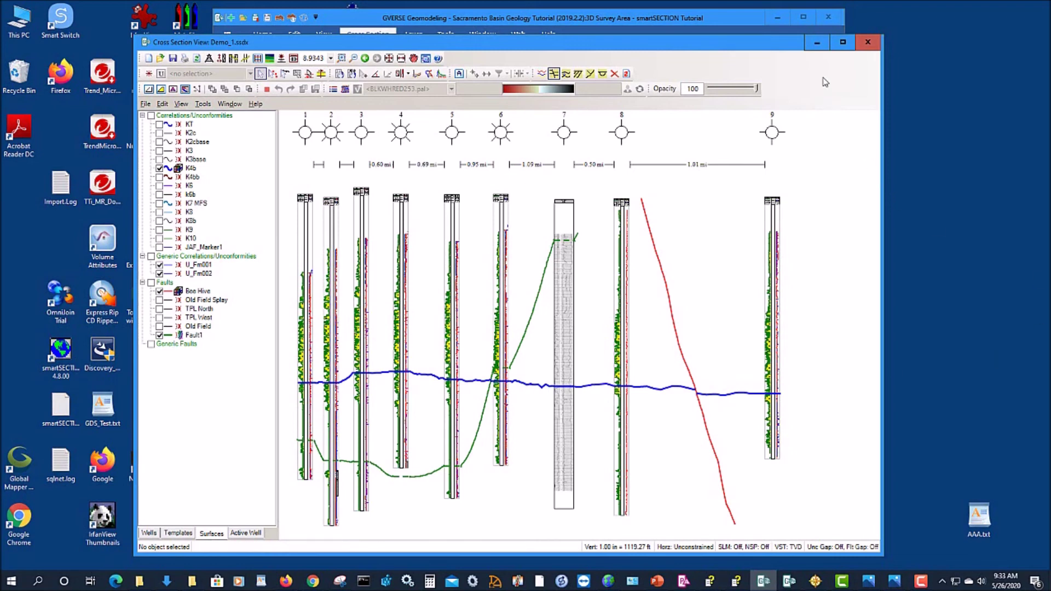
click(817, 43)
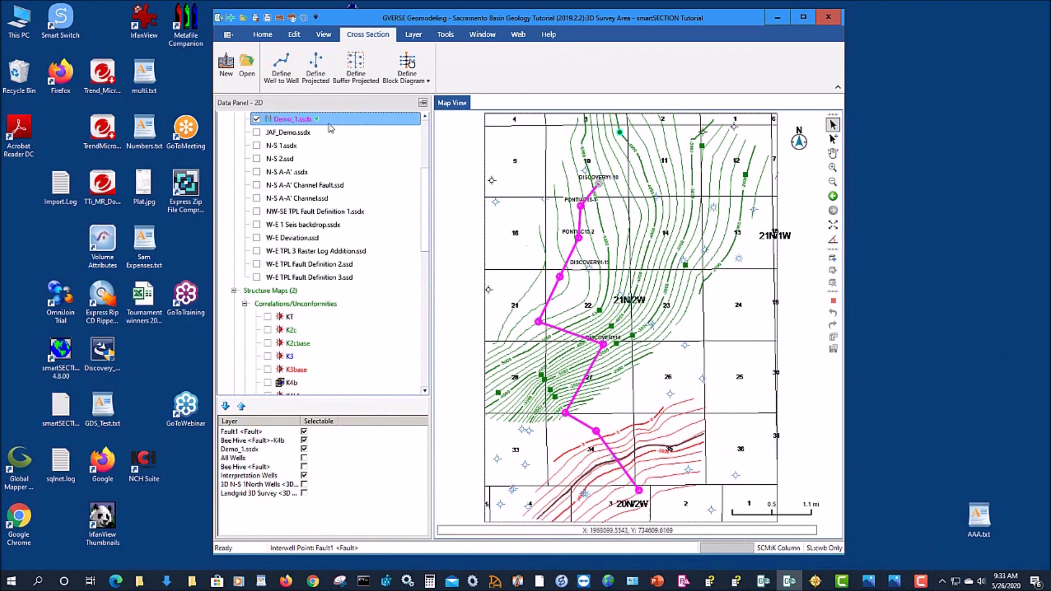
click(282, 65)
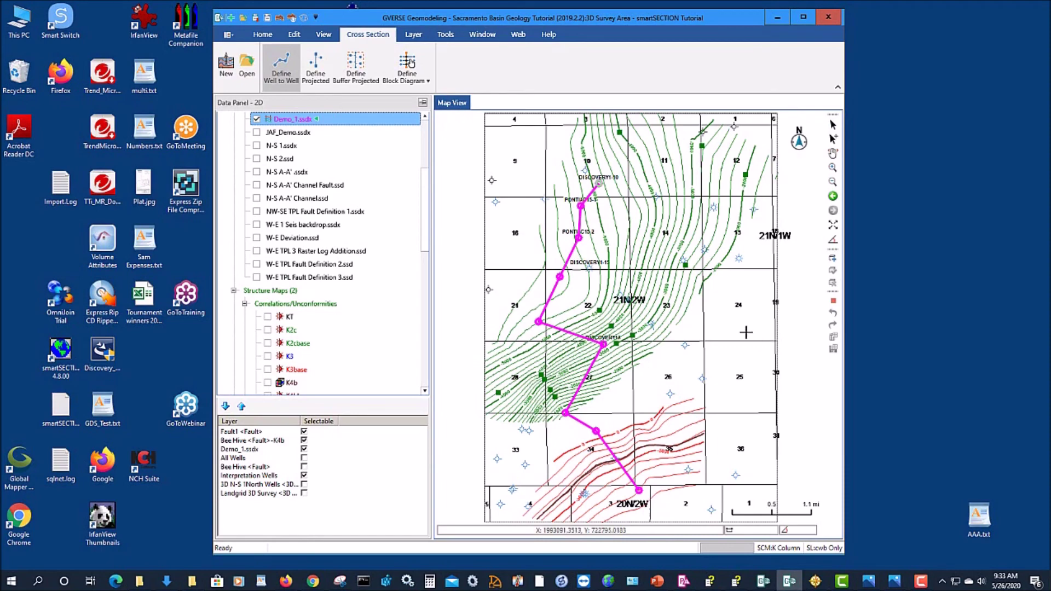
click(723, 273)
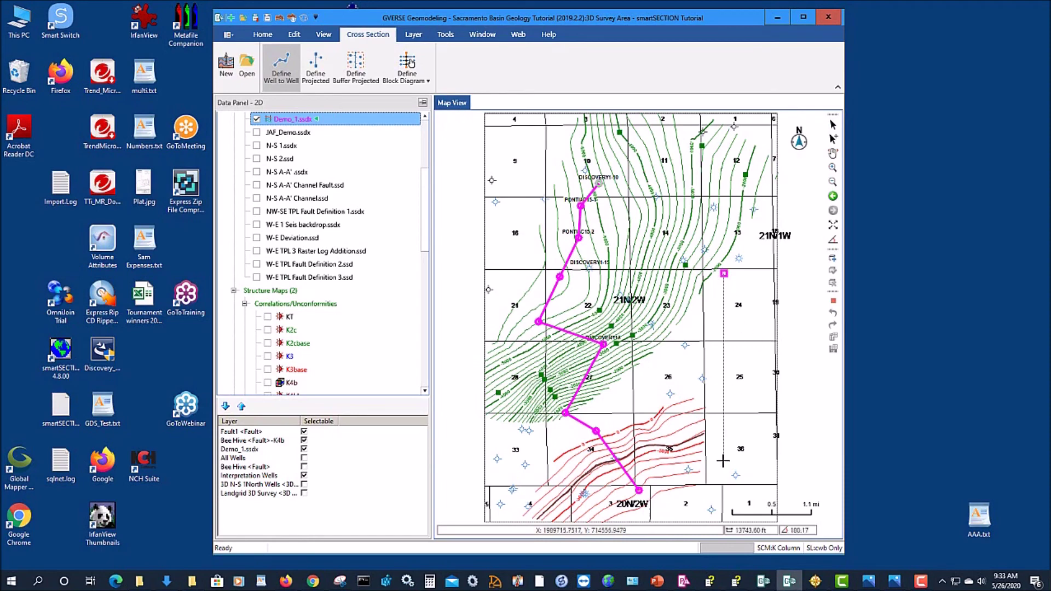
double_click(723, 460)
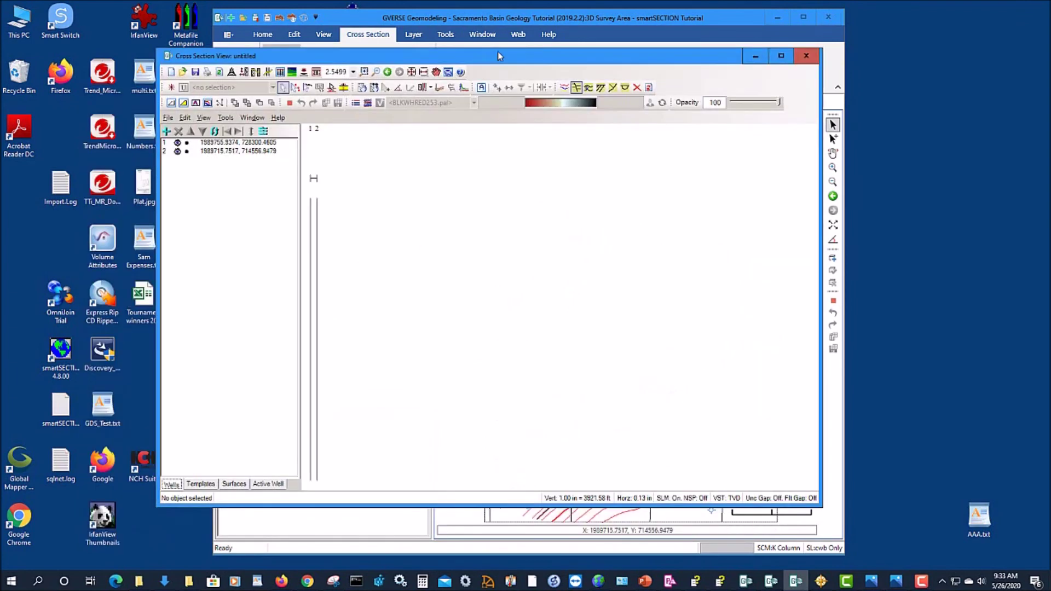
Widen the spacing between the two points of the new cross section and display all correlation and unconformity surfaces, enlarging the area around them.
drag(324, 343, 614, 341)
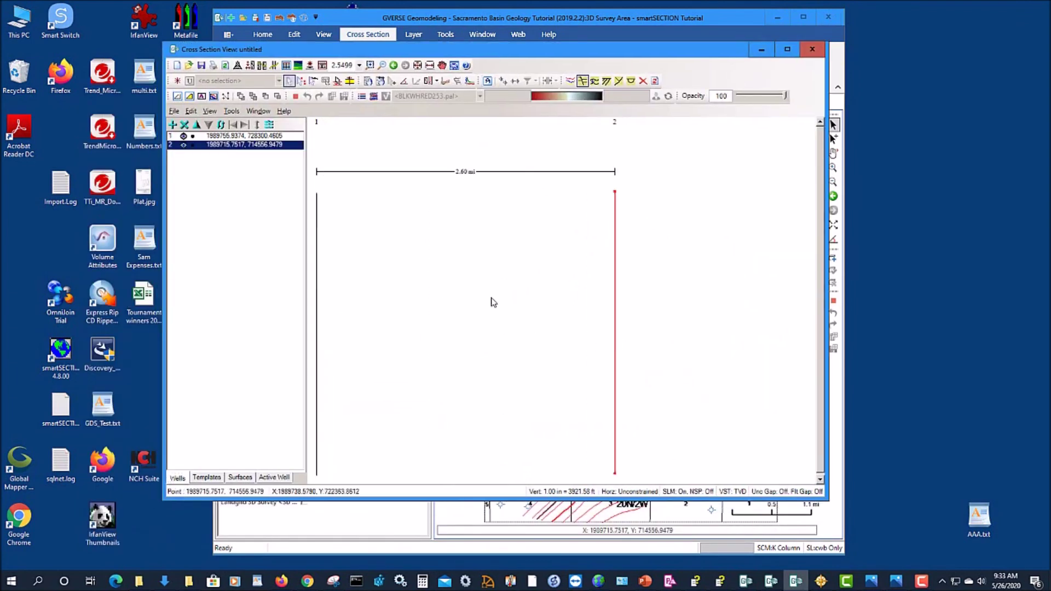
click(239, 477)
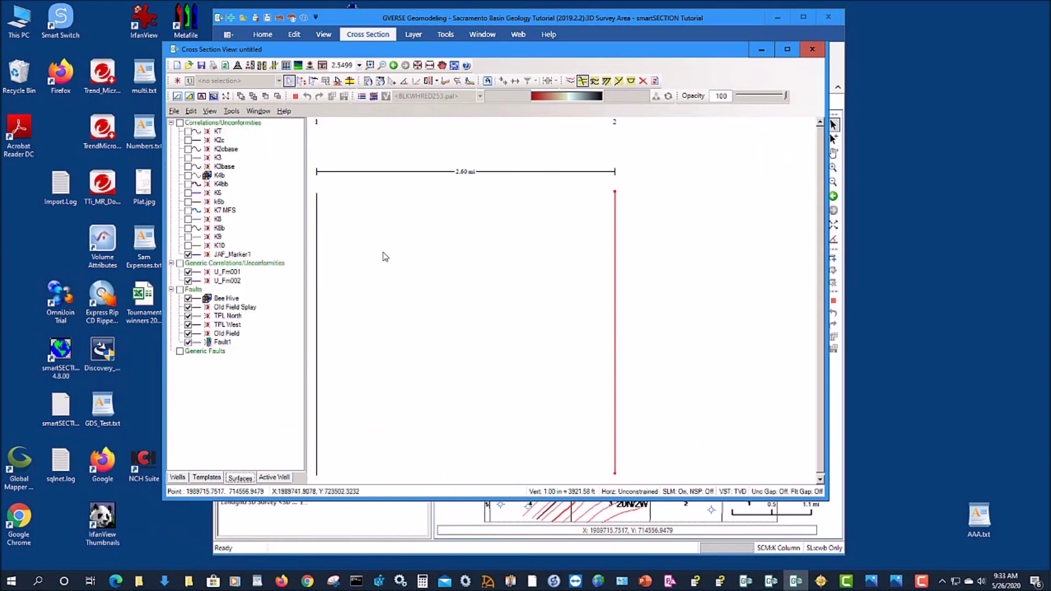
click(179, 124)
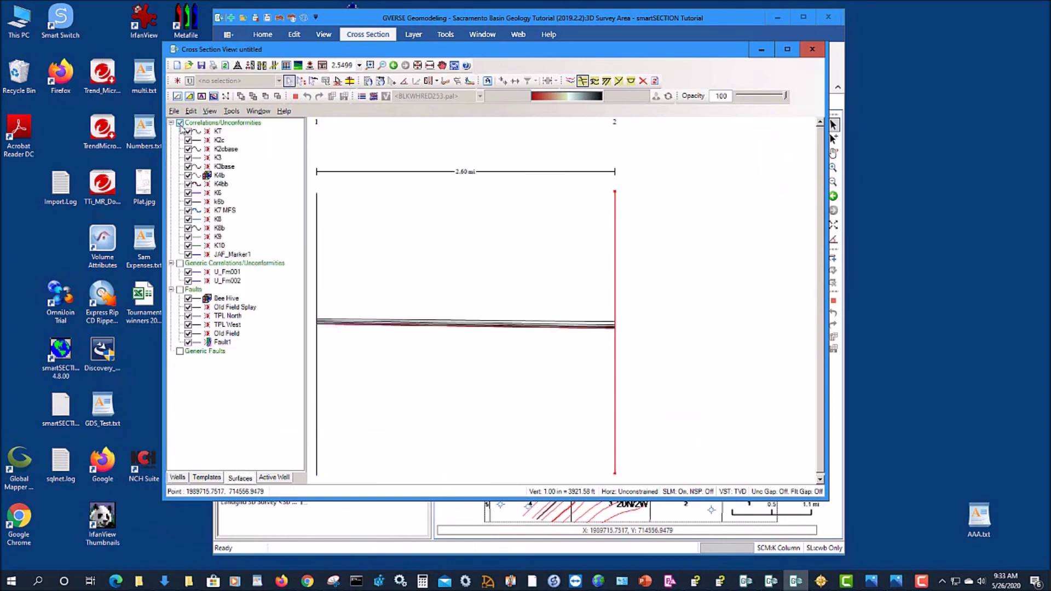
click(370, 65)
drag(454, 307, 525, 340)
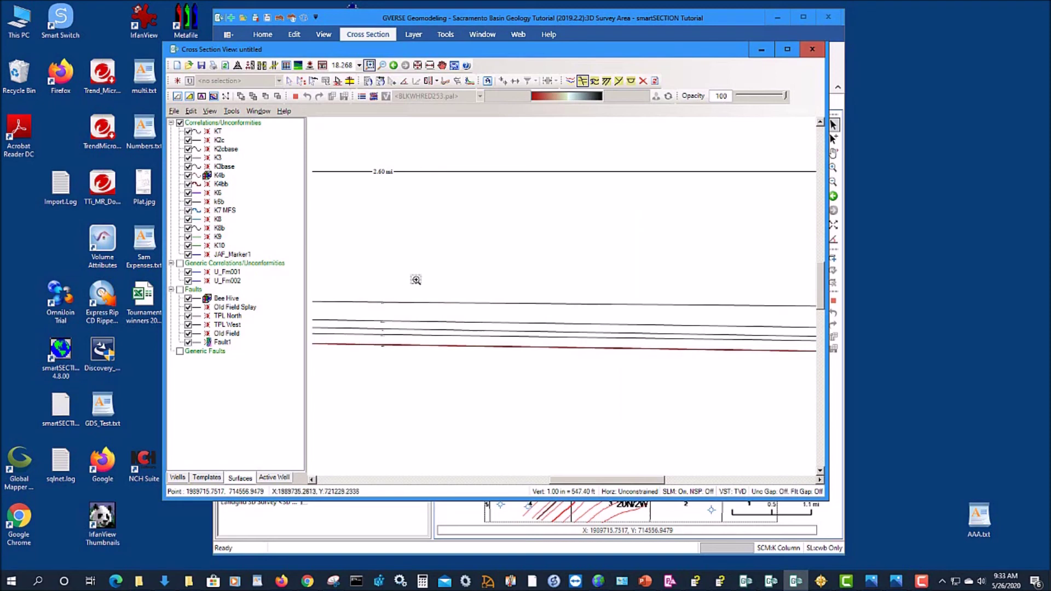
Create a new fault named F4 with a dark green custom color.
click(177, 81)
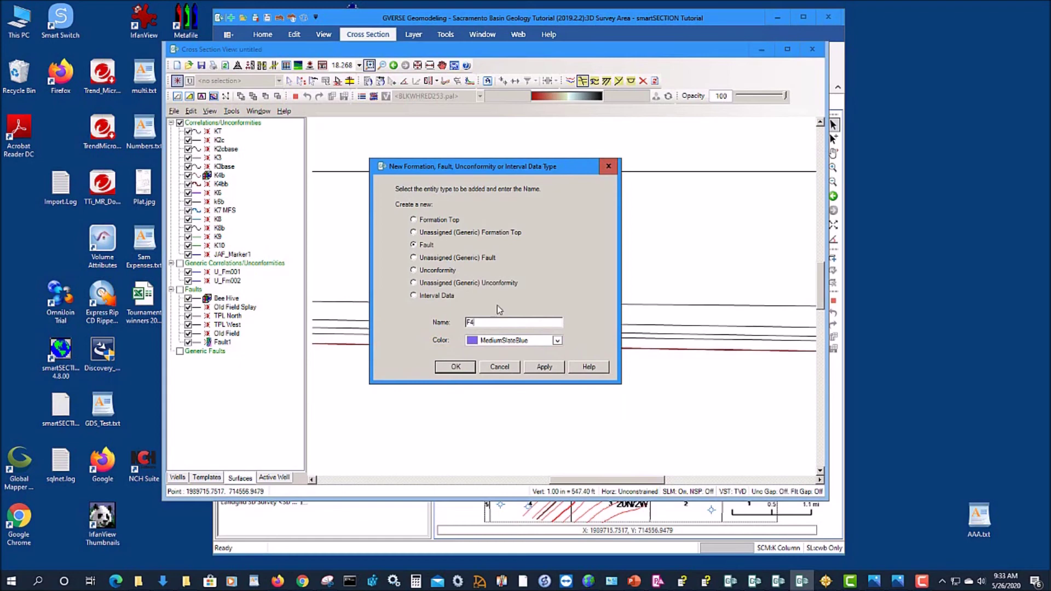
click(557, 343)
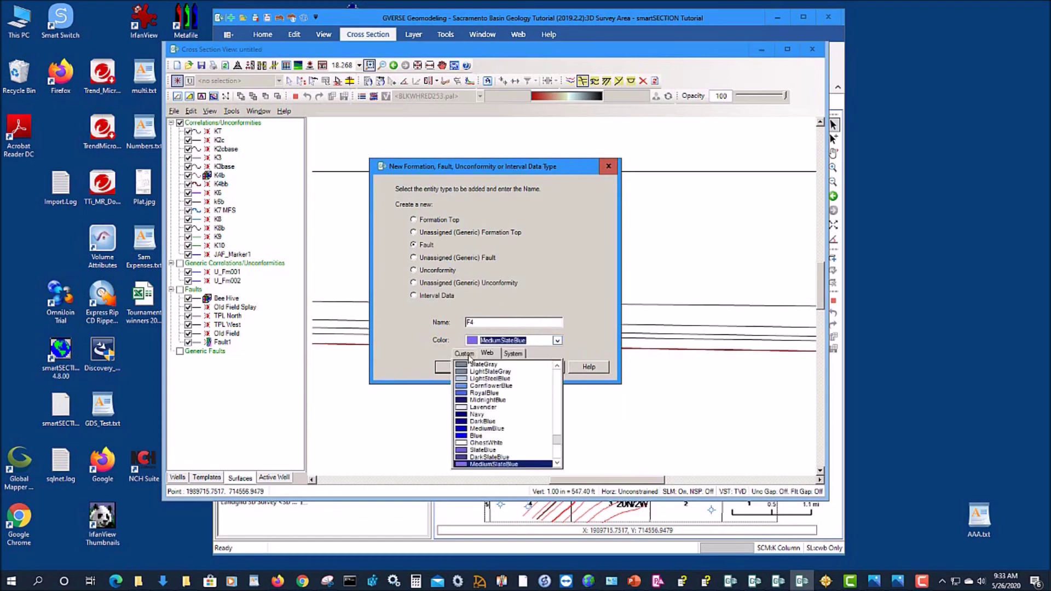
click(464, 353)
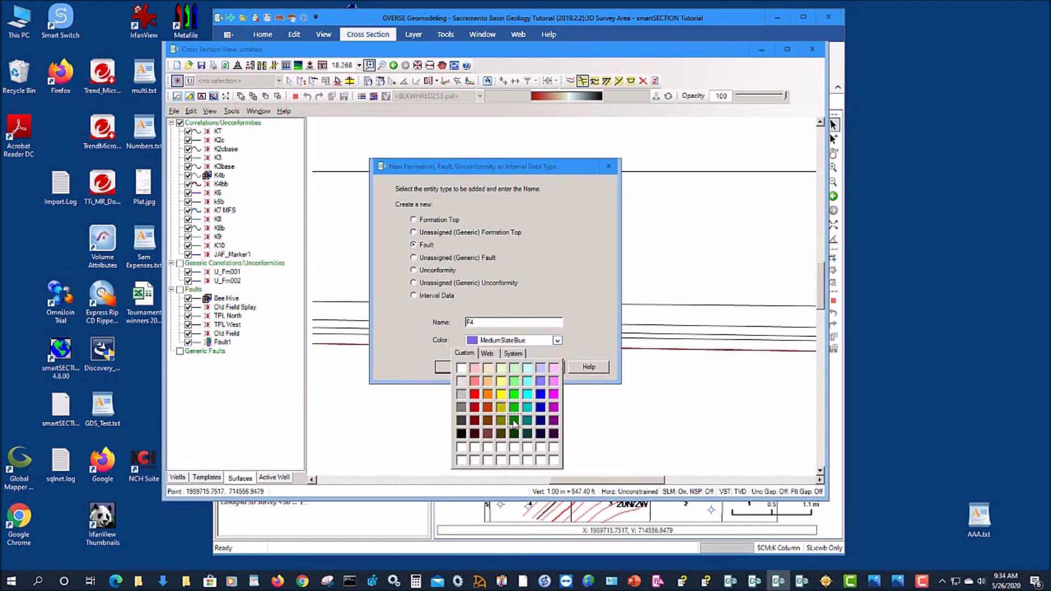
click(514, 421)
click(455, 367)
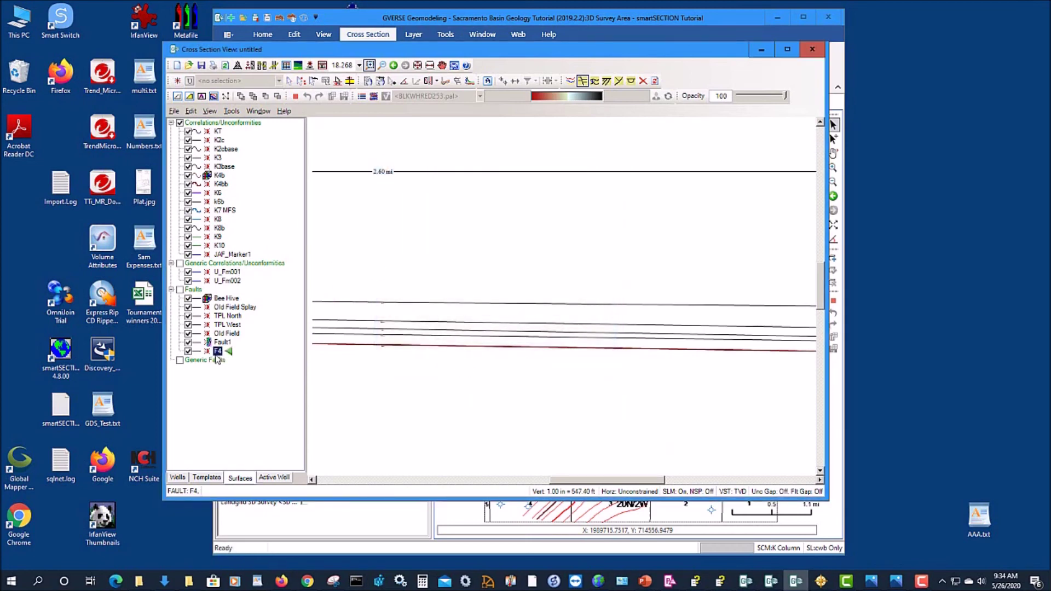
Start picking interwell points for F4 and switch the cross section's draw mode from straight line to True Space Mode.
click(316, 83)
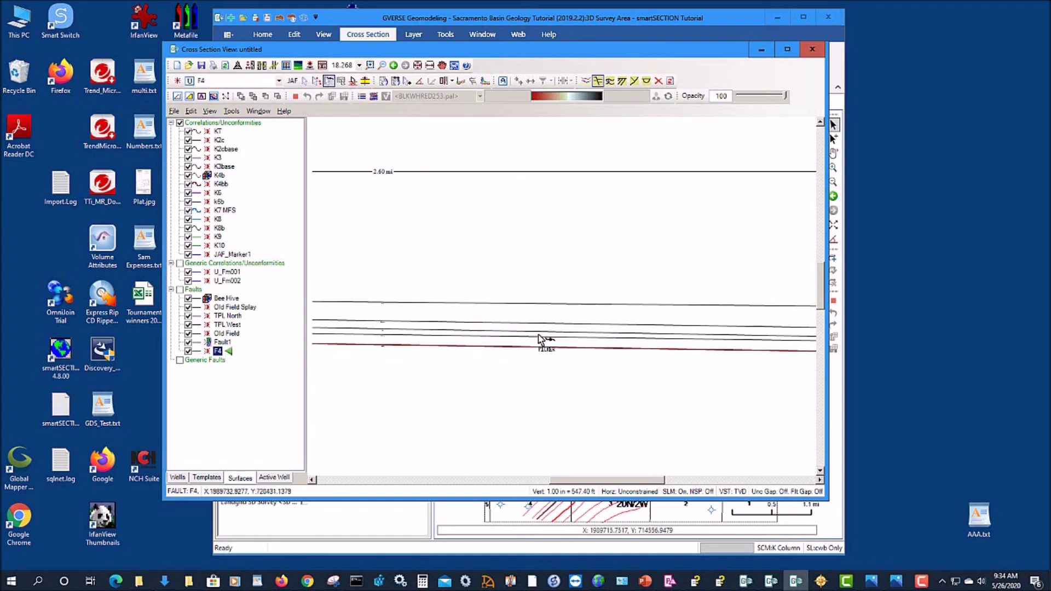
click(412, 217)
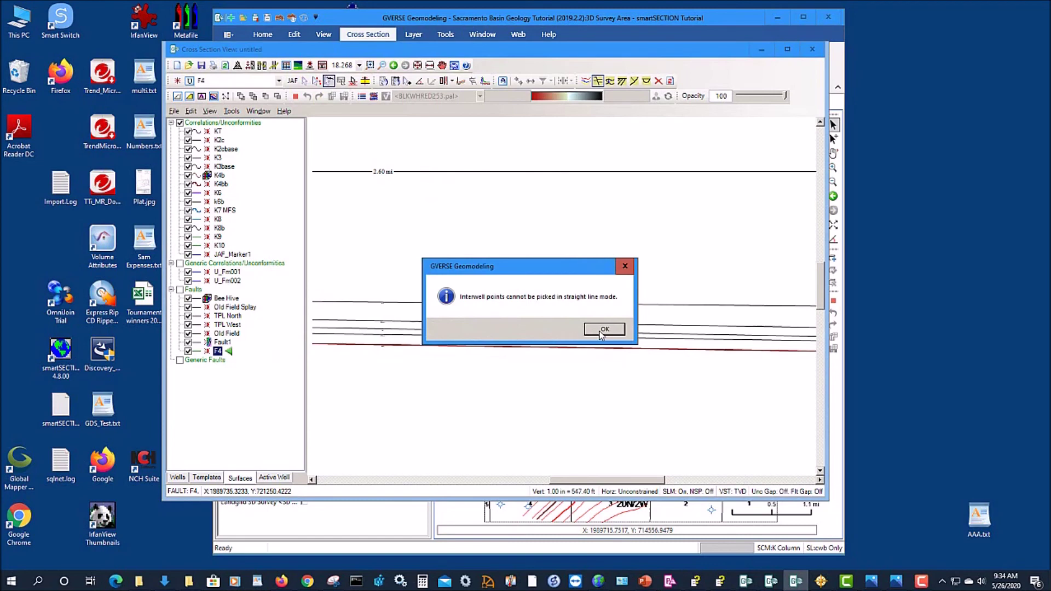
click(602, 330)
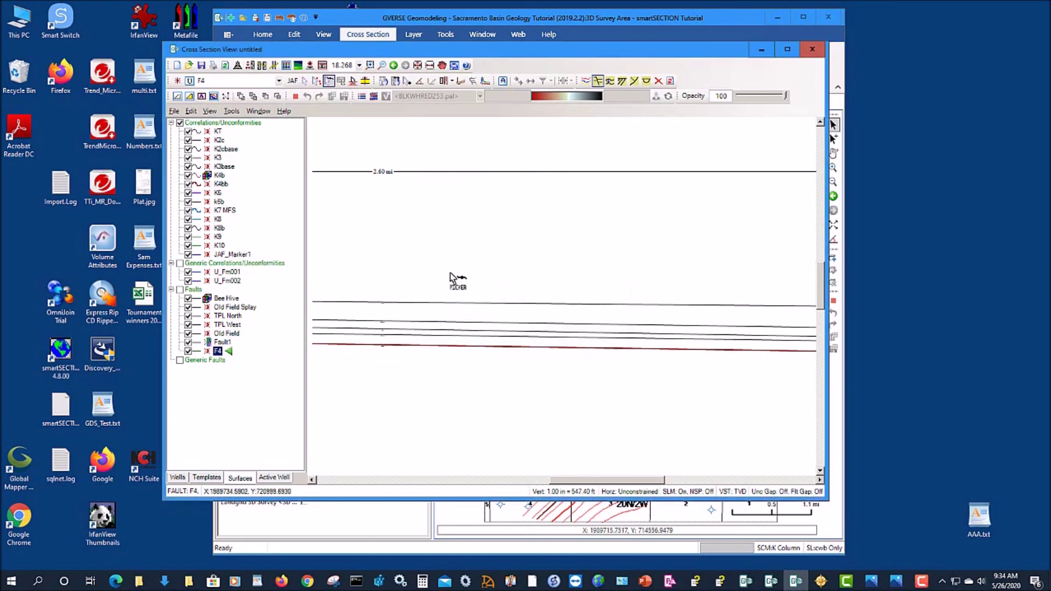
key(s)
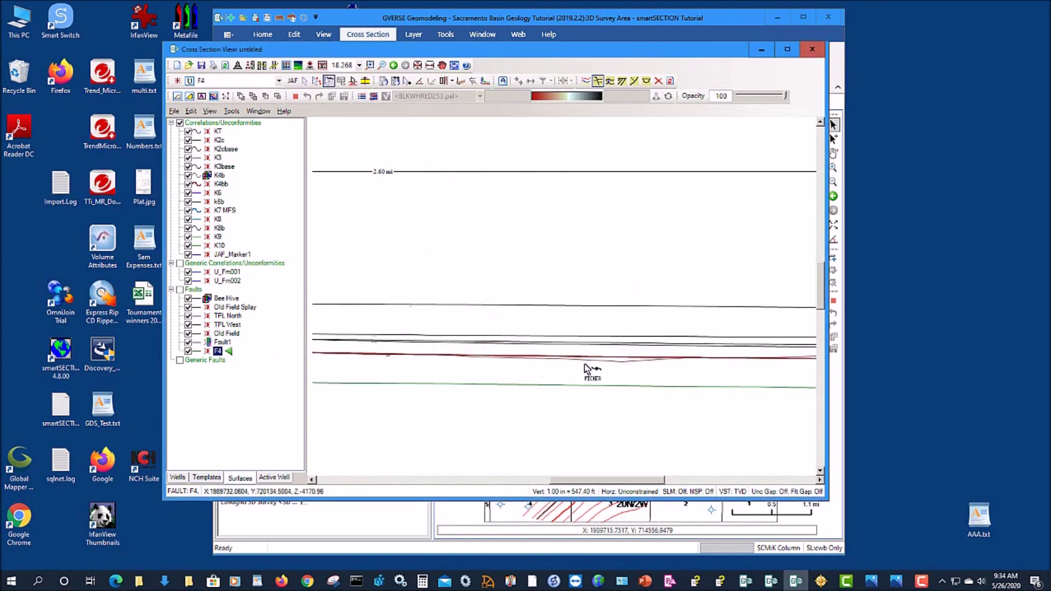
right_click(460, 221)
mouse_move(550, 343)
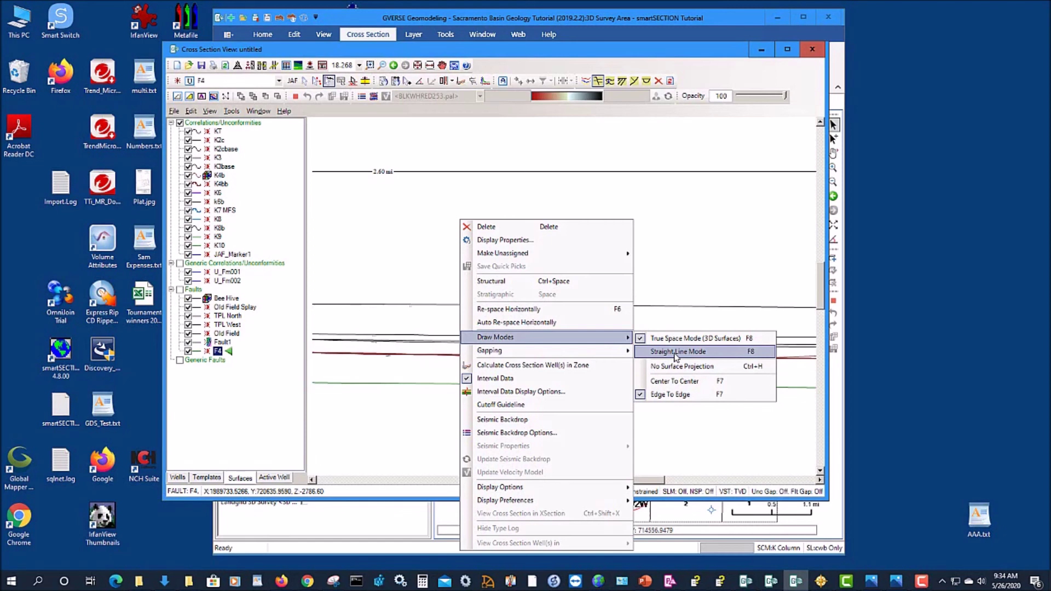
click(682, 47)
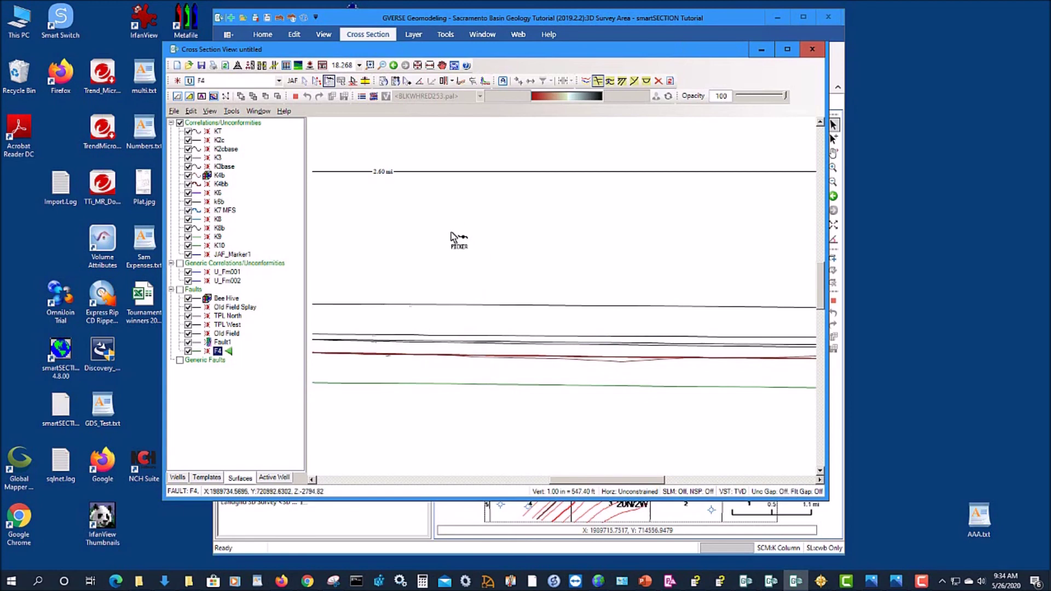
Pick four interwell points for F4 along a curve descending southward from above to below the correlation surfaces.
click(439, 218)
drag(442, 220, 519, 298)
click(558, 369)
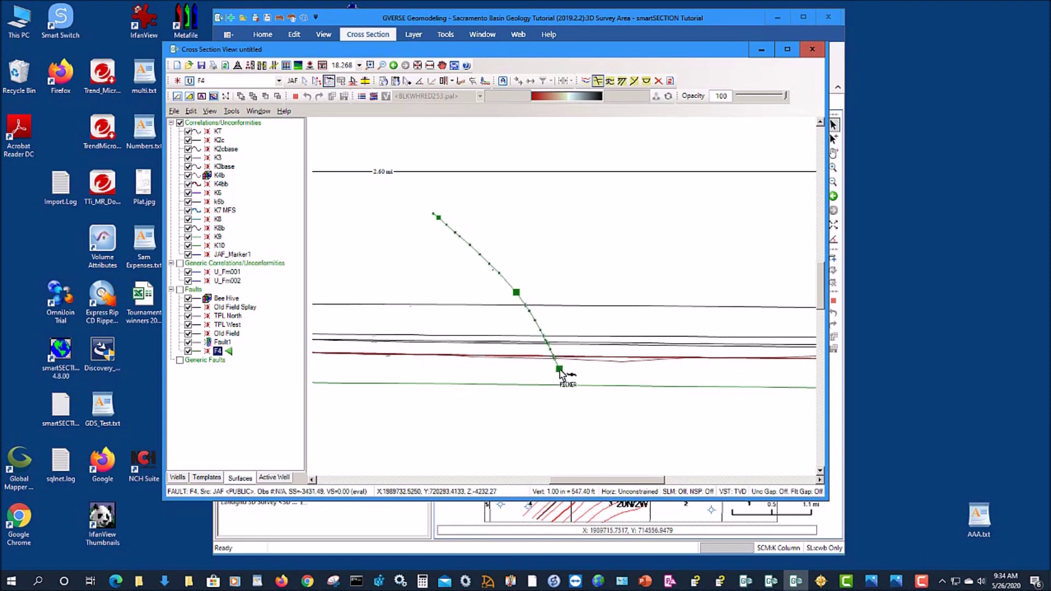
click(619, 450)
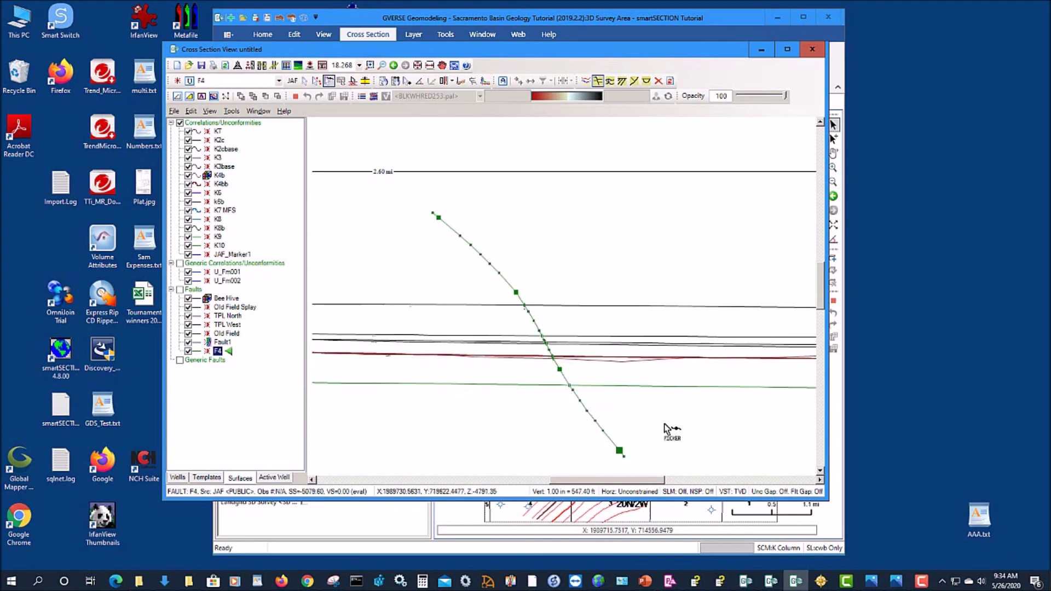
Set a hard constraint of 100 ft on F4's second point from the top in the Surface Point Editor, and save it.
click(304, 81)
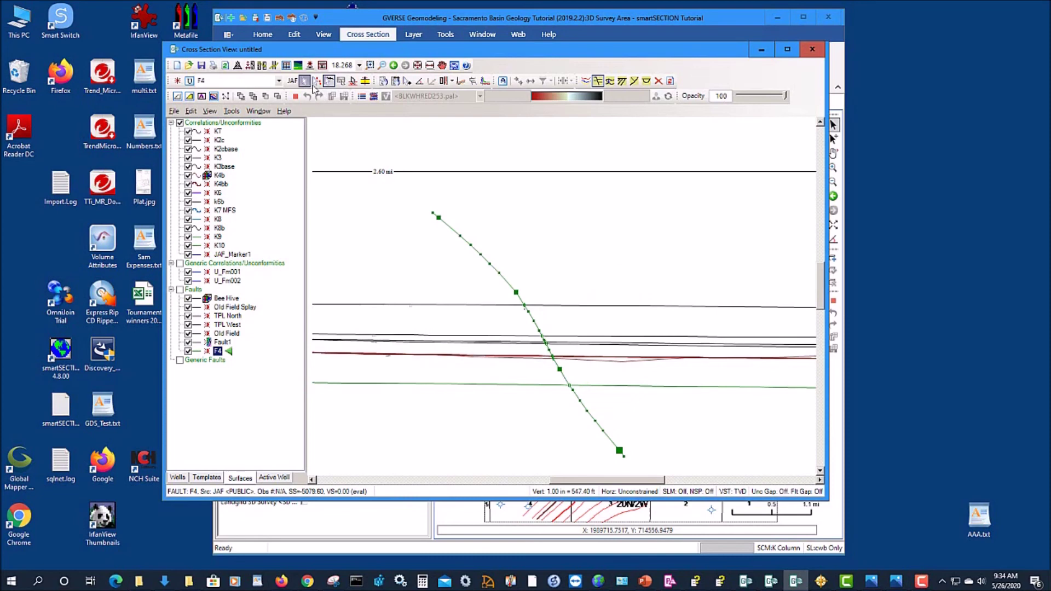
right_click(516, 294)
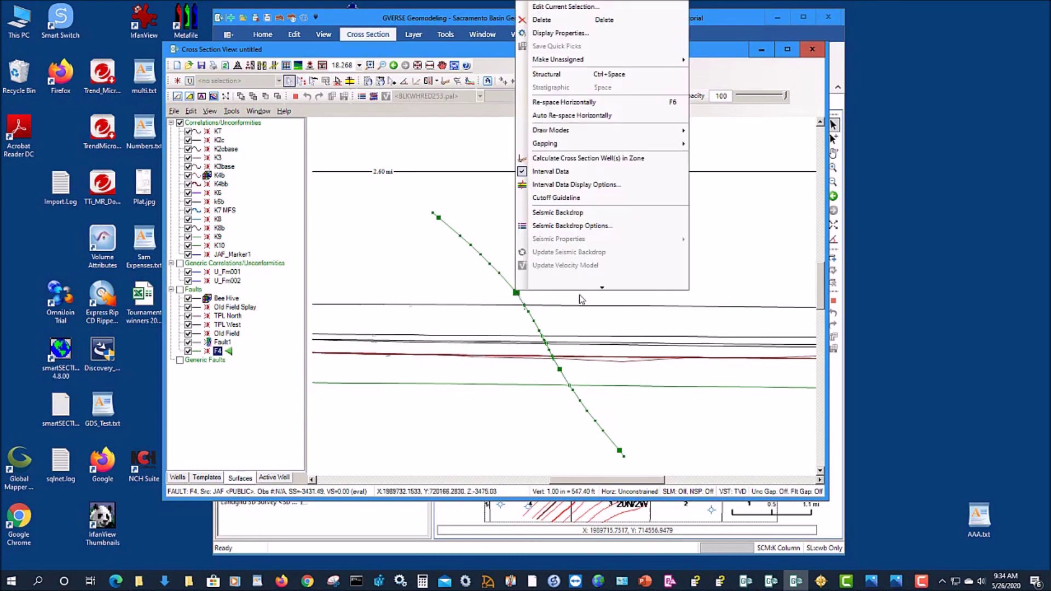
click(574, 8)
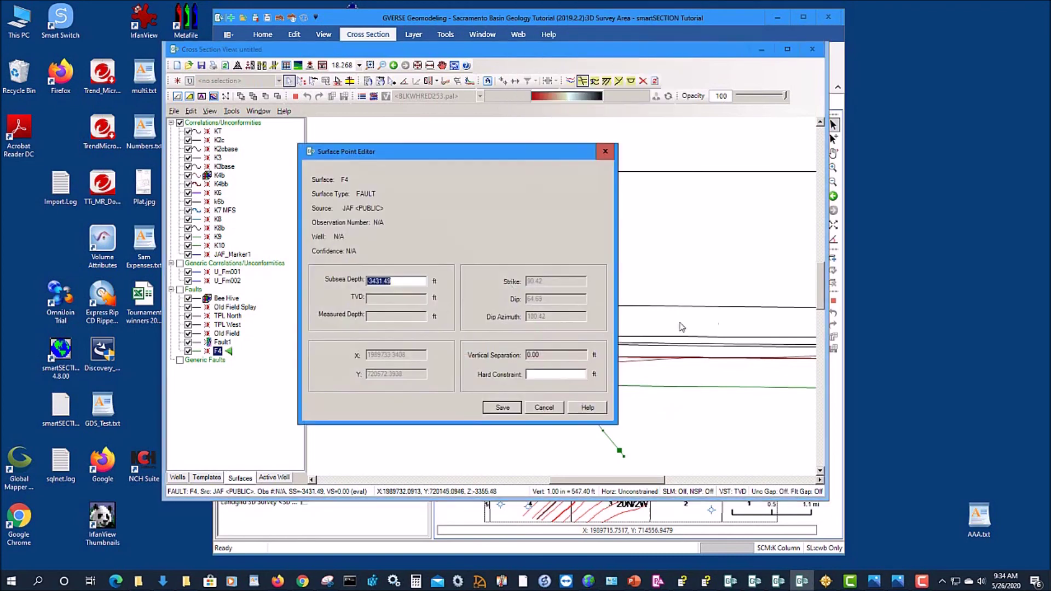
click(560, 373)
click(501, 408)
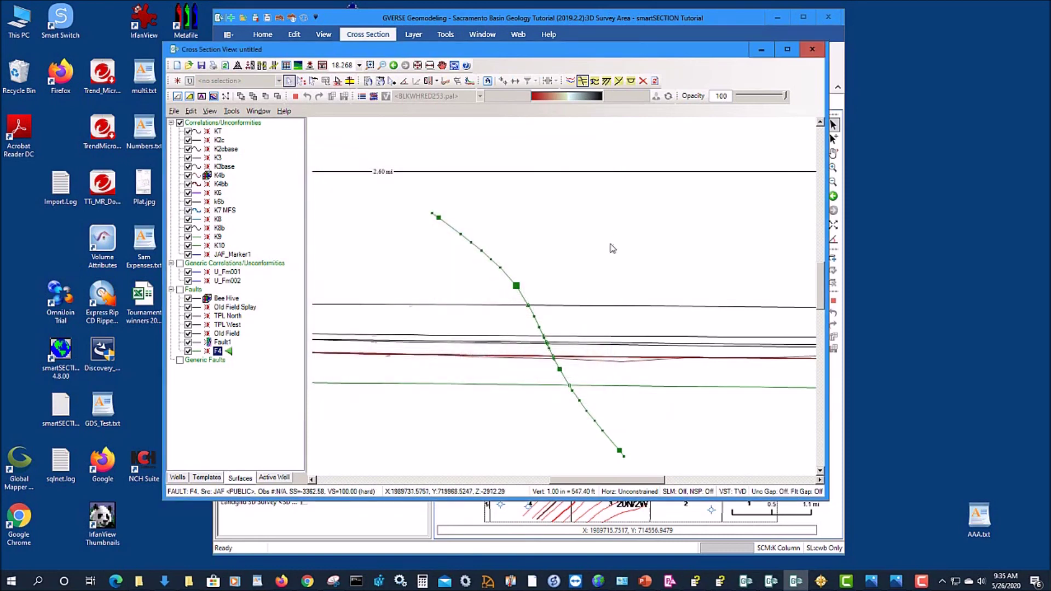
click(612, 260)
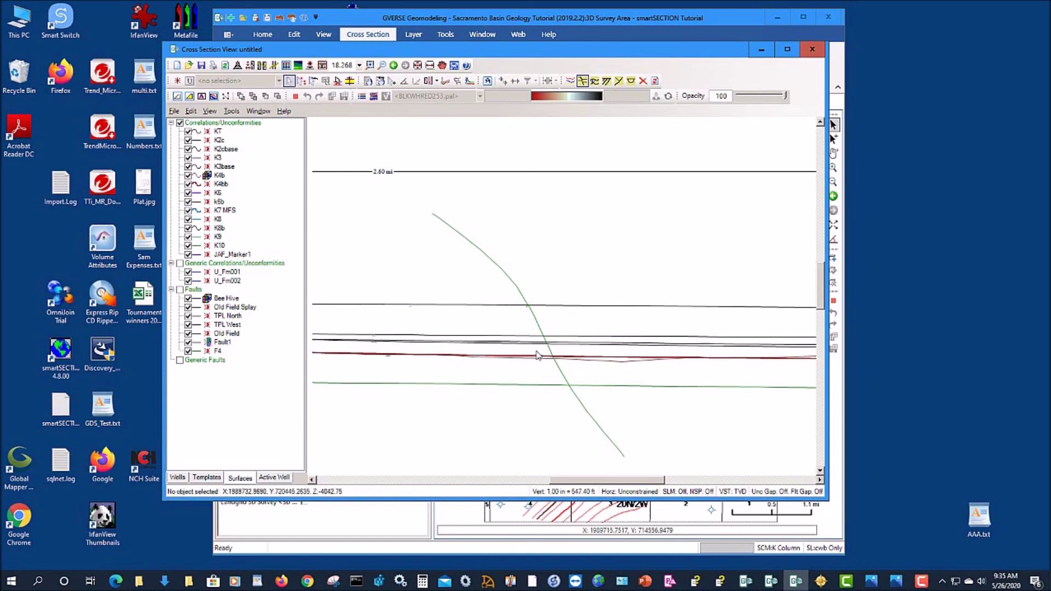
Return to the map view and display the F4 fault, enlarging the area around its interwell points in section 25.
click(454, 66)
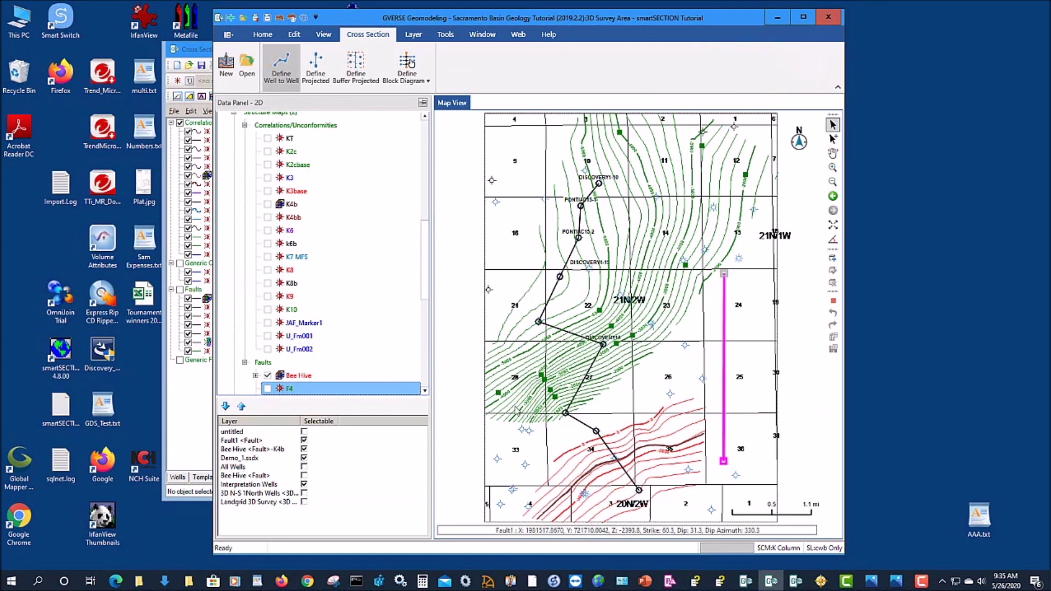
click(425, 277)
scroll(328, 252, down, 4)
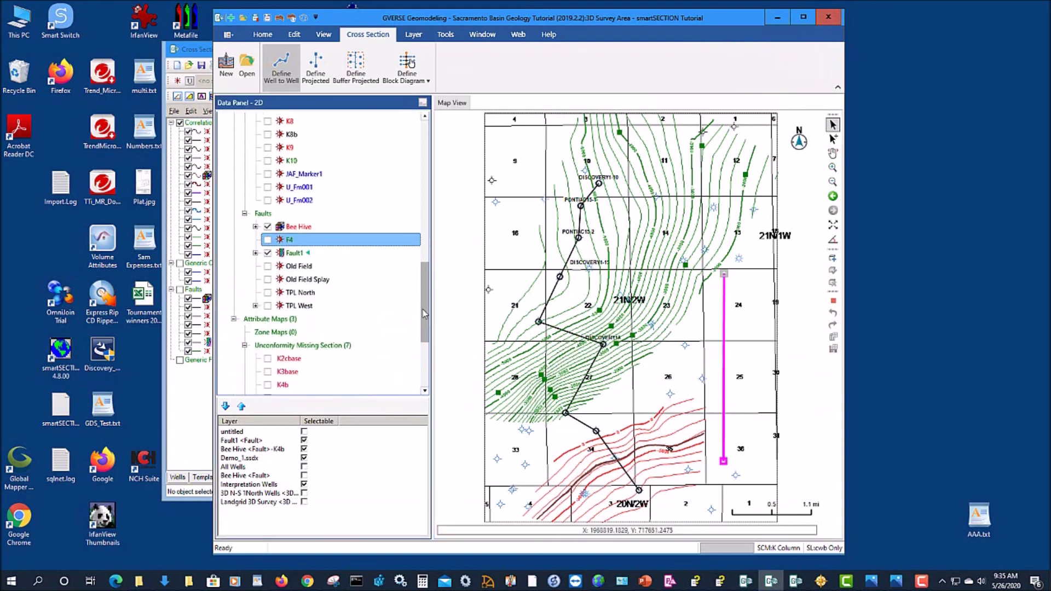
click(267, 240)
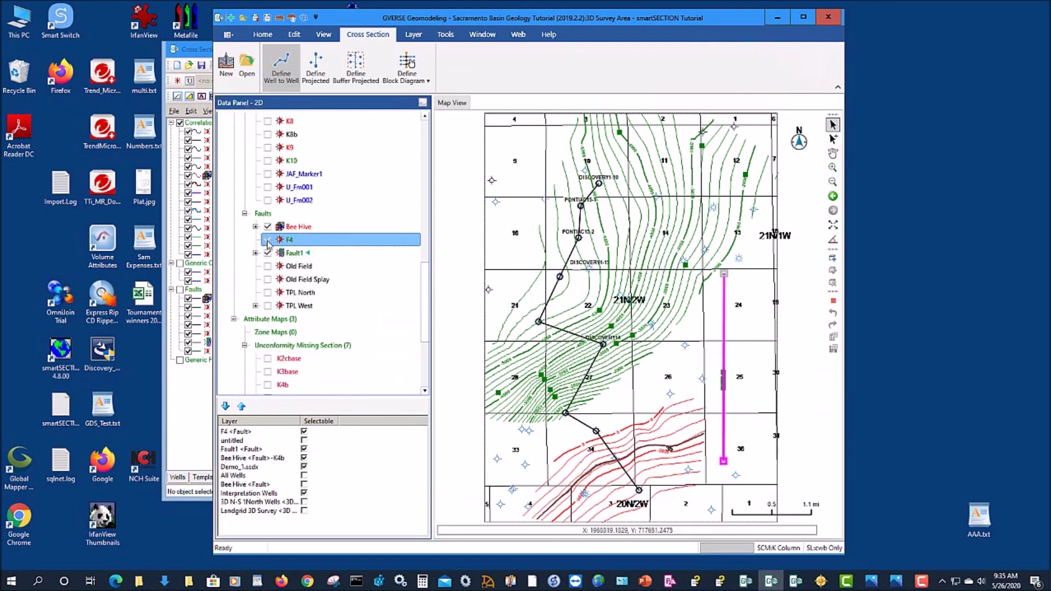
click(832, 167)
drag(684, 353, 784, 431)
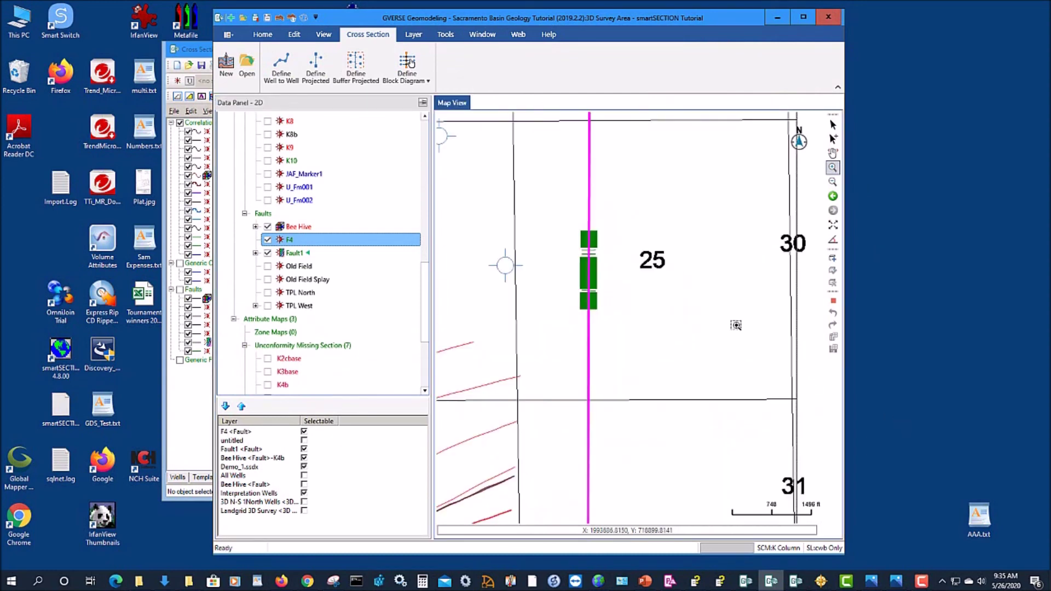
Make F4 the active surface and add an interwell point between its two northernmost points on the cross section line in section 25.
click(288, 241)
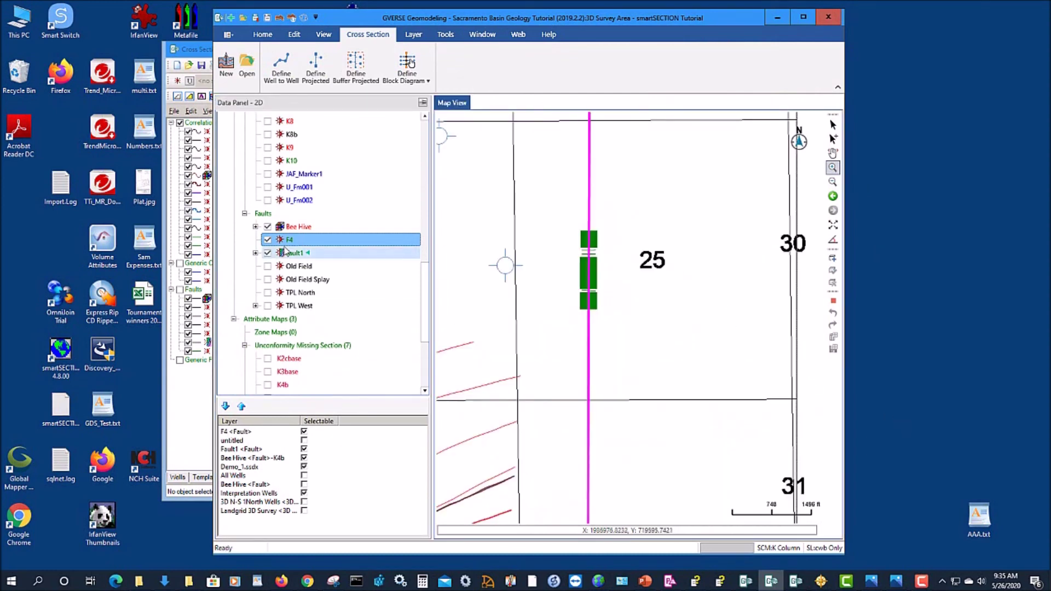
right_click(287, 242)
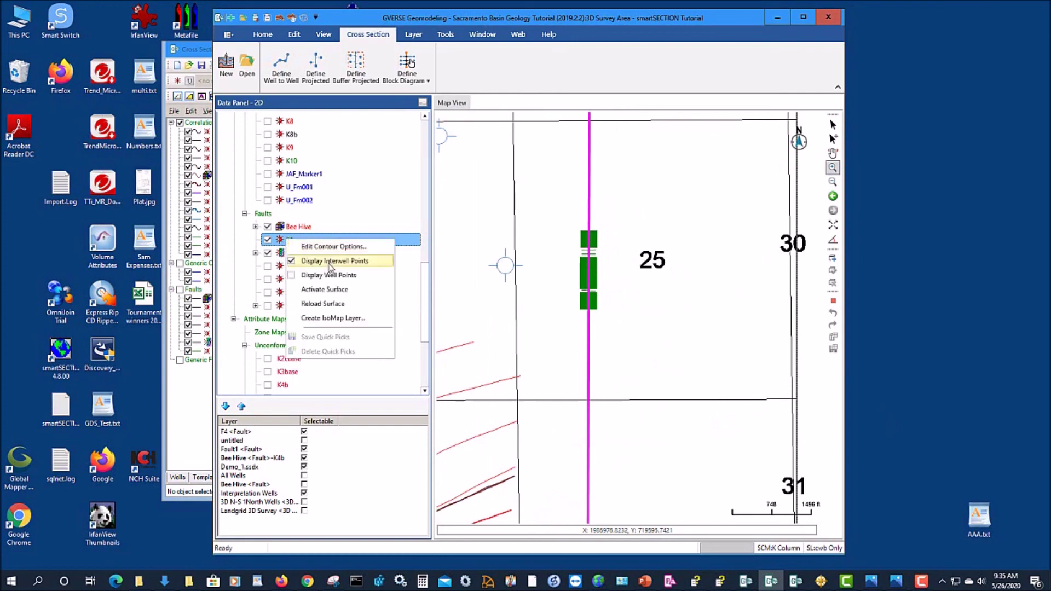
click(334, 290)
click(832, 139)
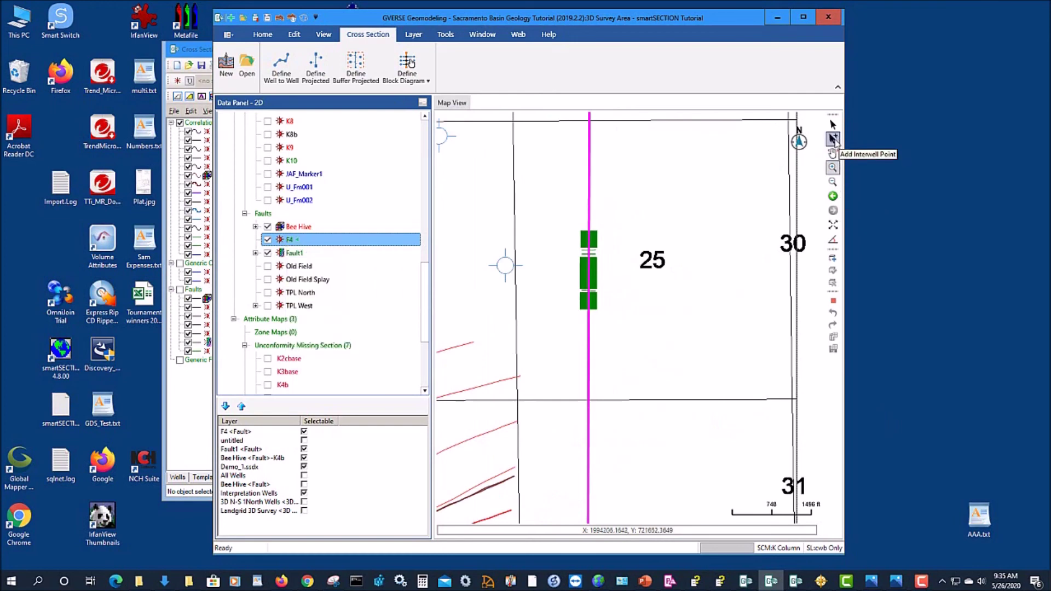
click(592, 255)
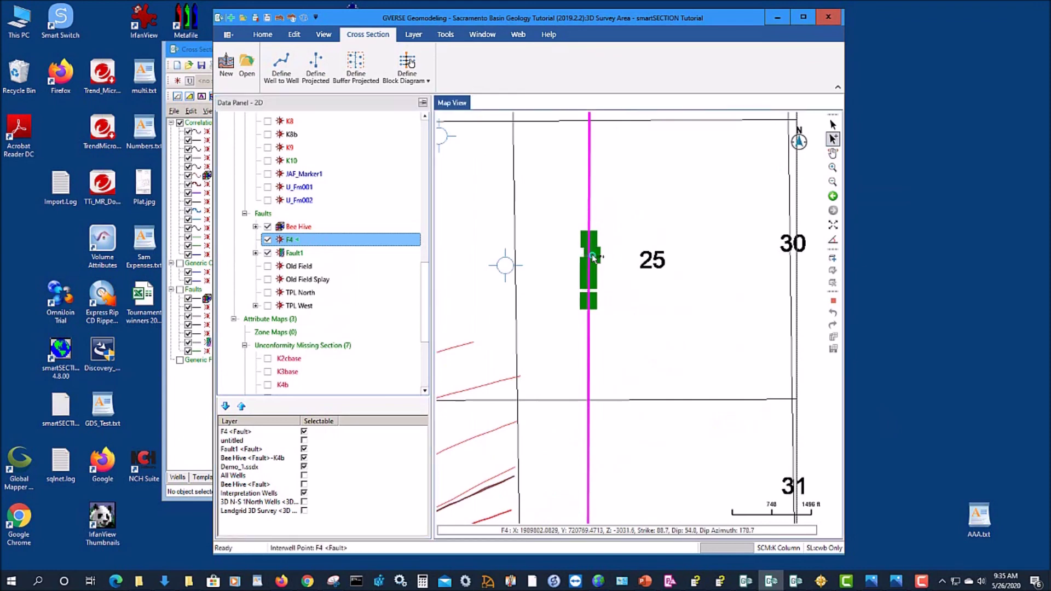
click(832, 124)
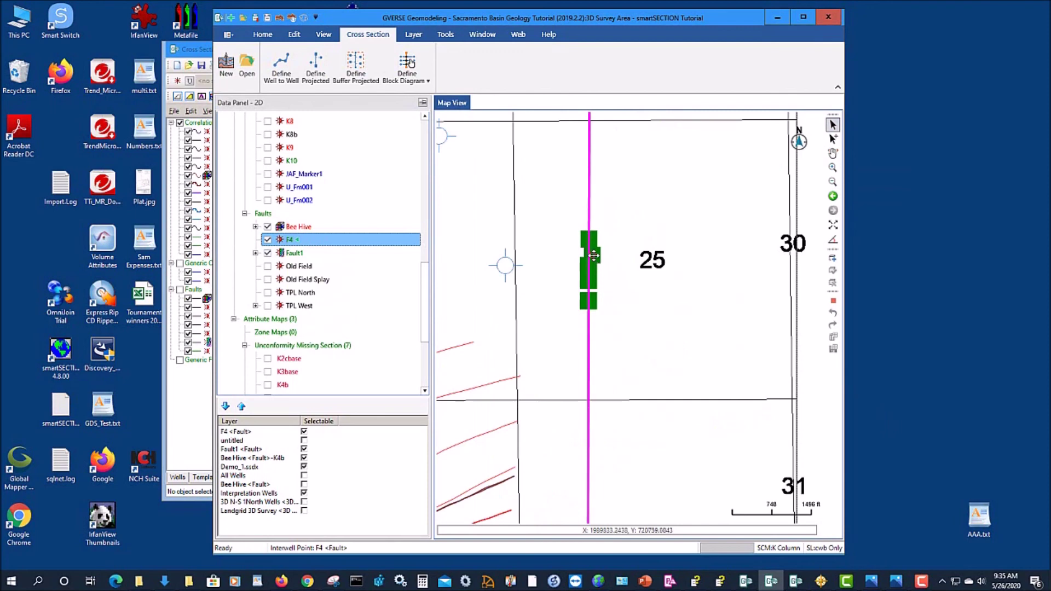
Move F4's new interwell point east of the section 25 label, and remodel the fault with an extension factor of 4.
drag(597, 255, 720, 254)
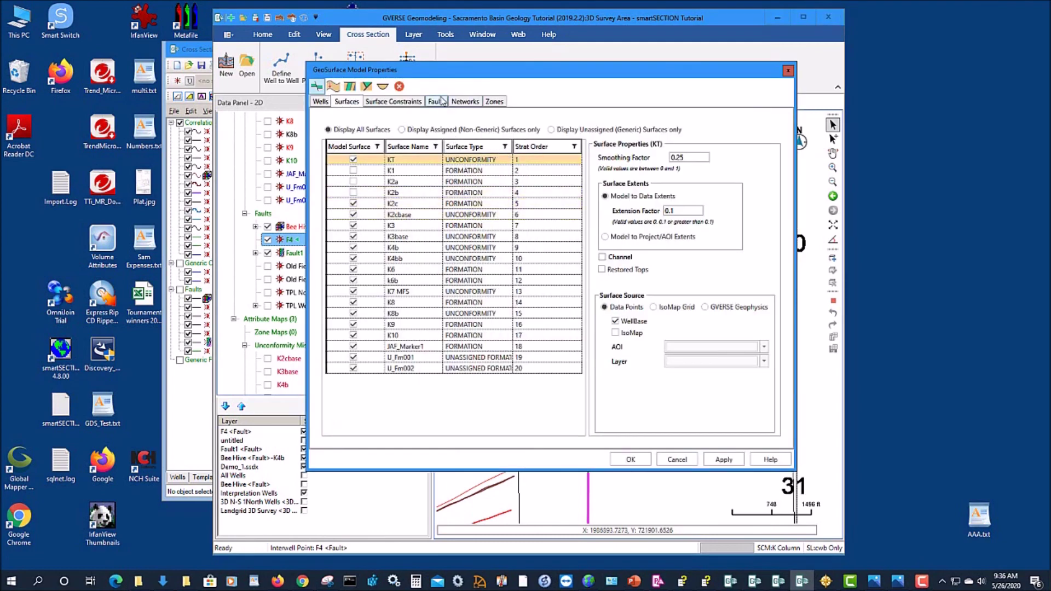
click(438, 103)
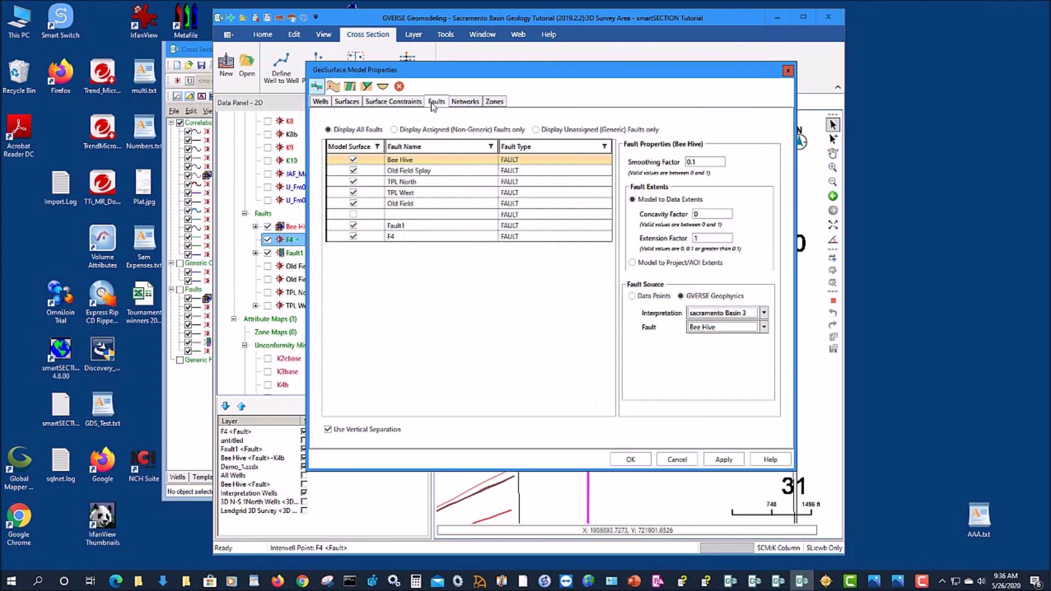
click(421, 236)
click(664, 201)
click(652, 202)
double_click(702, 237)
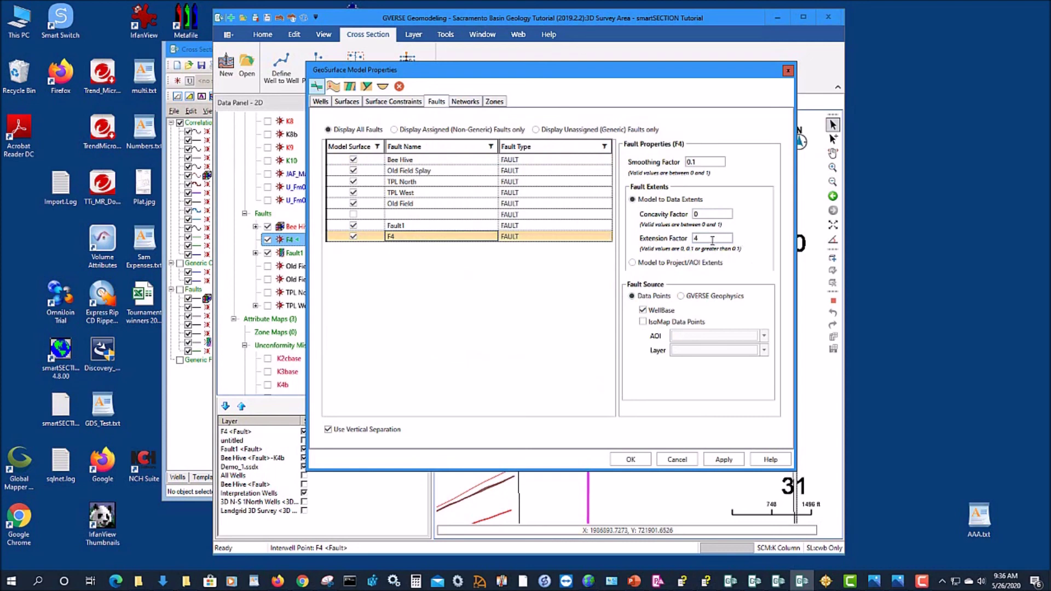
click(632, 460)
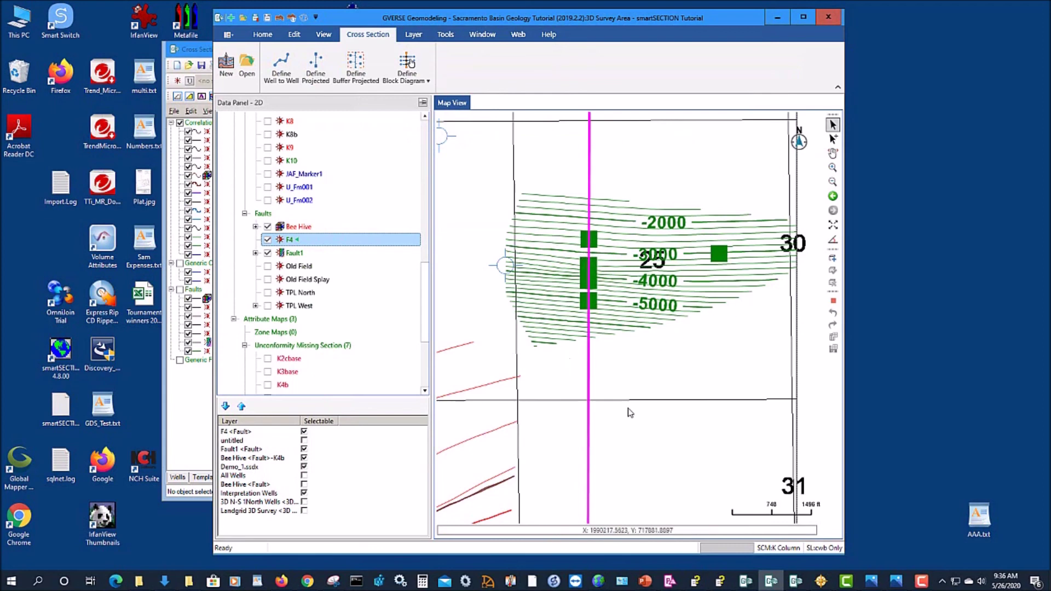
Add an F4 interwell point near the west edge of section 25 and move it southwest into section 26.
click(832, 139)
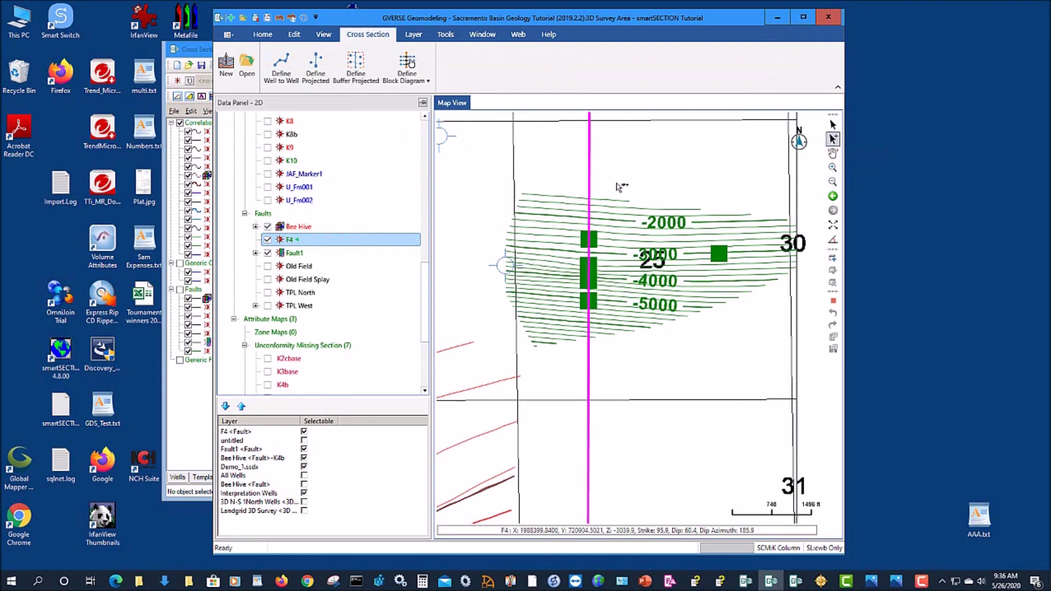
click(529, 251)
click(832, 124)
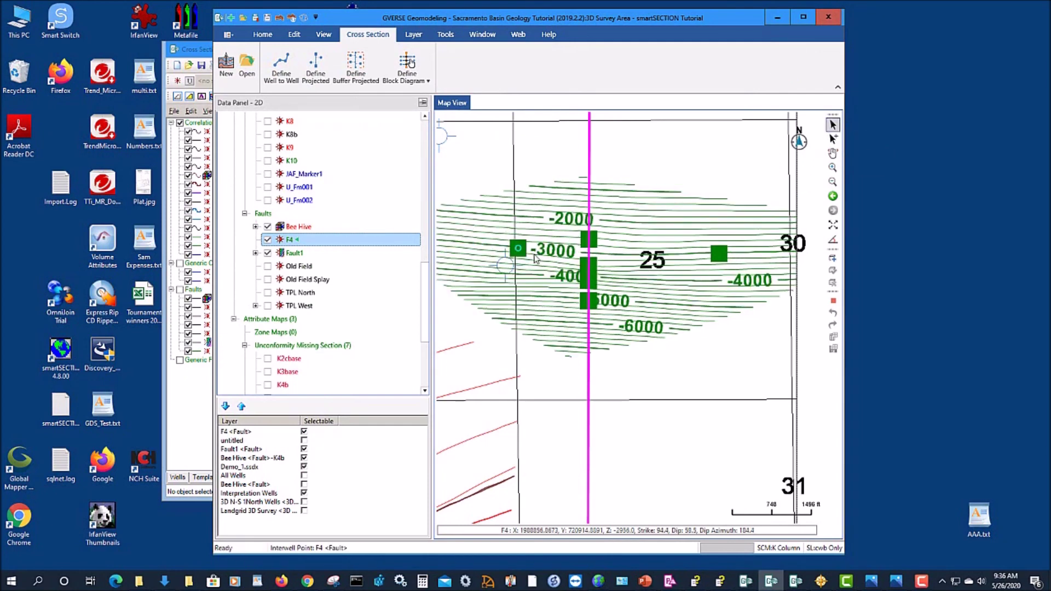
drag(518, 249, 453, 316)
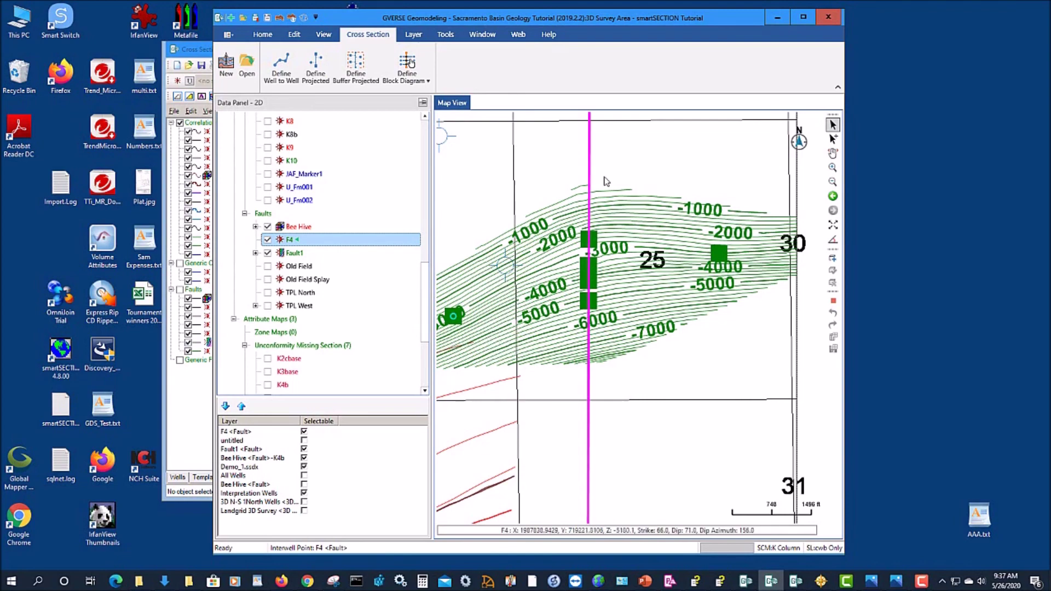
Maximize the window, box-select the F4 interwell point in section 26 with the surrounding contours, and delete the selected points.
click(802, 17)
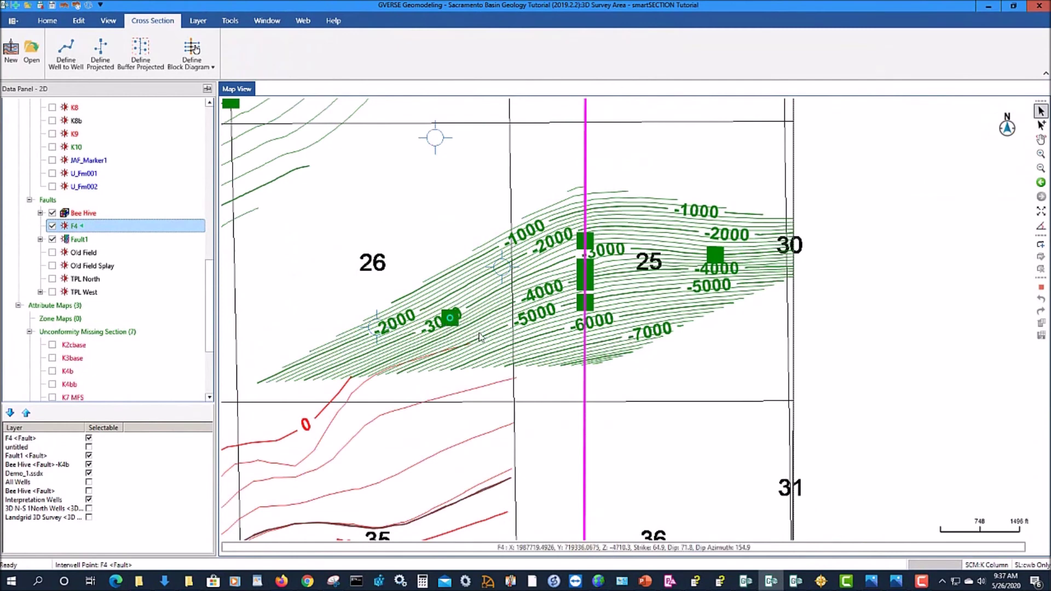
drag(559, 386, 371, 262)
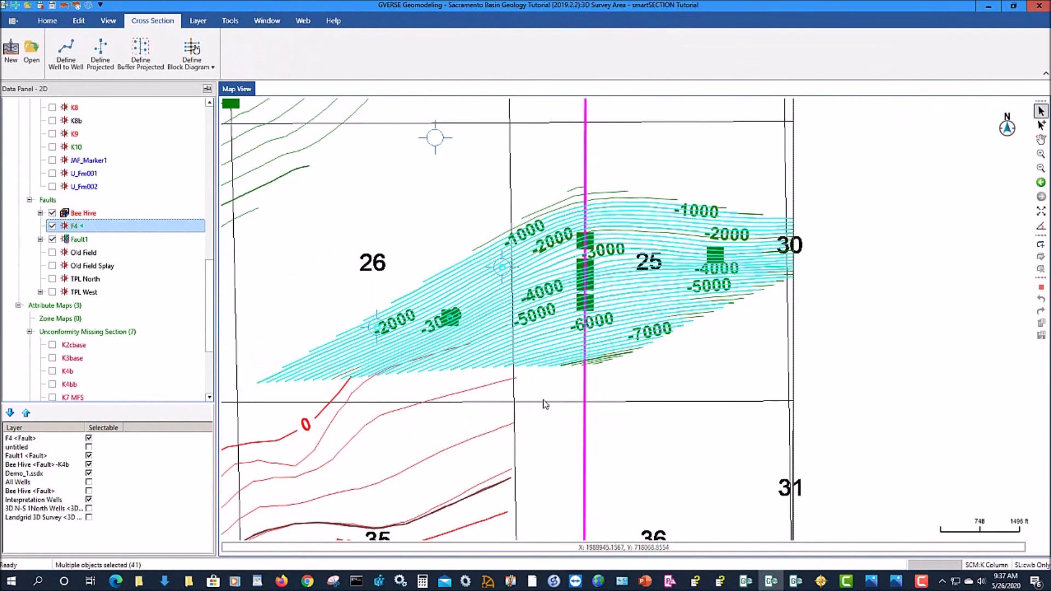
key(Delete)
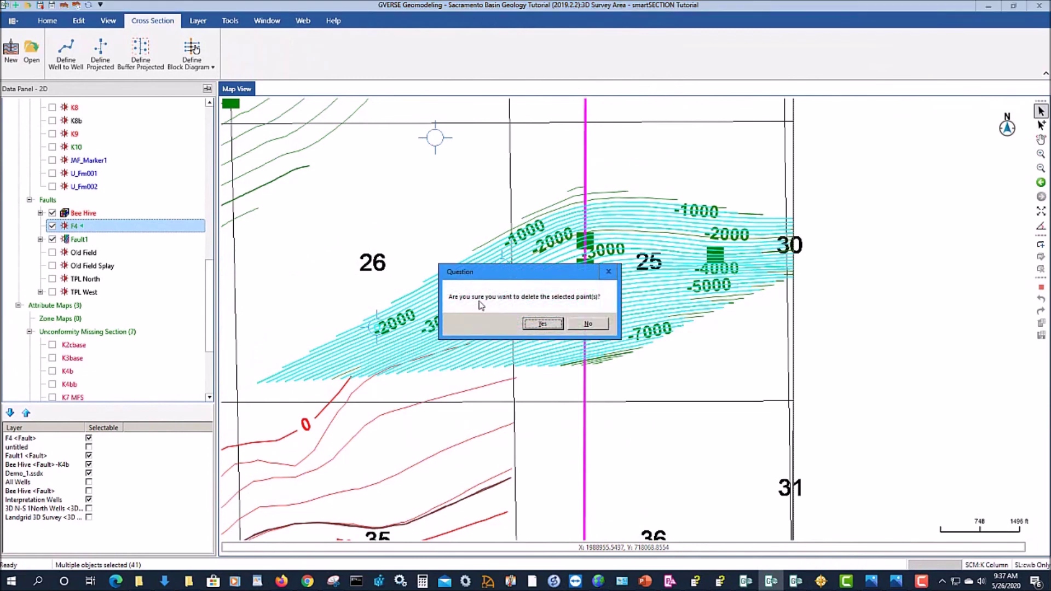
click(547, 324)
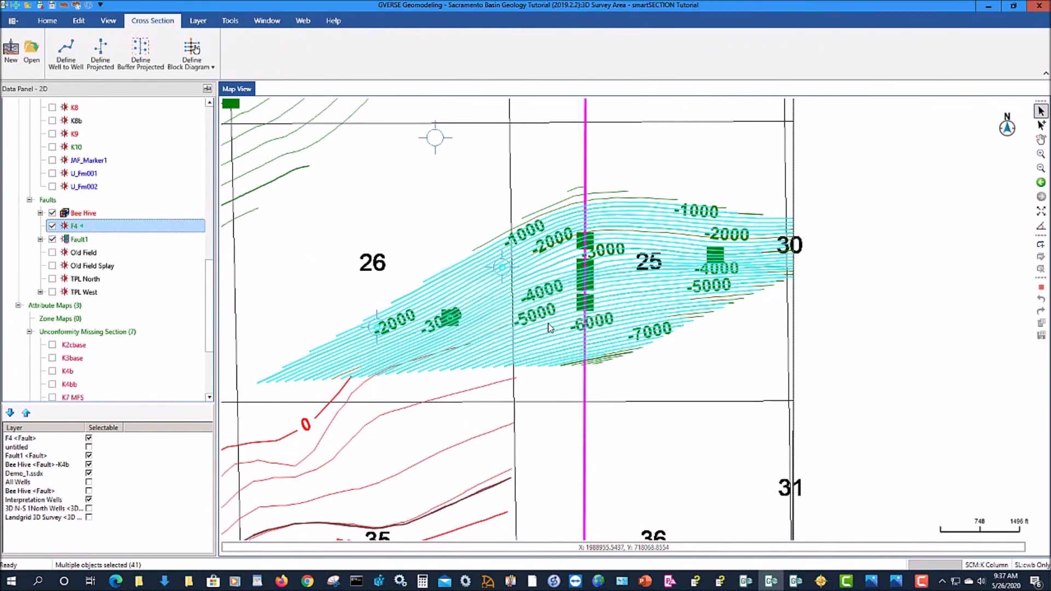